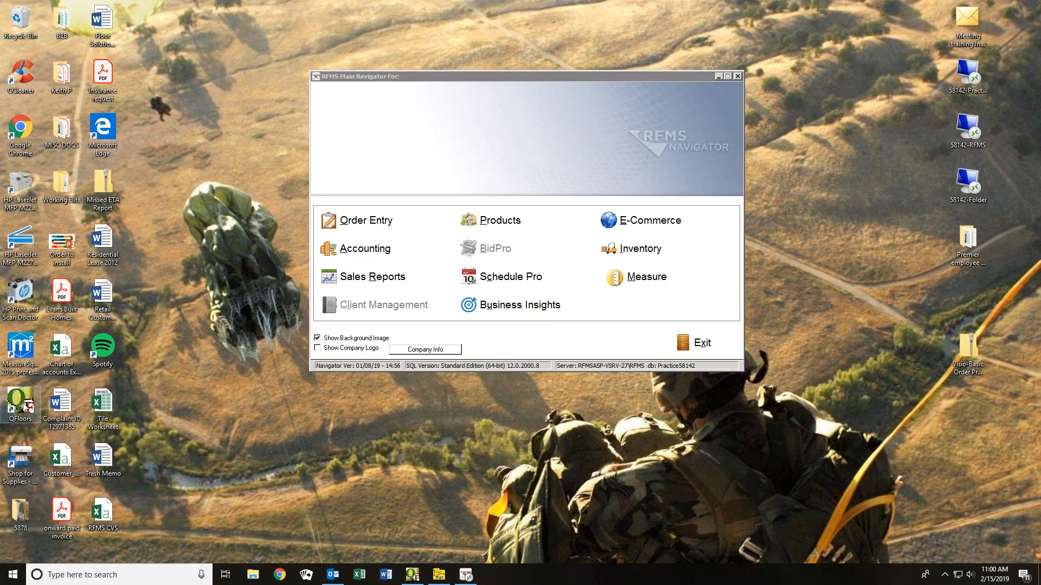
Open the Order Entry module, dismiss the backup reminder, and open the Customer Orders list
left_click(462, 140)
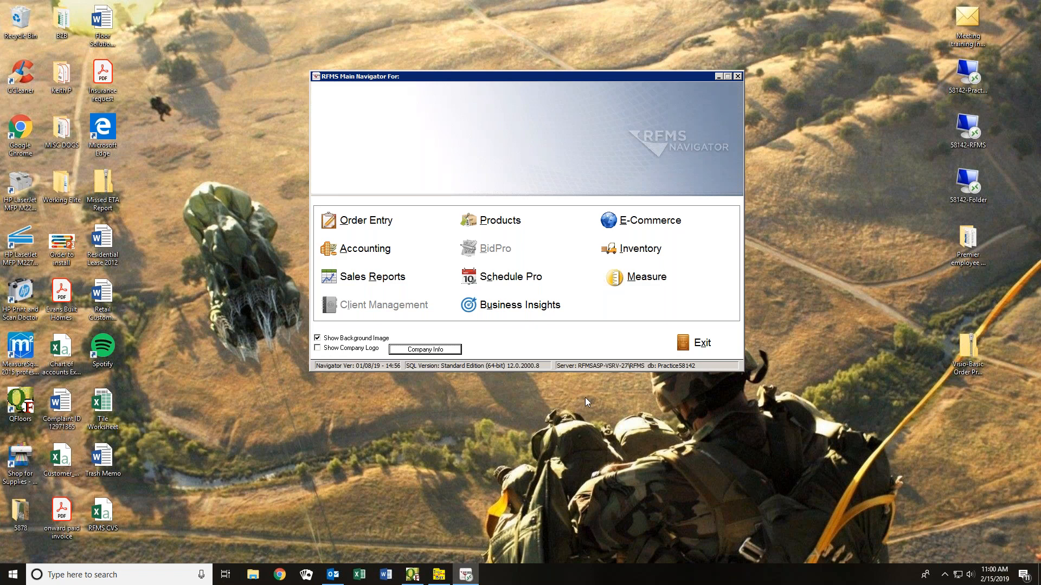
left_click(342, 224)
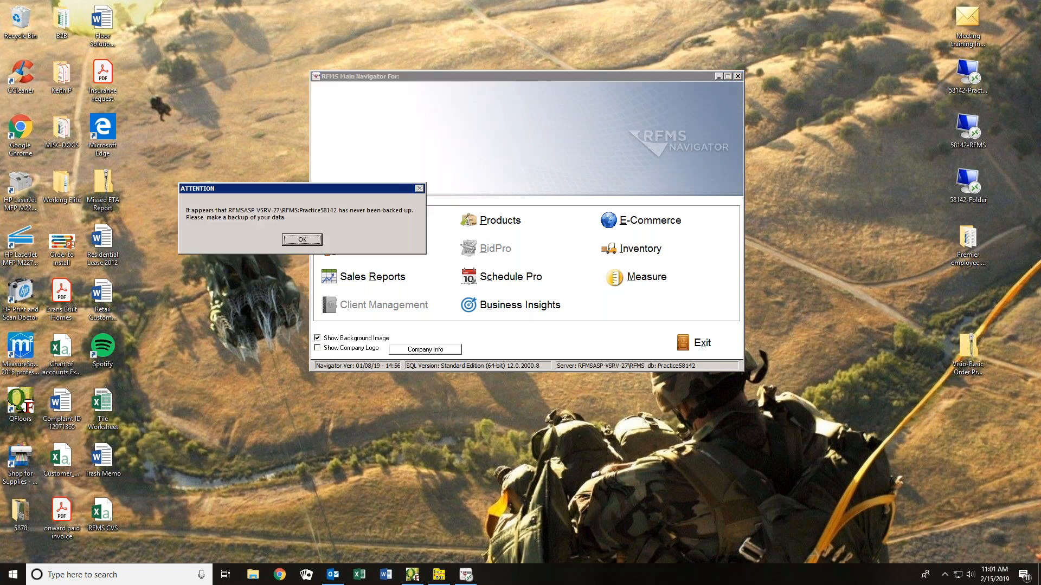
left_click(302, 239)
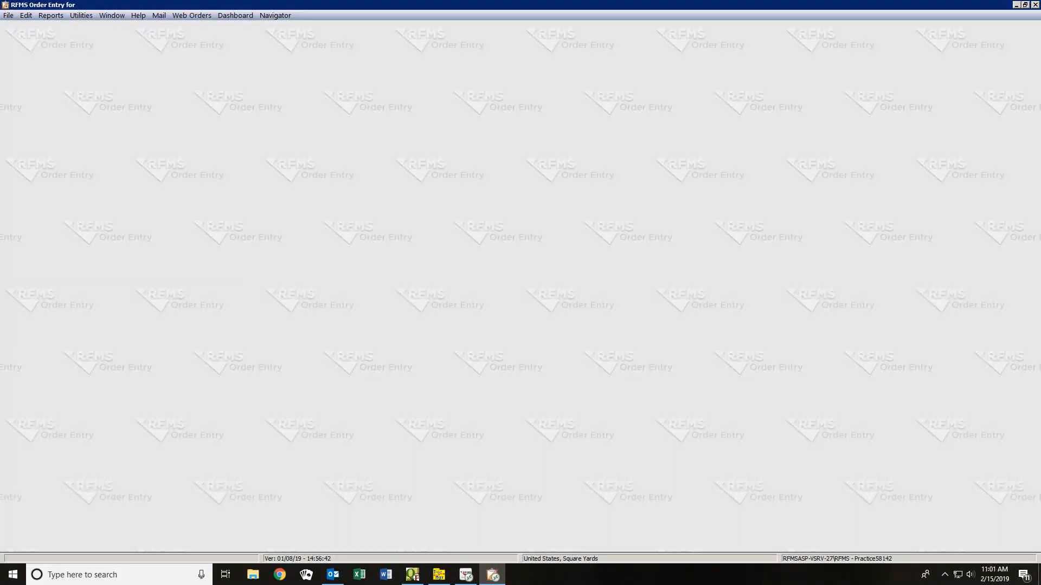
left_click(8, 15)
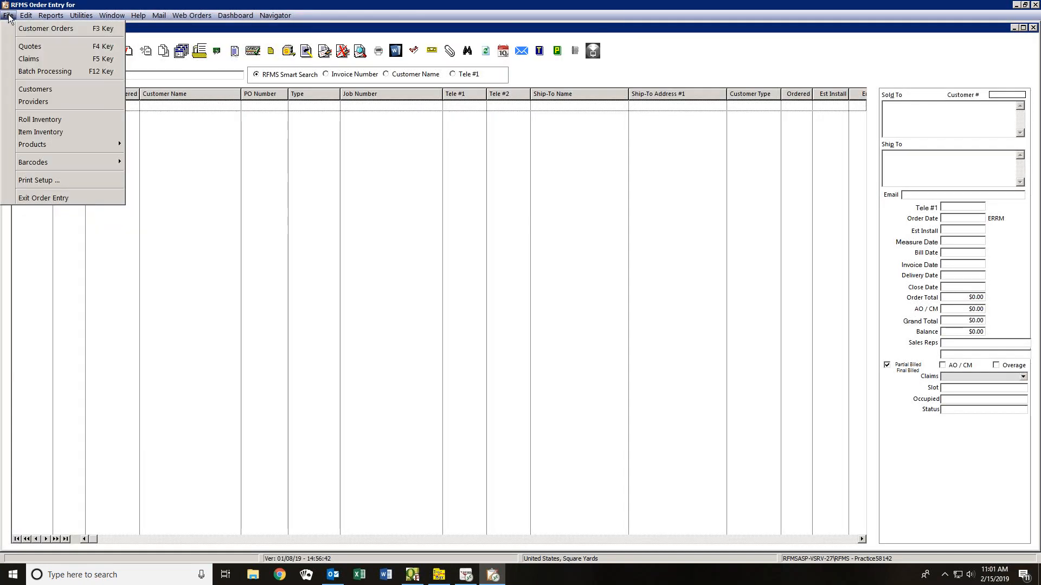
left_click(22, 27)
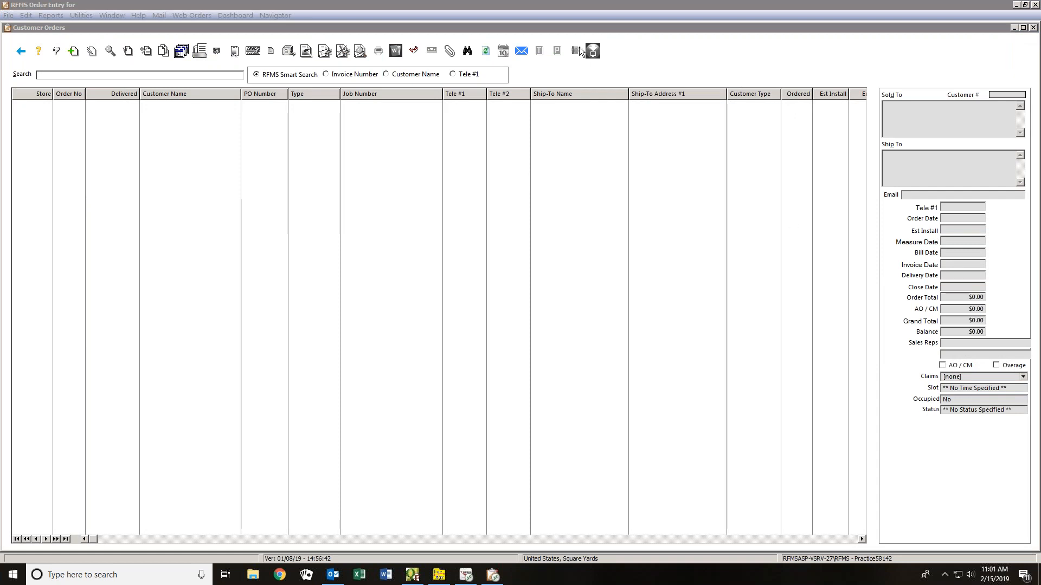
Find customer orders with an order date from 01/01/19 onward across all stores
left_click(501, 8)
left_click(468, 50)
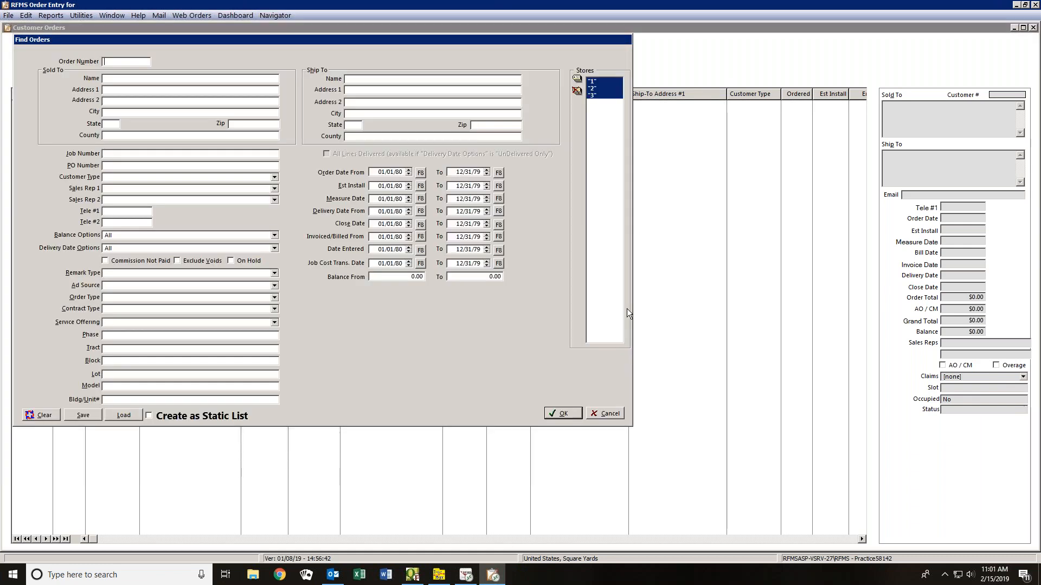
left_click_drag(378, 172, 468, 174)
type("01/01/19")
key("Tab")
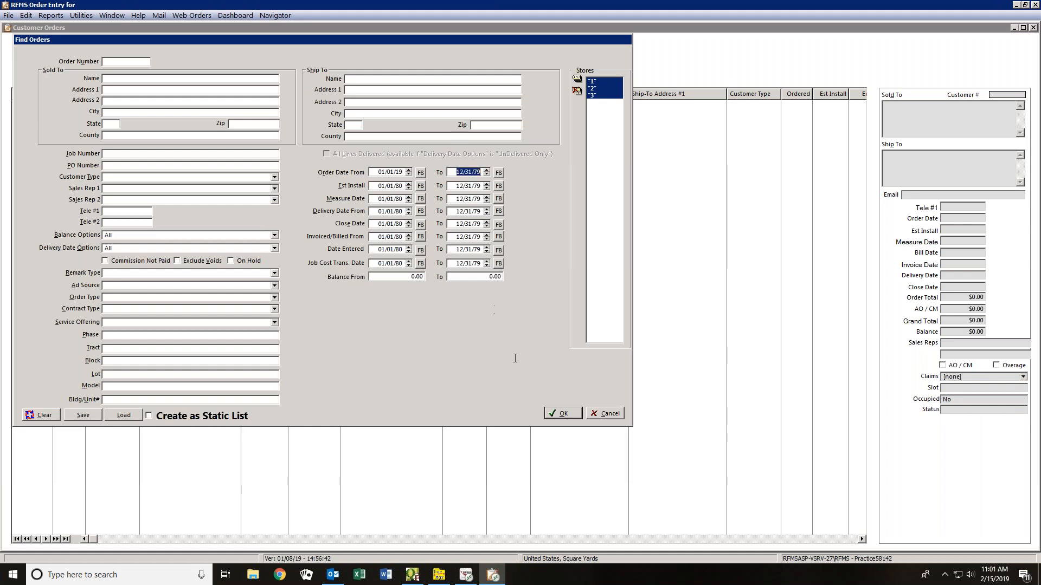
left_click(559, 414)
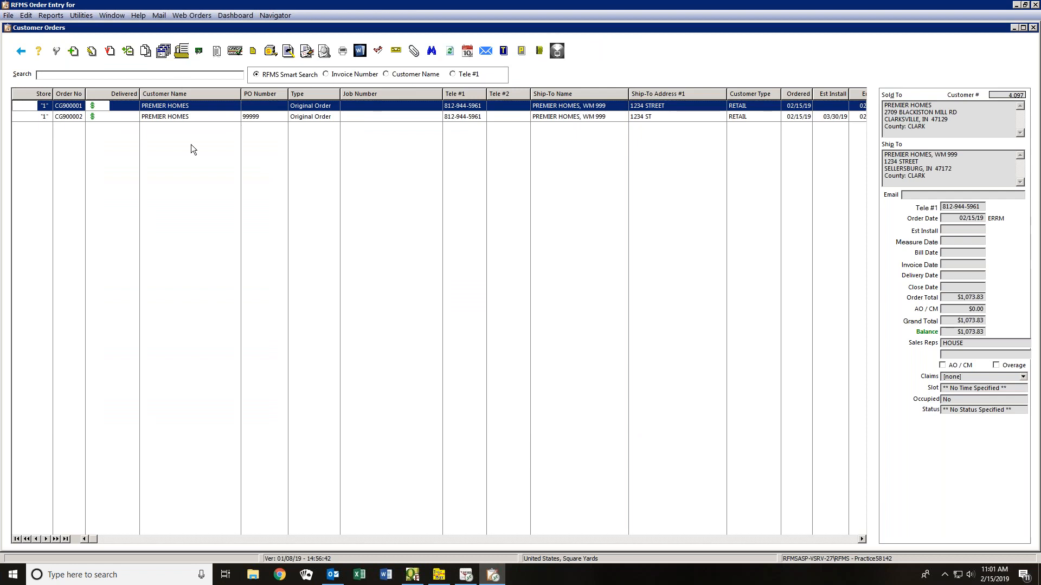
Inspect the line items of both Premier Homes orders, maximizing the lines window, and return to the customer order list
double_click(281, 280)
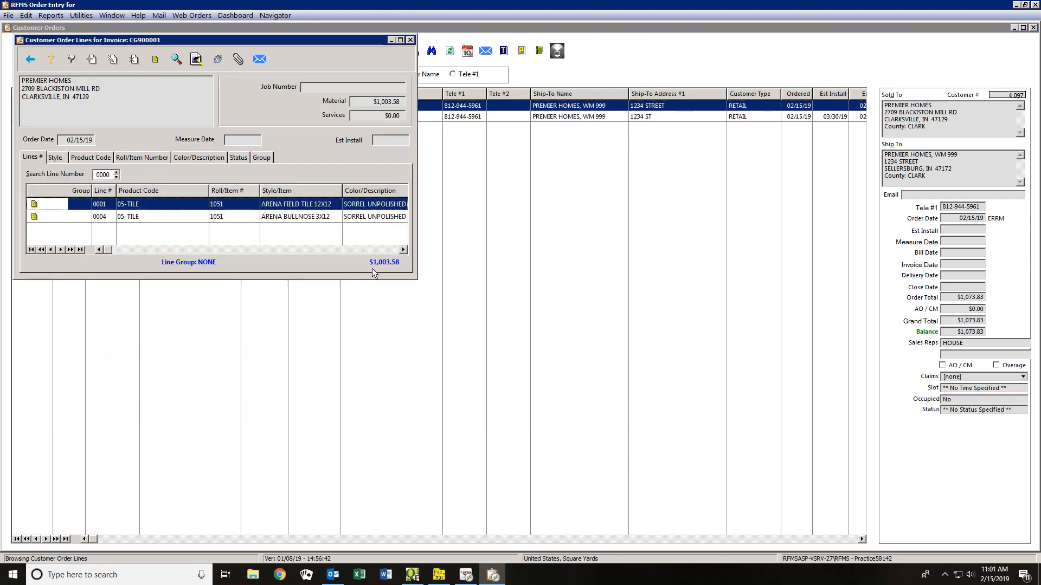
left_click(399, 39)
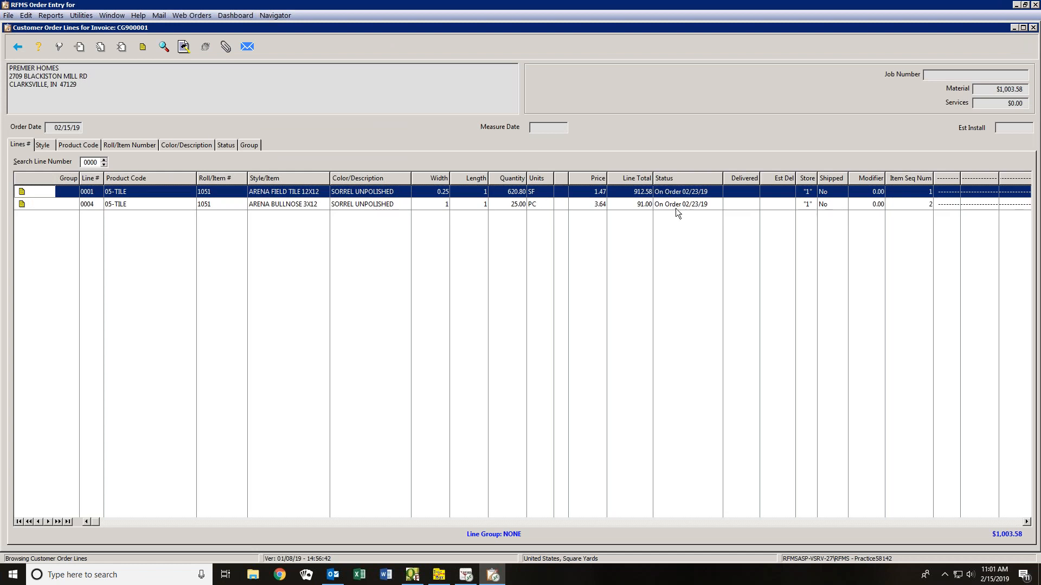
left_click(16, 47)
left_click(219, 119)
left_click(180, 55)
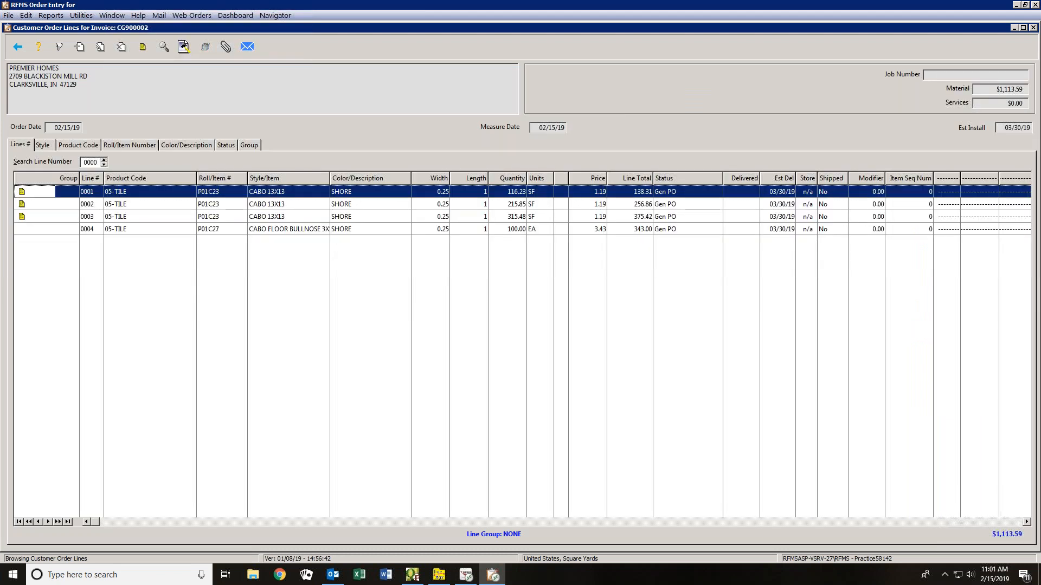
left_click(18, 47)
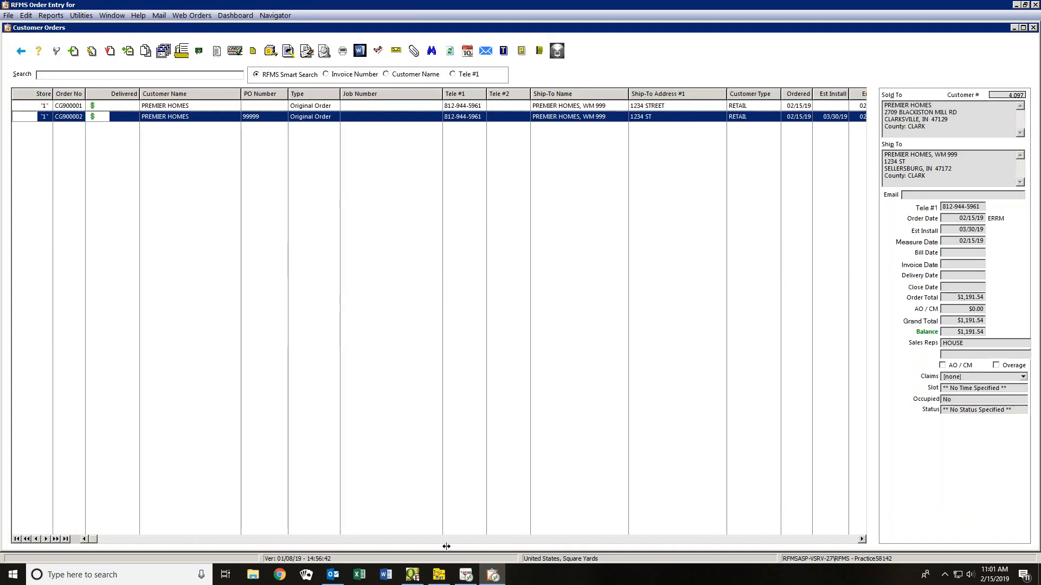
Switch to RFMS Inventory through the Main Navigator and open the Purchase Orders window maximized
left_click(458, 577)
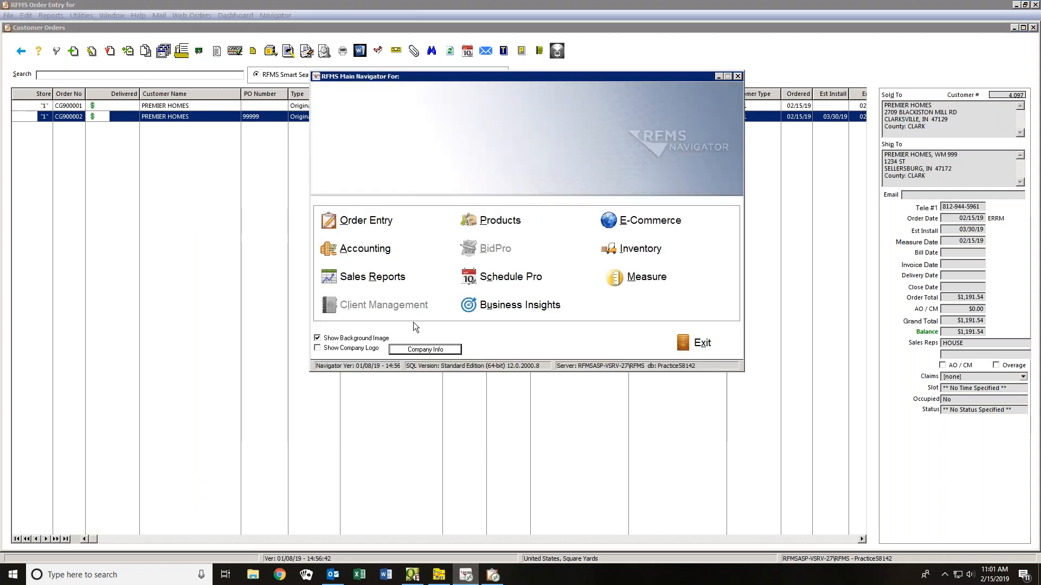
left_click(632, 252)
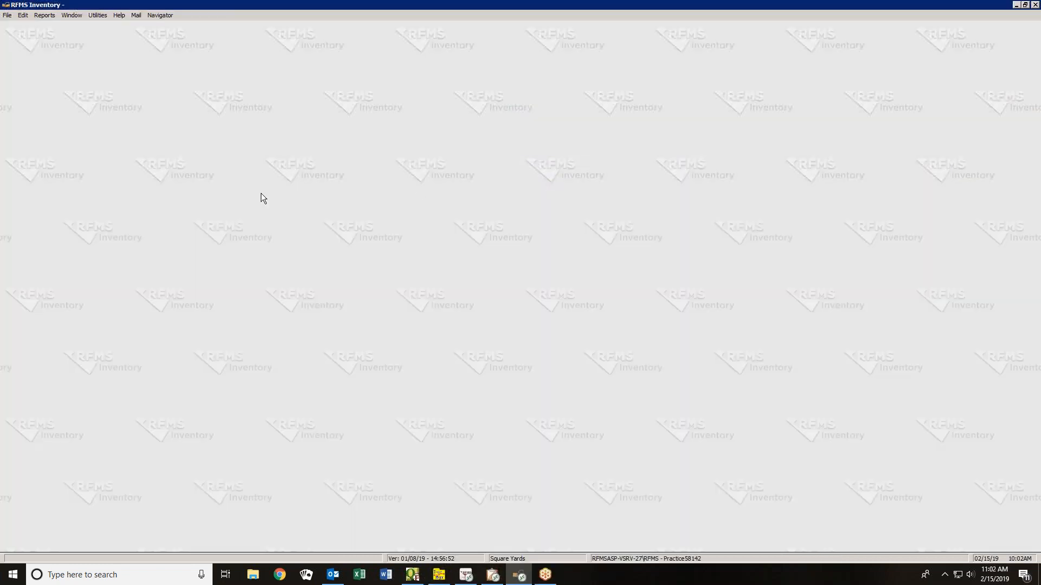
left_click(8, 15)
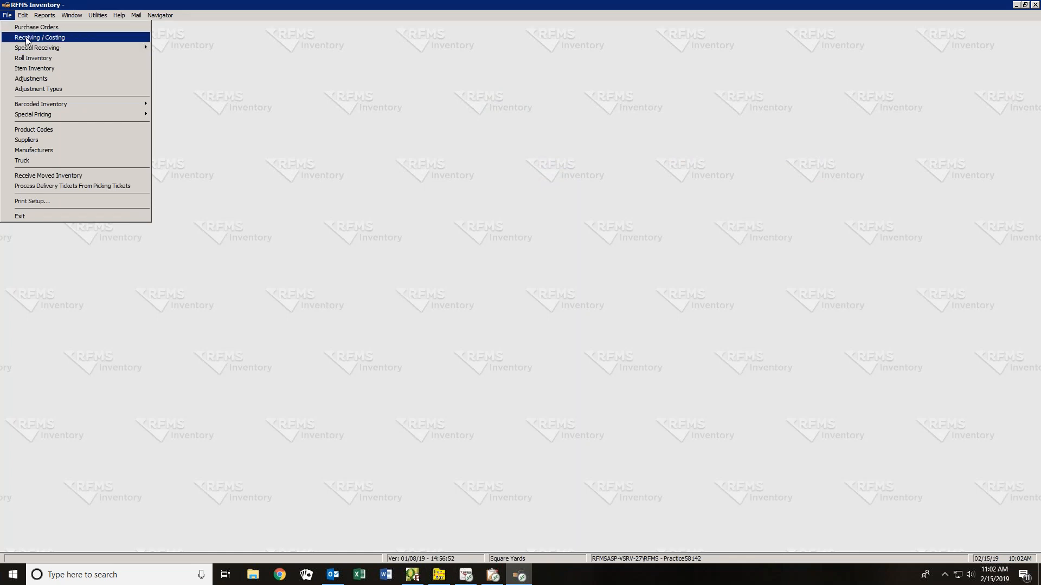
left_click(23, 23)
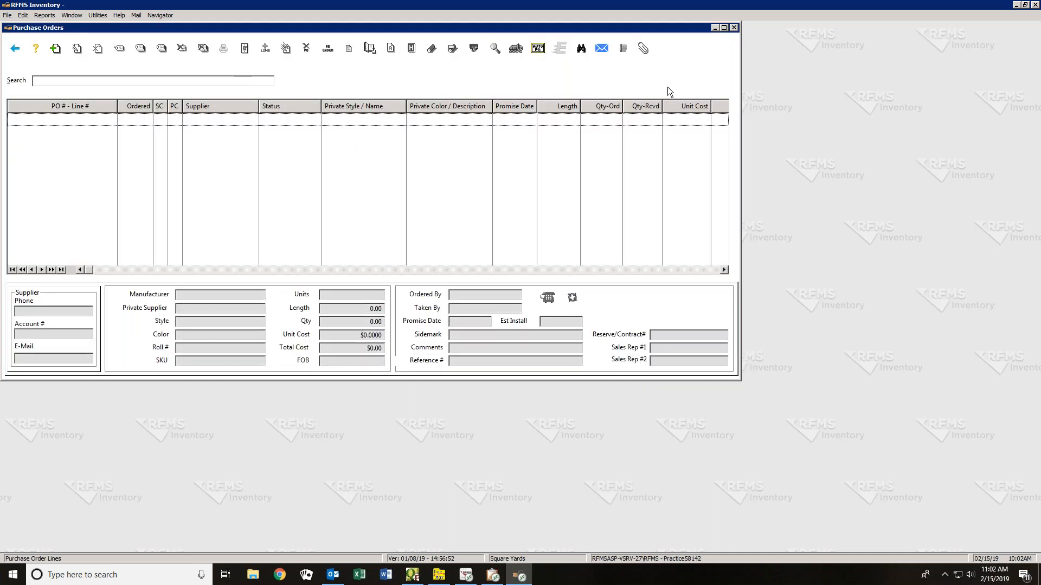
left_click(724, 28)
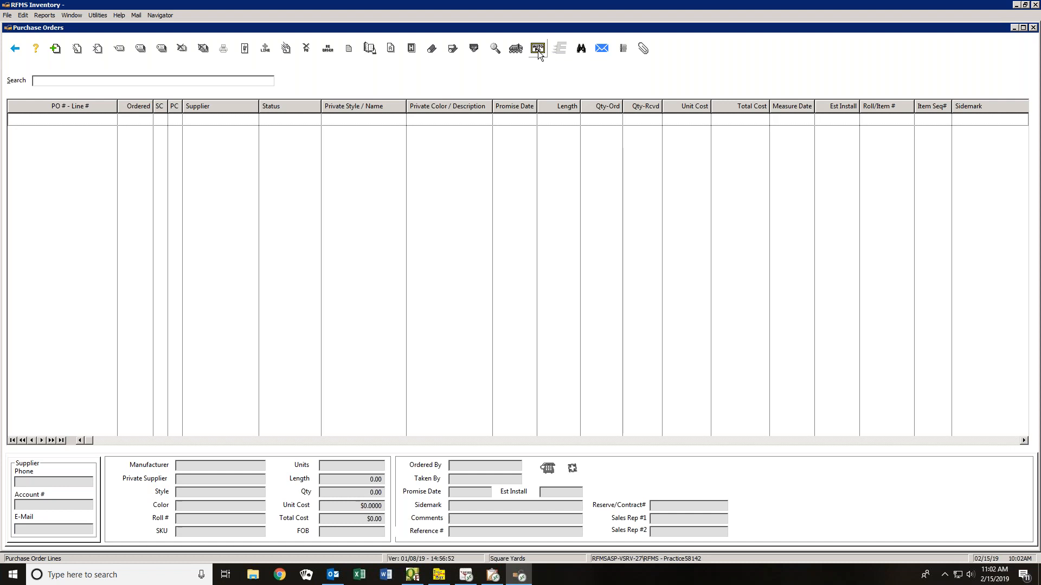
Examine the To Buy List of order lines toggled for auto PO generation, and return to Purchase Orders
left_click(538, 49)
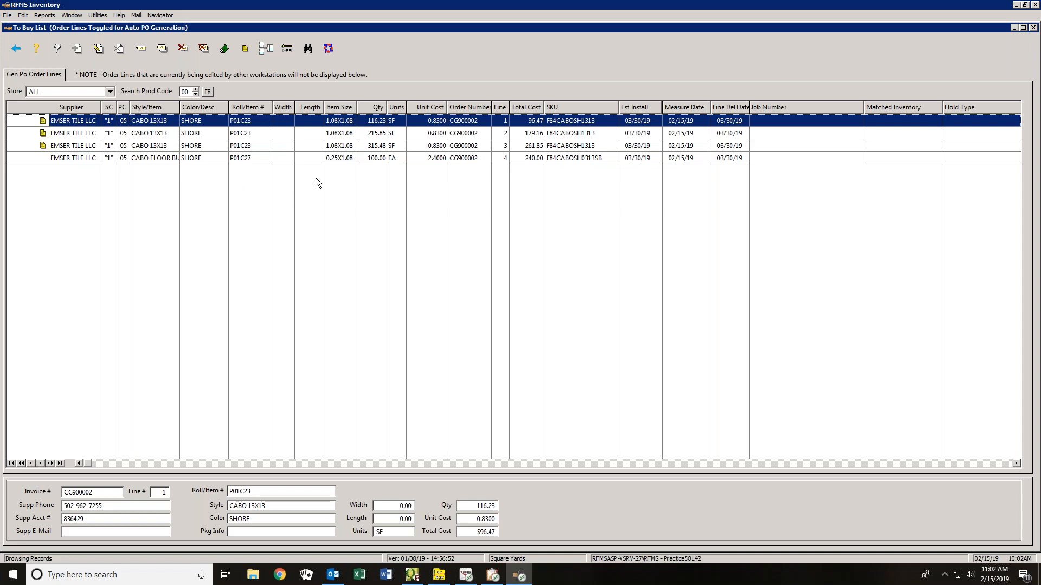
left_click(80, 108)
left_click(145, 108)
left_click(470, 109)
left_click(16, 50)
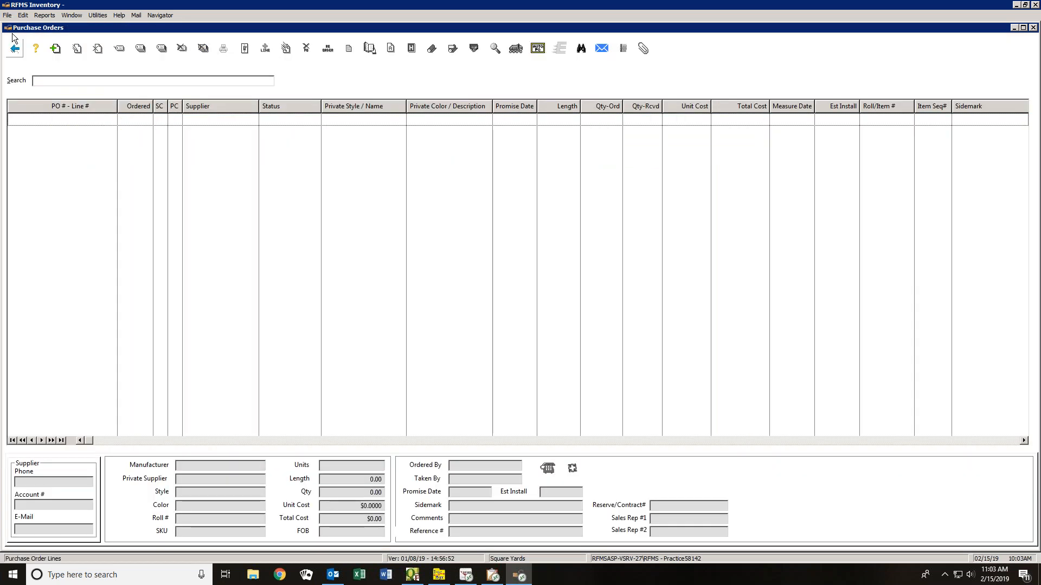
Open Item Inventory and find items received from 01/01/19 onward, leaving the search criteria unchanged after rechecking them
left_click(7, 15)
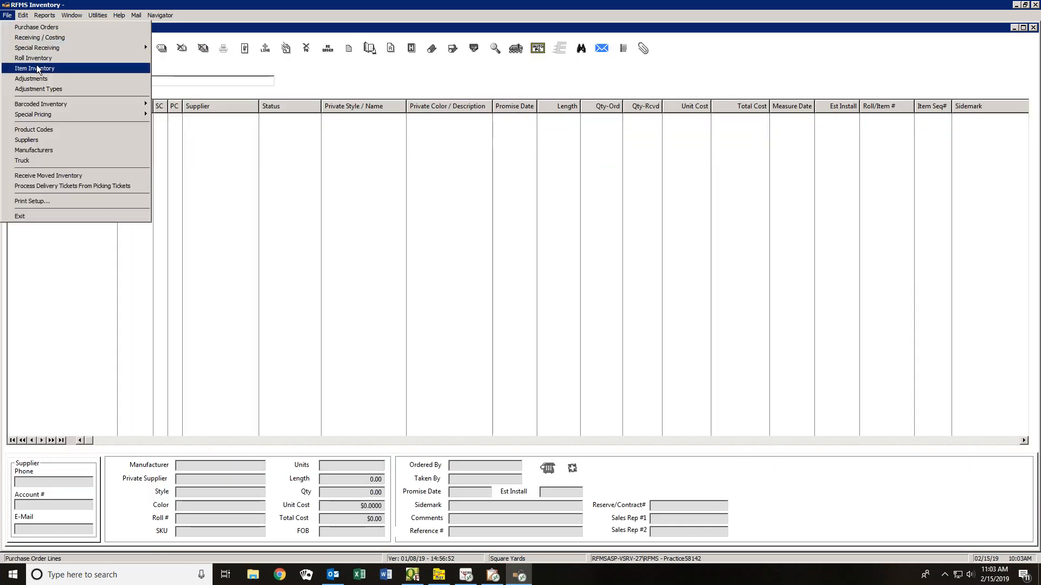
left_click(35, 68)
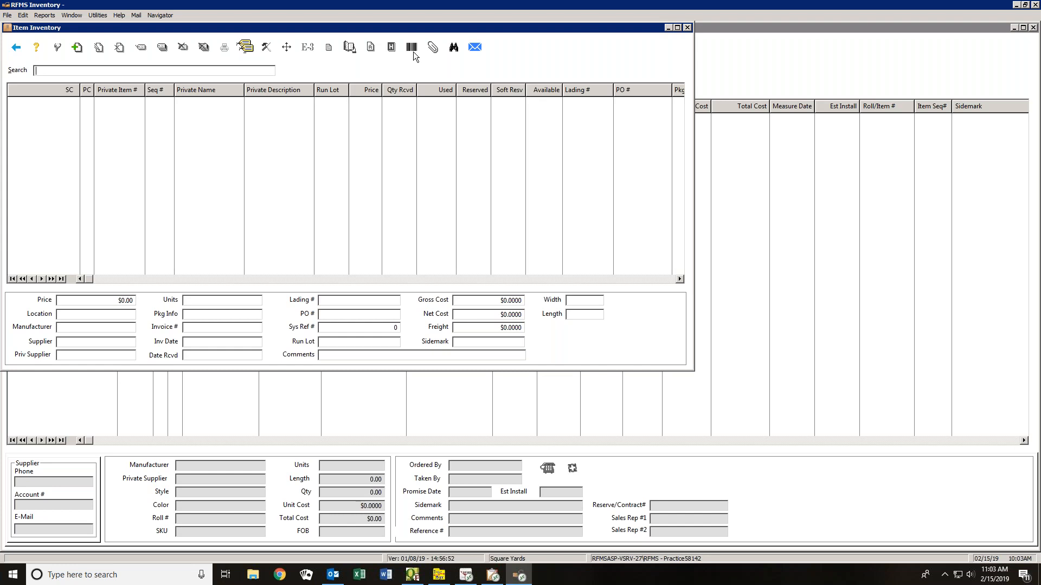
left_click(453, 49)
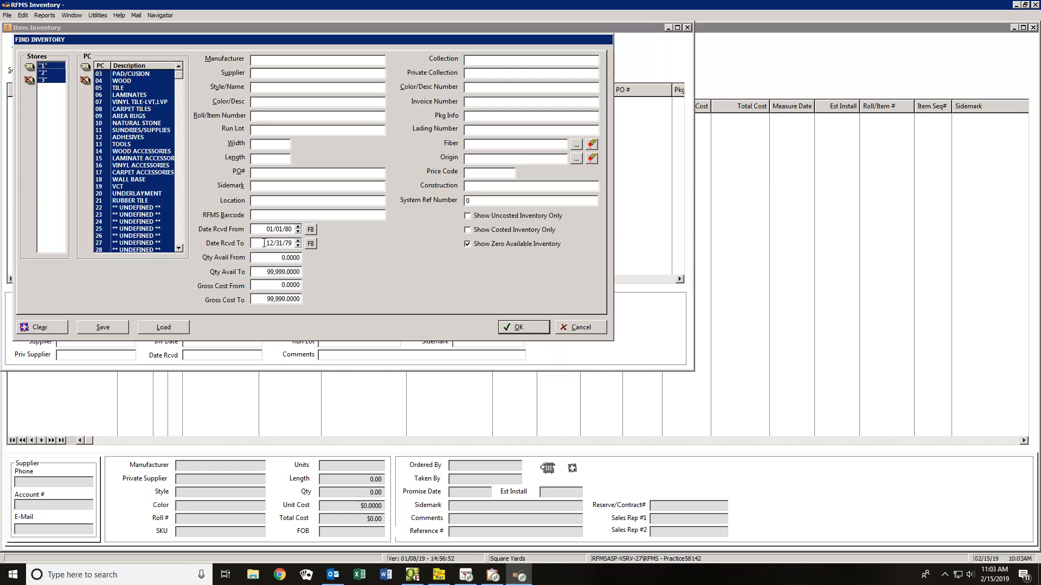
left_click(277, 229)
type("01/01/19")
key("Tab")
left_click(504, 332)
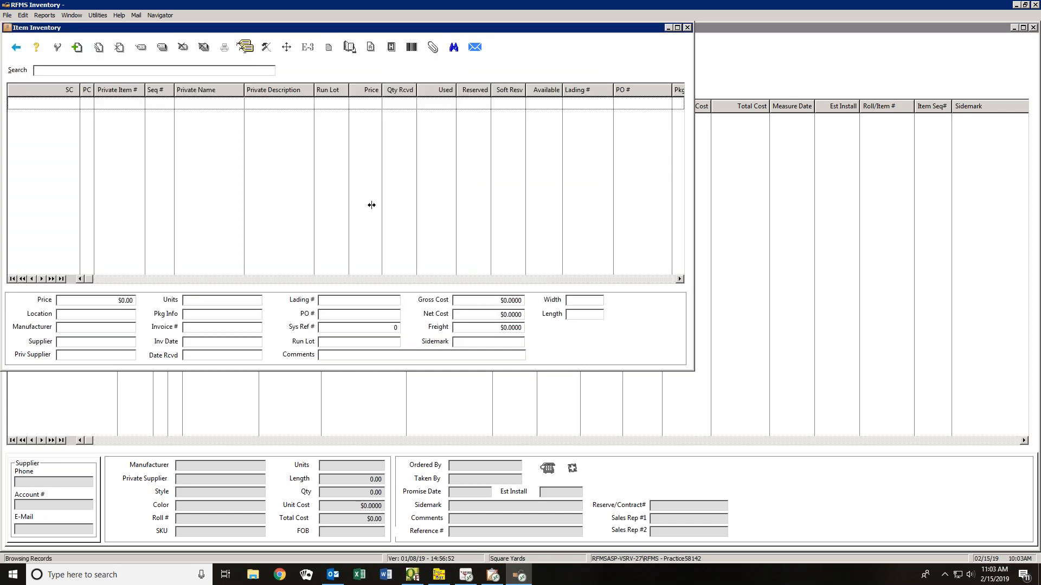
left_click(454, 47)
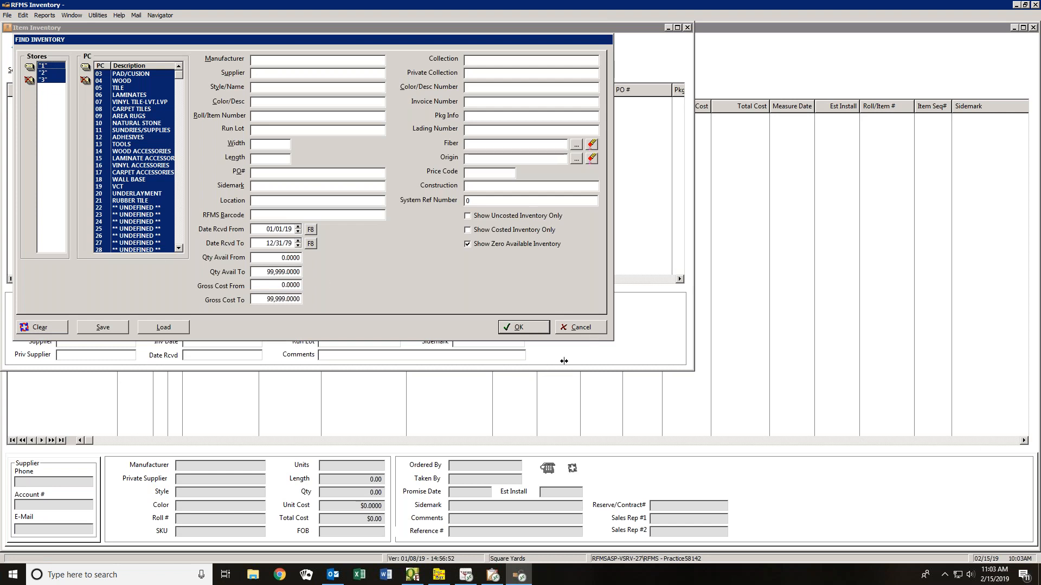
left_click(582, 327)
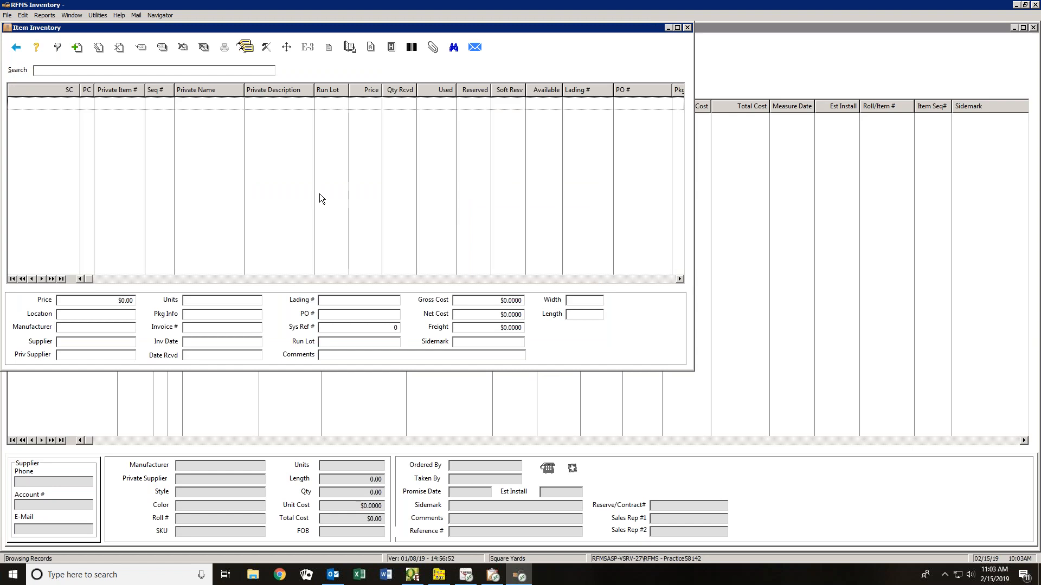
Open the Return/Found Inventory utility for receiving from an invoice
left_click(97, 15)
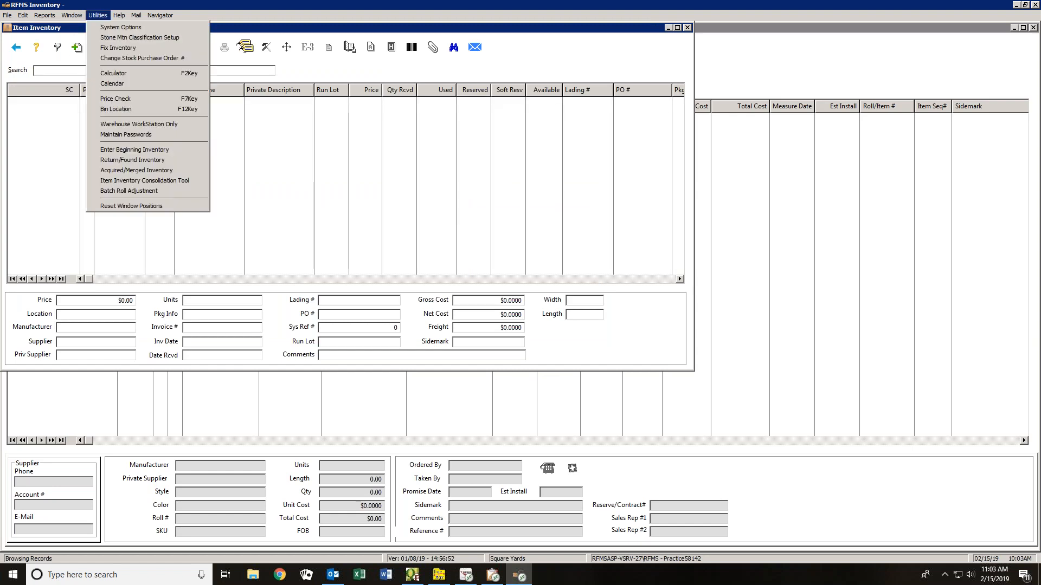
left_click(110, 161)
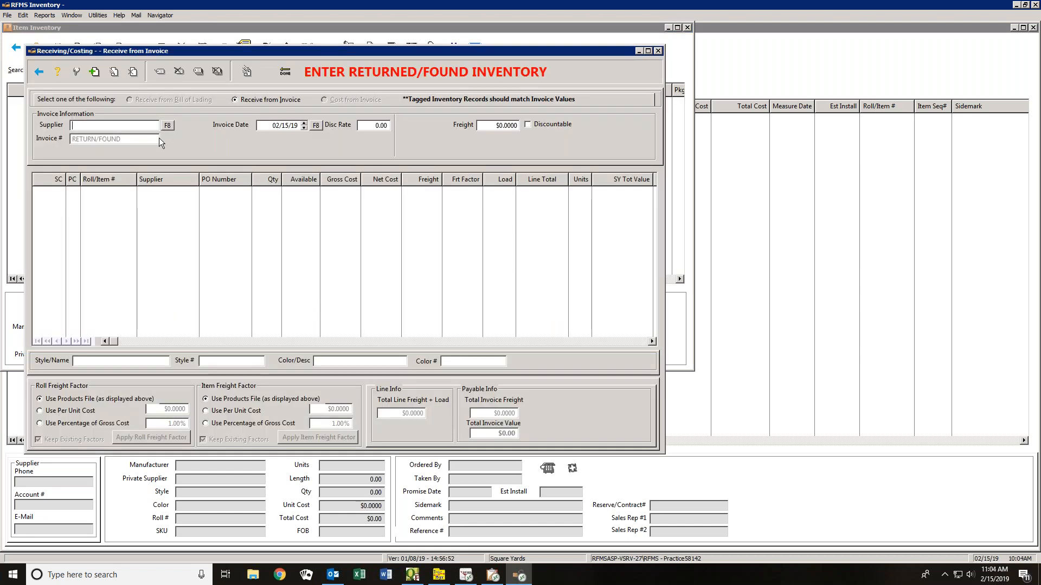
Switch to RFMS Products through the Main Navigator and open the Item Products list
left_click(462, 576)
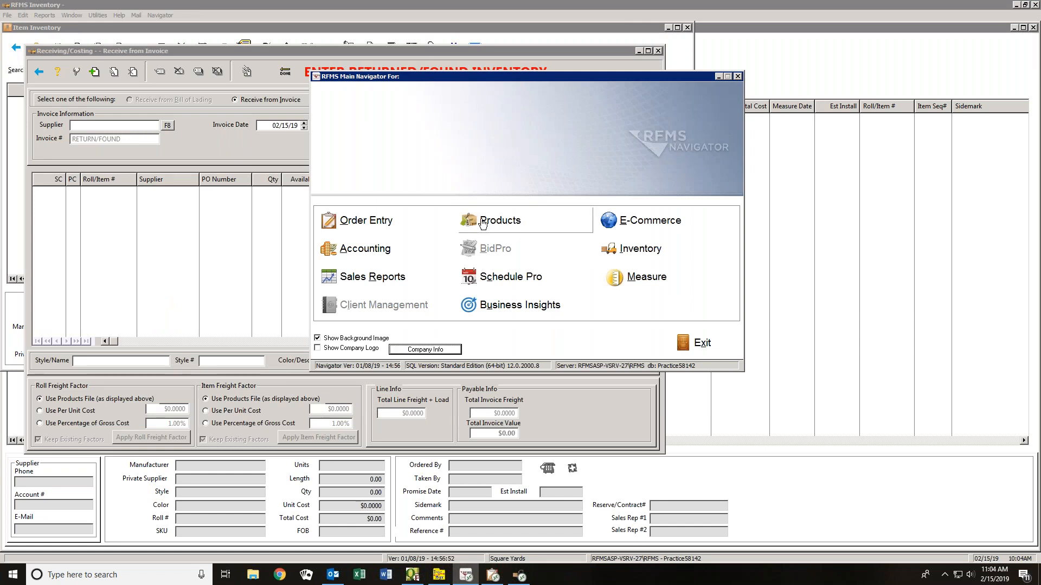
left_click(483, 224)
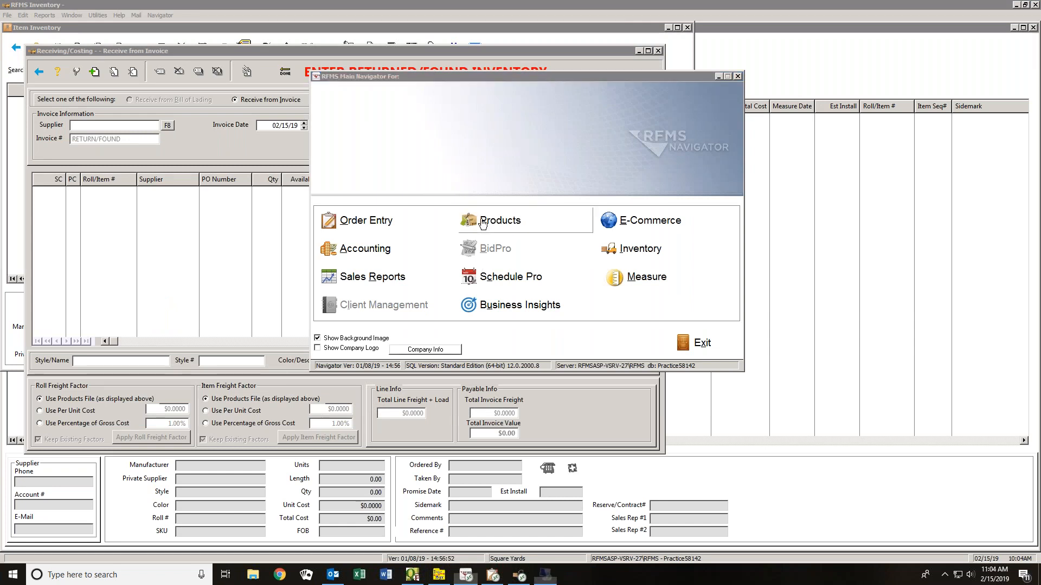
left_click(534, 309)
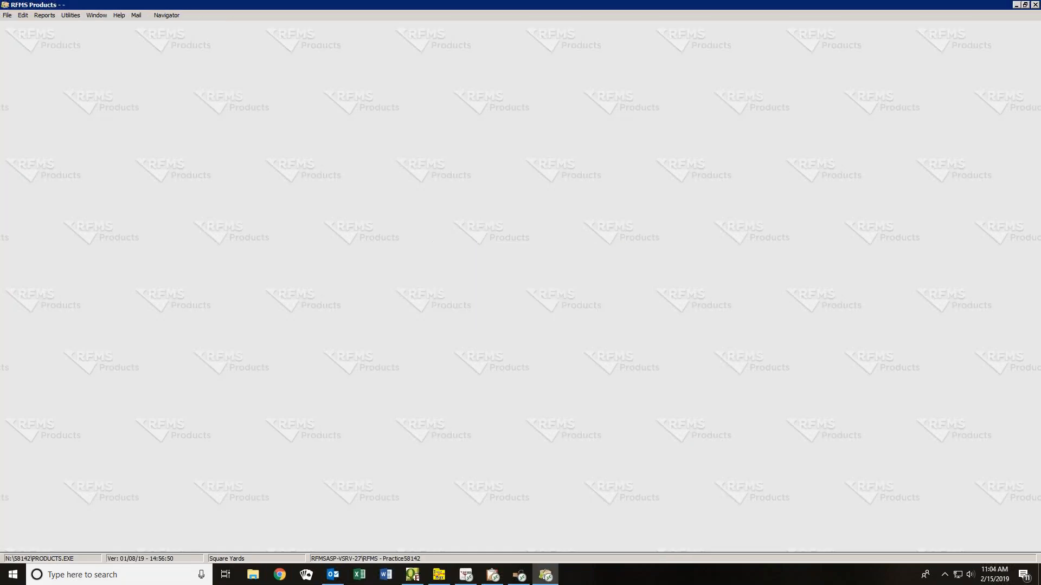
left_click(12, 17)
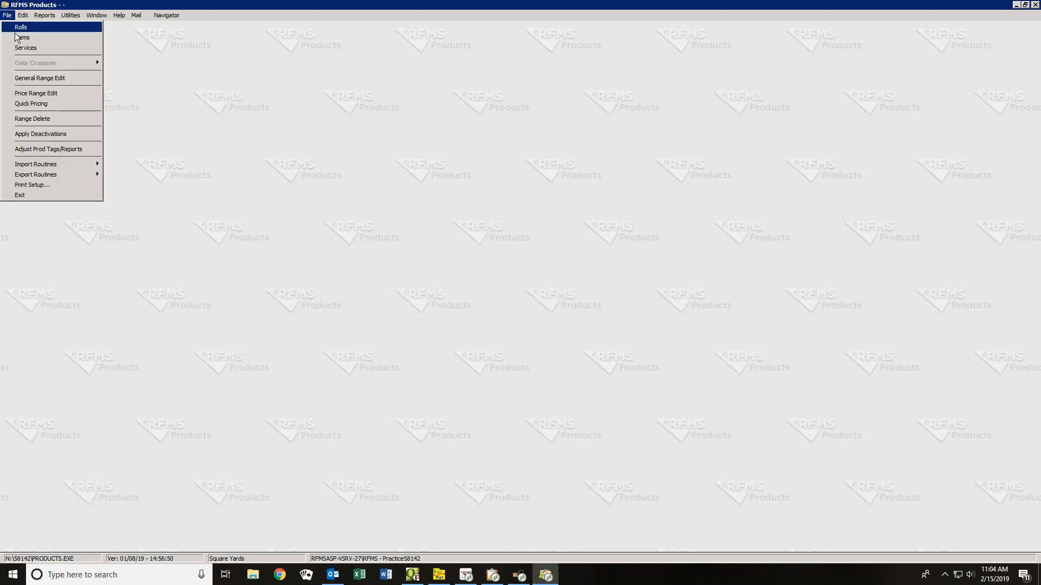
left_click(315, 106)
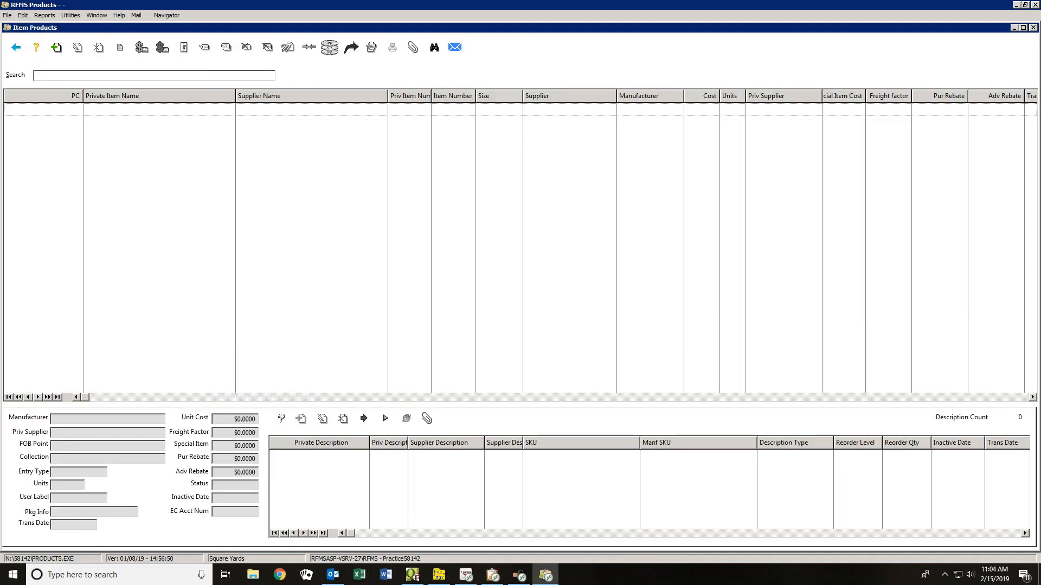
Filter the item products to product code 03 PAD/CUSION only
left_click(434, 47)
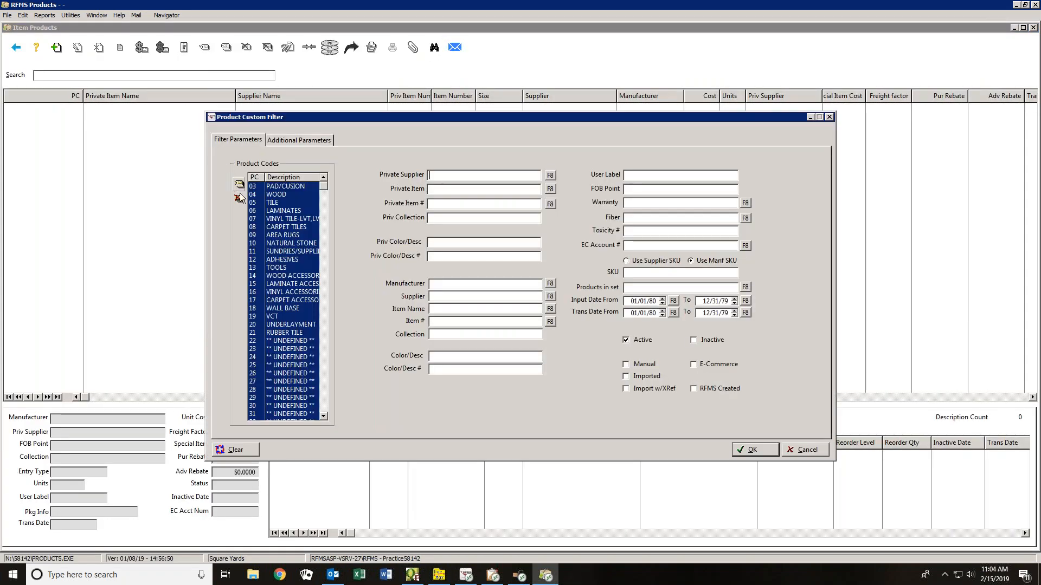
left_click(265, 186)
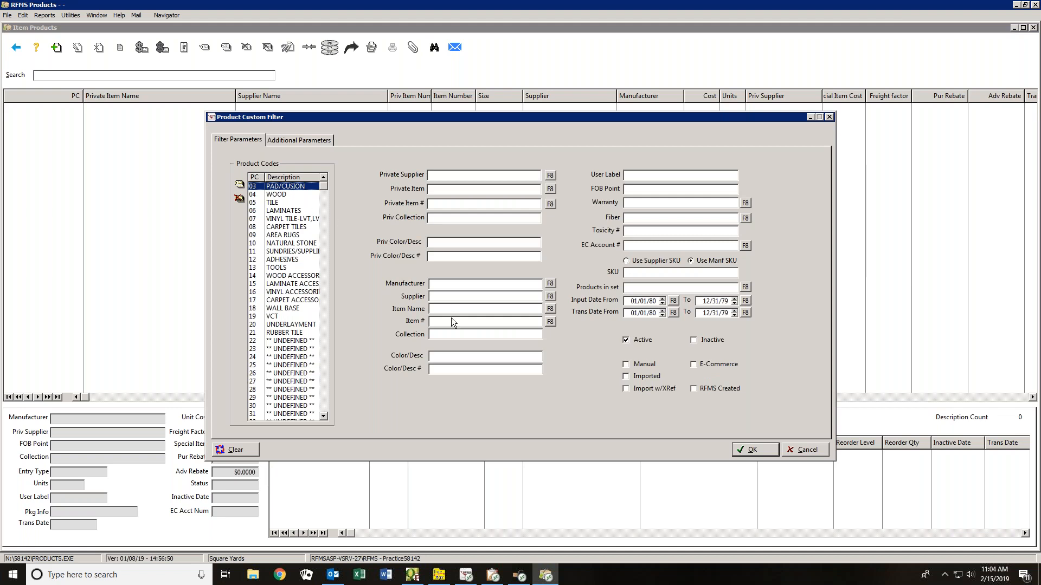
left_click(745, 451)
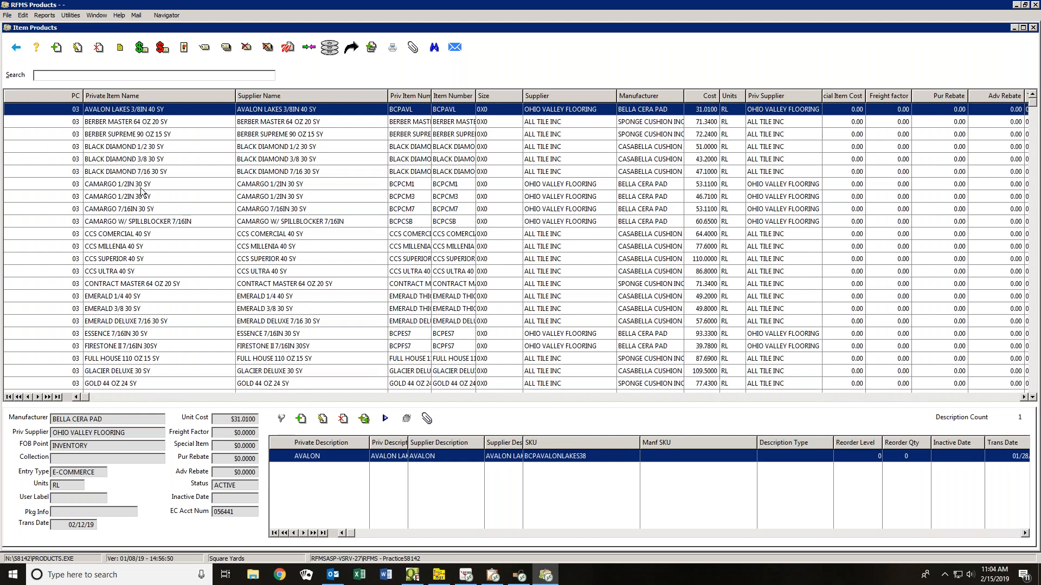
Select BLACK DIAMOND 3/8 30 SY among the products, and in RFMS Inventory set the returned inventory supplier to ALL TILE INC
left_click(163, 161)
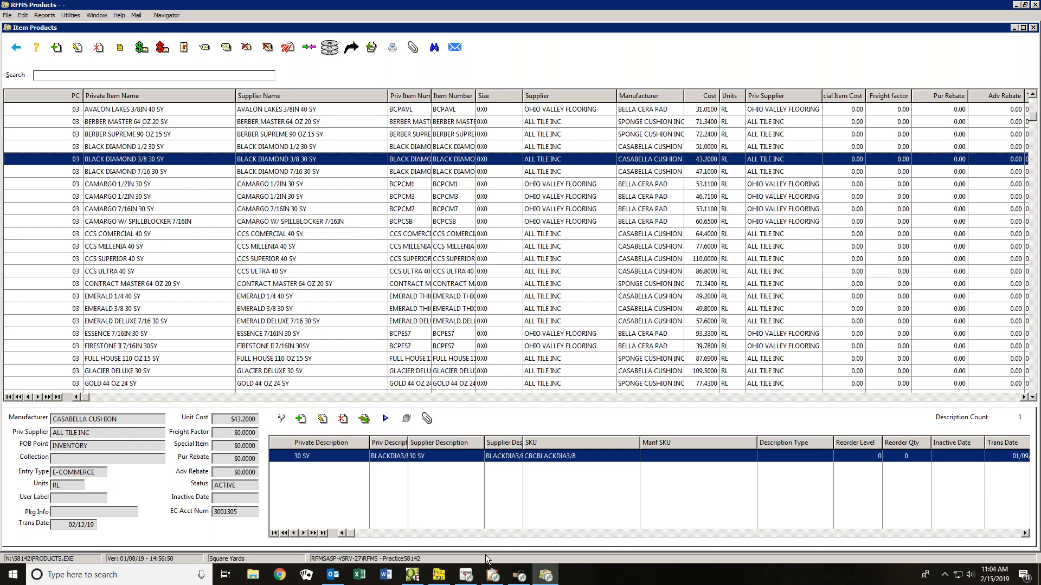
left_click(519, 574)
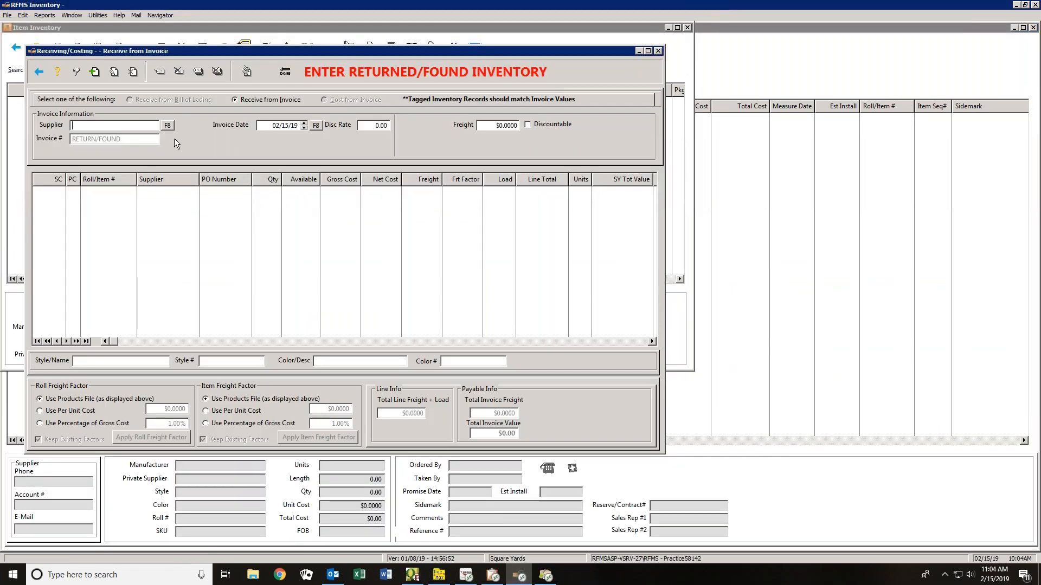
left_click(169, 126)
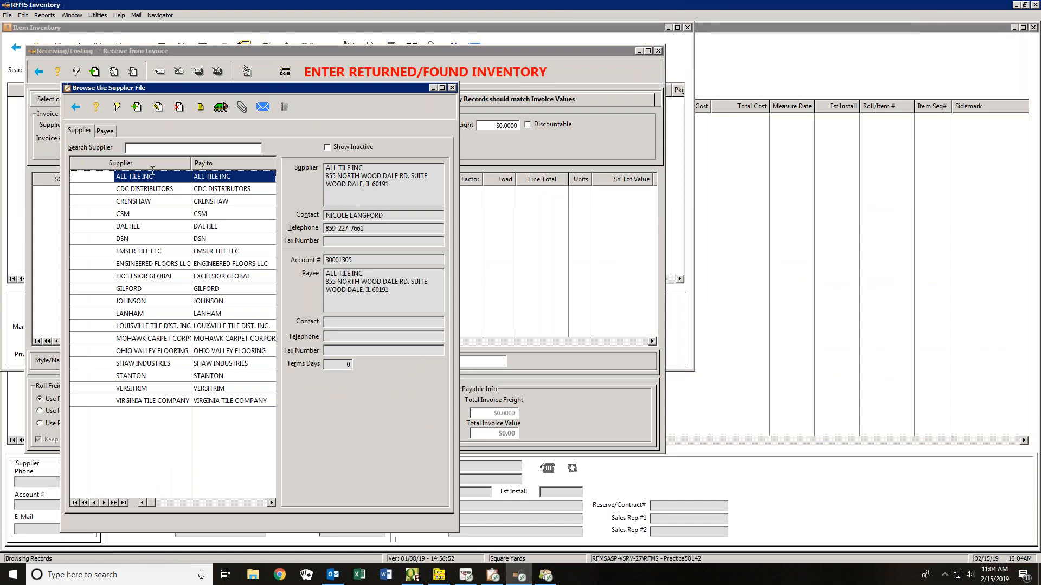
double_click(147, 177)
Add an item line without a PO to the returned inventory, using product code 03
left_click(94, 72)
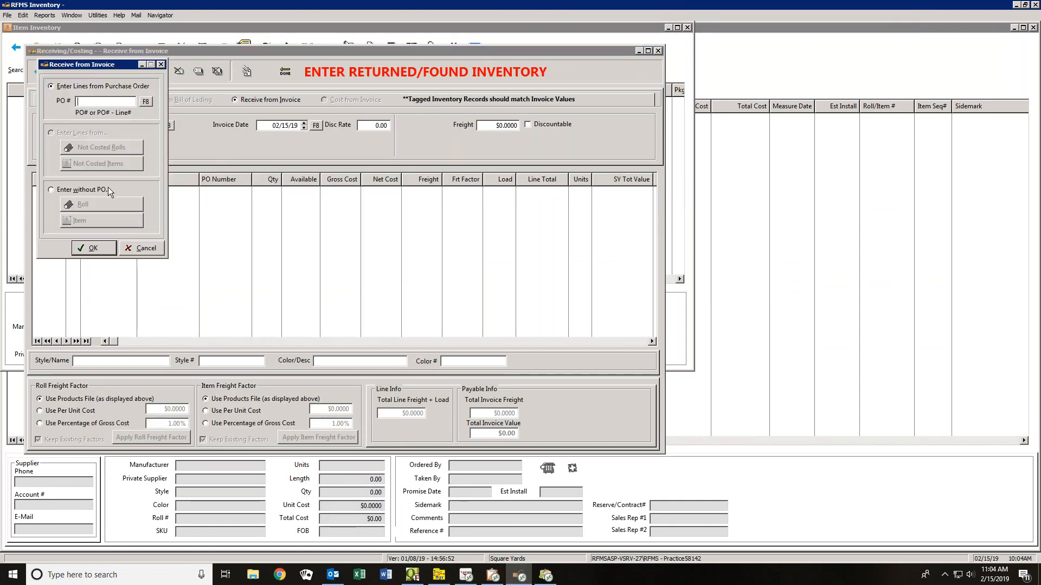
left_click(86, 190)
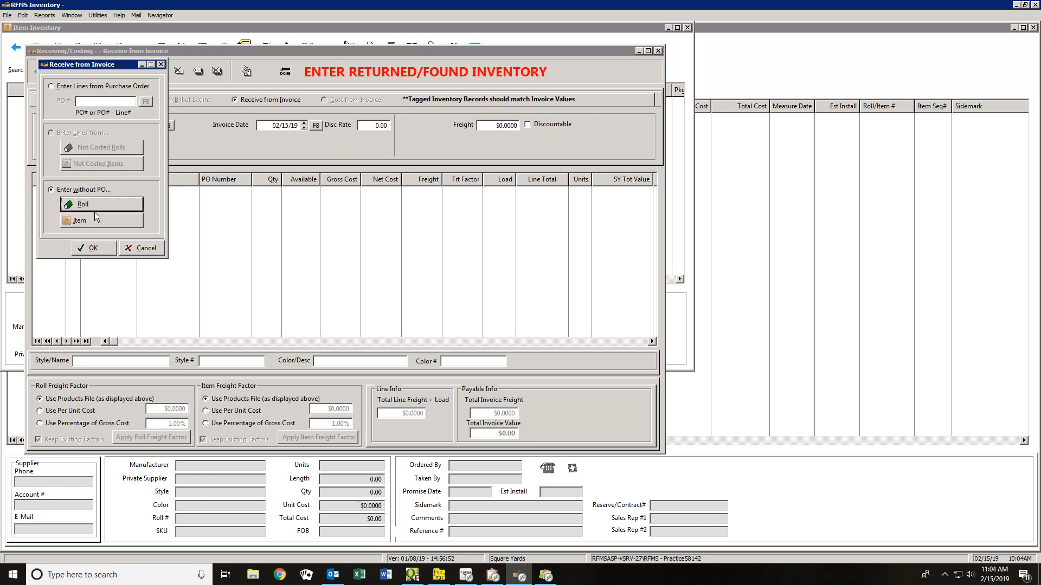
left_click(96, 219)
double_click(155, 190)
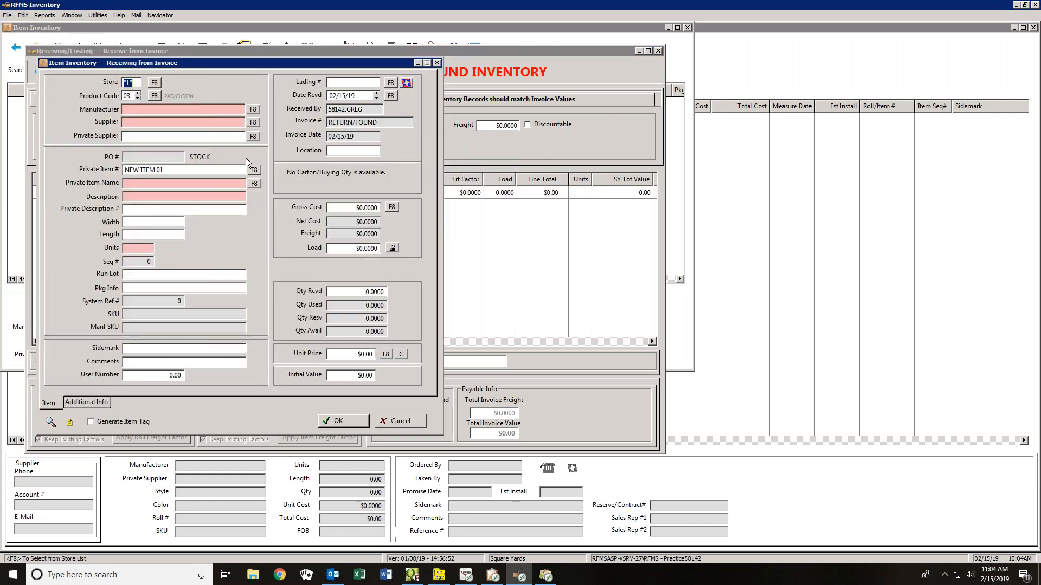
Search the item products for BLACK DIAMOND 3 and import BLACK DIAMOND 3/8 30 SY into the new item record
left_click(252, 171)
left_click(92, 95)
left_click(142, 158)
key("Return")
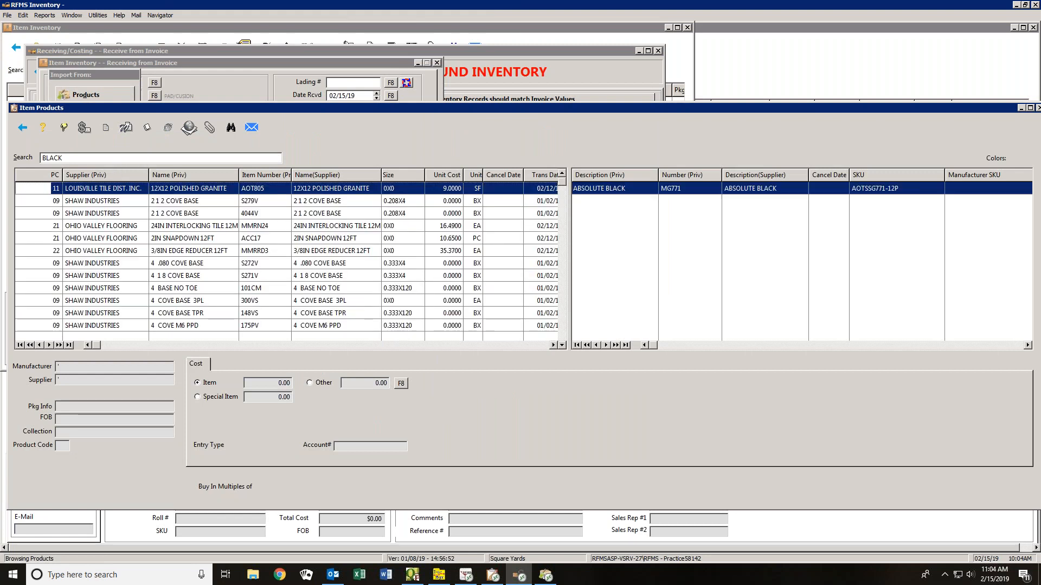
type("DIAMOND 3")
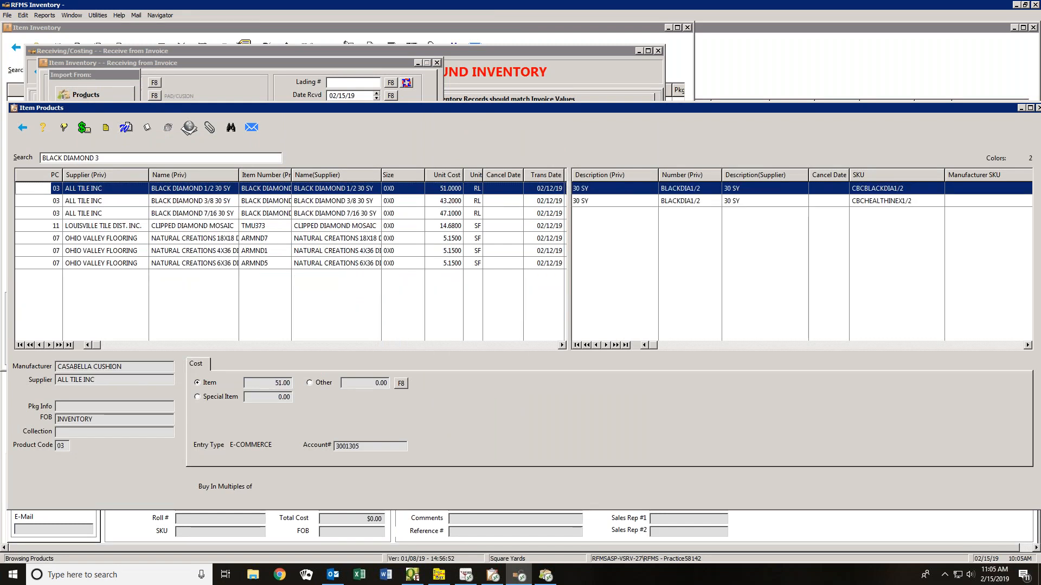
left_click(178, 200)
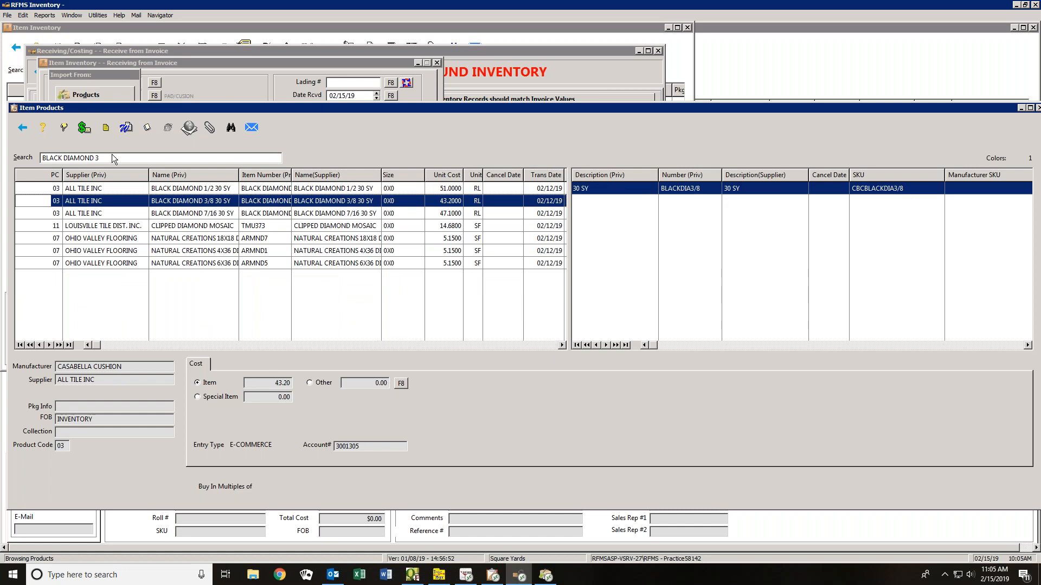
left_click(64, 127)
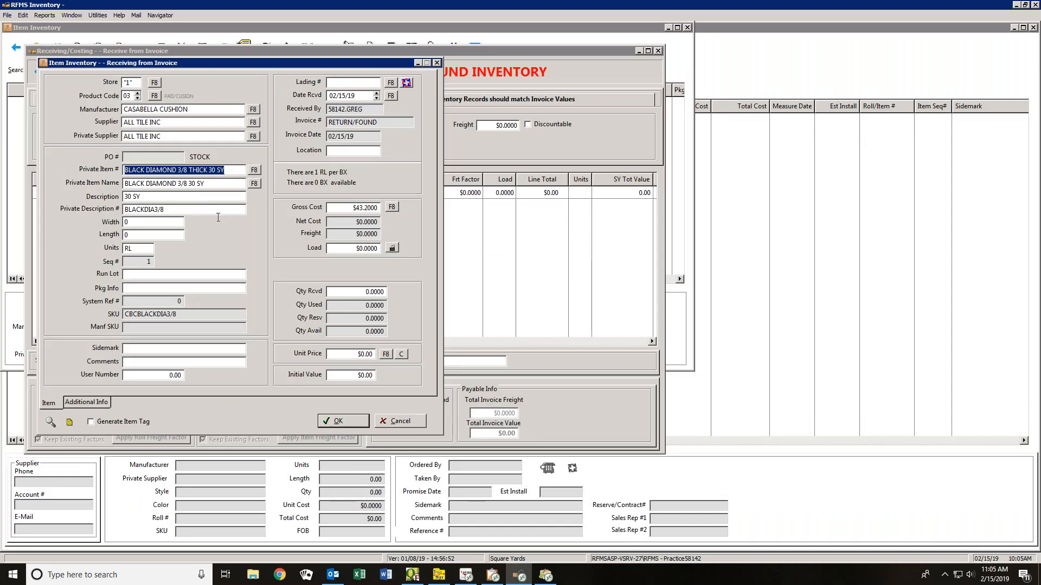
Set the item's quantity received to 50, save the line and finalize the returned inventory entry
key("Tab")
key("Tab")
key("Tab")
key("Tab")
key("Tab")
key("Tab")
key("Tab")
key("Tab")
key("Tab")
key("Tab")
key("Tab")
key("Tab")
key("Tab")
key("Tab")
key("Tab")
key("Tab")
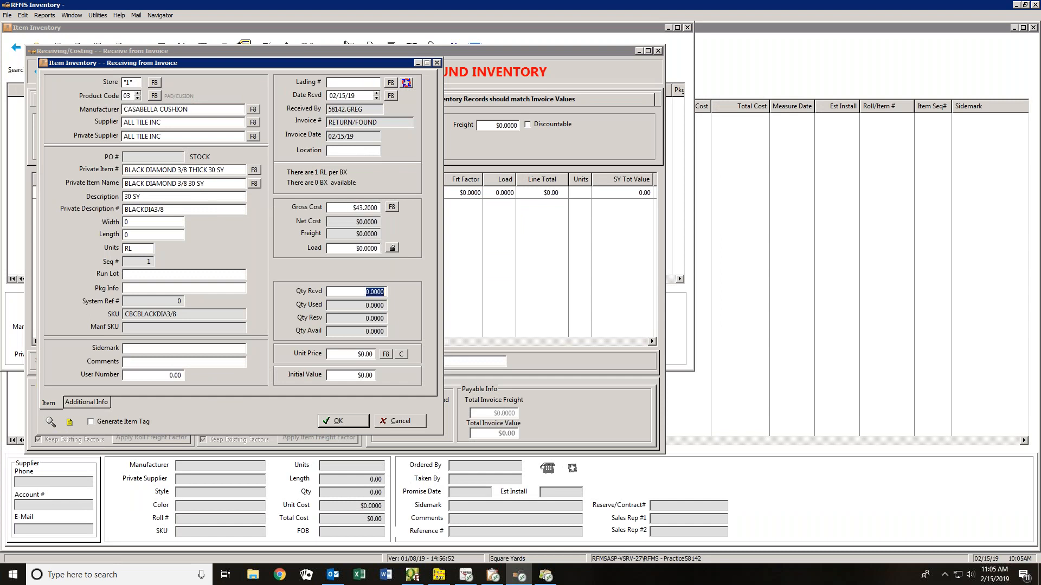
type("50")
key("Tab")
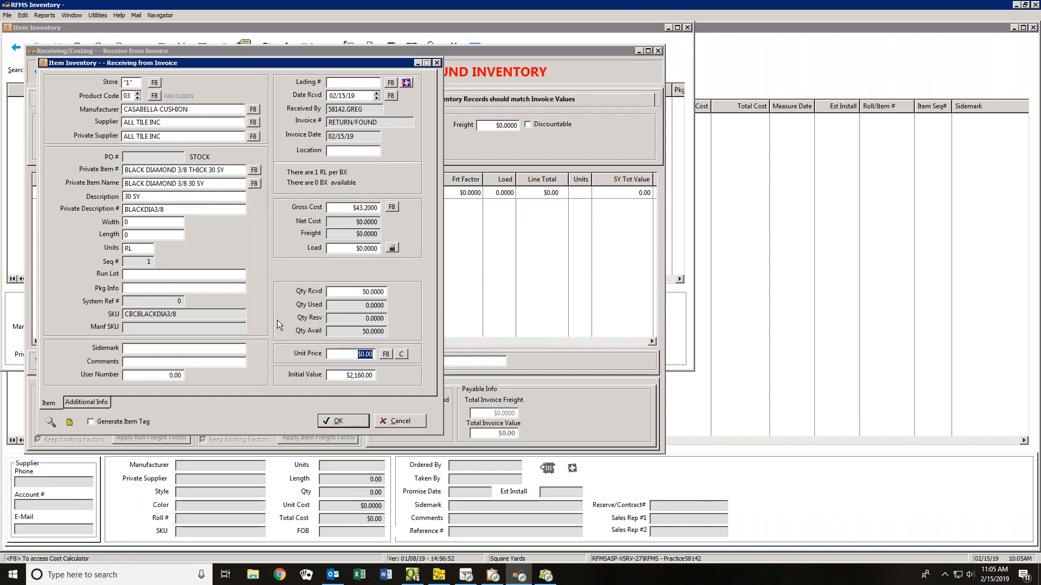
left_click(339, 421)
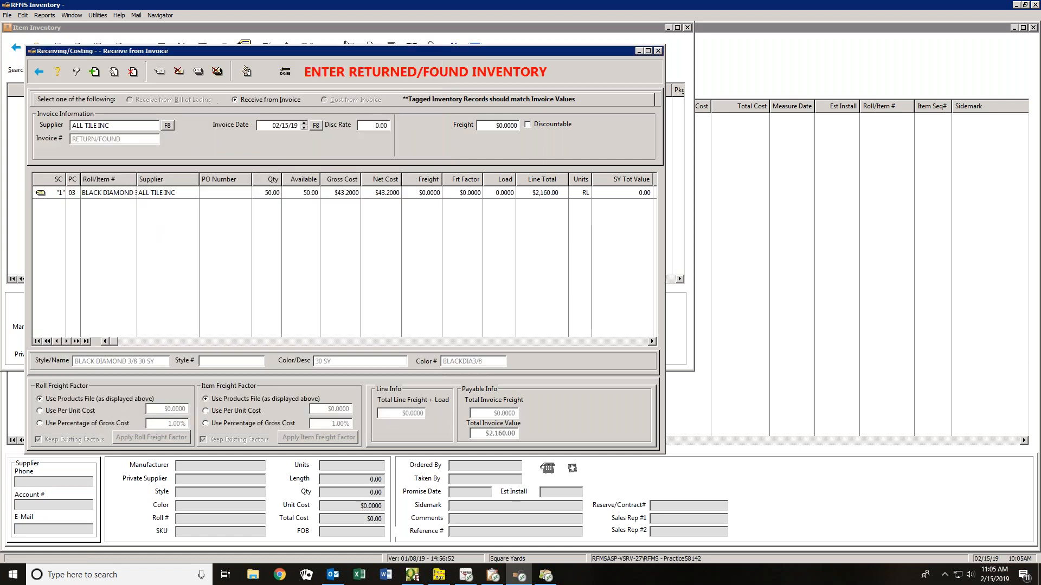
left_click(286, 72)
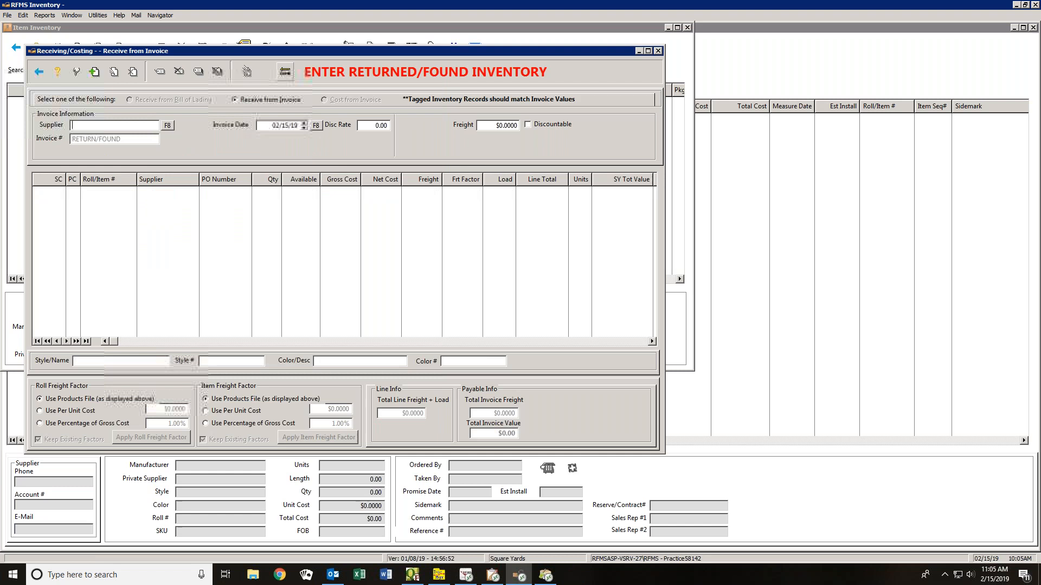
Close the receiving window and search Item Inventory for BLAC
left_click(39, 72)
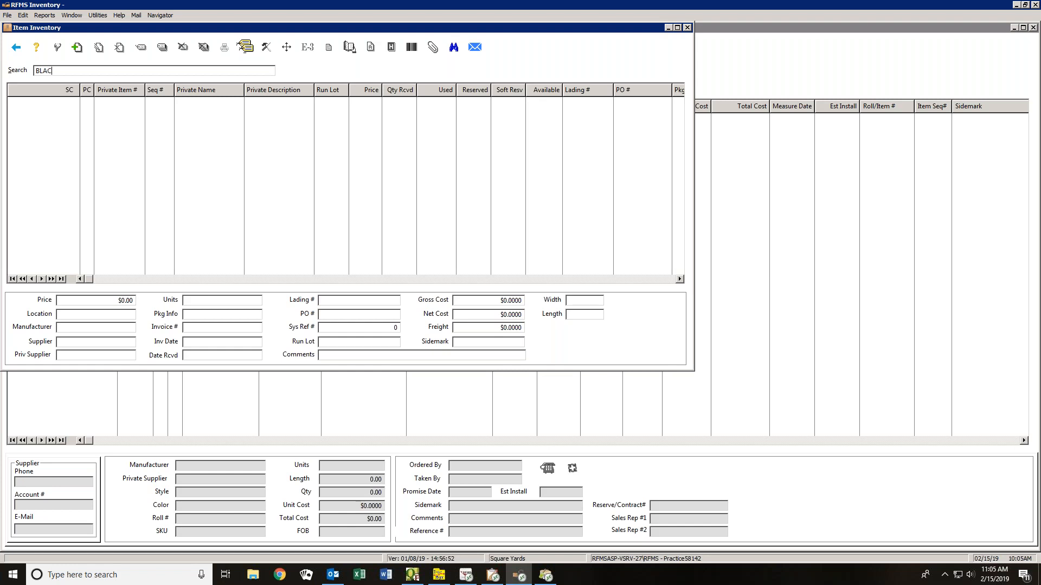
type("BLAC")
key("Return")
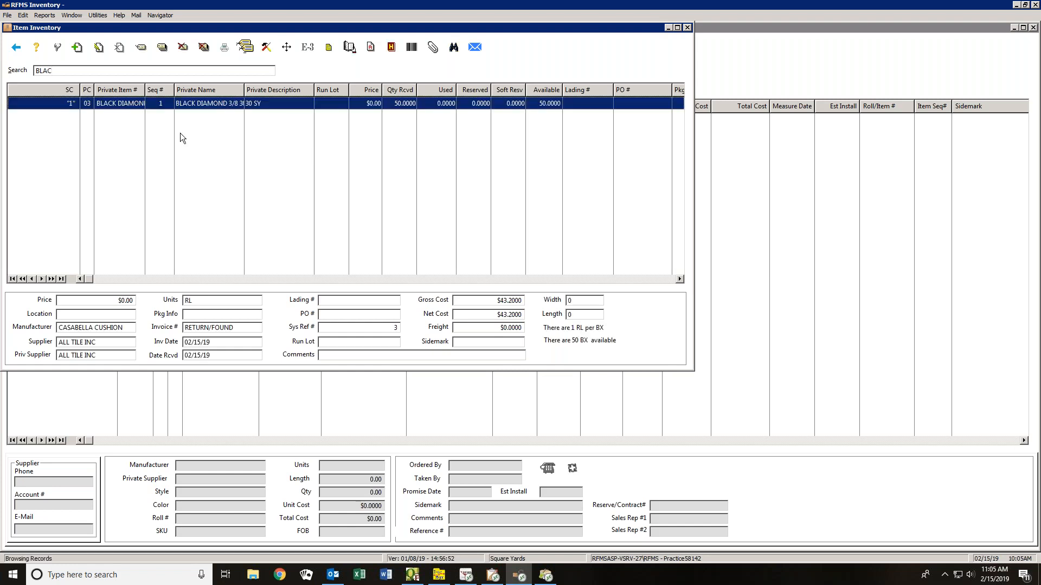
Switch to RFMS Order Entry and open the PREMIER HOMES customer order that has no PO number
left_click(492, 574)
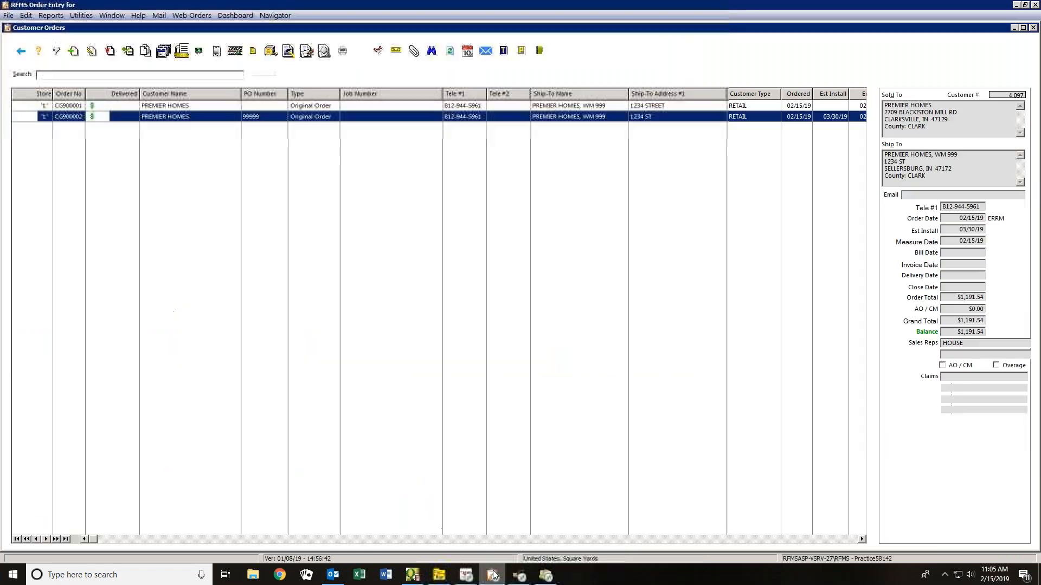
left_click(207, 107)
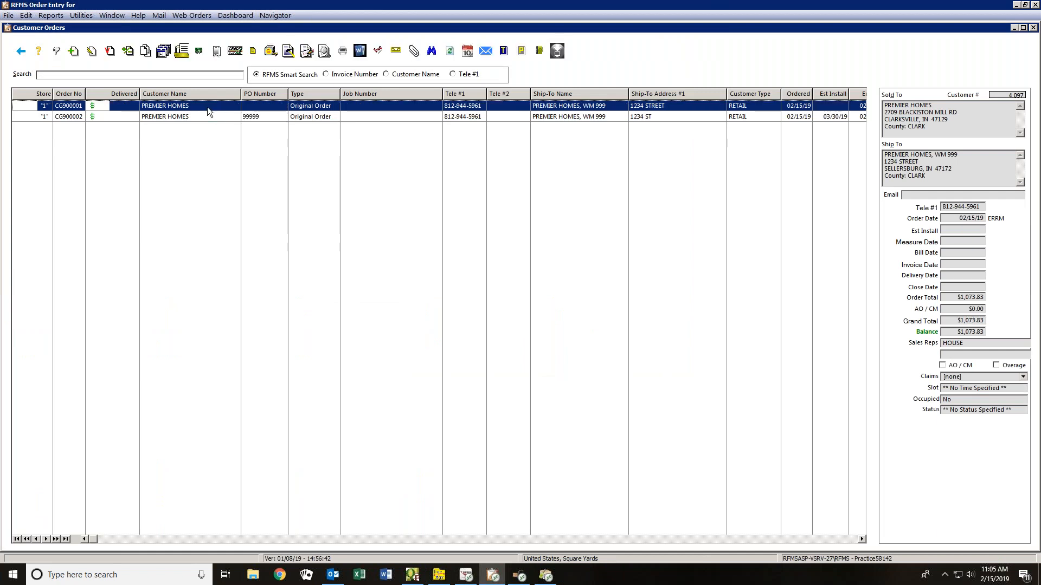
double_click(207, 106)
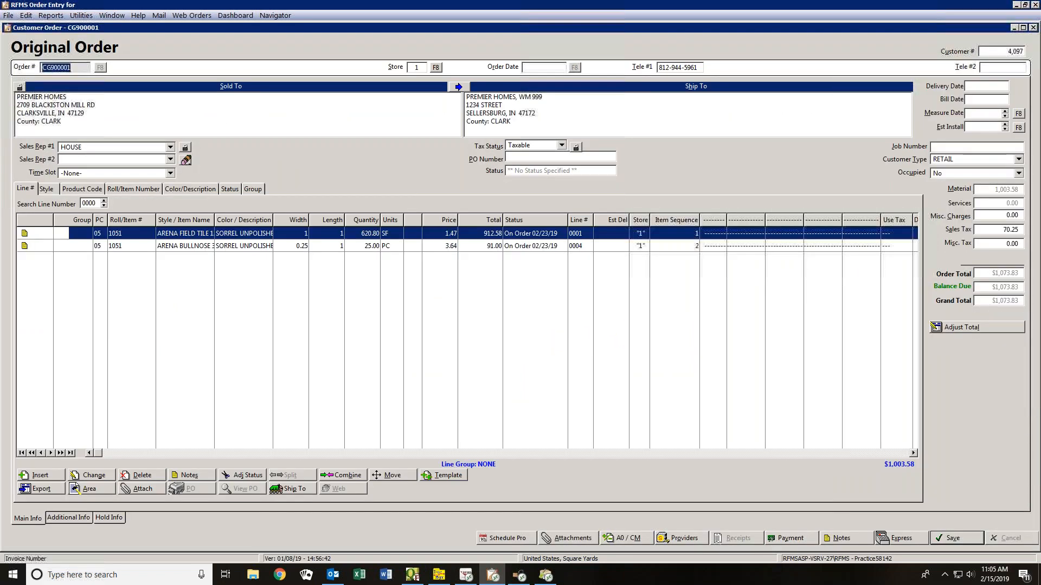
Add an order line from Item Products for BLACK DIAMOND 3/8 30 SY with quantity 2, and save the order
left_click(48, 479)
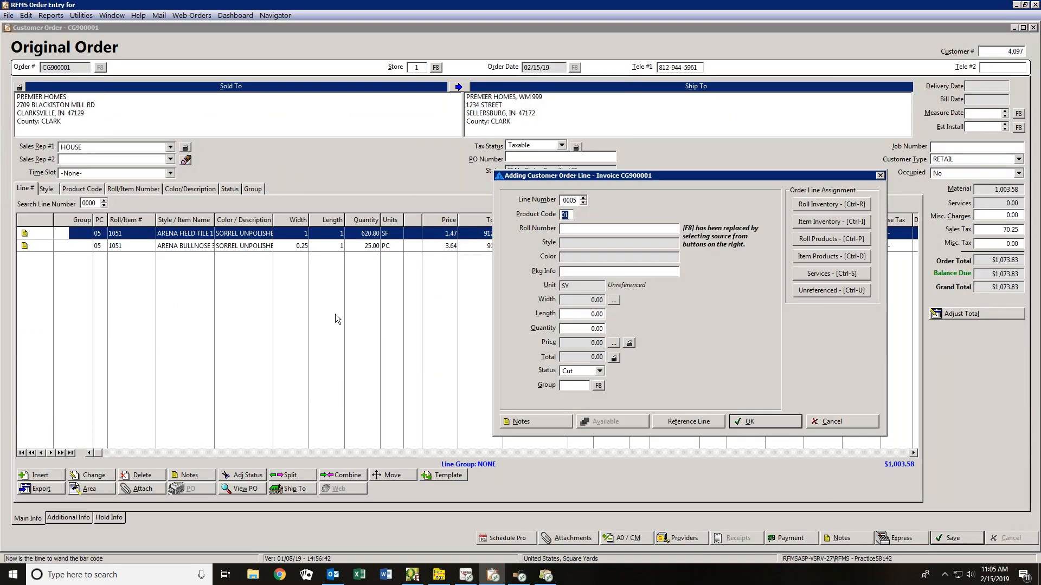
left_click(802, 257)
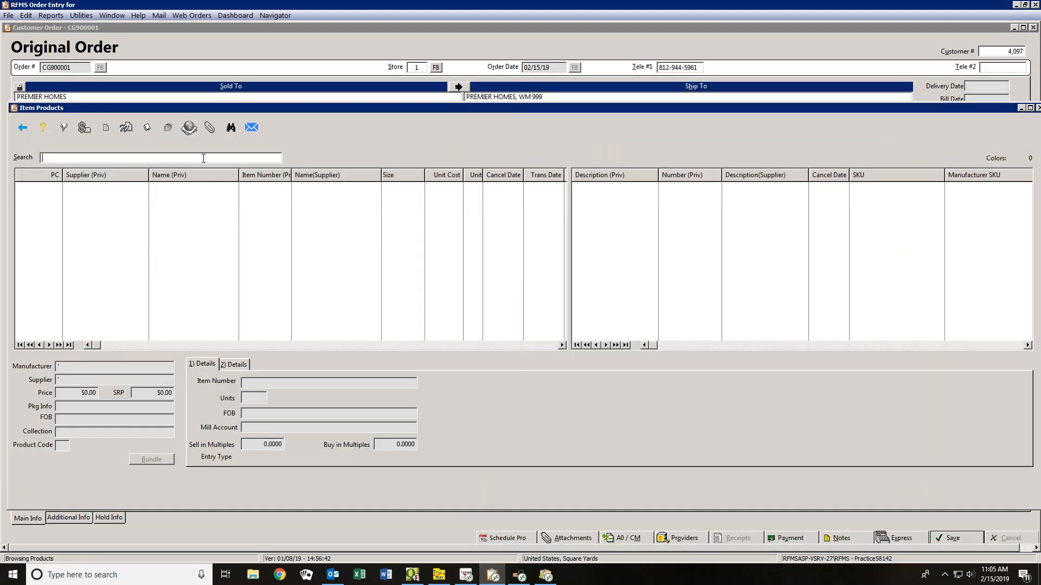
type("BLACK DIAM 3")
key("Return")
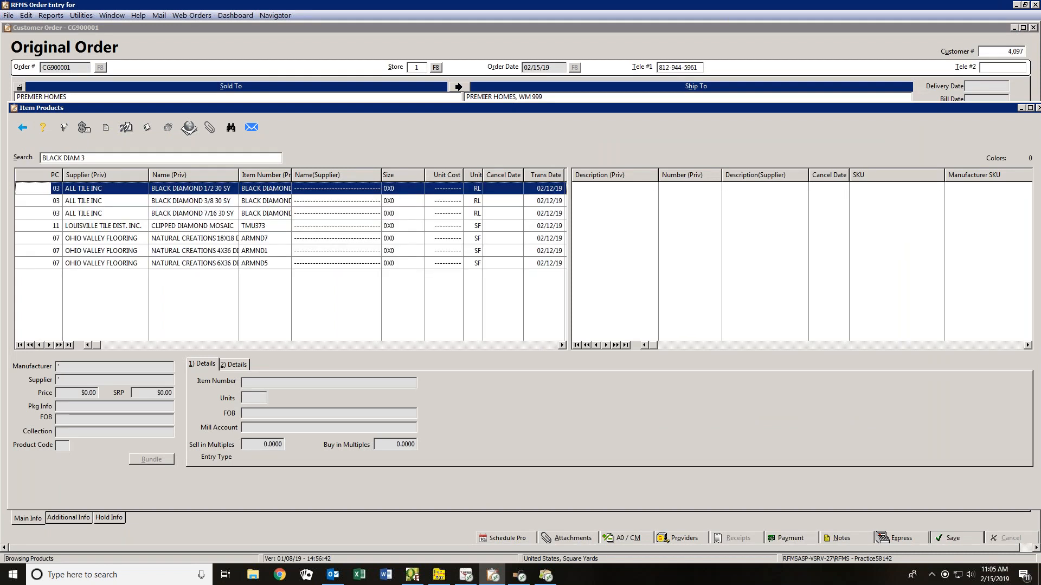
double_click(222, 200)
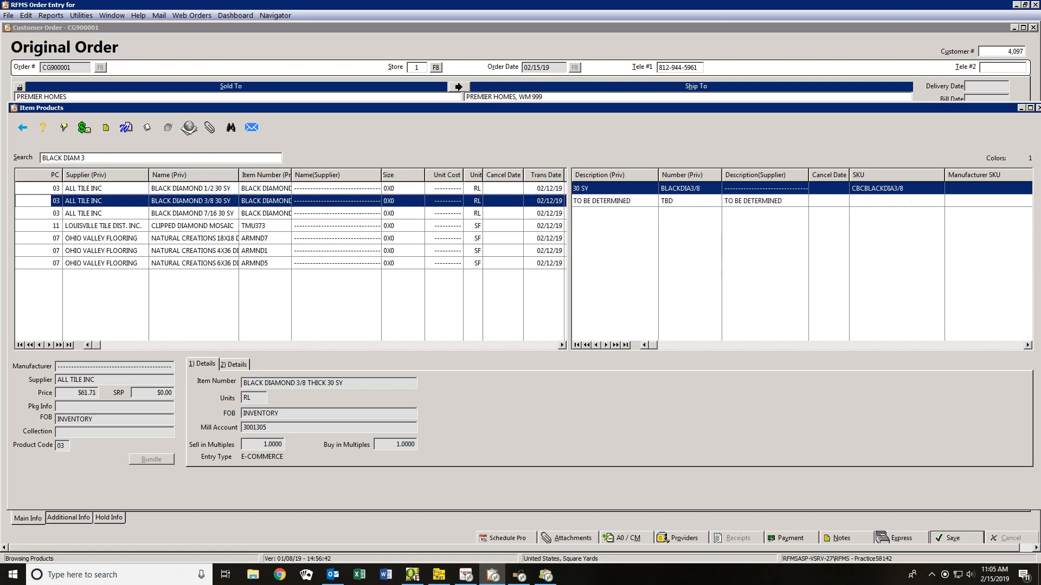
type("2")
key("Tab")
left_click(732, 427)
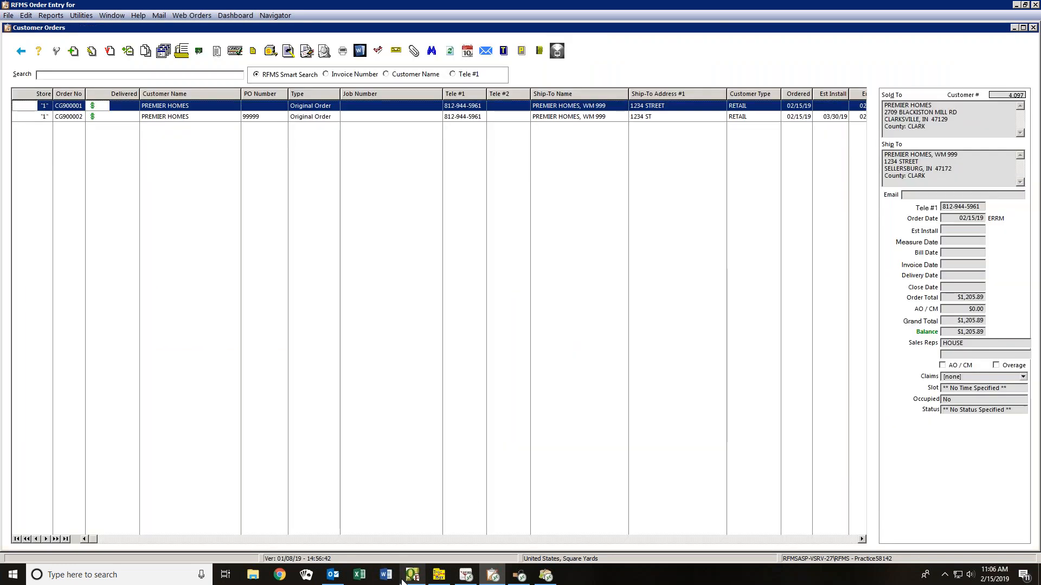
Switch to RFMS Inventory and open the To Buy List from Purchase Orders
left_click(519, 577)
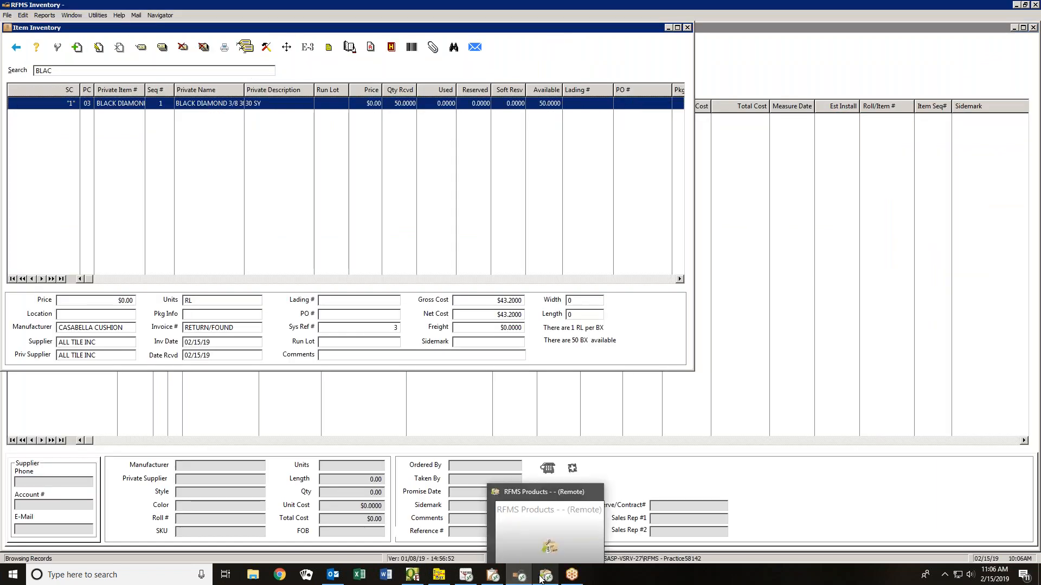
left_click(509, 390)
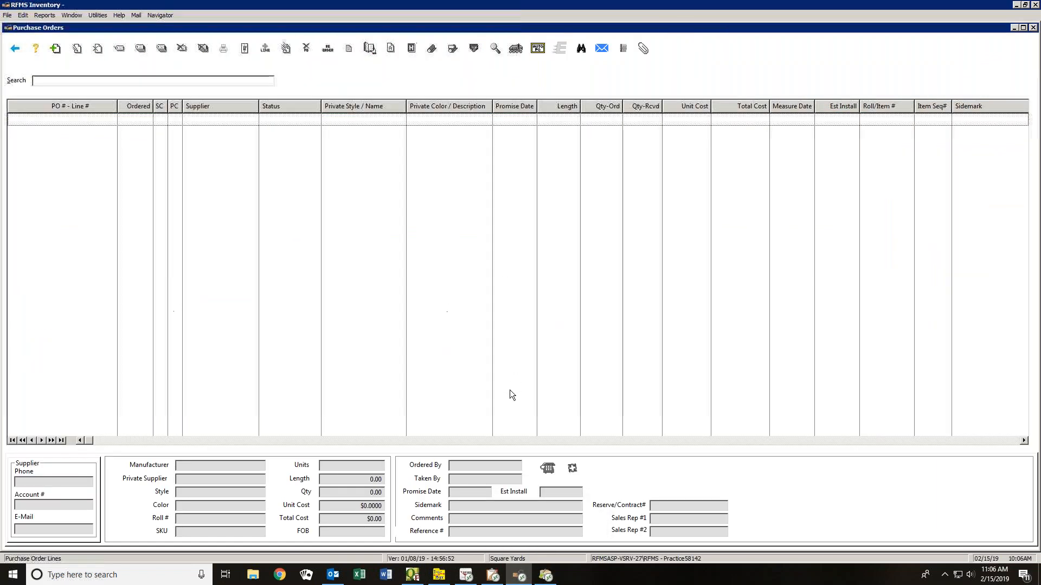
left_click(537, 48)
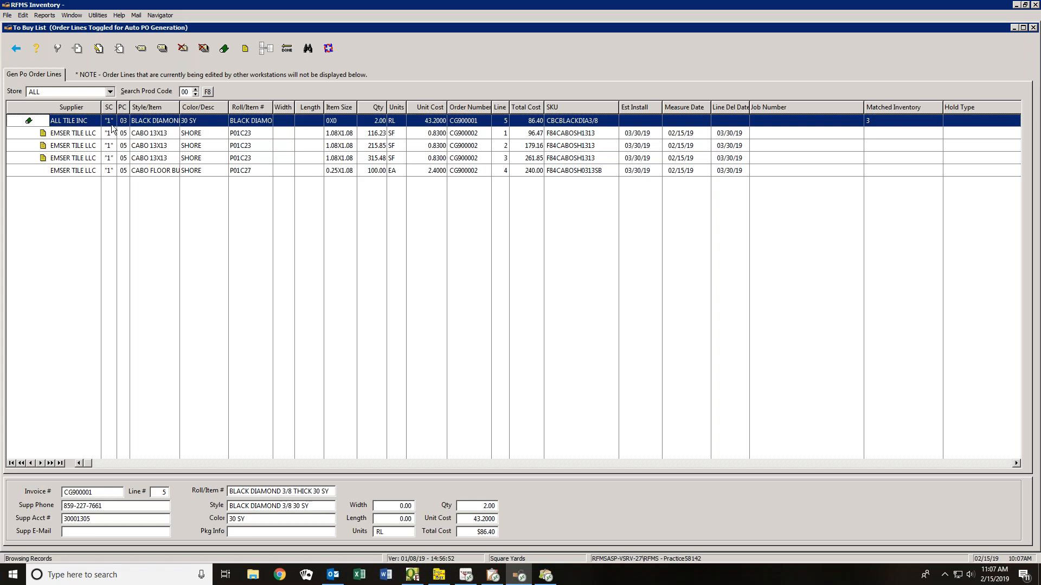
Assign the matching BLACK DIAMOND 3/8 30 SY inventory to its order line, reserving a quantity of 2
left_click(224, 50)
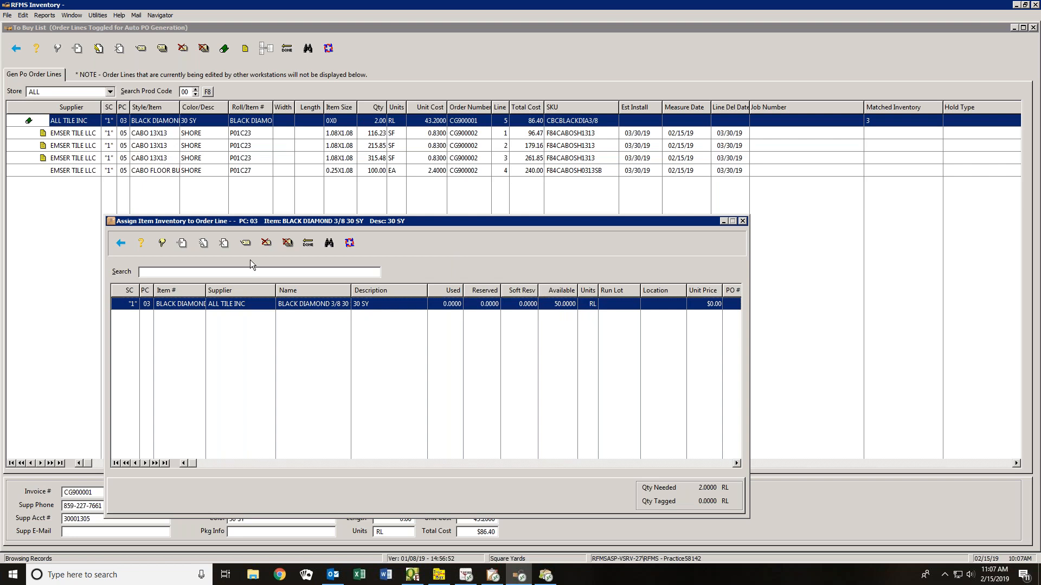
left_click(246, 243)
left_click(308, 243)
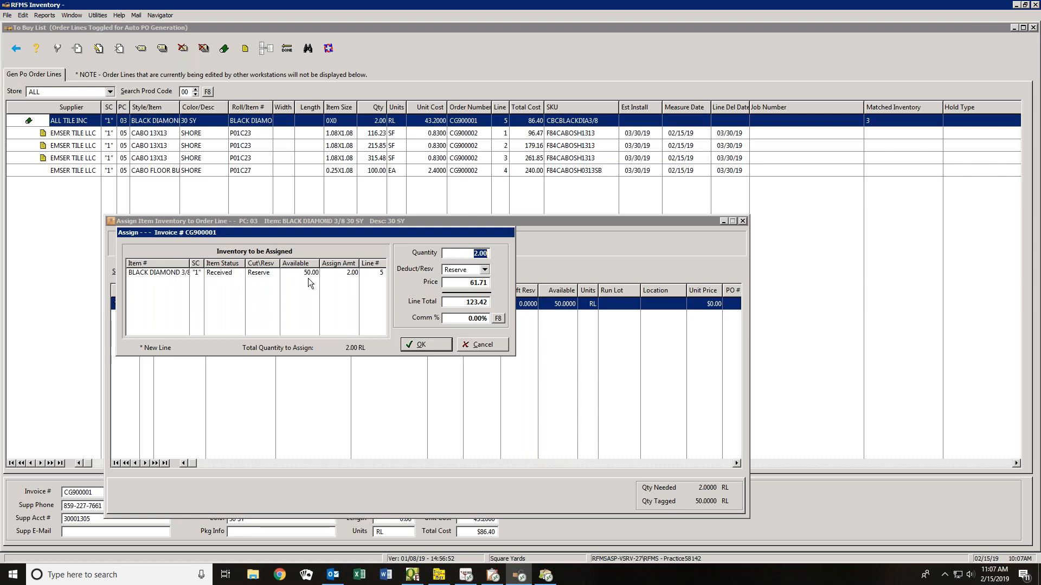
left_click(423, 347)
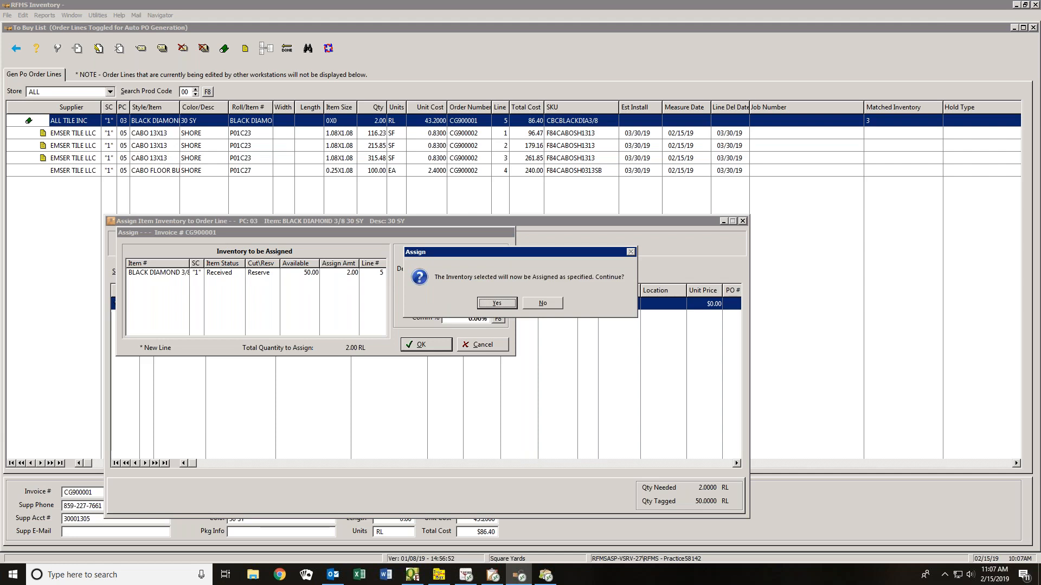
left_click(495, 305)
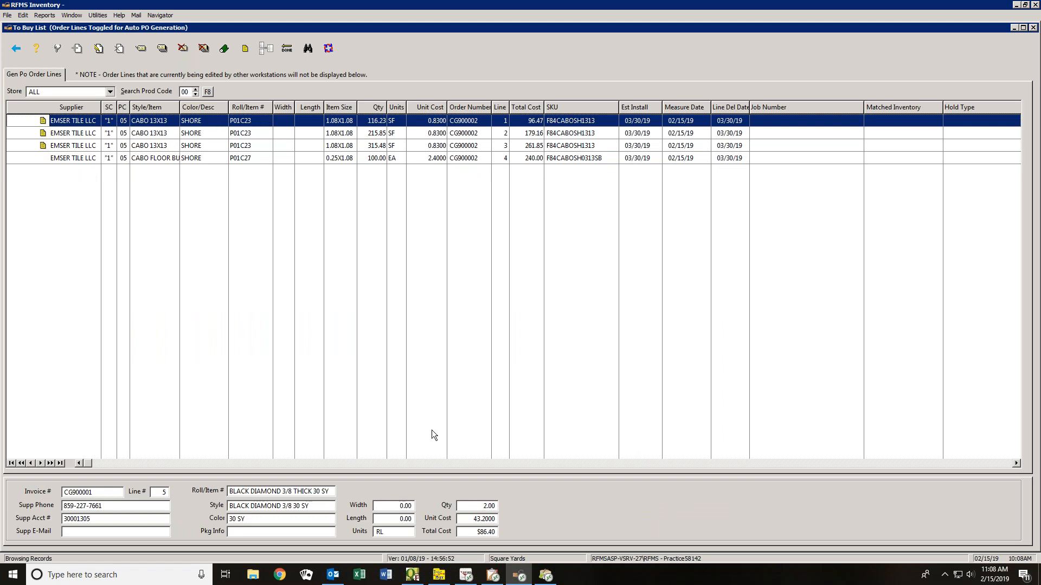
Switch to RFMS Order Entry and check the status of the BLACK DIAMOND line in the PREMIER HOMES order, then return to Customer Orders
left_click(493, 576)
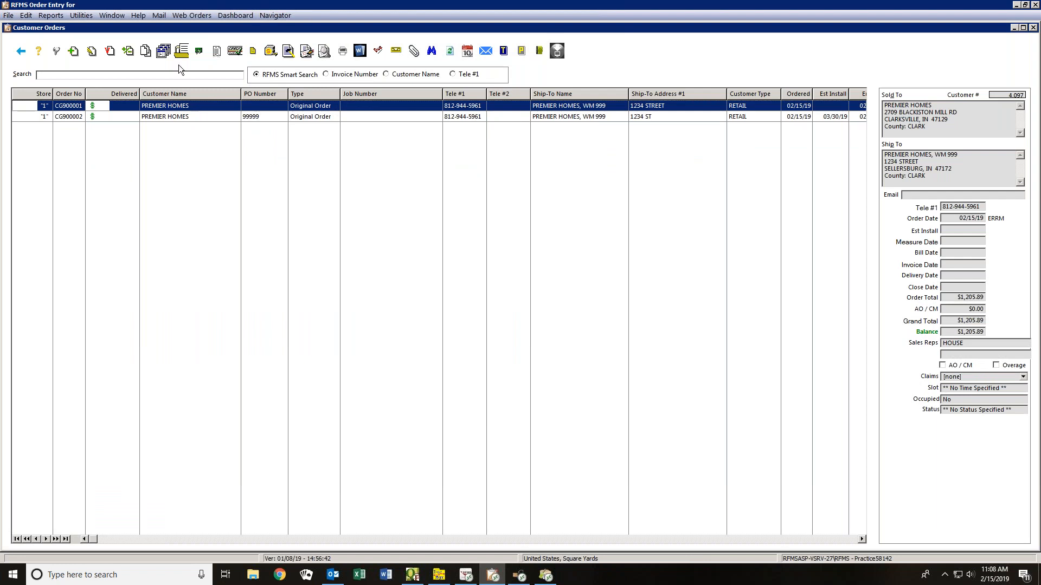
key("Return")
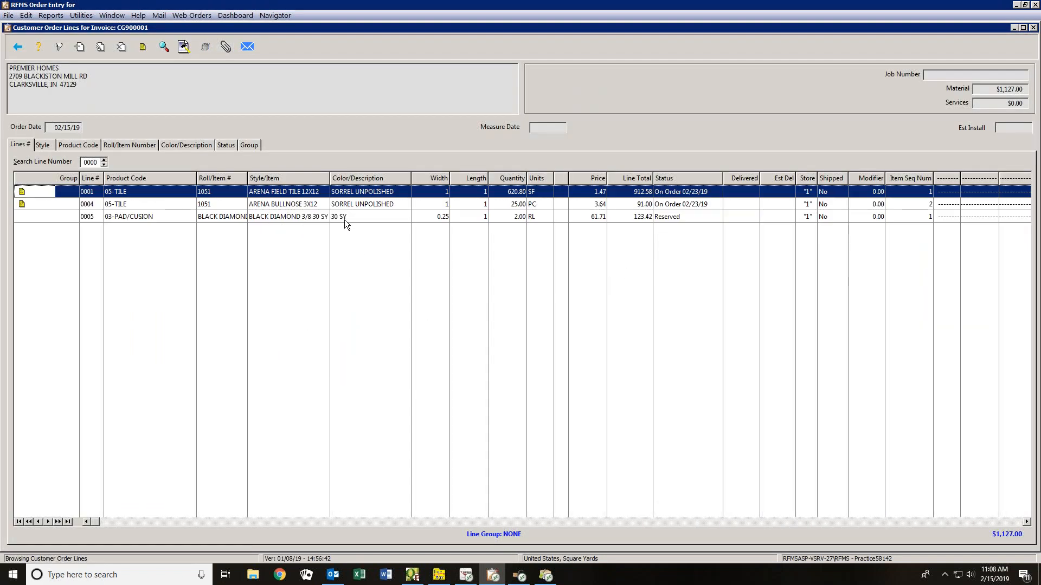
left_click(673, 218)
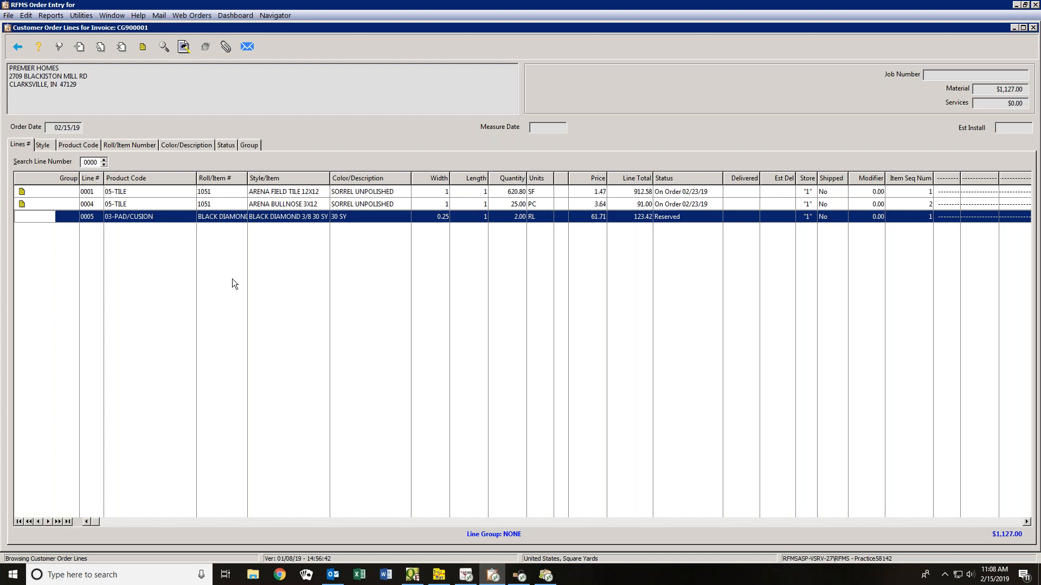
left_click(17, 47)
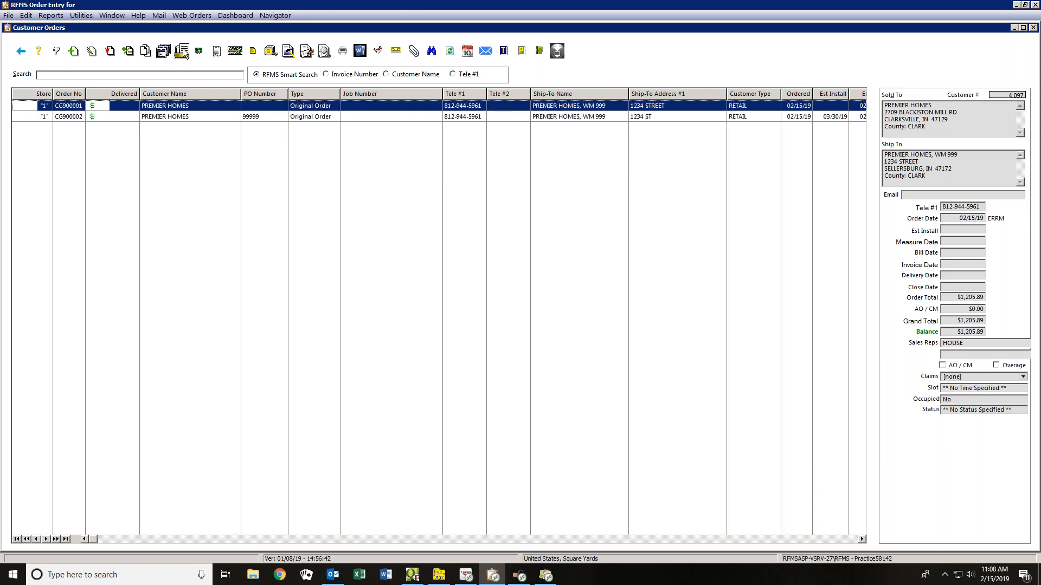
Review the lines and statuses of the first PREMIER HOMES order, and return to Customer Orders
double_click(220, 170)
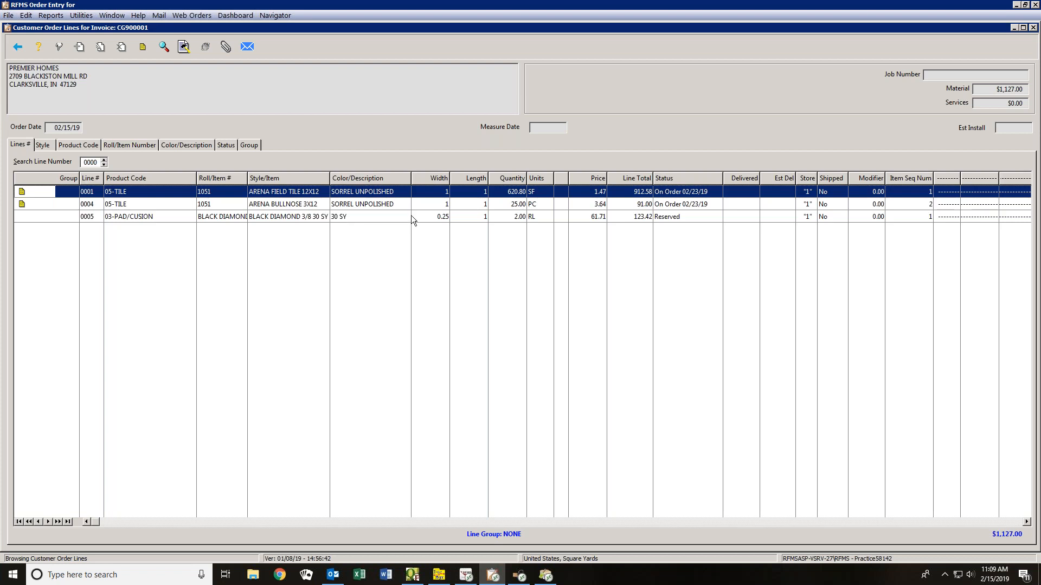
left_click(17, 47)
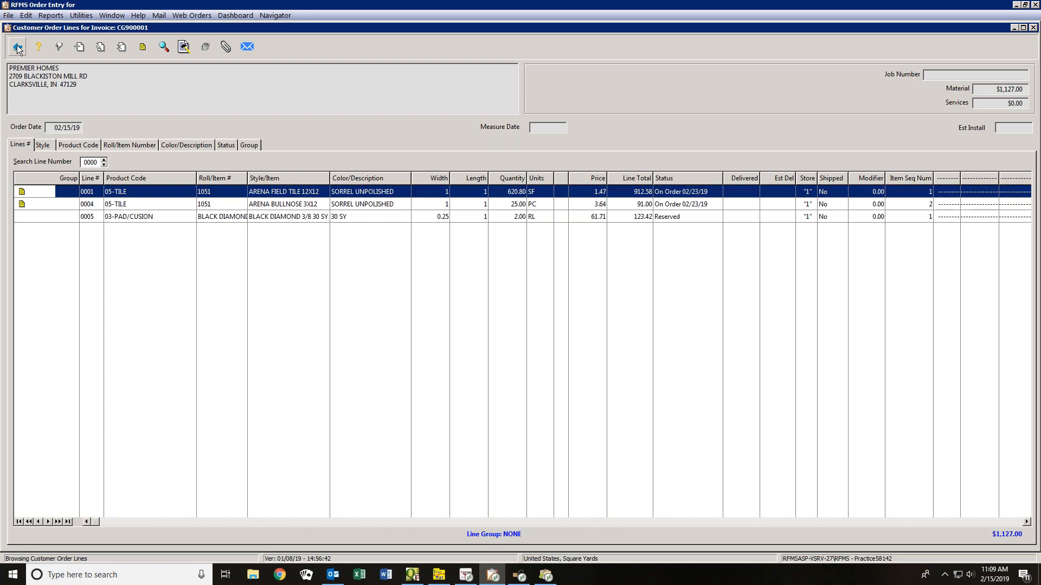
left_click(180, 53)
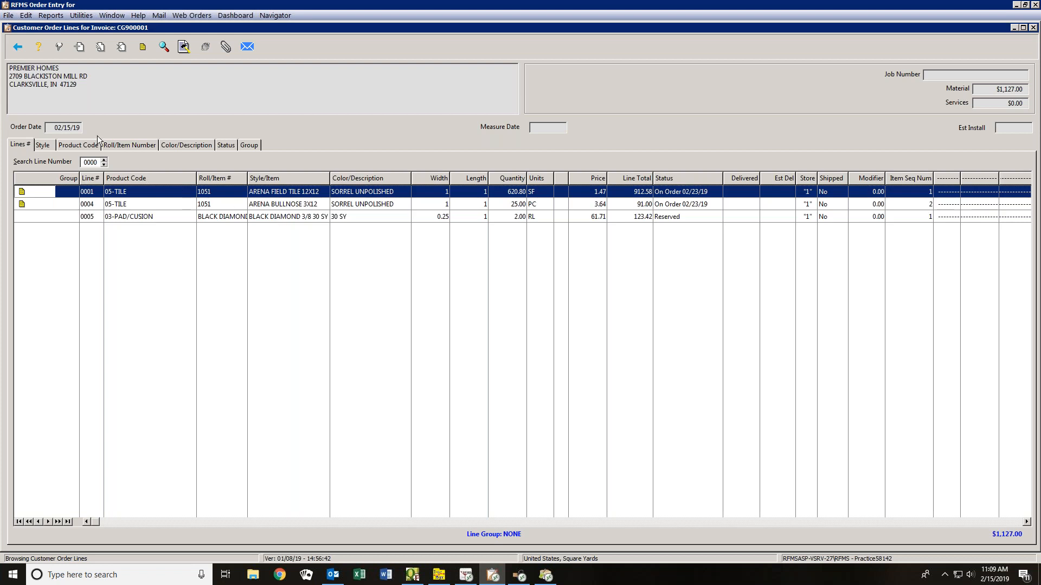
left_click(17, 46)
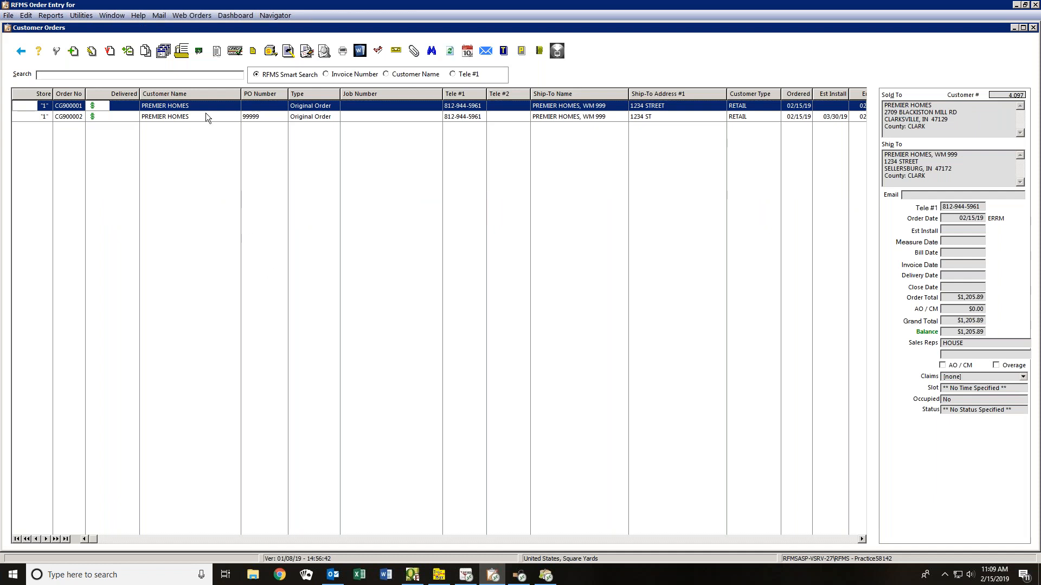
left_click(181, 51)
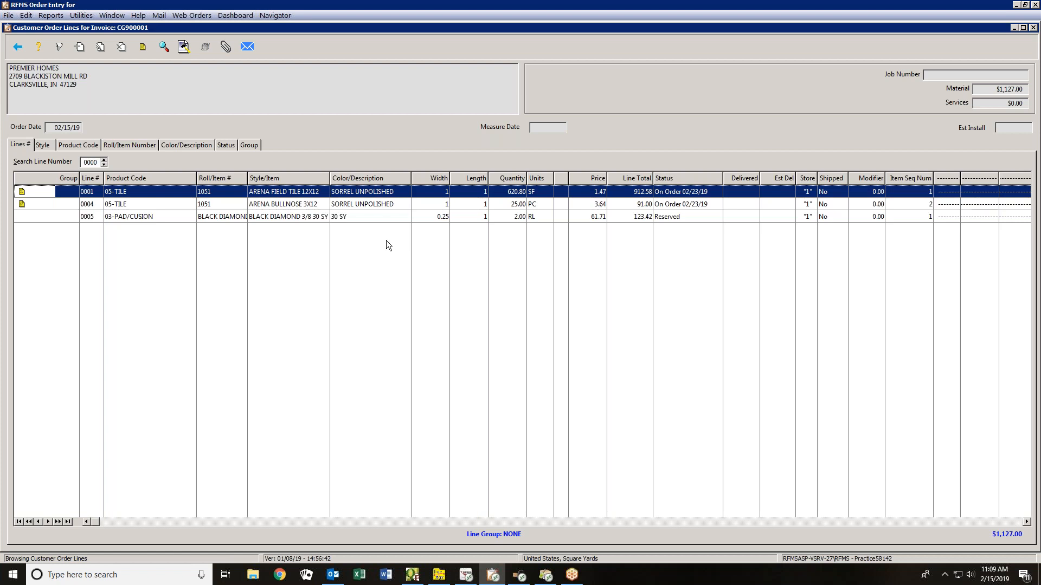
left_click(16, 49)
Compare the To Buy List in RFMS Inventory with the first PREMIER HOMES order's lines in RFMS Order Entry
left_click(519, 575)
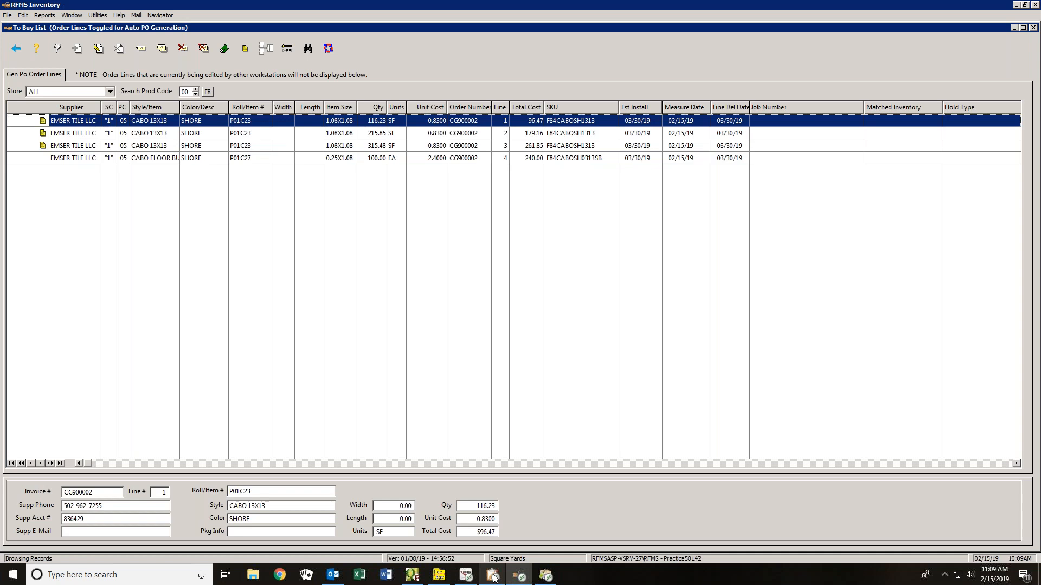
mouse_move(495, 574)
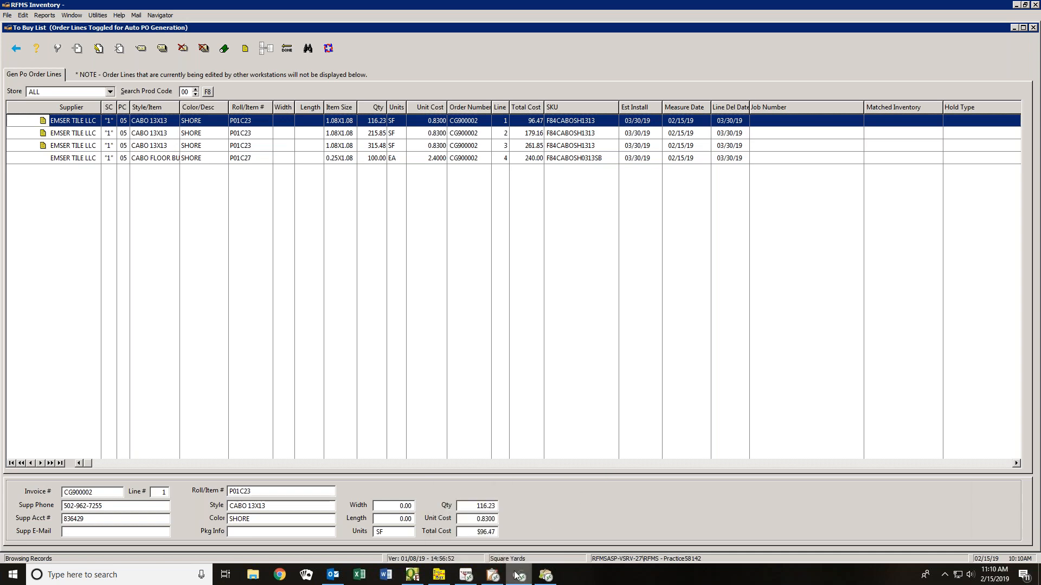
left_click(494, 577)
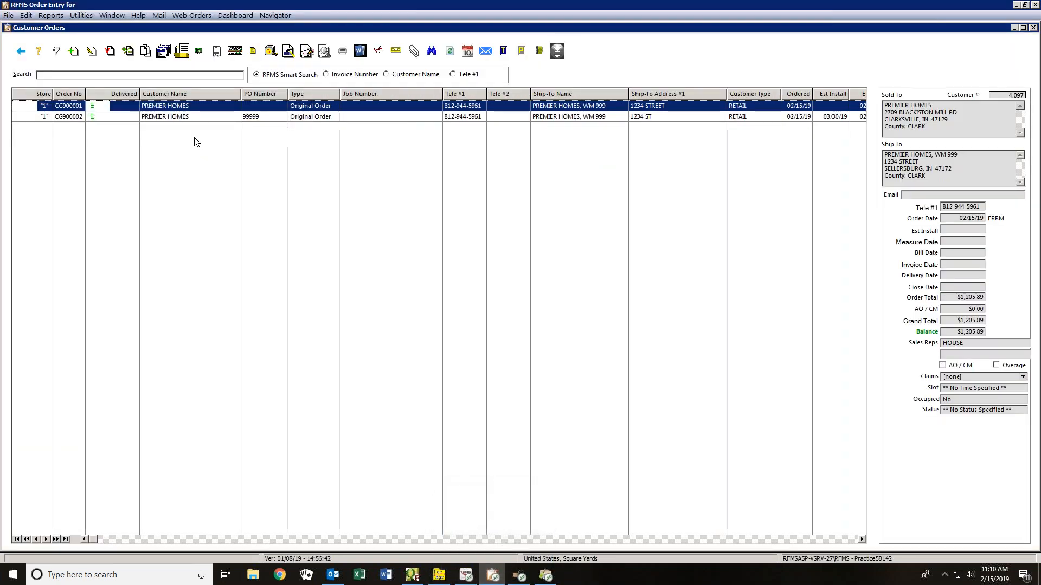
left_click(519, 577)
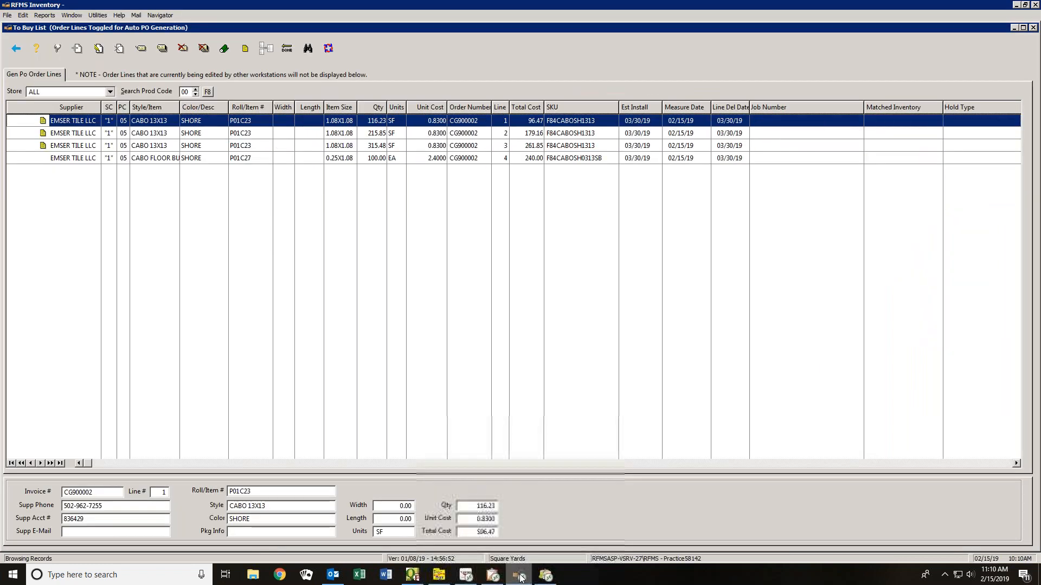
left_click(494, 577)
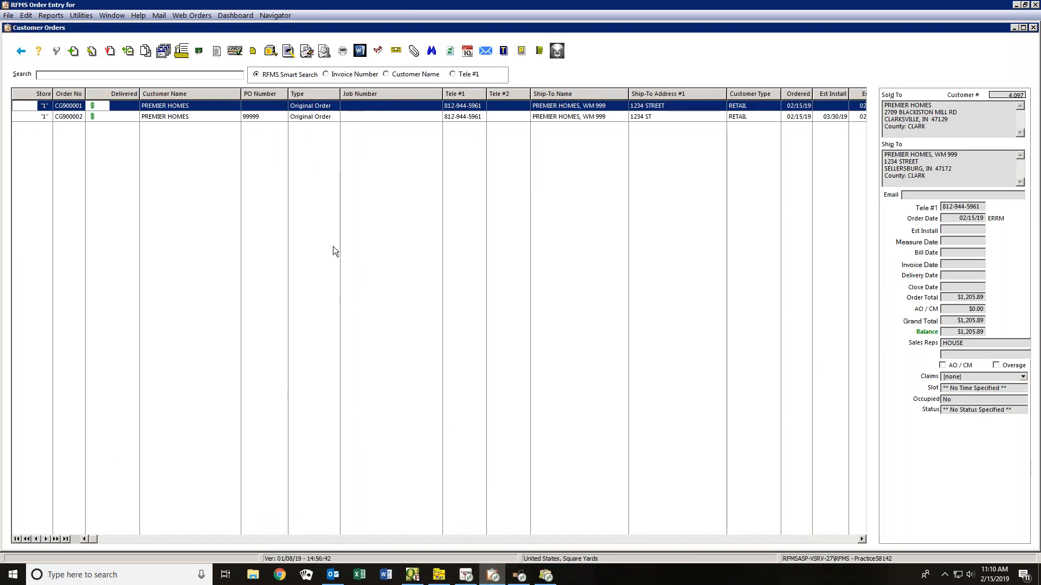
left_click(182, 52)
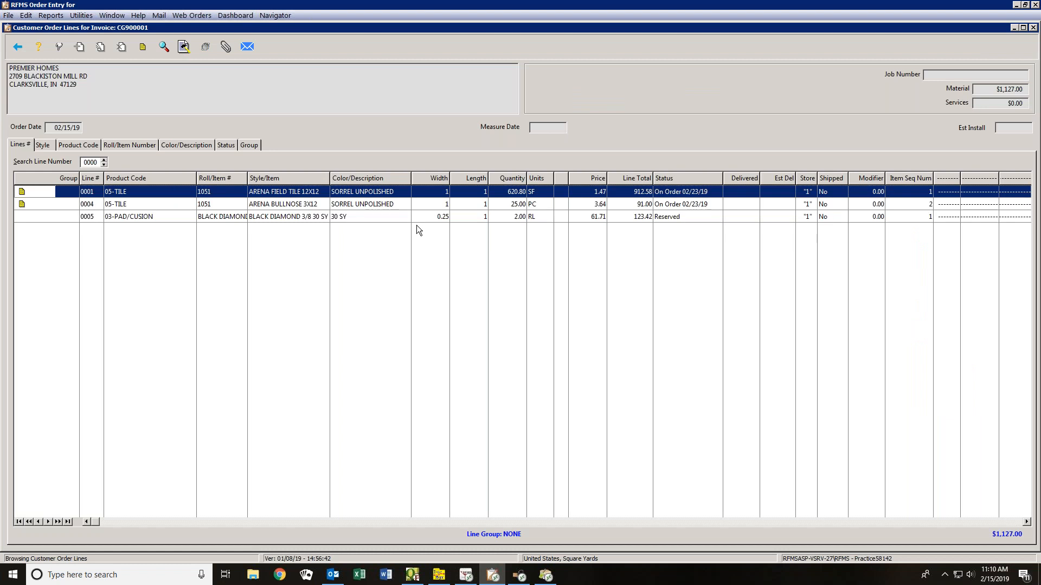
left_click(17, 46)
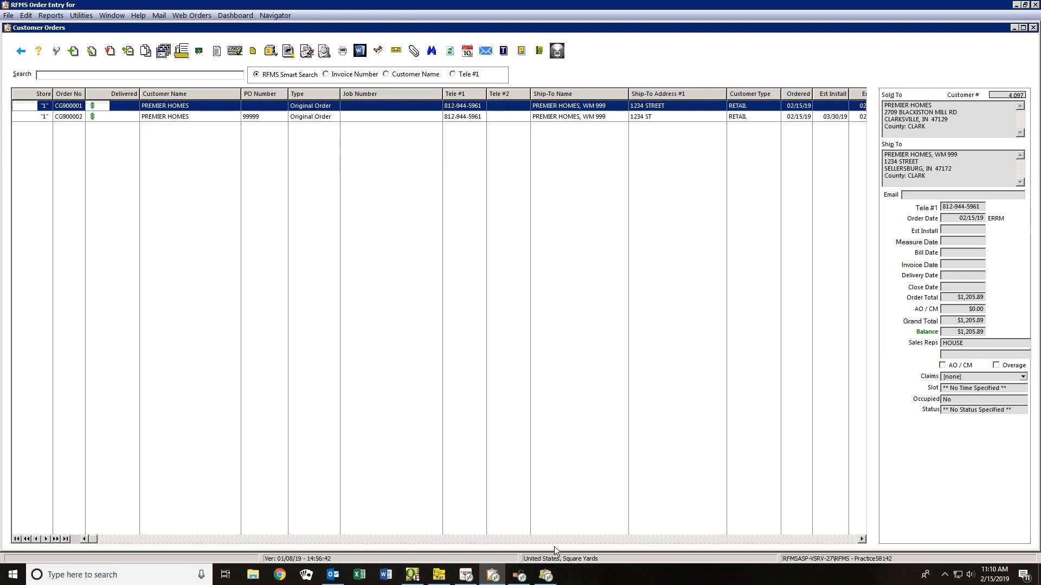
Check the To Buy List in RFMS Inventory against the second PREMIER HOMES order's estimated install date in RFMS Order Entry
left_click(519, 575)
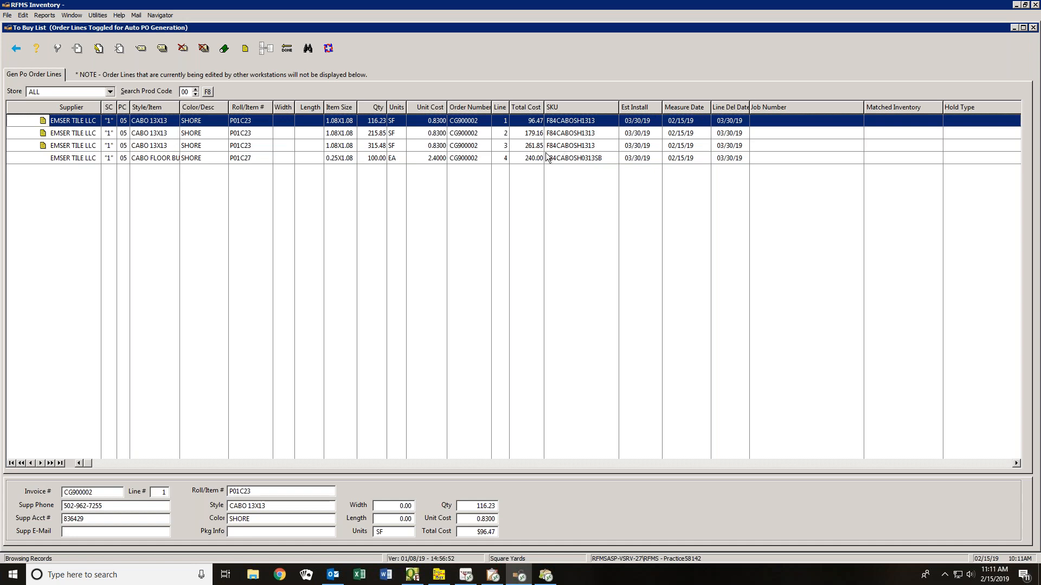
left_click(493, 579)
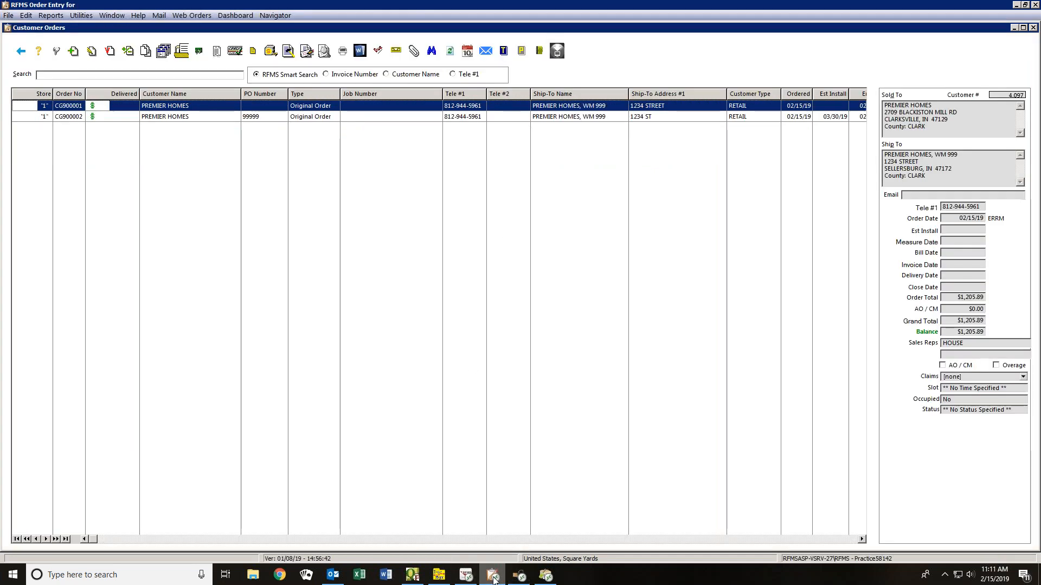
left_click(601, 118)
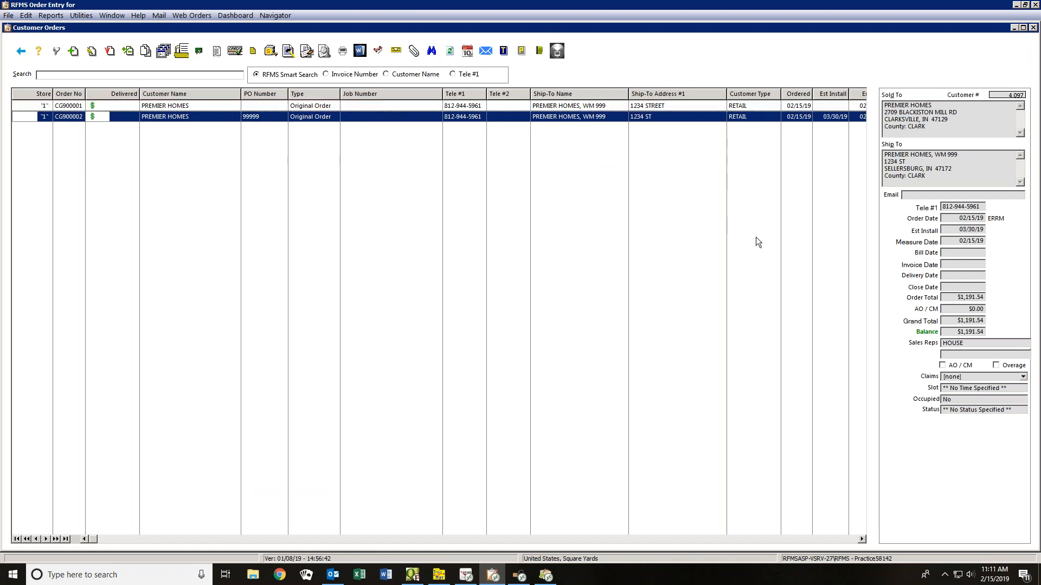
left_click_drag(959, 229, 987, 228)
left_click(985, 229)
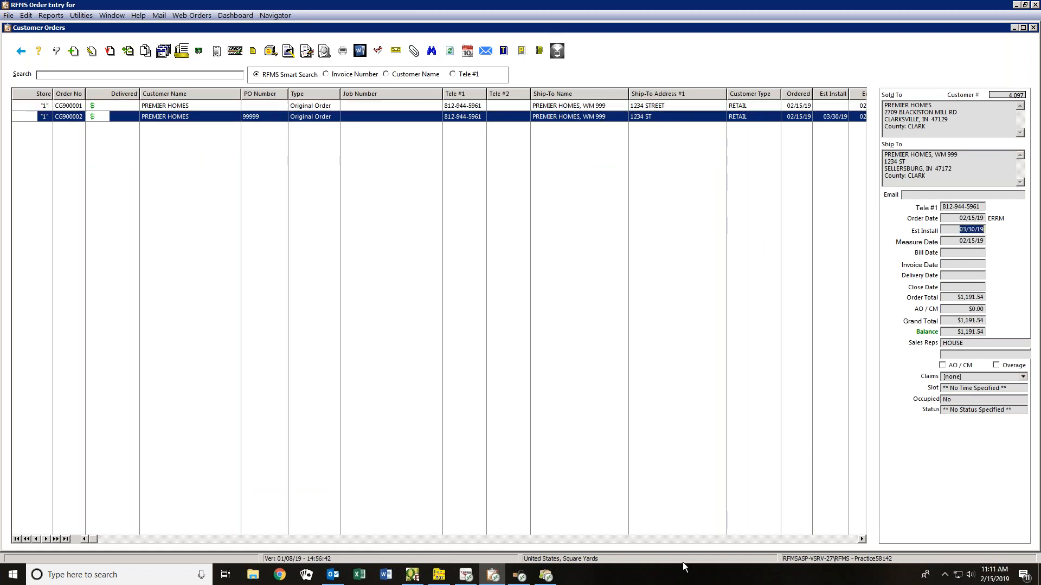
Switch to RFMS Inventory, view the note on the first CABO 13X13 line, and close it without changes
left_click(519, 577)
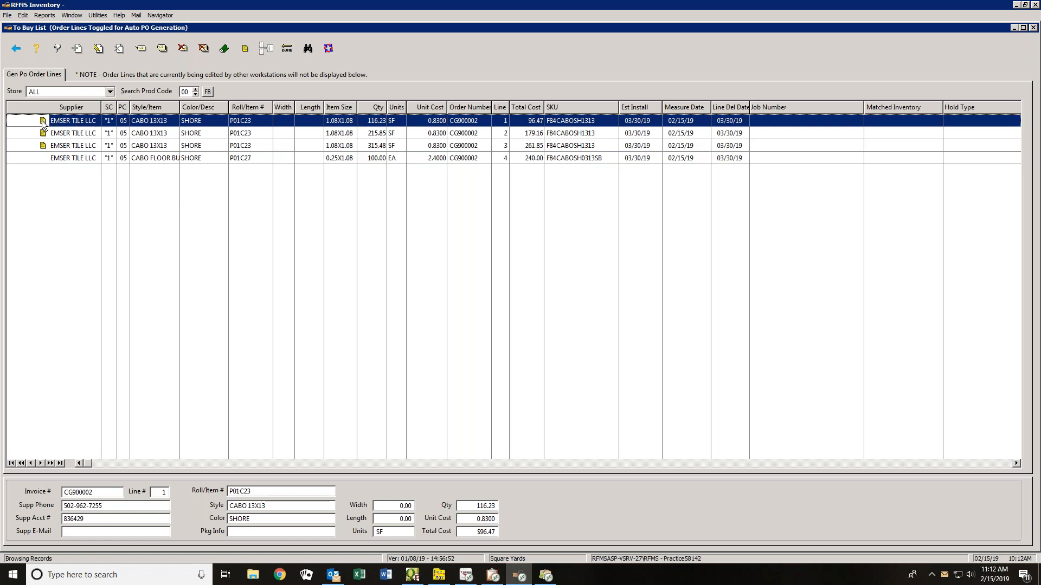
left_click(246, 52)
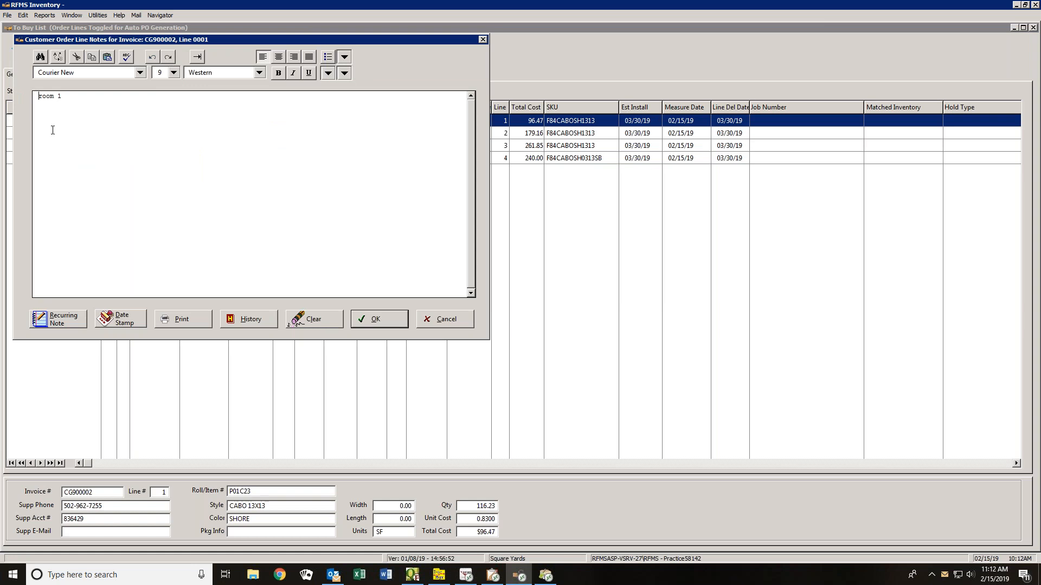
left_click(443, 318)
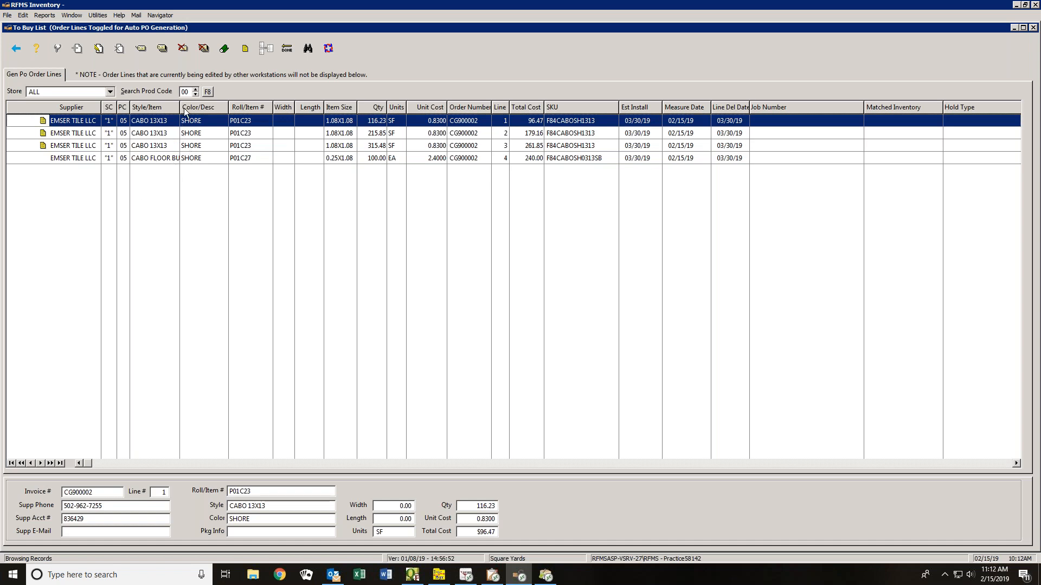
Widen the Style/Item column, tag the CABO FLOOR BULLNOSE 3X13 line, and start Auto PO Generation
left_click_drag(179, 111, 239, 162)
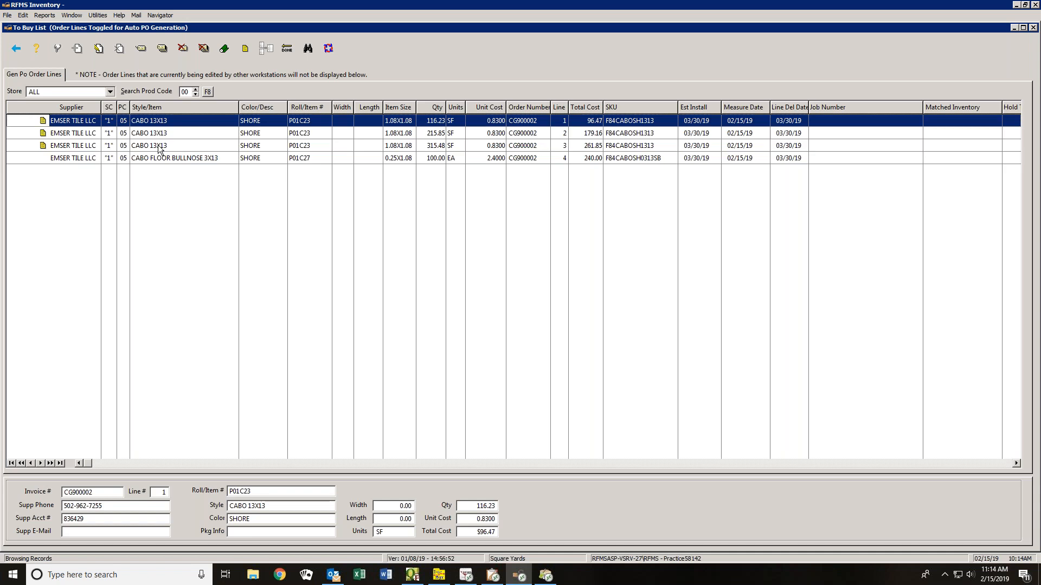
left_click(184, 158)
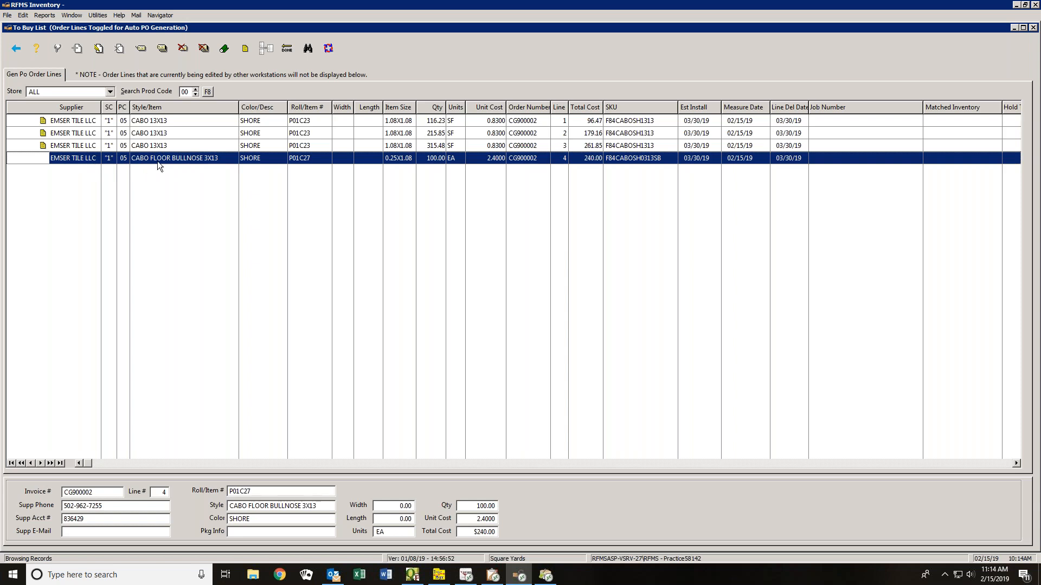
left_click(139, 49)
left_click(287, 49)
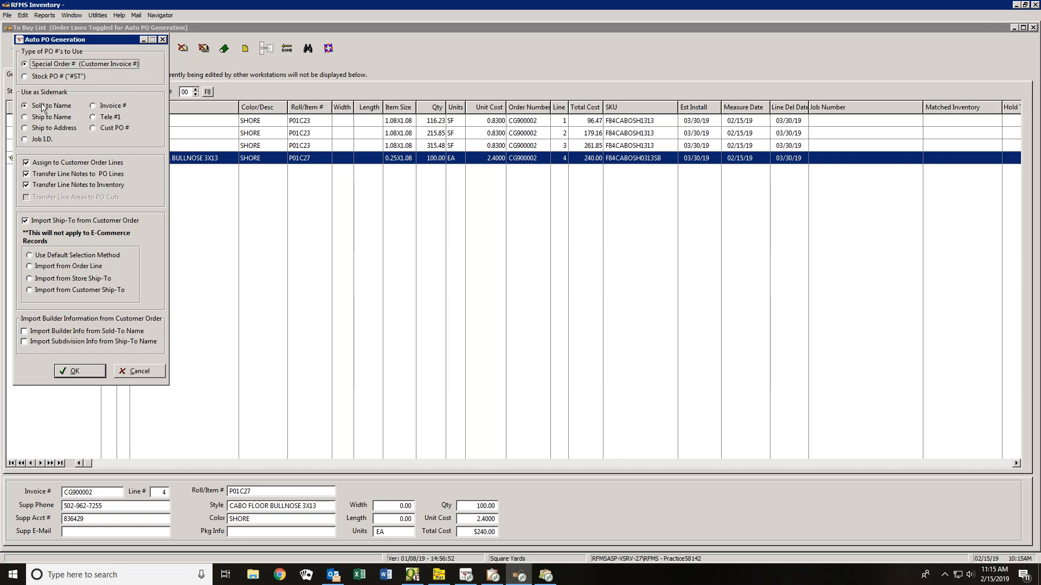
Check the order's ship-to details in RFMS Order Entry, and generate the purchase order in RFMS Inventory with Ship to Name as sidemark
left_click(492, 575)
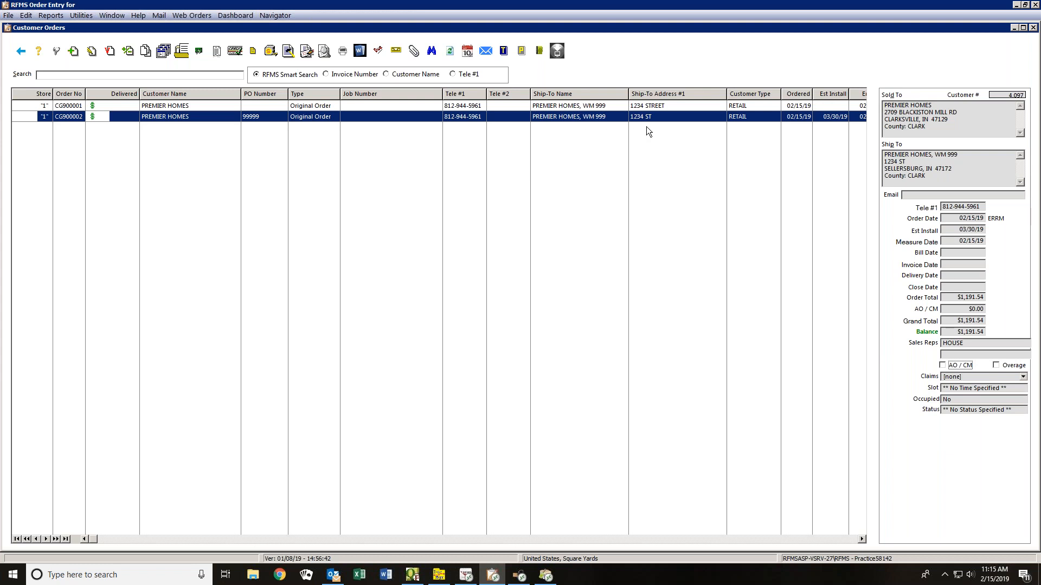
left_click(520, 574)
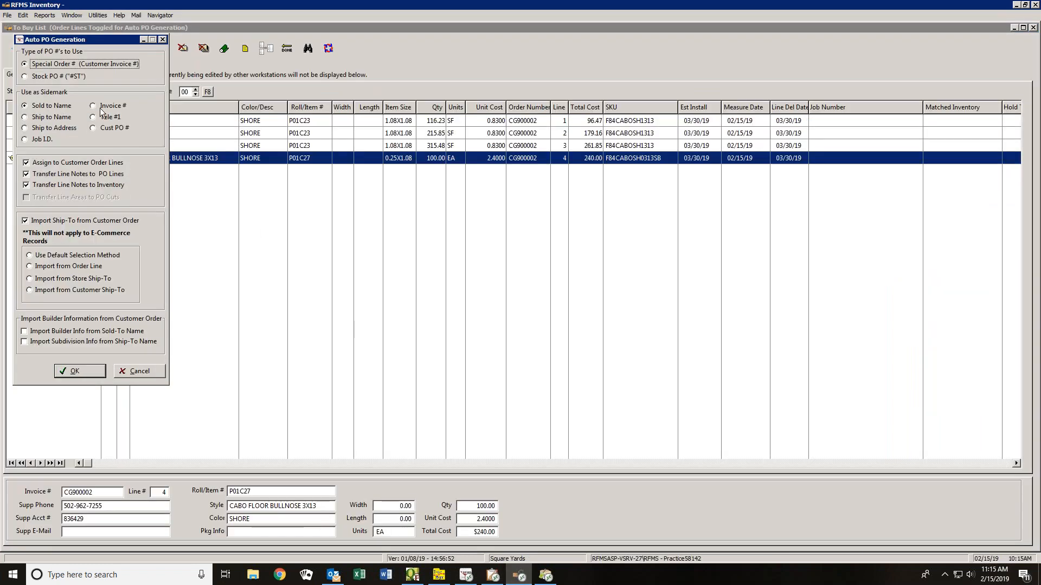
left_click(41, 118)
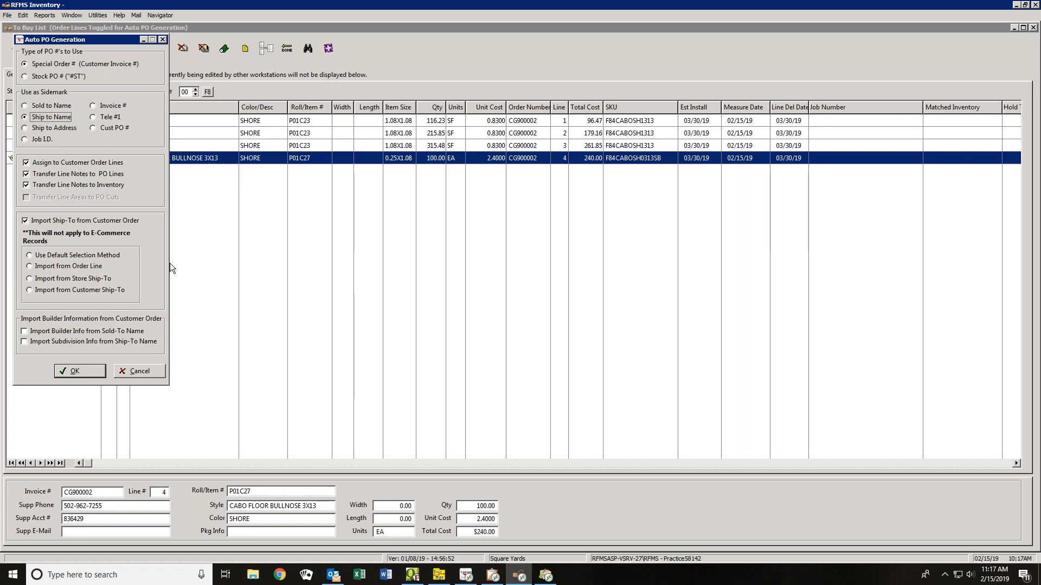
left_click(76, 371)
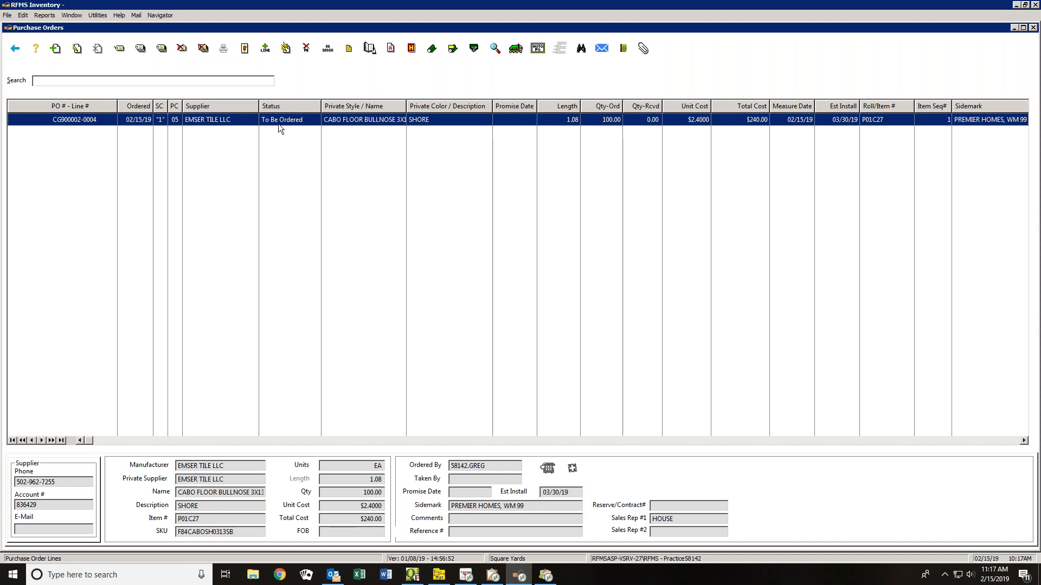
Open the CABO FLOOR BULLNOSE 3X13 purchase order line and review its PO number, cost, amount ordered and Ordered By entry
double_click(343, 120)
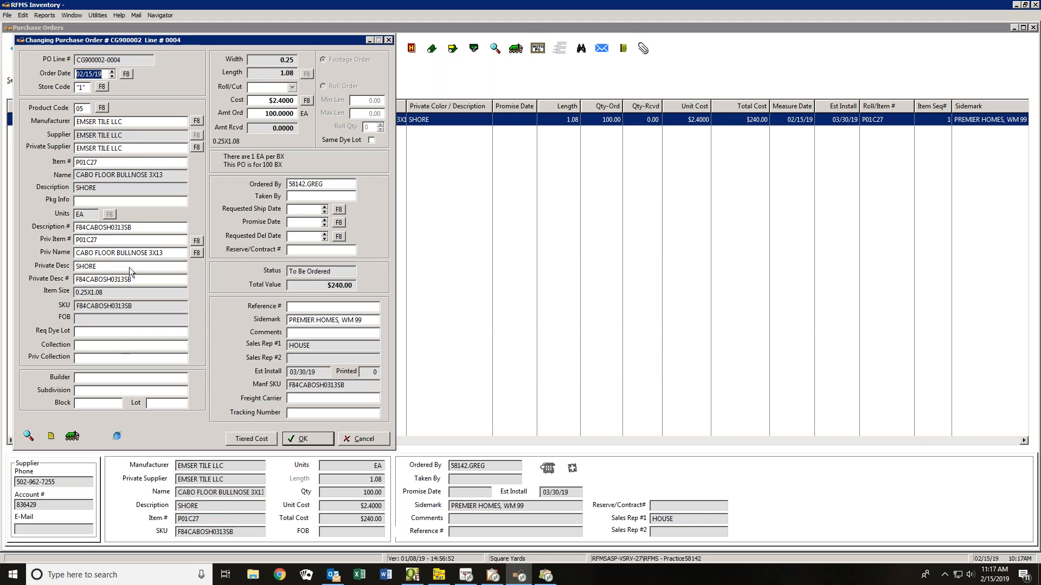
left_click(115, 61)
mouse_move(117, 62)
left_mouse_down()
mouse_move(86, 61)
mouse_move(122, 61)
left_mouse_up()
left_click_drag(267, 101, 296, 114)
left_click(272, 116)
left_click(318, 197)
left_click_drag(324, 184, 288, 185)
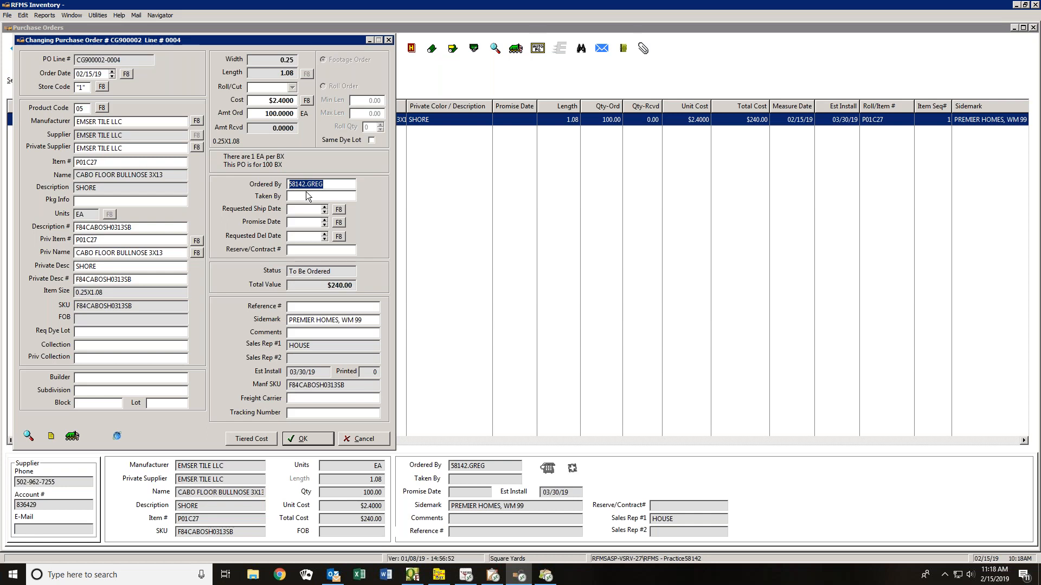
Fill in the name in Taken By, set the Promise Date to 02/21/19, and enter the supplier's reference number
left_click(302, 197)
type("JOE")
left_click(340, 223)
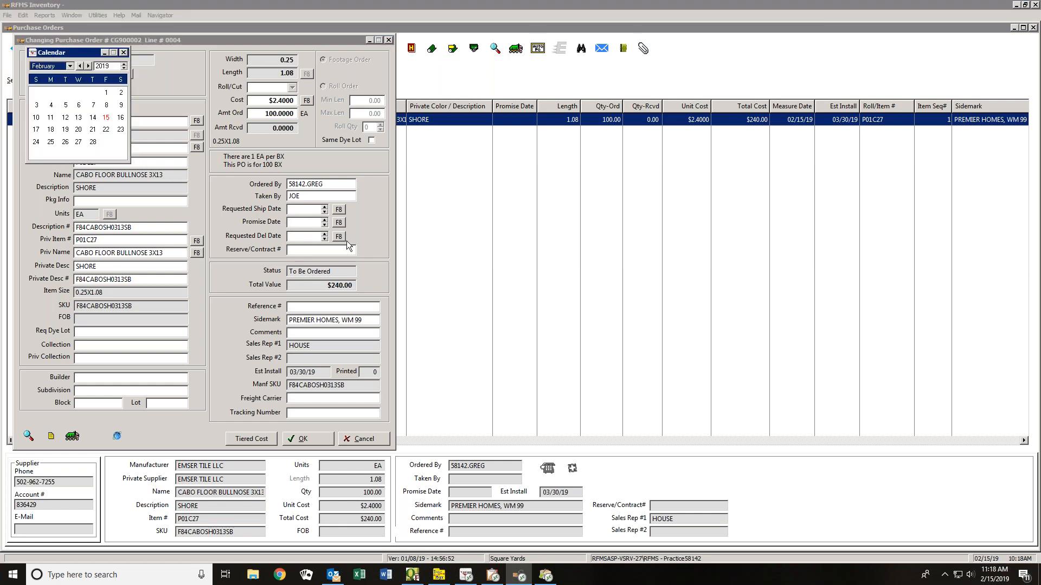
left_click(93, 130)
left_click(317, 310)
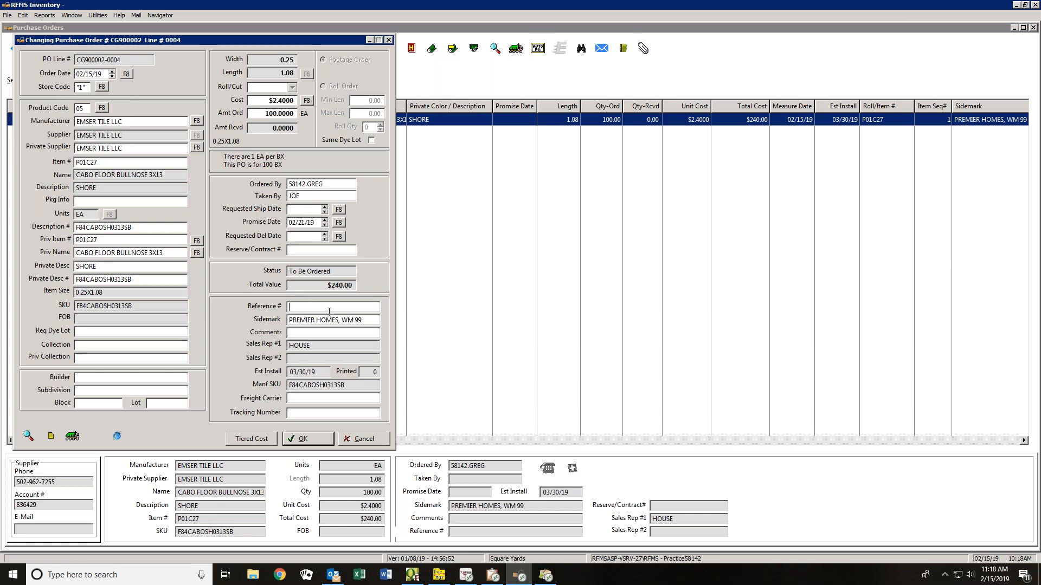
type("1235698")
left_click(302, 414)
View the original customer order behind the purchase order line, and save the purchase order changes
left_click(27, 437)
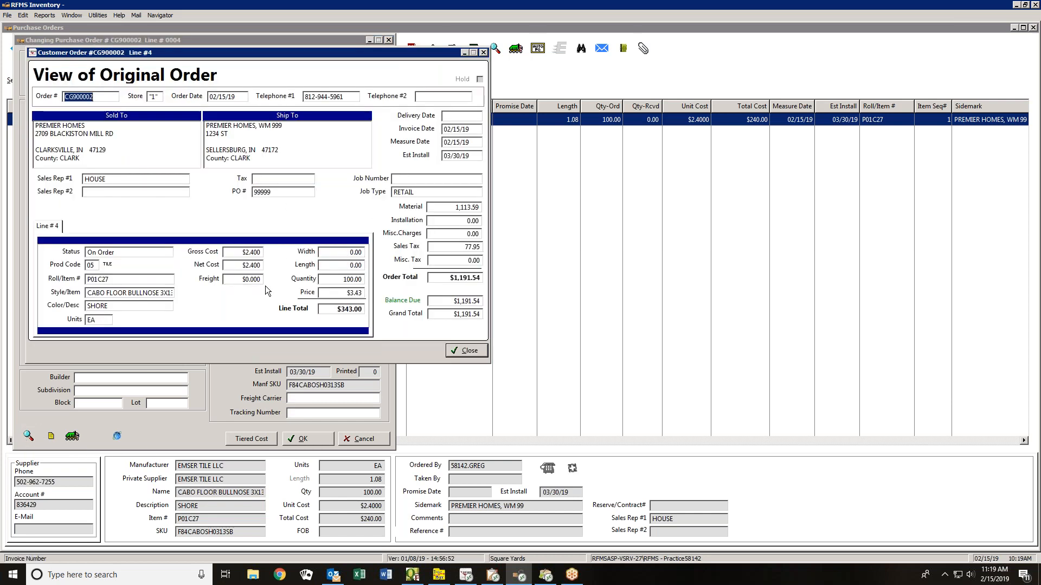
left_click(463, 353)
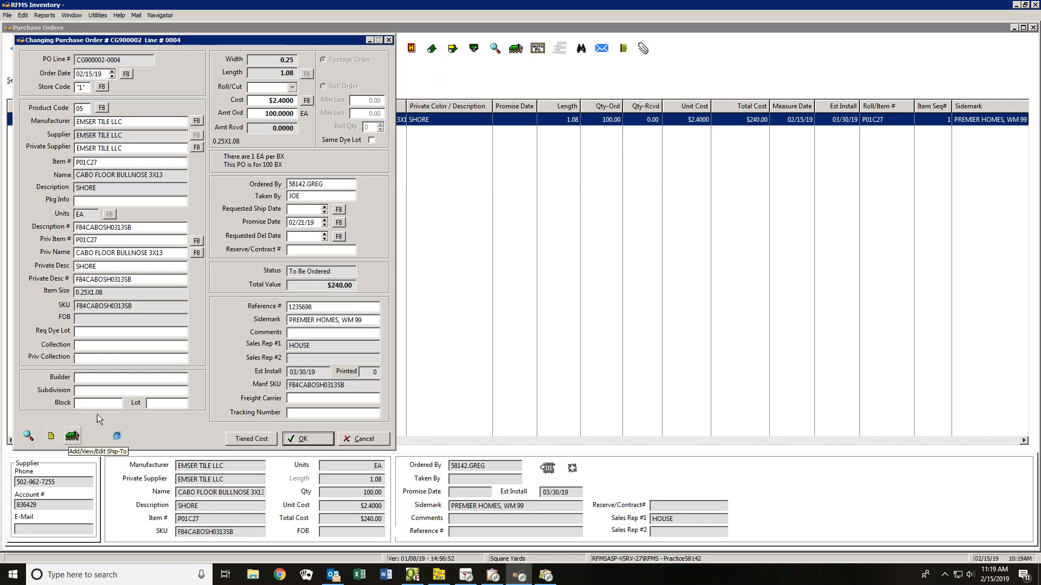
left_click(302, 443)
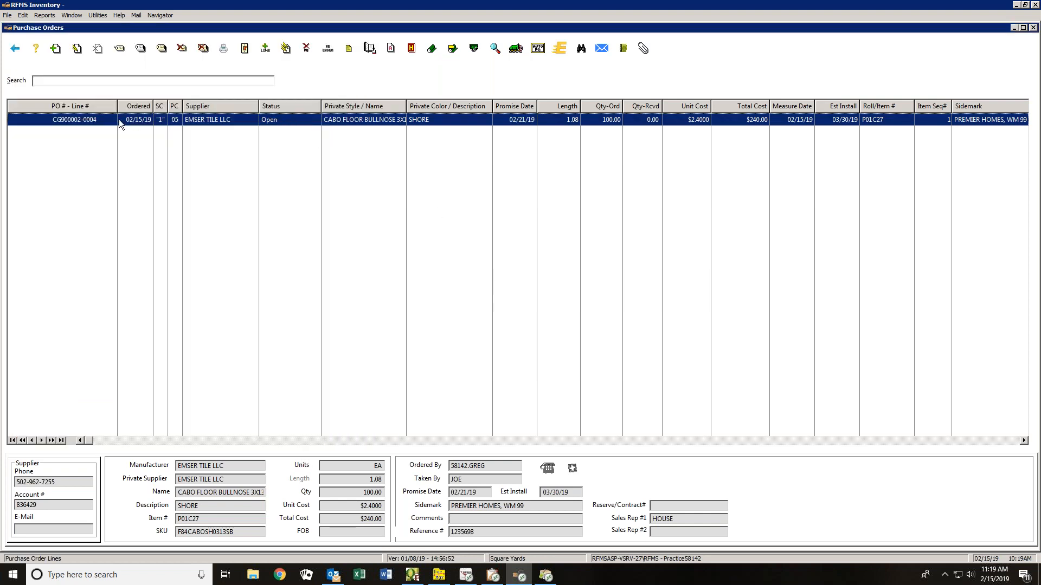
Tag the purchase order line and include Ref #, SKU #, Bar Code, Line Total, Order Total, Pkg Info, Date, Time and Ordered By in its printout
left_click(119, 50)
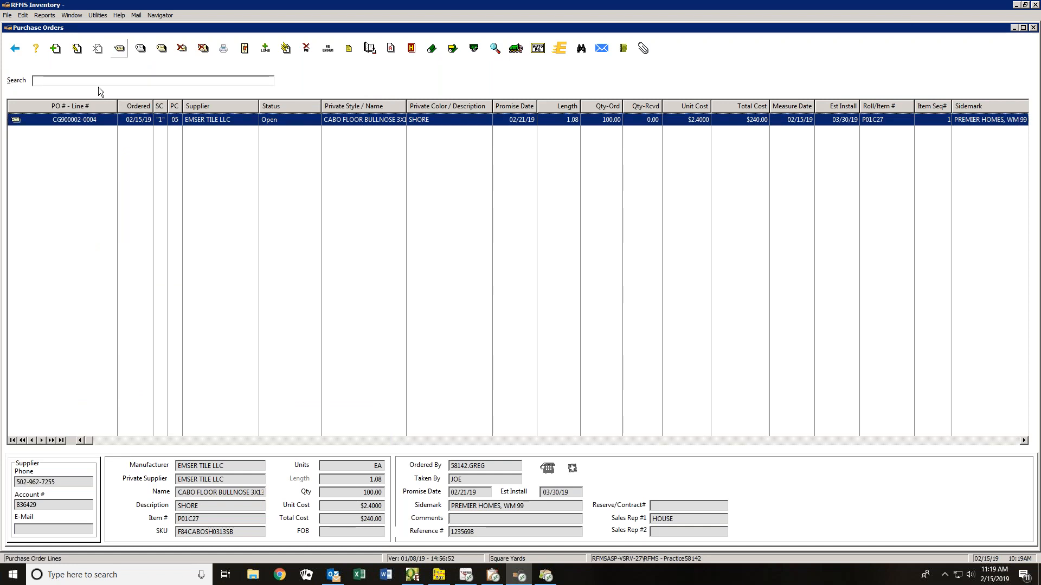
left_click(223, 48)
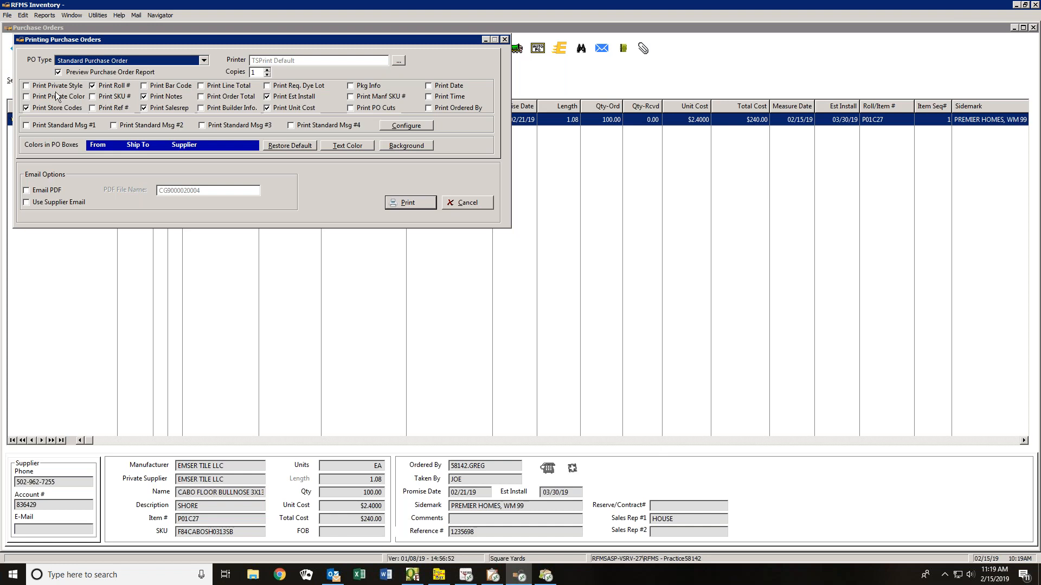
left_click(99, 108)
left_click(96, 99)
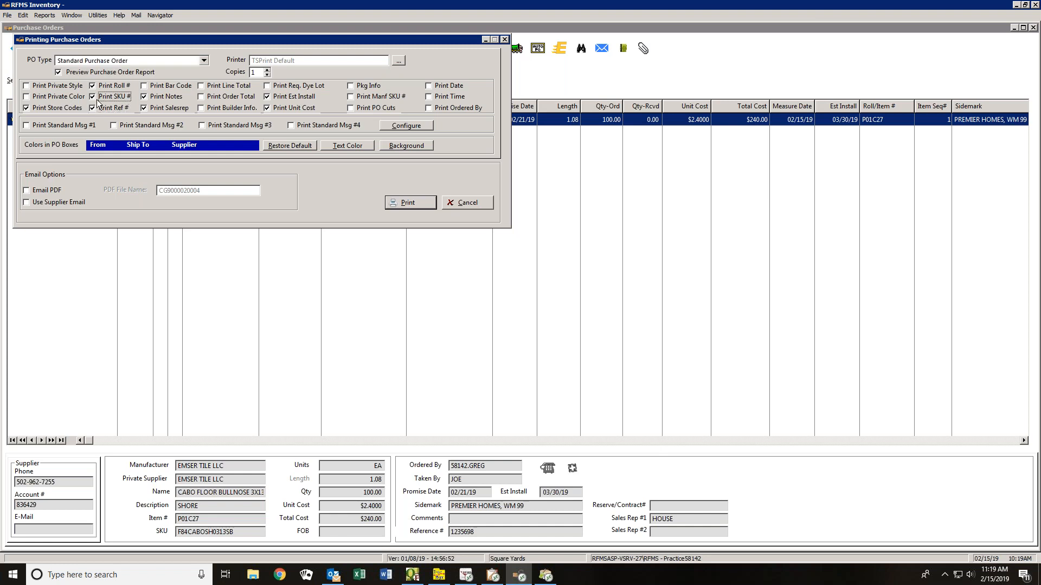
left_click(168, 87)
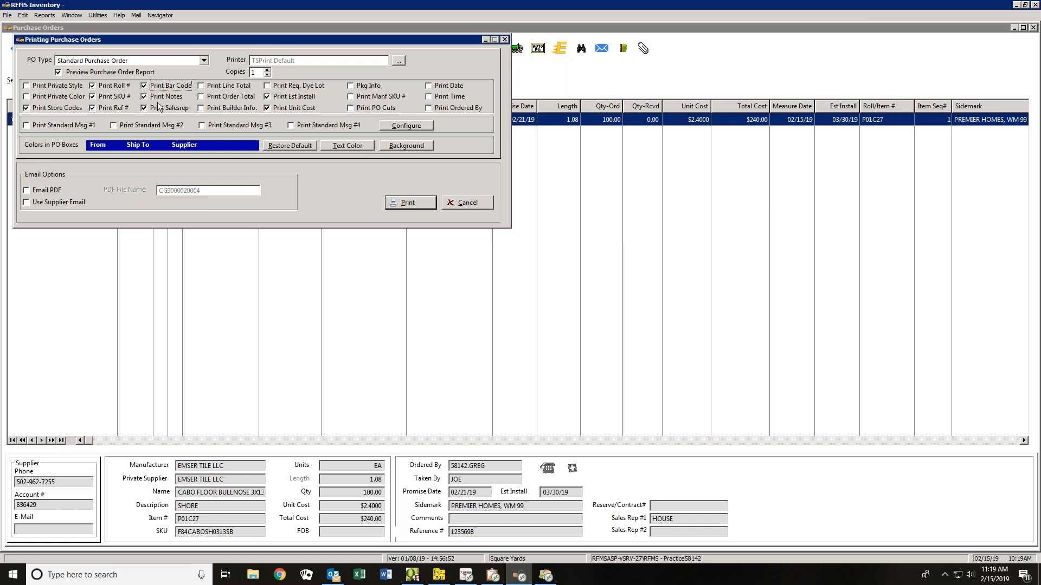
left_click(222, 87)
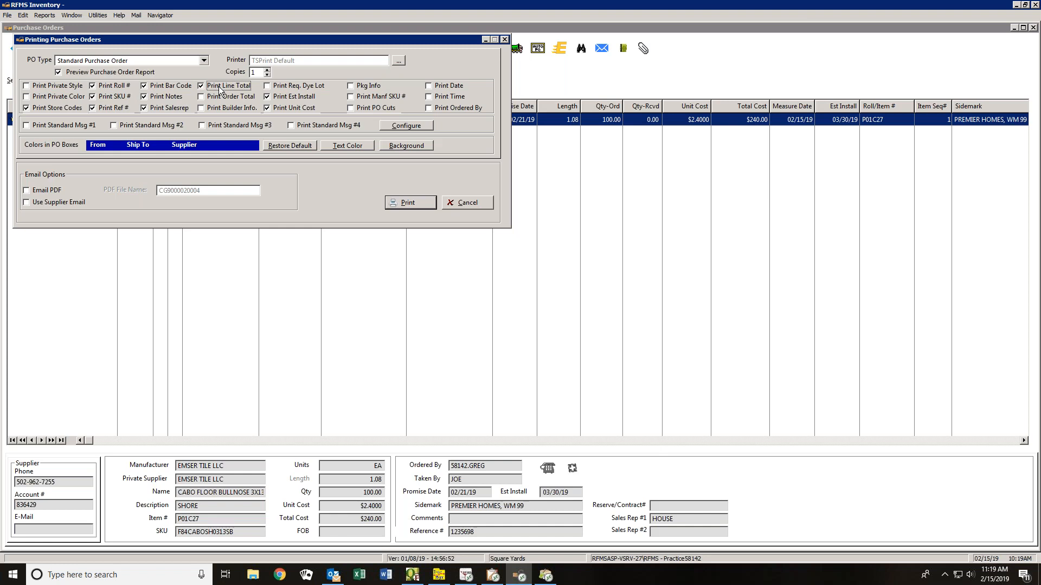
left_click(227, 99)
left_click(366, 86)
left_click(439, 87)
Try the Email PDF and Use Supplier Email options for the purchase order, and clear both
left_click(46, 190)
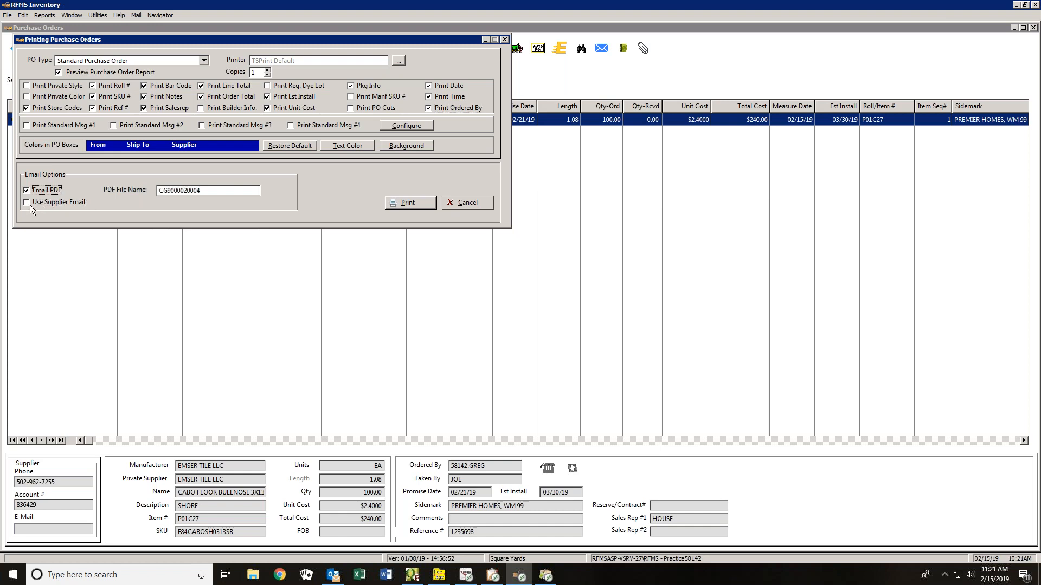
left_click(26, 204)
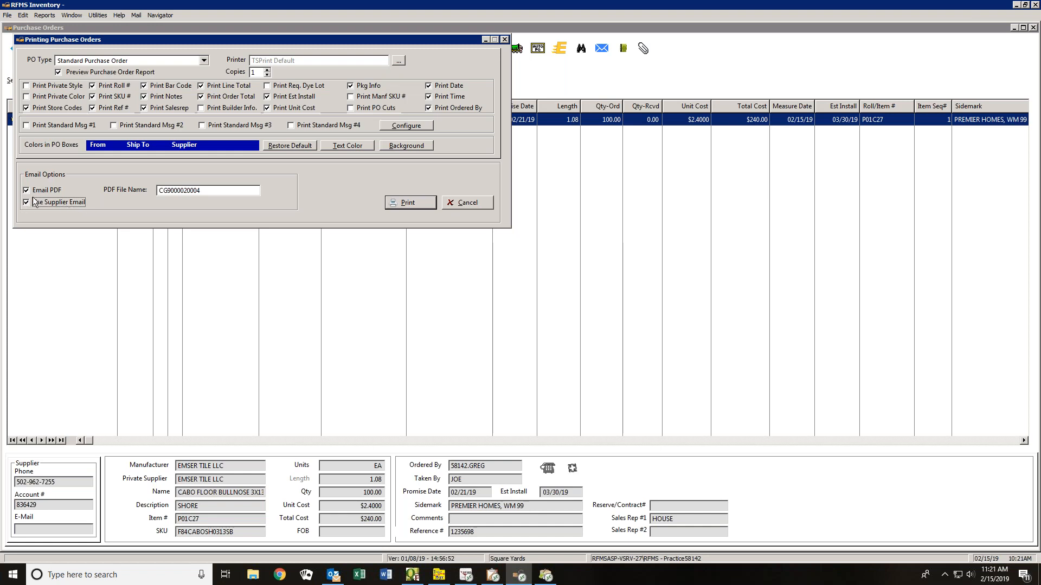
left_click_drag(203, 191, 128, 192)
left_click(27, 190)
left_click(32, 204)
Preview the purchase order report, examine its line details enlarged, and close it without printing again
left_click(398, 202)
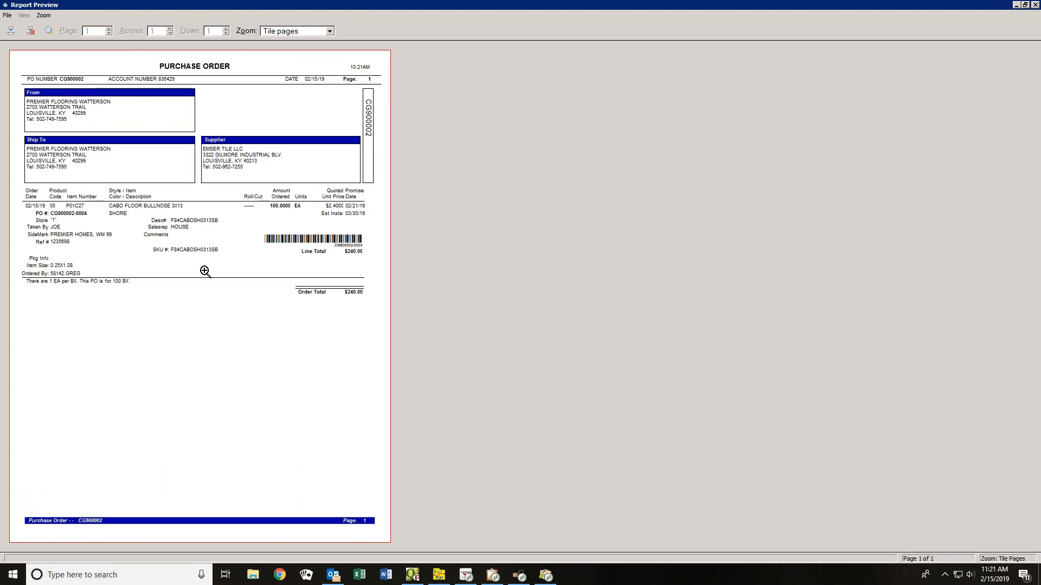
left_click(220, 226)
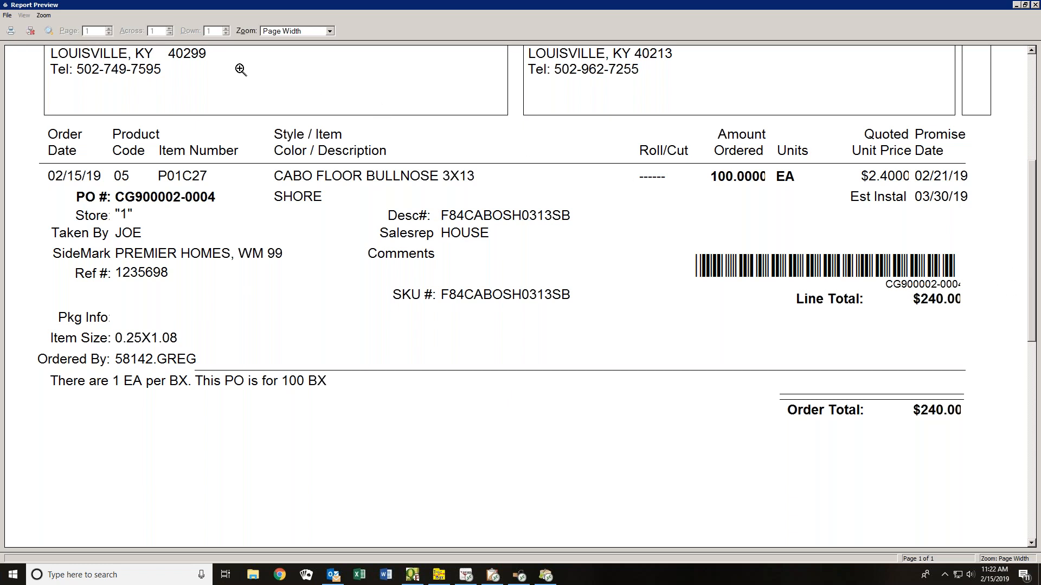
left_click(30, 31)
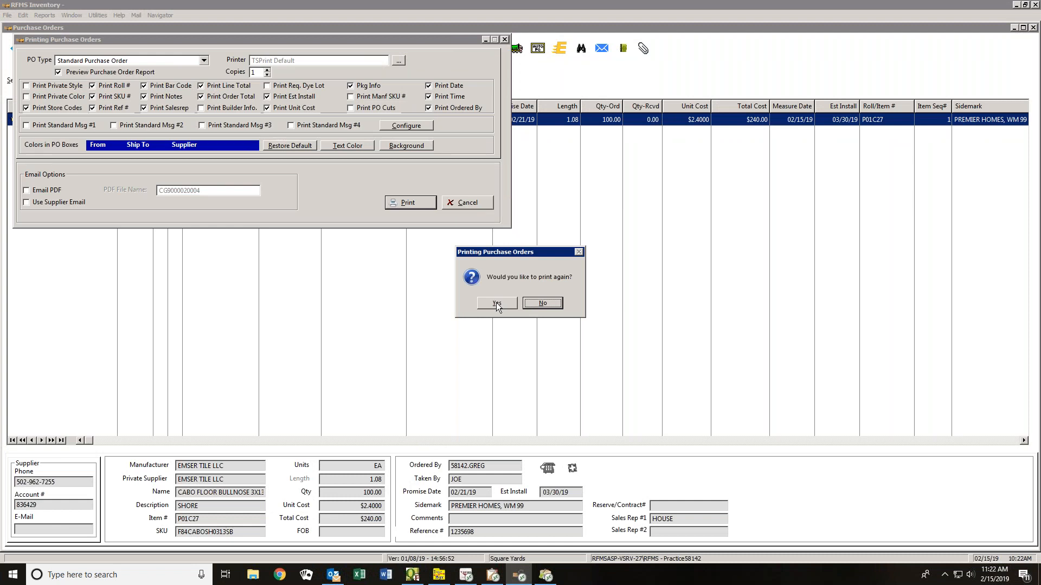
left_click(545, 304)
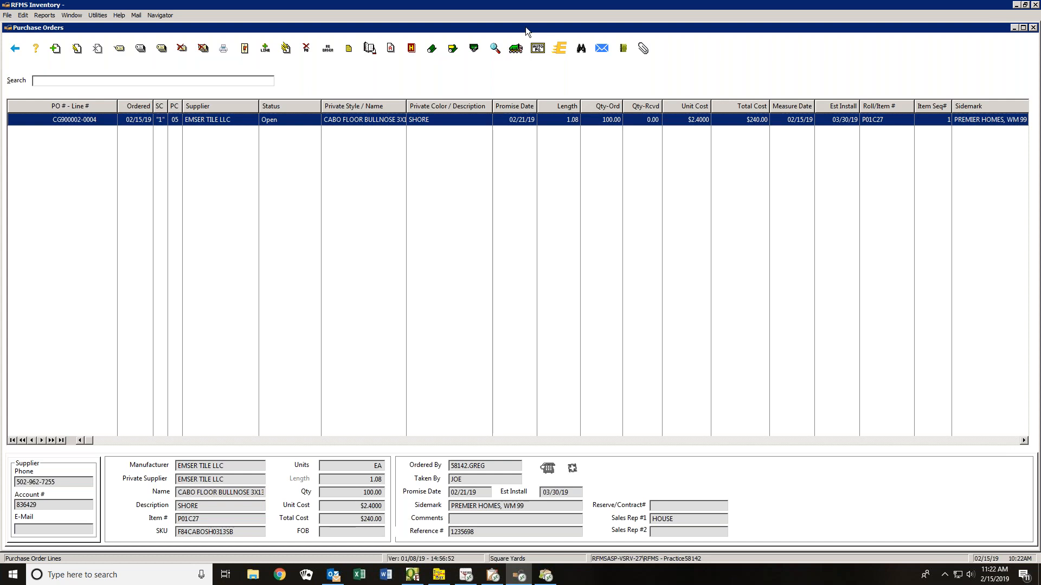
Open the To Buy List and view the notes on the second CABO 13X13 order line
left_click(537, 49)
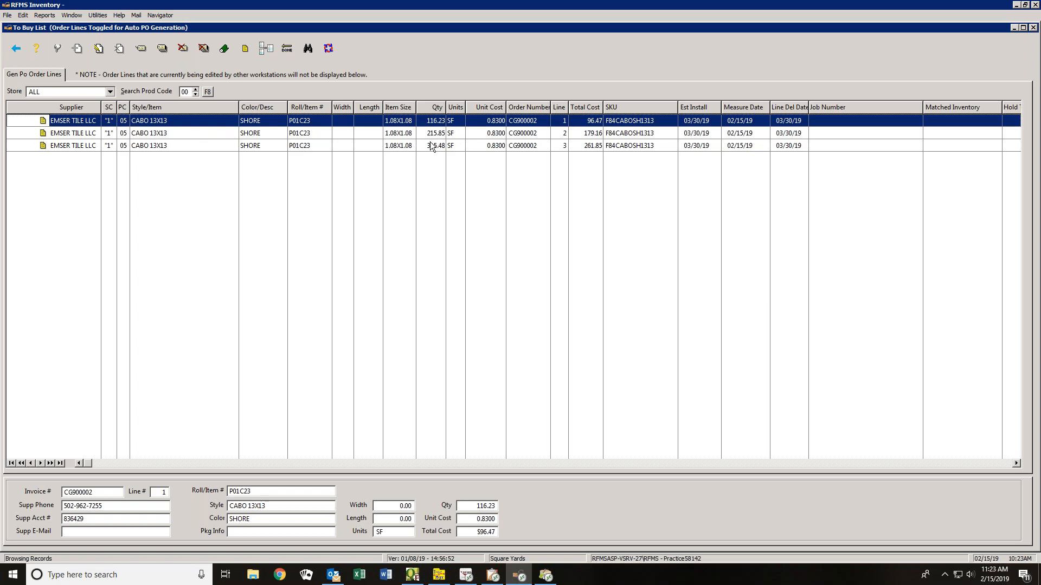
left_click(162, 134)
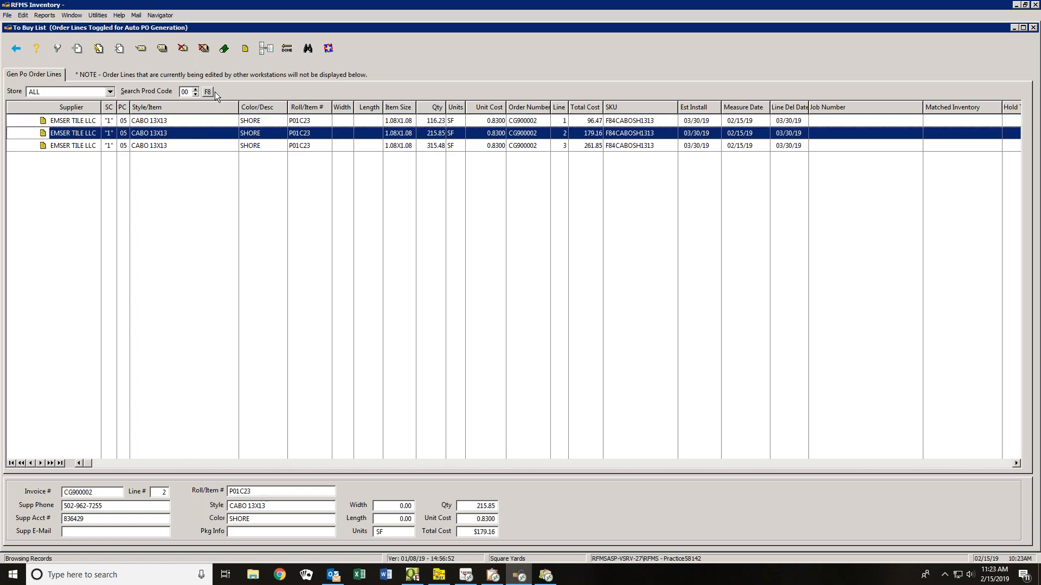
left_click(245, 48)
left_click(432, 321)
Switch to RFMS Order Entry, search the customer quotes for PREM, and check the lines of the PREMIER HOMES quote exported on 02/15/19
mouse_move(492, 579)
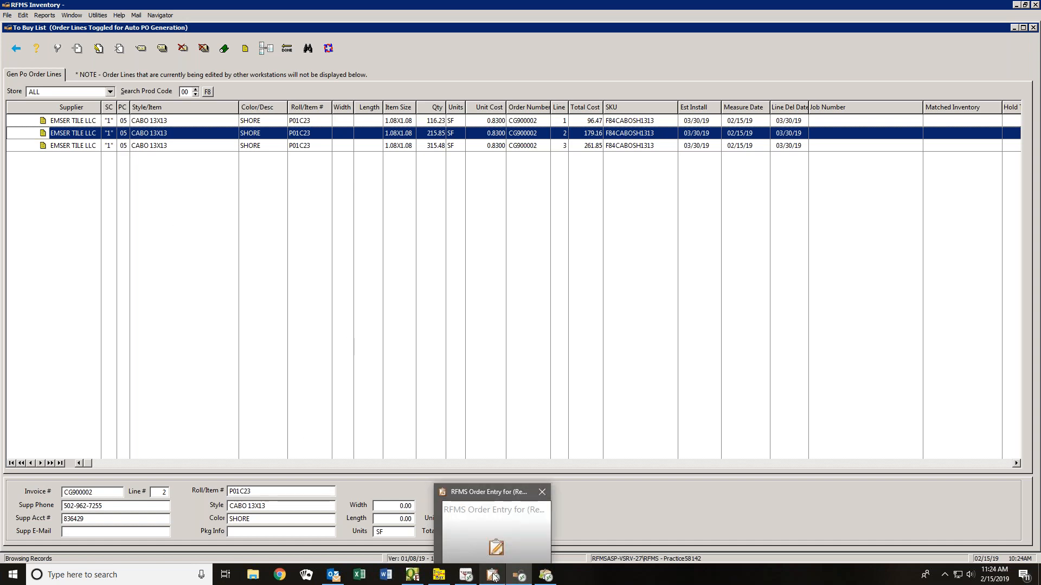
left_click(493, 577)
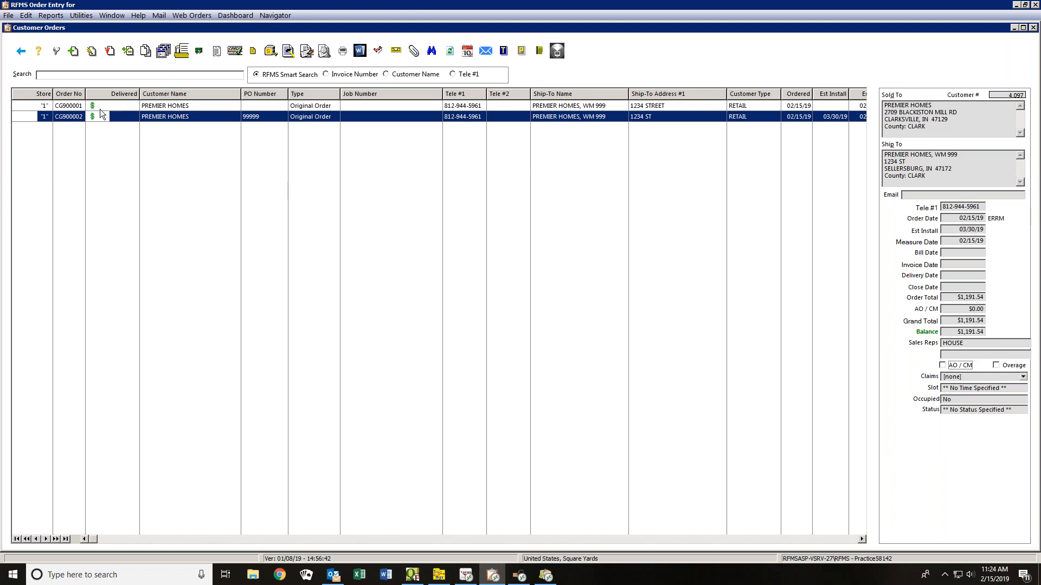
left_click(9, 15)
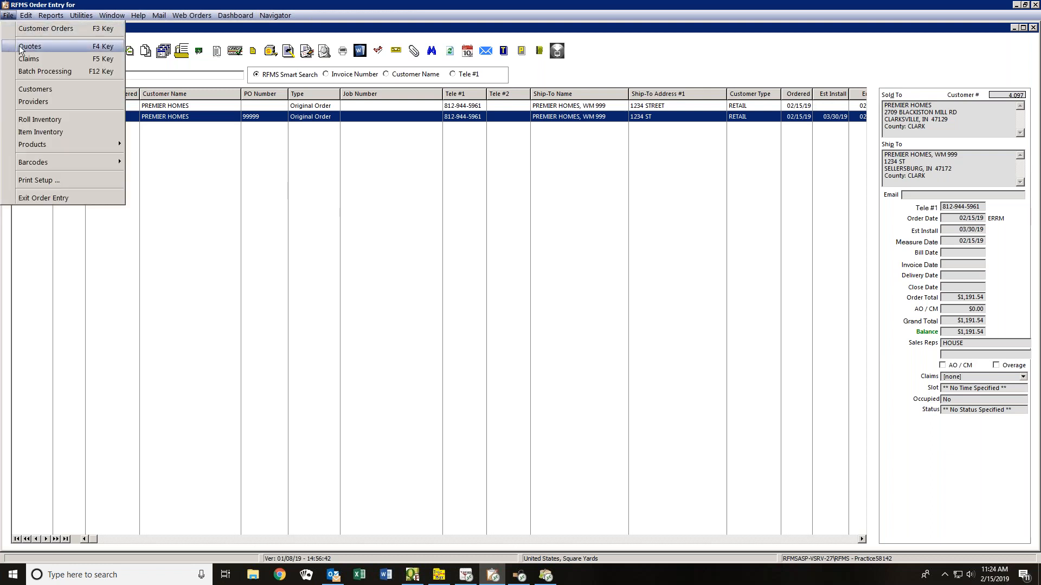
left_click(165, 213)
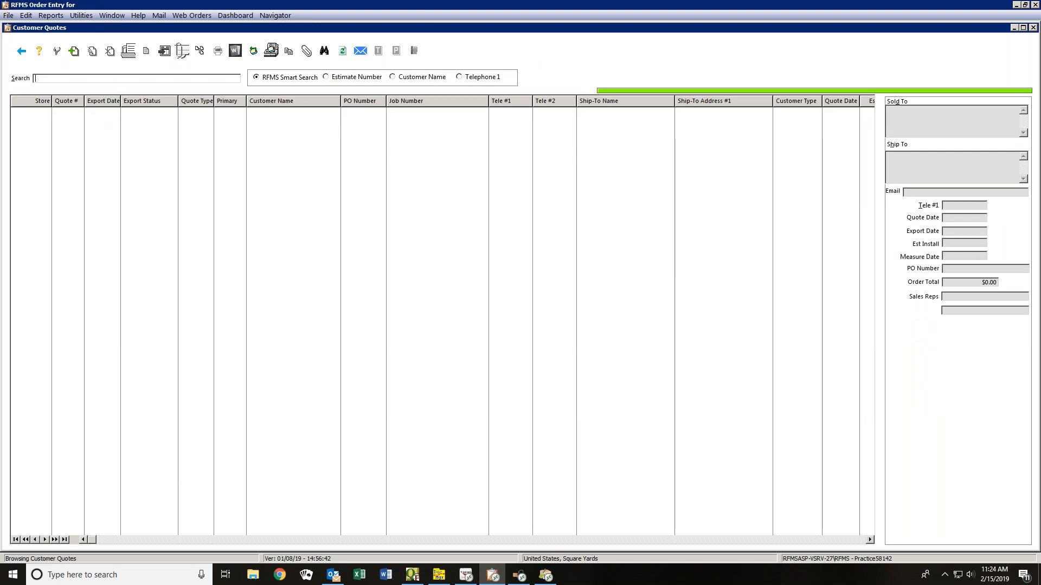
type("PREM")
key("Tab")
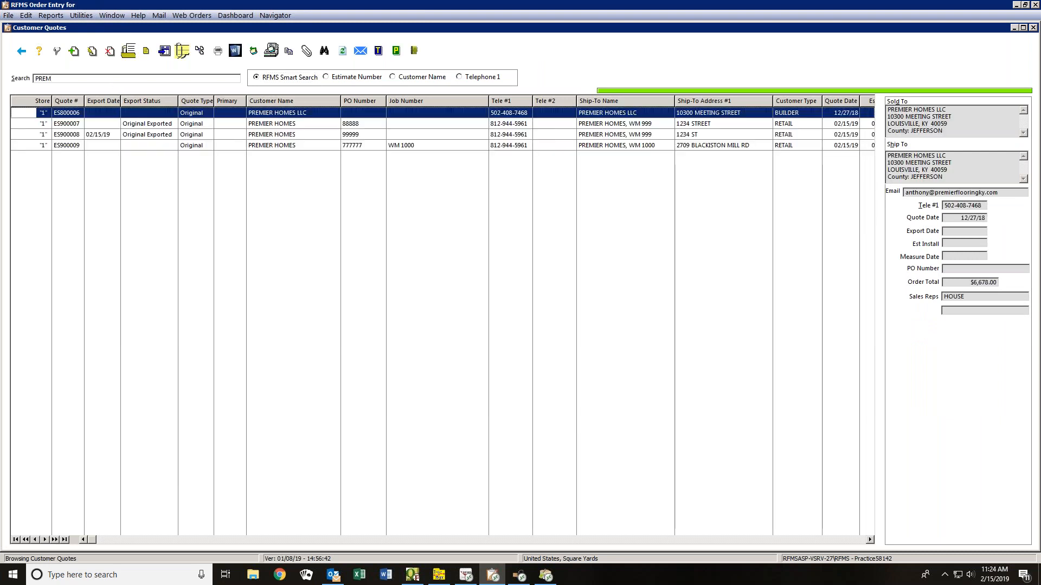
left_click(283, 135)
left_click(129, 51)
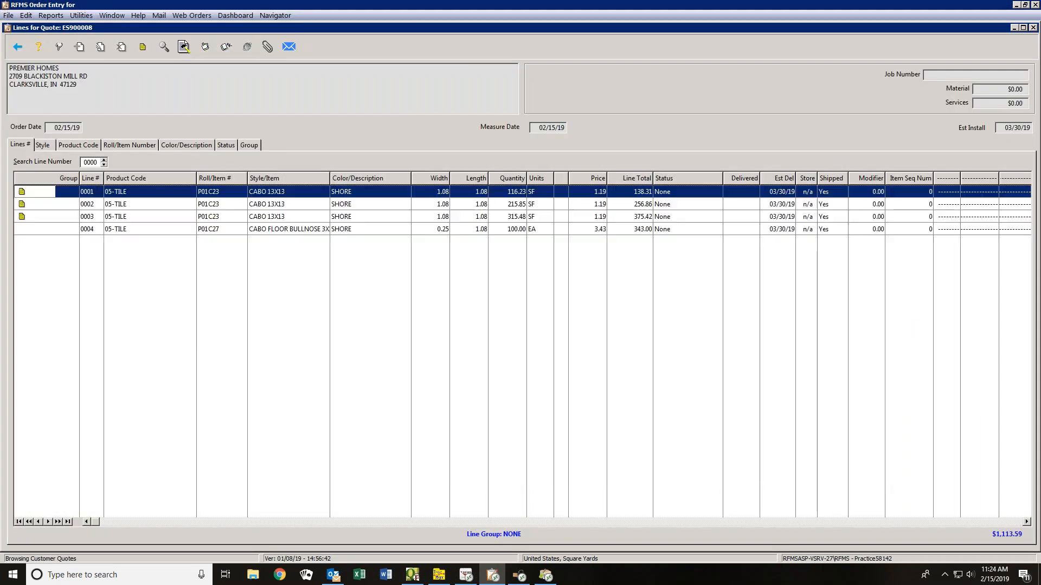
left_click(18, 46)
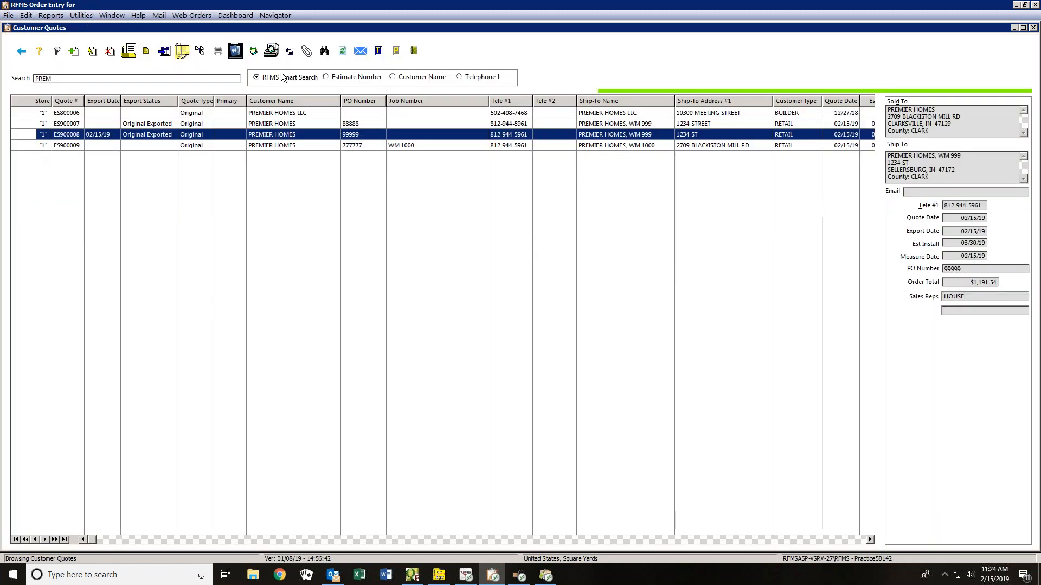
Copy the selected PREMIER HOMES quote to a new quote with all four tagged lines
left_click(288, 52)
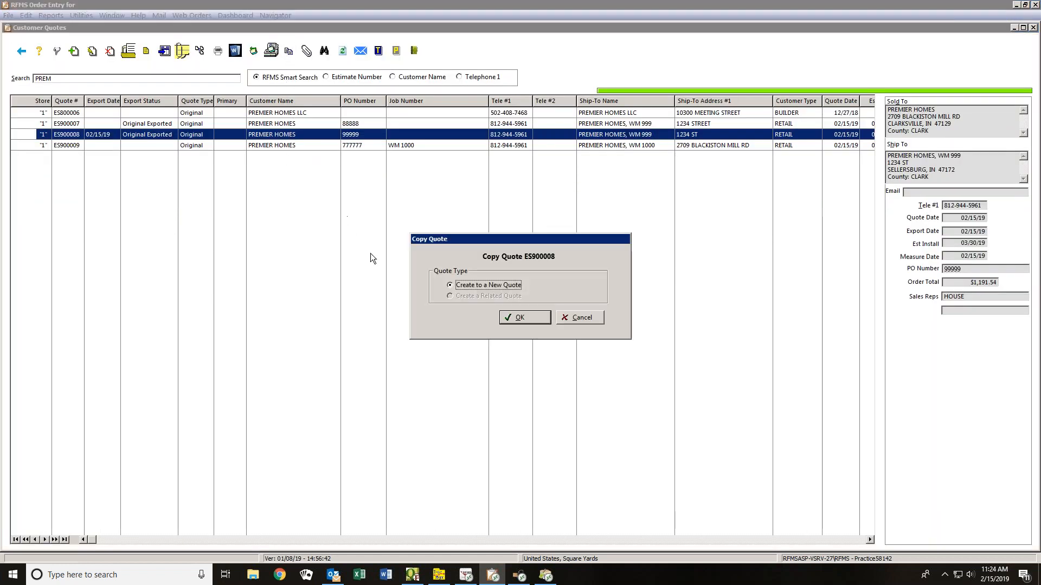
left_click(534, 319)
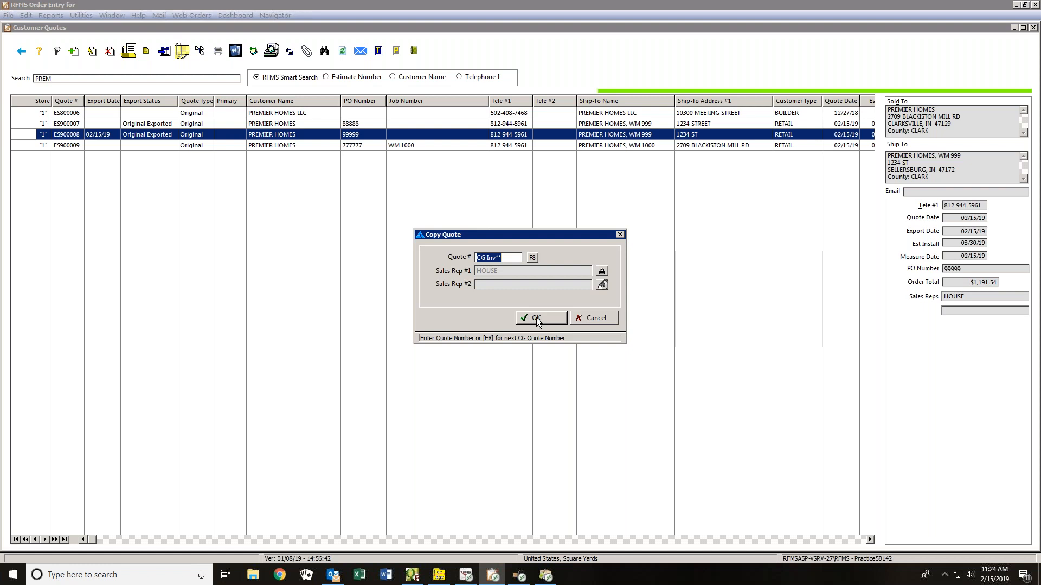
left_click(535, 318)
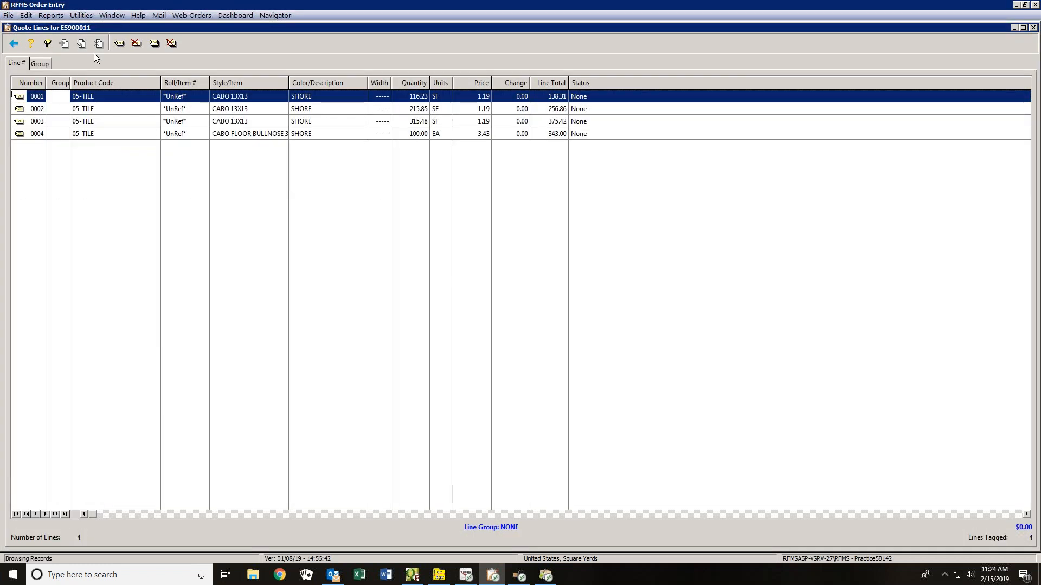
left_click(47, 43)
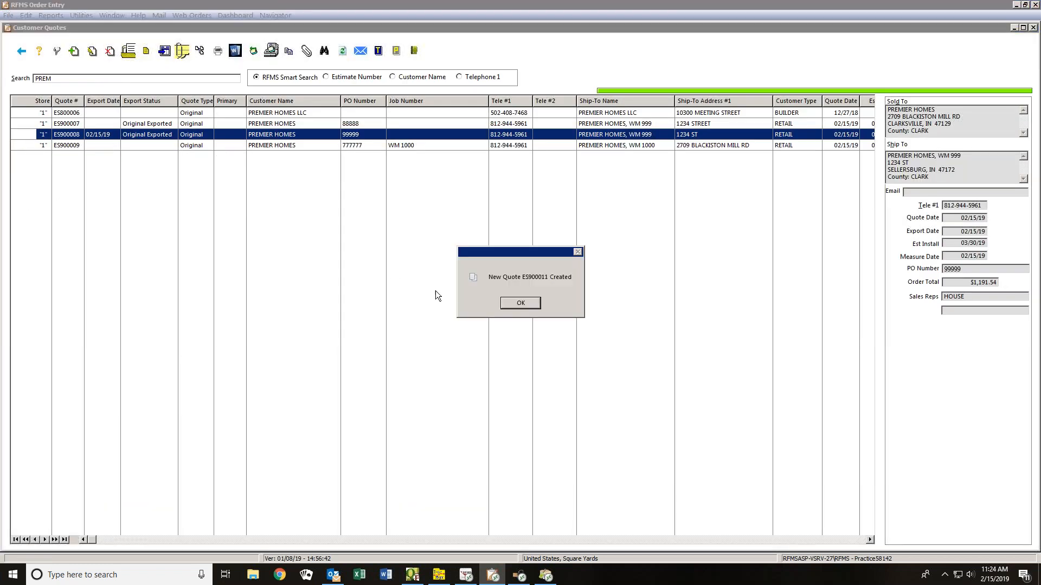
left_click(520, 303)
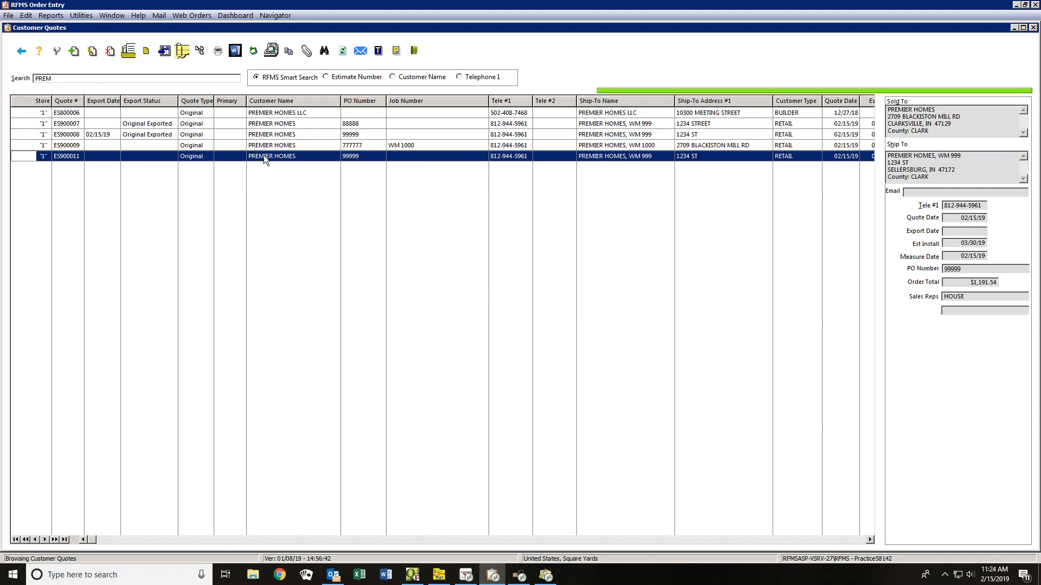
Export the copied quote with all its lines to a new order, keeping HOUSE as sales rep
left_click(164, 51)
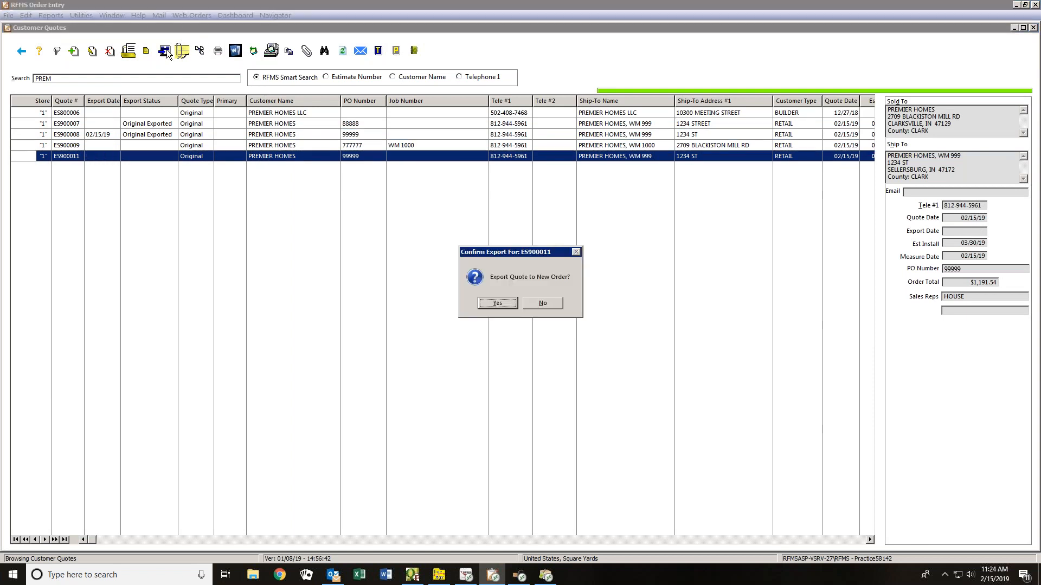
left_click(484, 313)
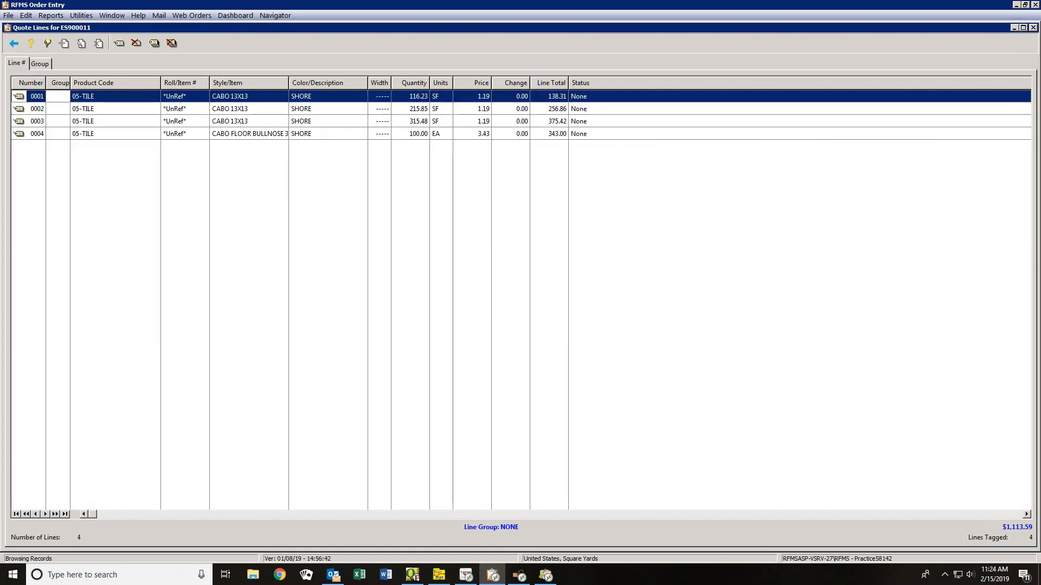
left_click(48, 43)
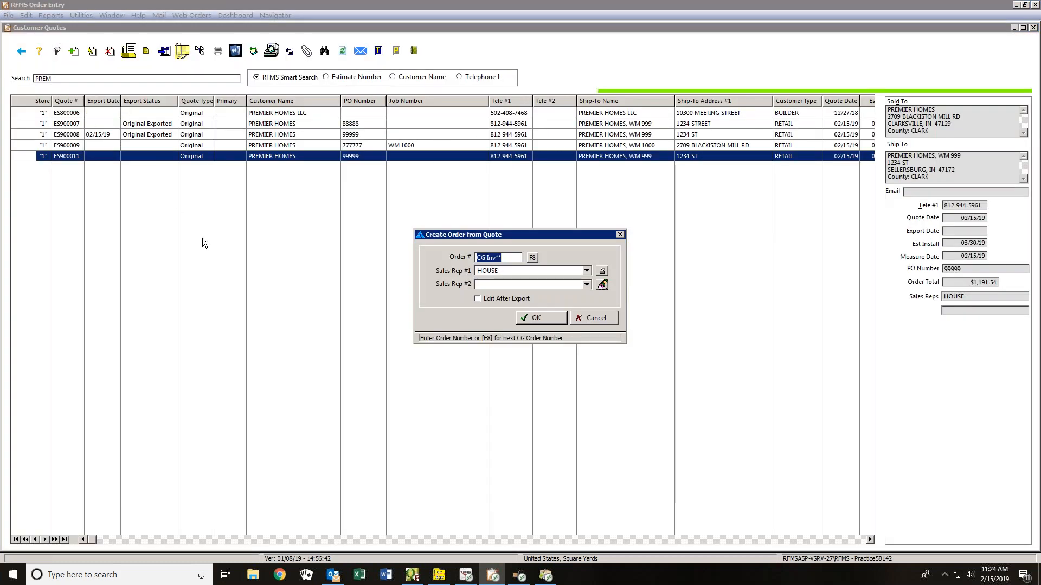
left_click(524, 319)
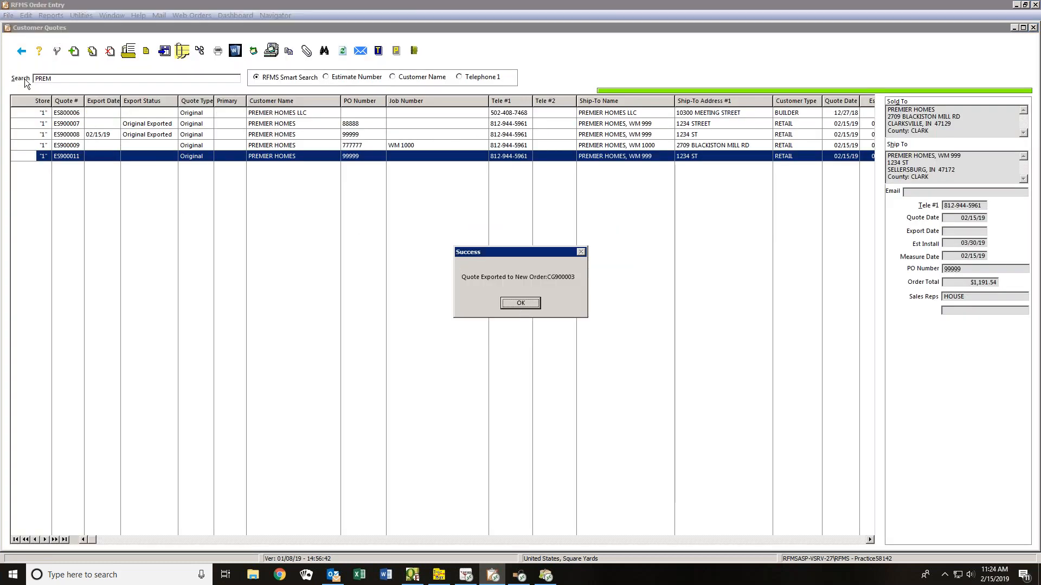
left_click(522, 305)
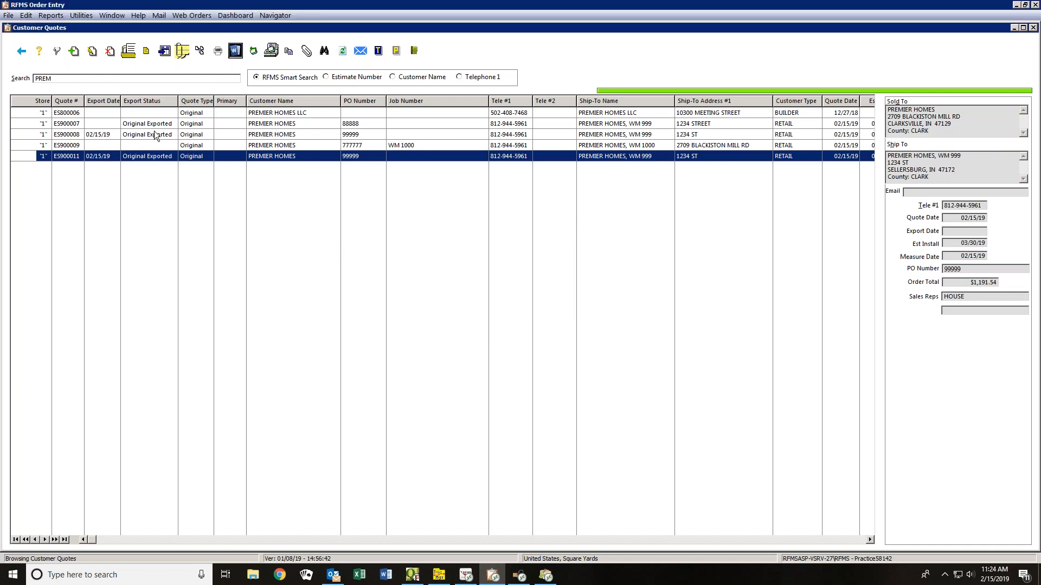
Return to the customer orders and check the line statuses of the newly created PREMIER HOMES order
left_click(23, 55)
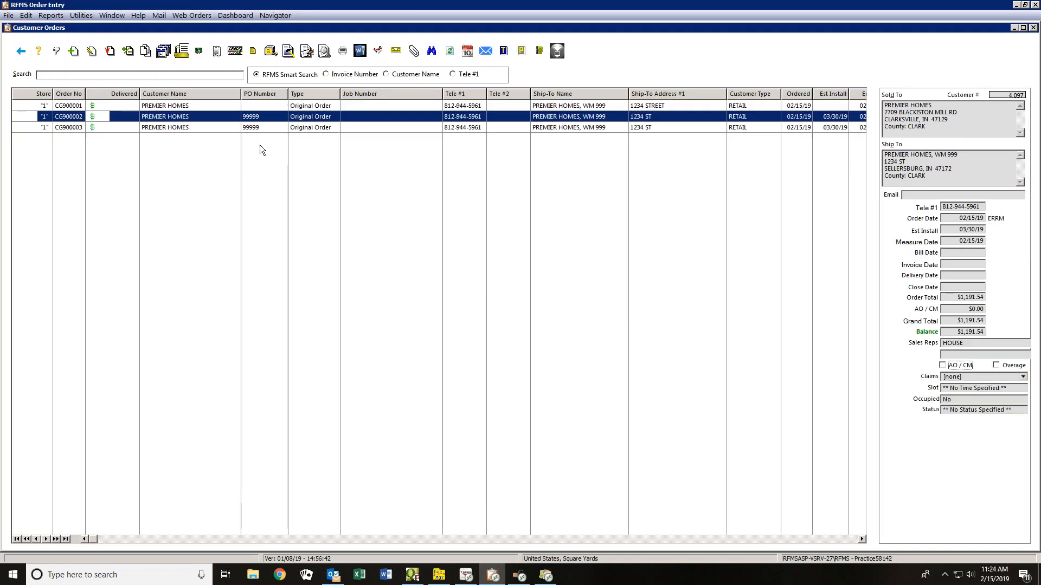
double_click(261, 129)
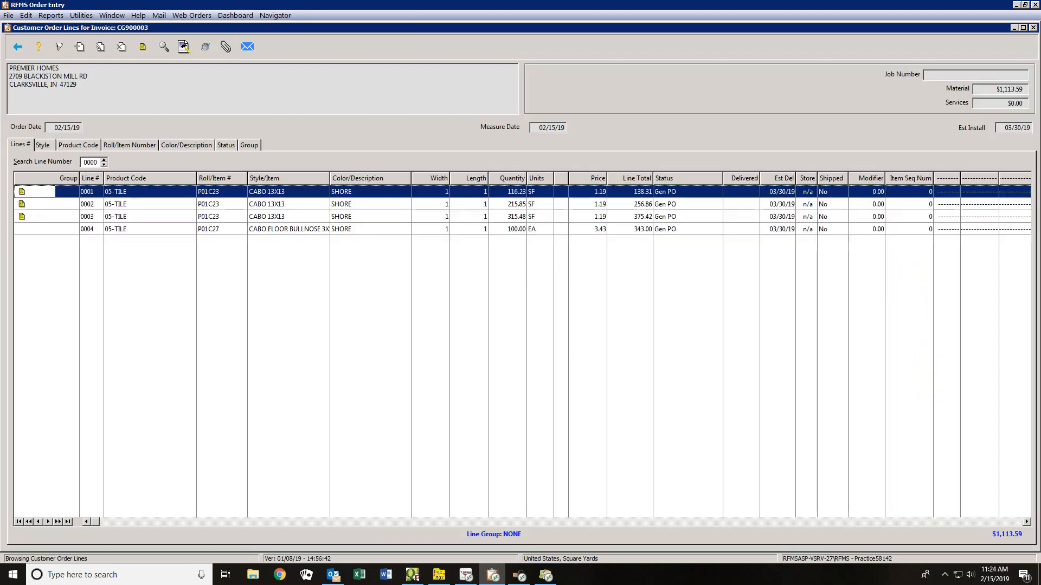
left_click(18, 47)
Switch to RFMS Inventory and reopen the To Buy List from the purchase orders to load the new order's lines
left_click(519, 575)
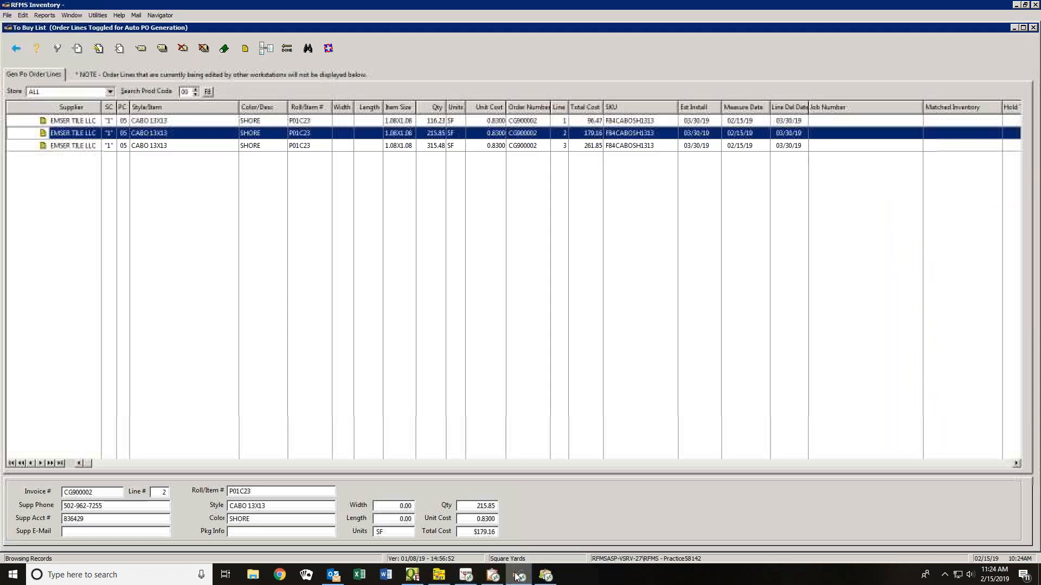
left_click(16, 48)
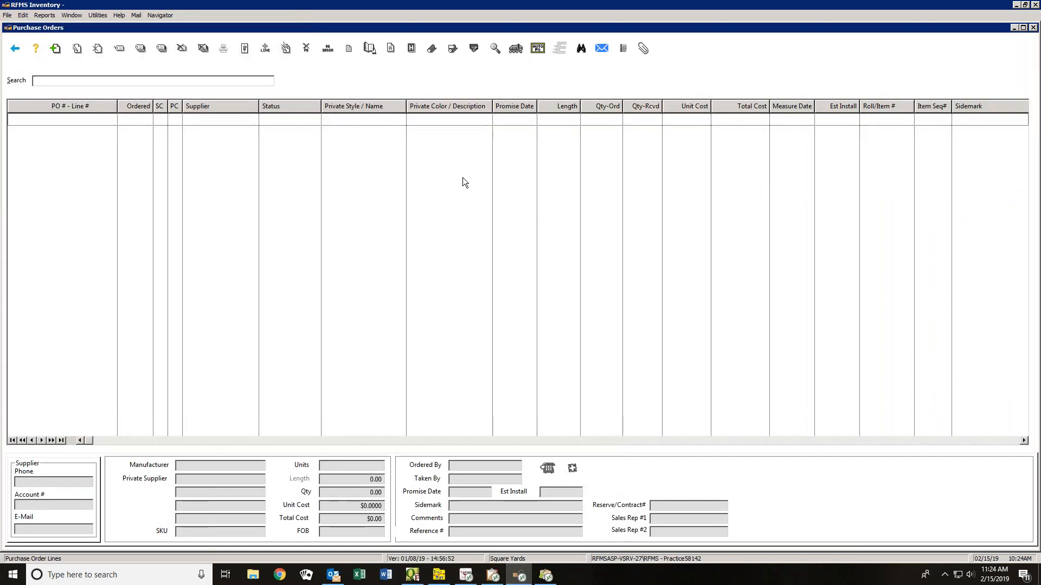
left_click(537, 49)
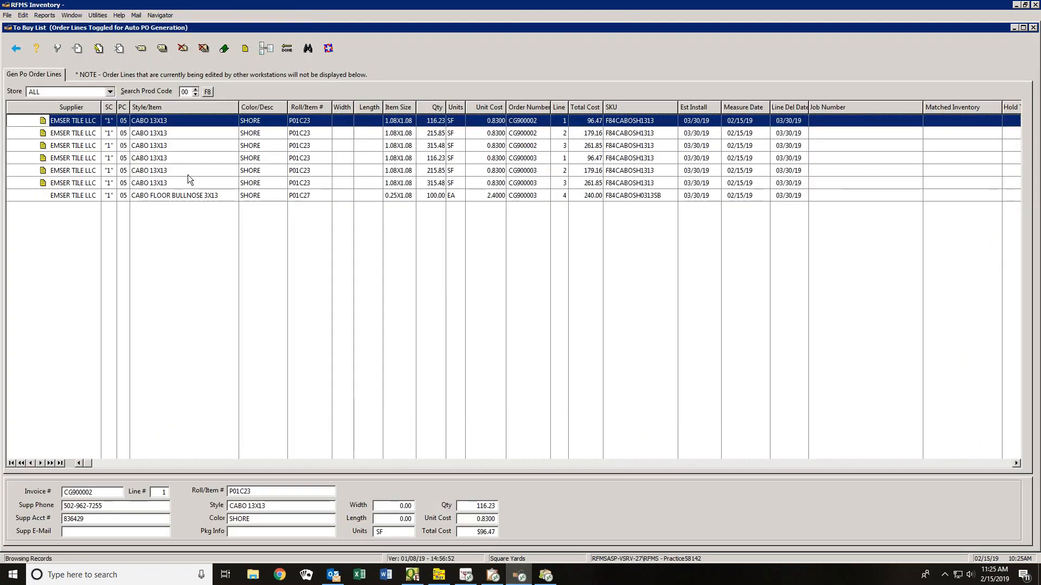
Generate a purchase order from the first order's three tagged CABO 13X13 lines and open its form for changing all lines
left_click(15, 133)
left_click(15, 145)
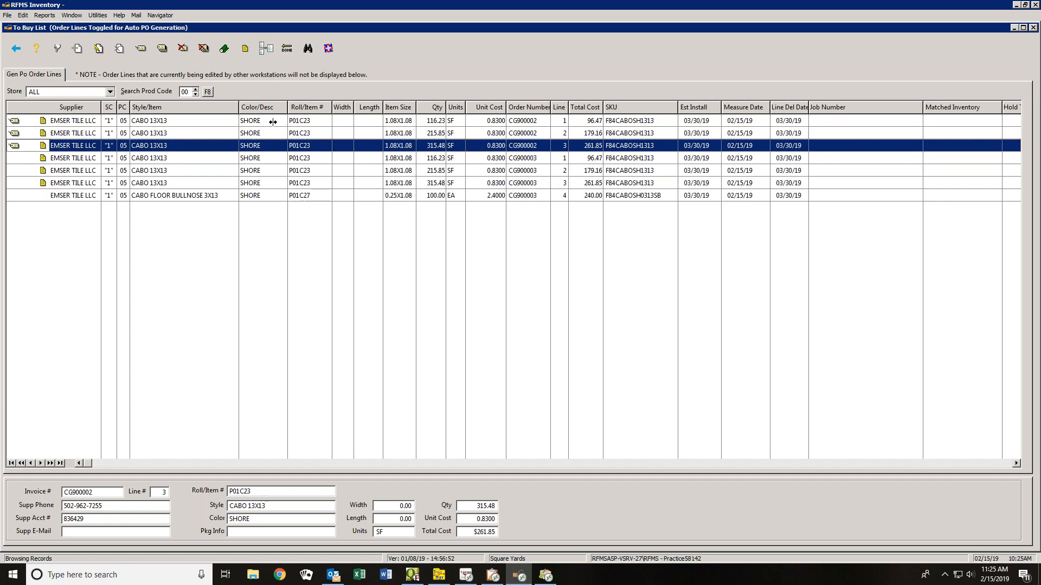
left_click(287, 50)
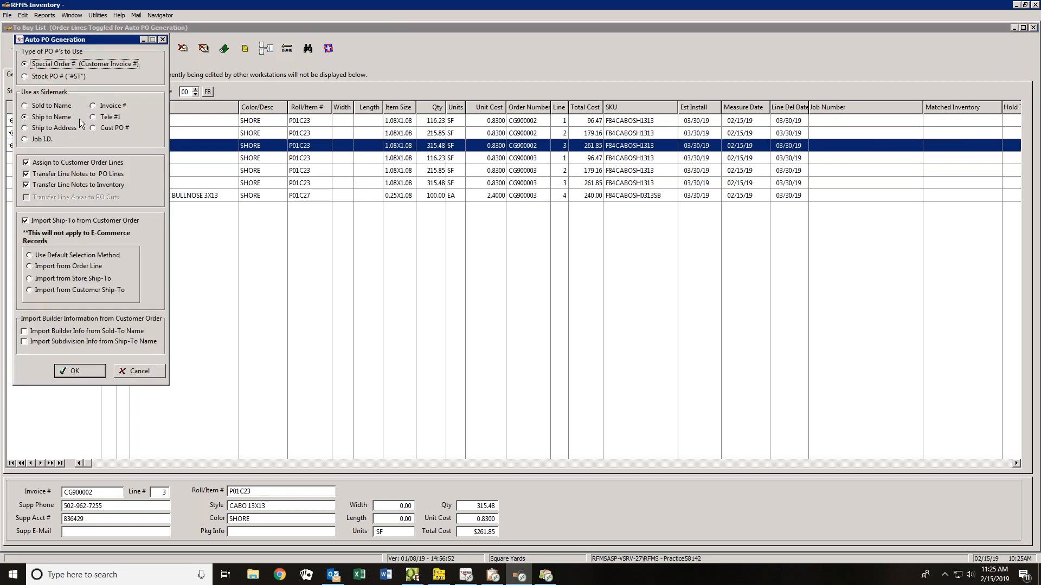
left_click(75, 372)
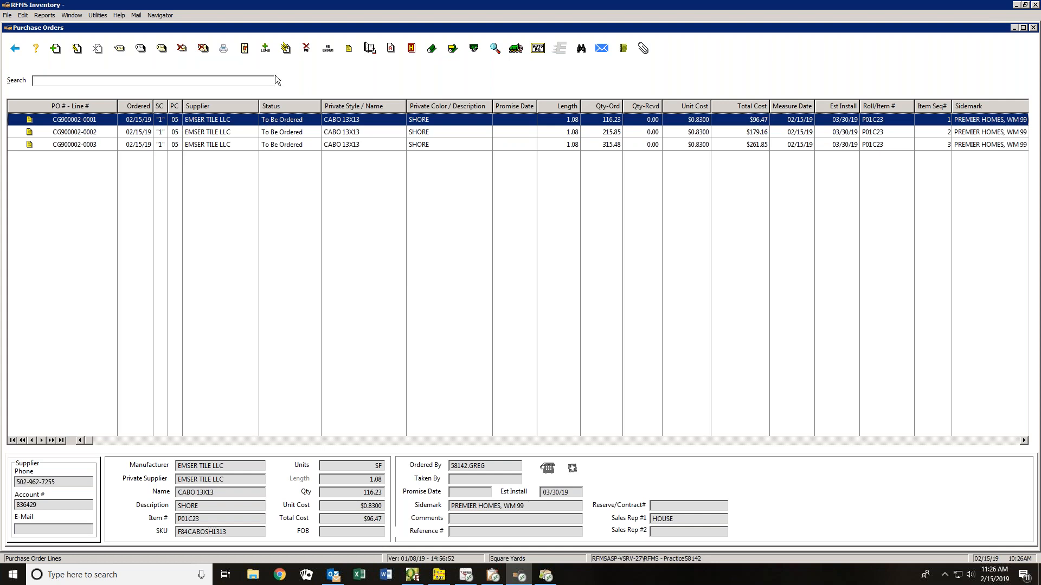
left_click(286, 48)
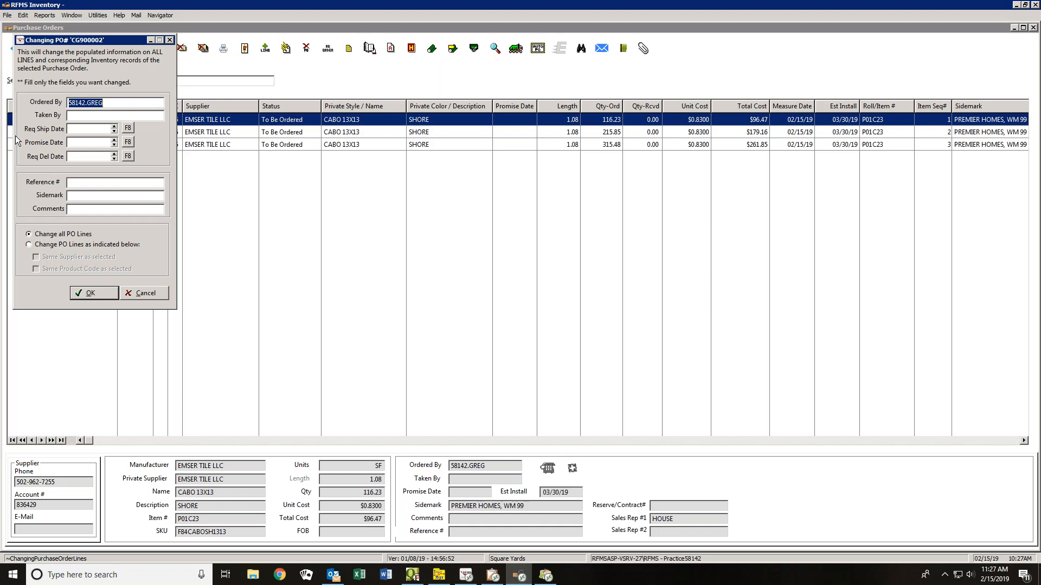
Switch to RFMS Products, search the item products for ARENA BULLNOSE 3X12 and view the DALTILE product's details
left_click(546, 578)
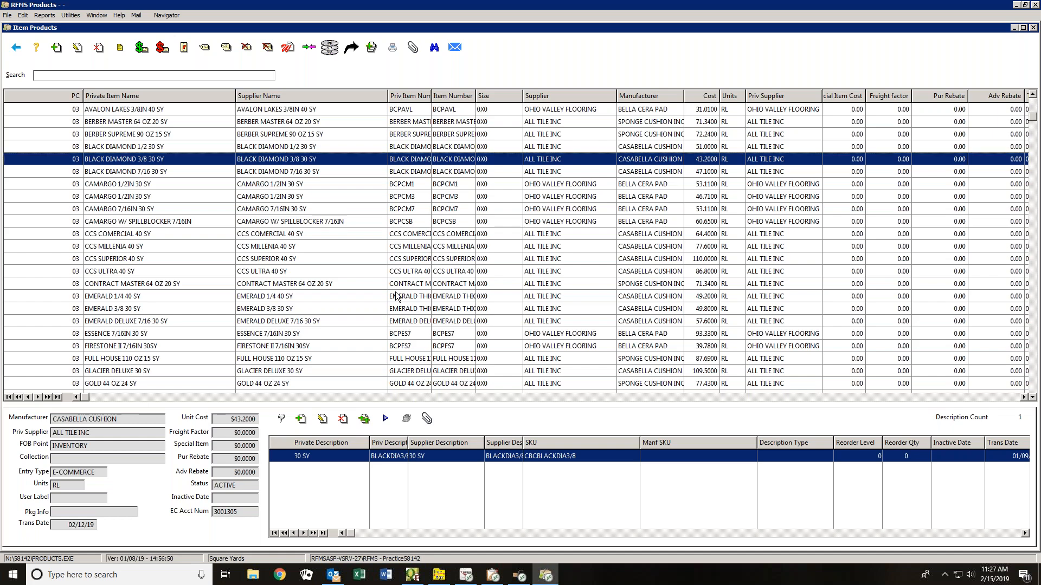
left_click(105, 75)
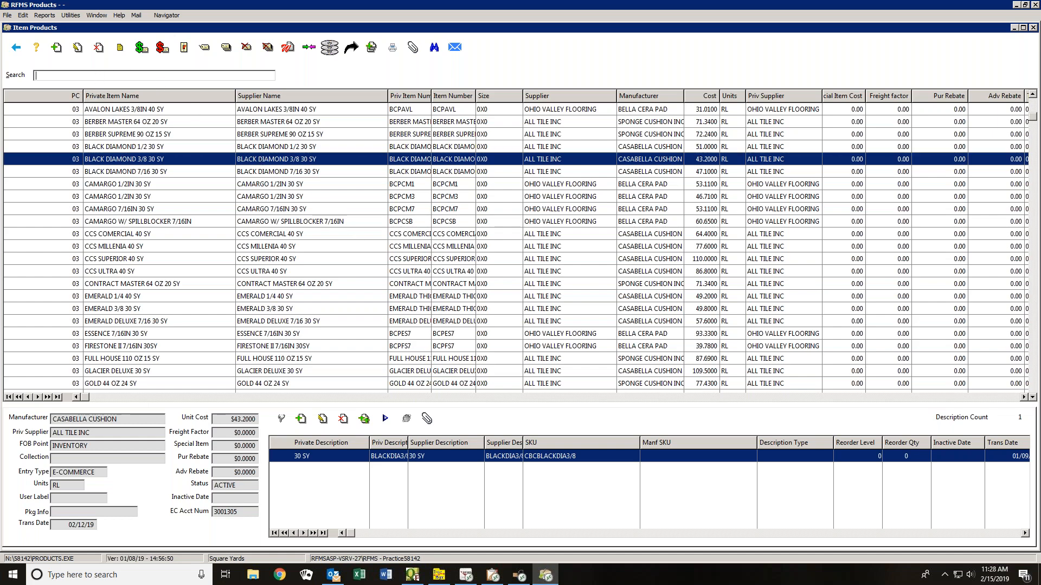
type("ARENA BULLNOSE 3X12")
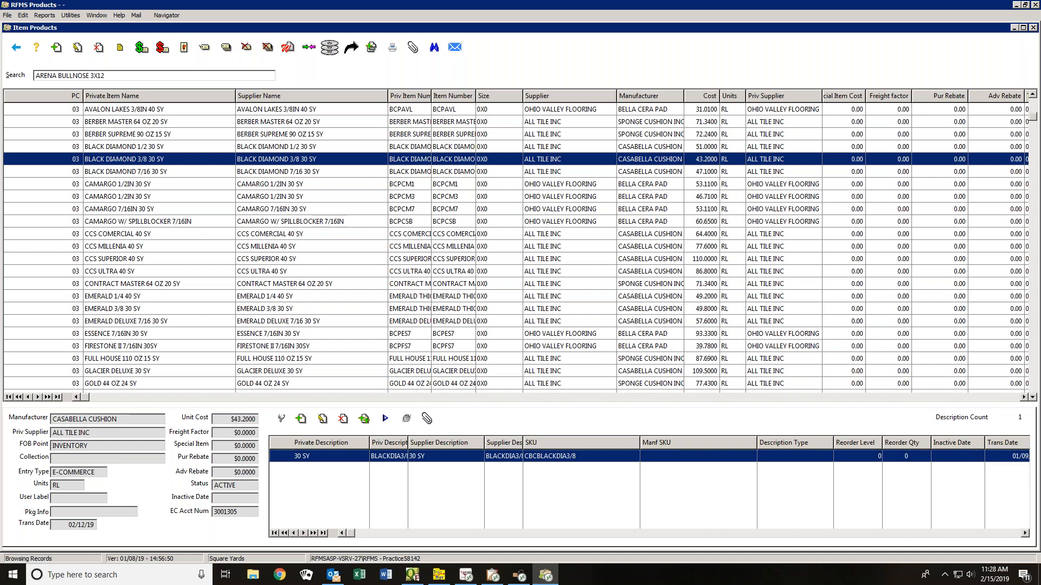
key("Return")
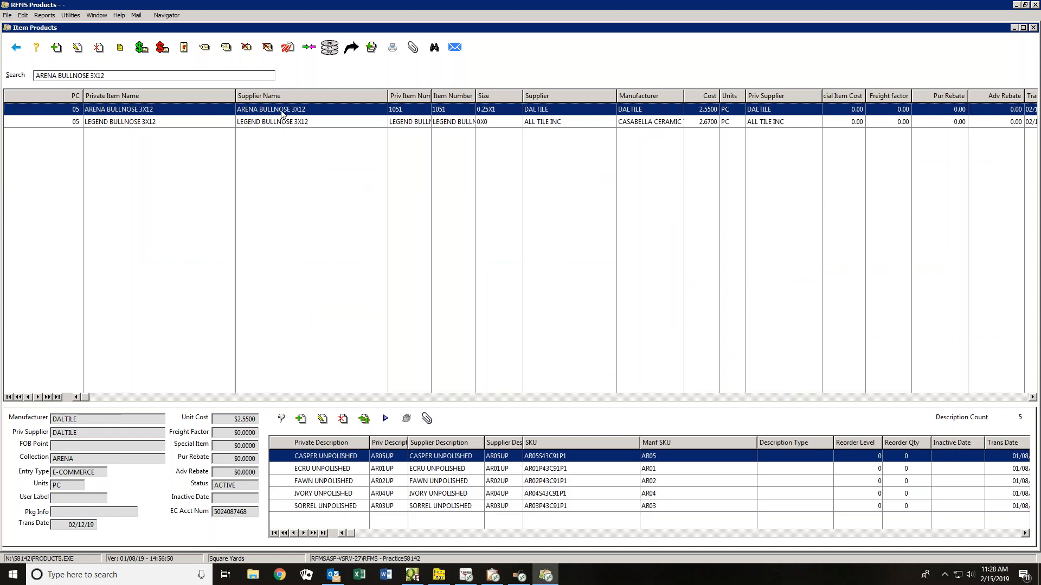
double_click(284, 110)
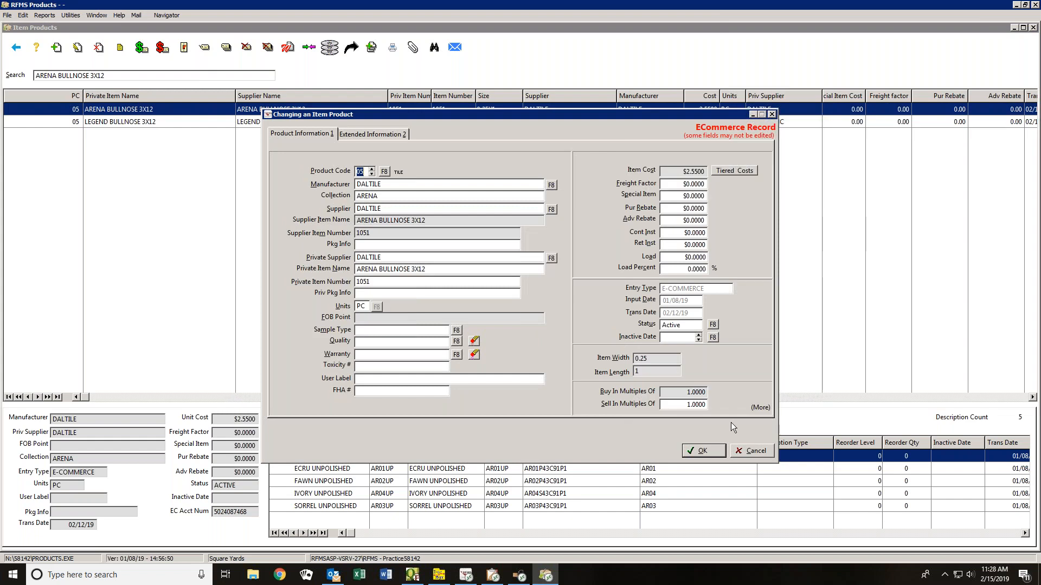
left_click(752, 451)
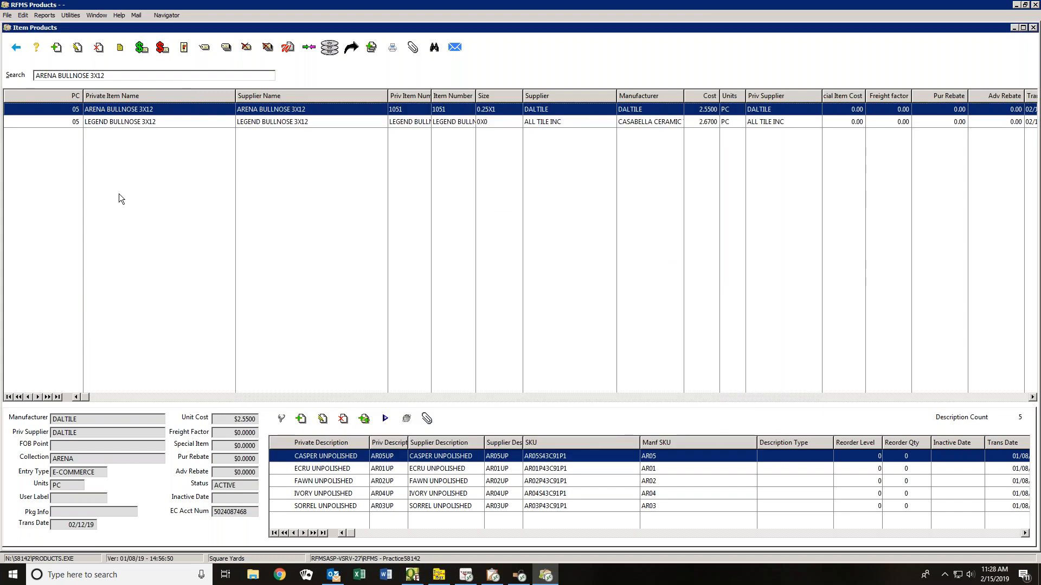
Switch to RFMS Order Entry and open the last-listed PREMIER HOMES order for editing
left_click(519, 575)
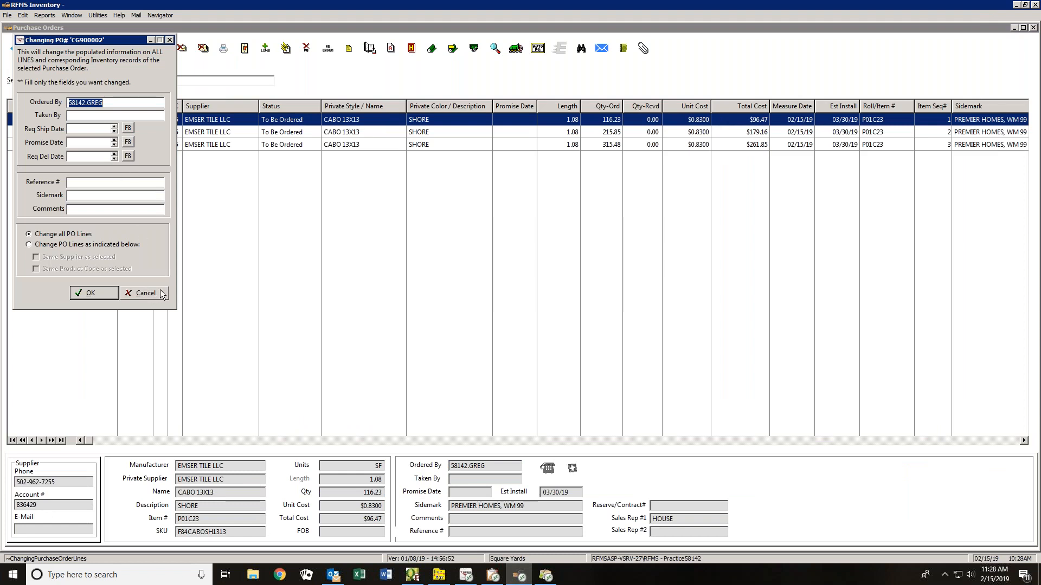
left_click(492, 575)
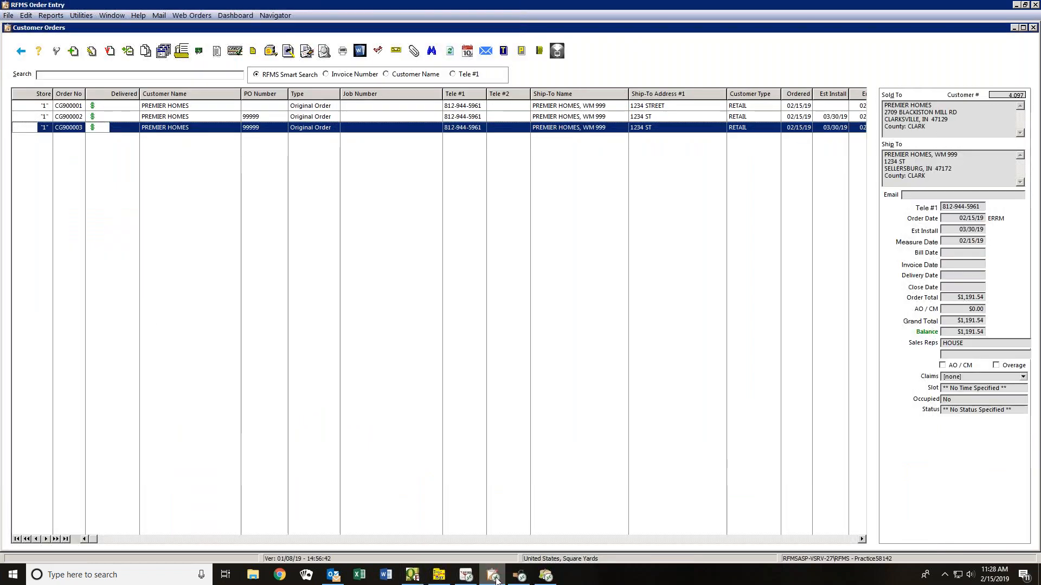
double_click(184, 125)
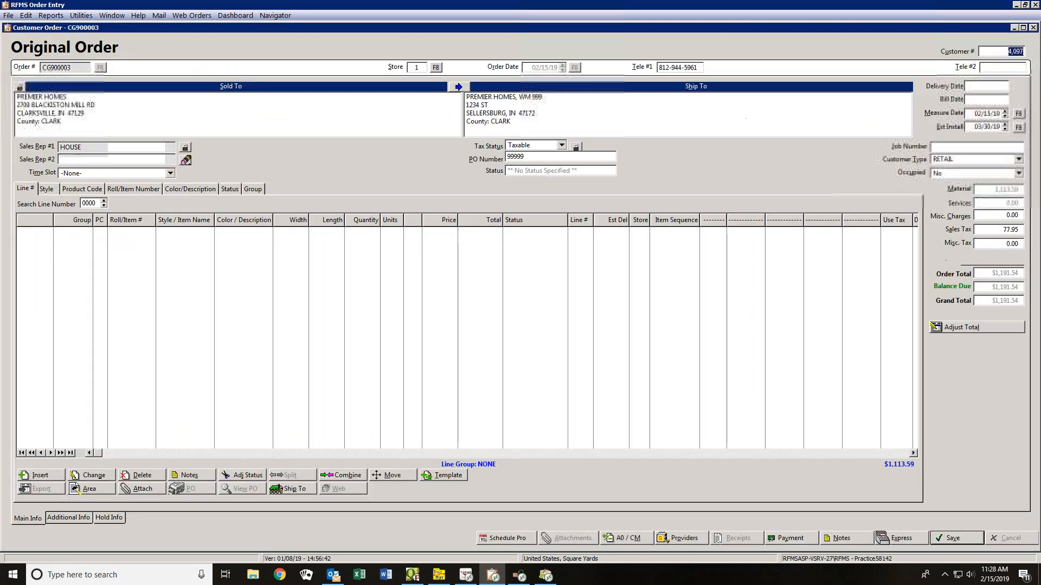
Add an item product line for 50 PC of ARENA BULLNOSE 3X12 in CASPER UNPOLISHED and save the order
left_click(40, 475)
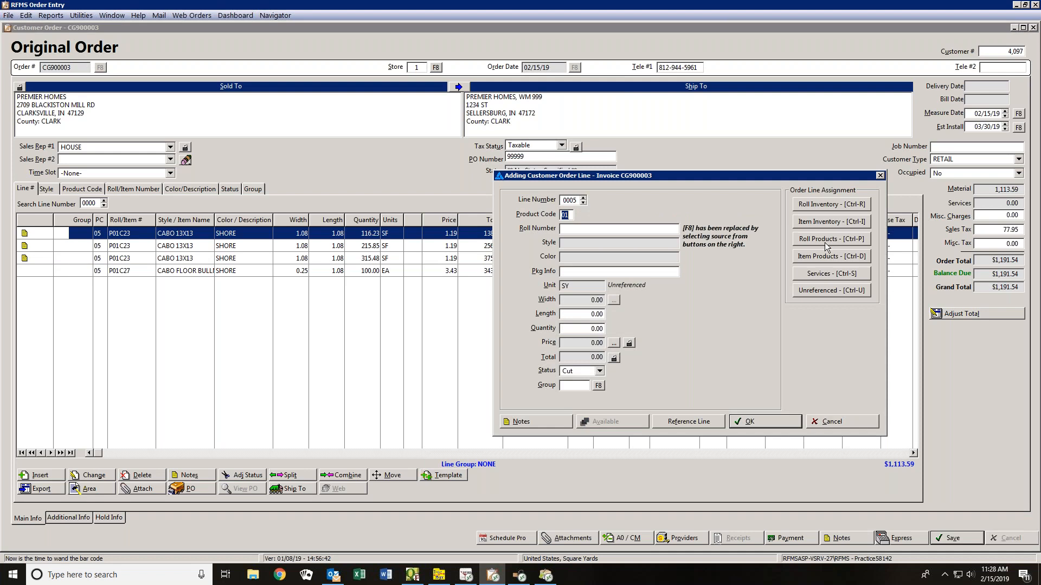
left_click(824, 260)
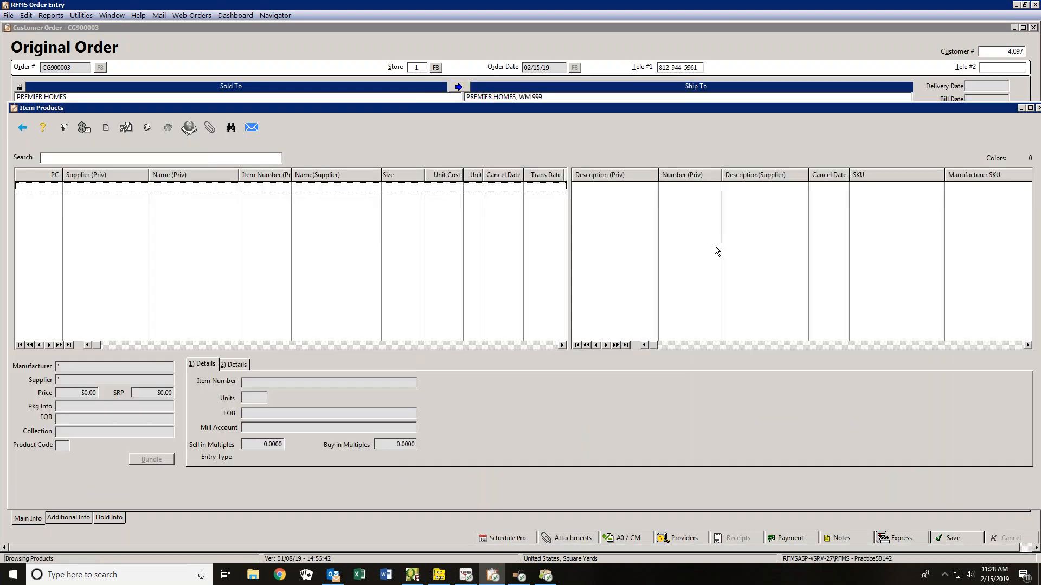
left_click(85, 158)
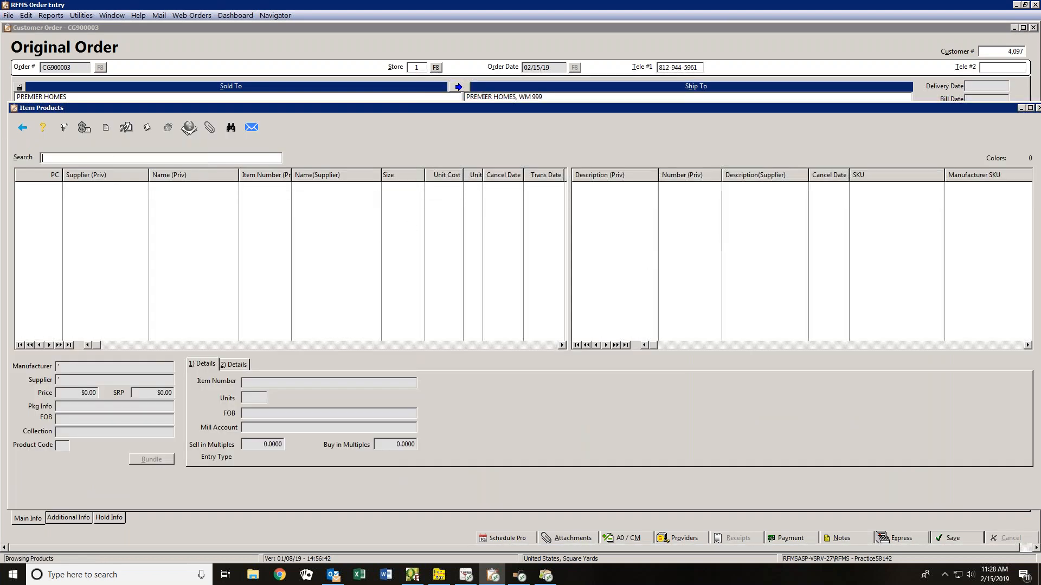
type("ARENA BULLNOSE")
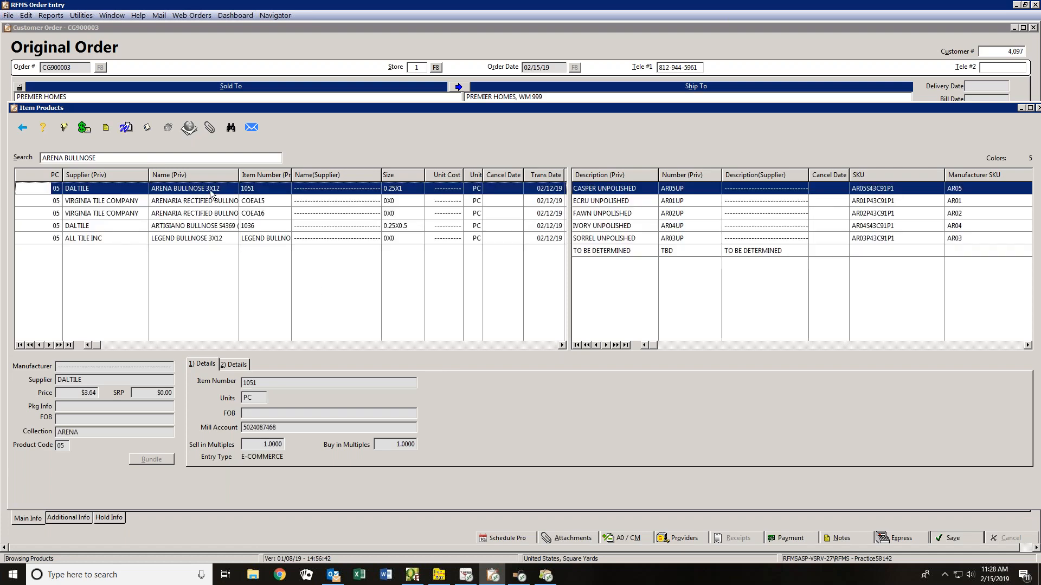
left_click(65, 129)
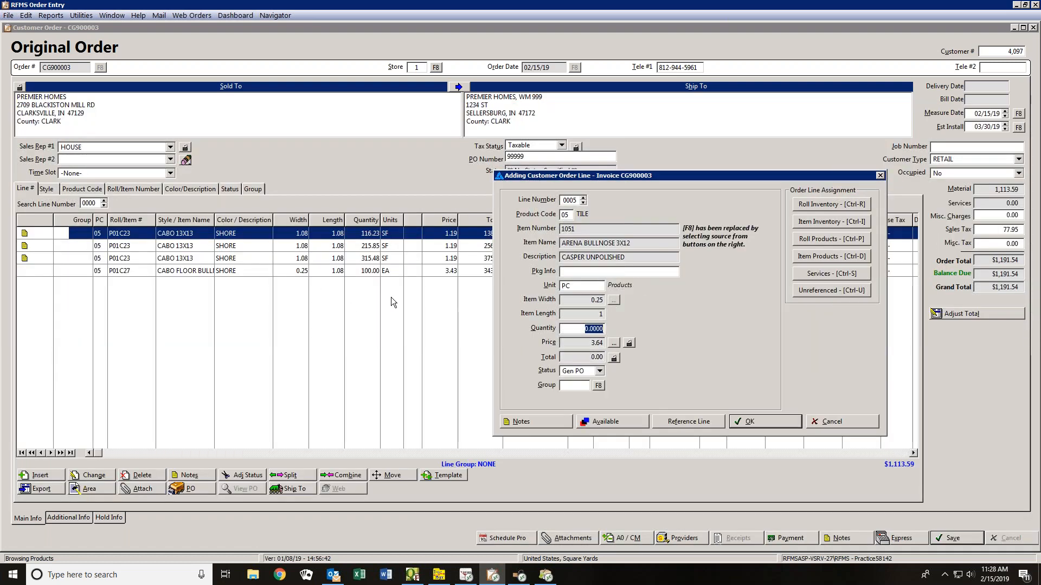
type("50")
key("Tab")
left_click(782, 417)
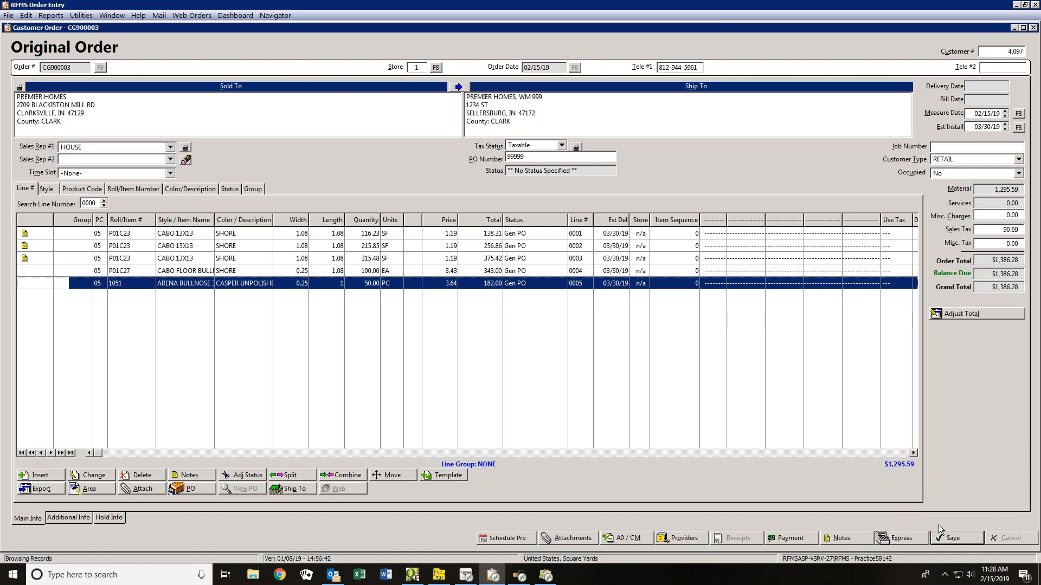
left_click(953, 538)
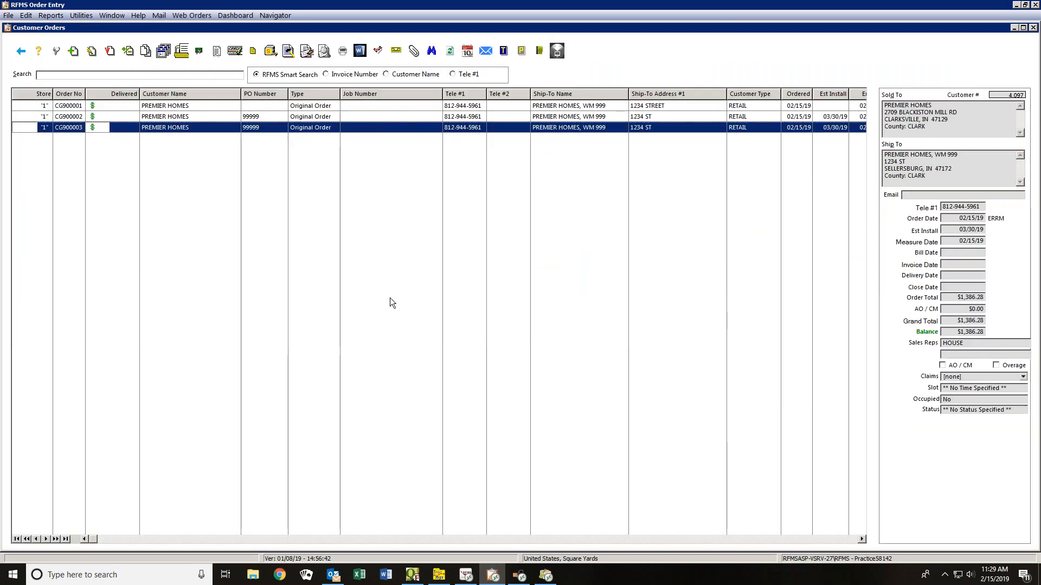
Return to RFMS Inventory, cancel the pending purchase order change and open the To Buy List
left_click(520, 574)
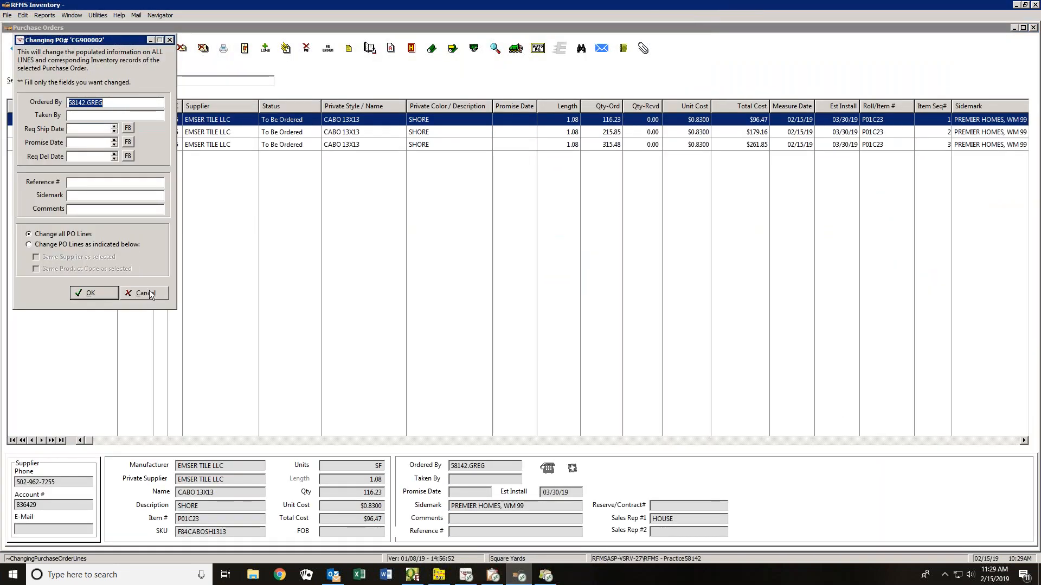
left_click(145, 293)
left_click(537, 50)
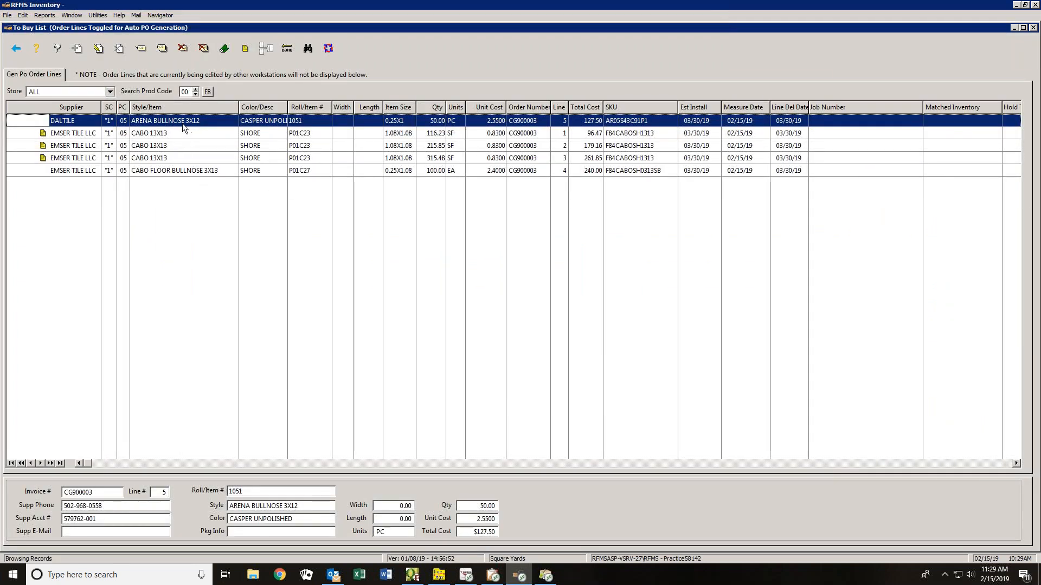
Tag the DALTILE ARENA BULLNOSE 3X12 line and generate its special order purchase order with the ship-to name as sidemark
left_click(140, 48)
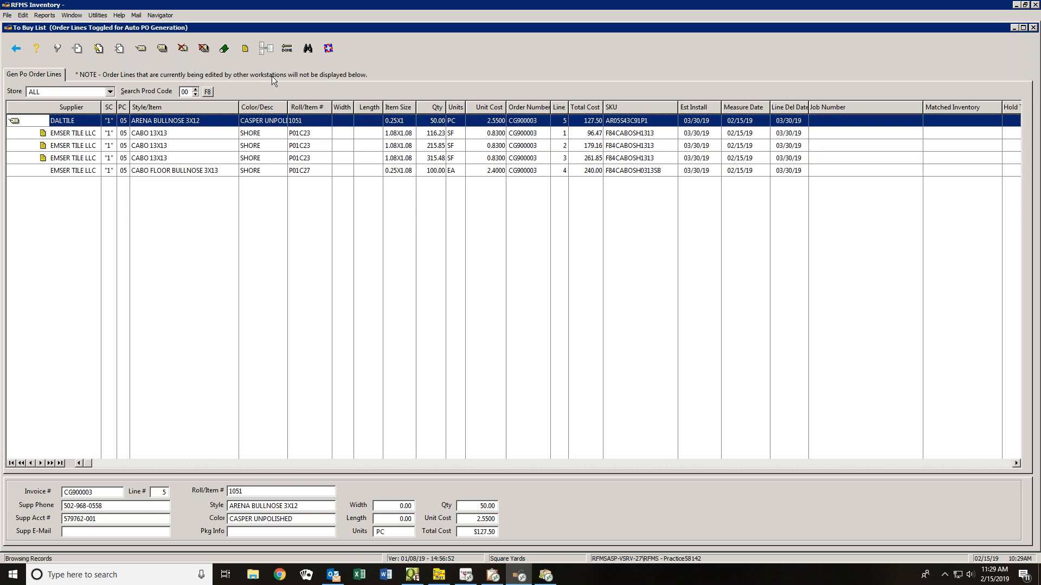
left_click(287, 49)
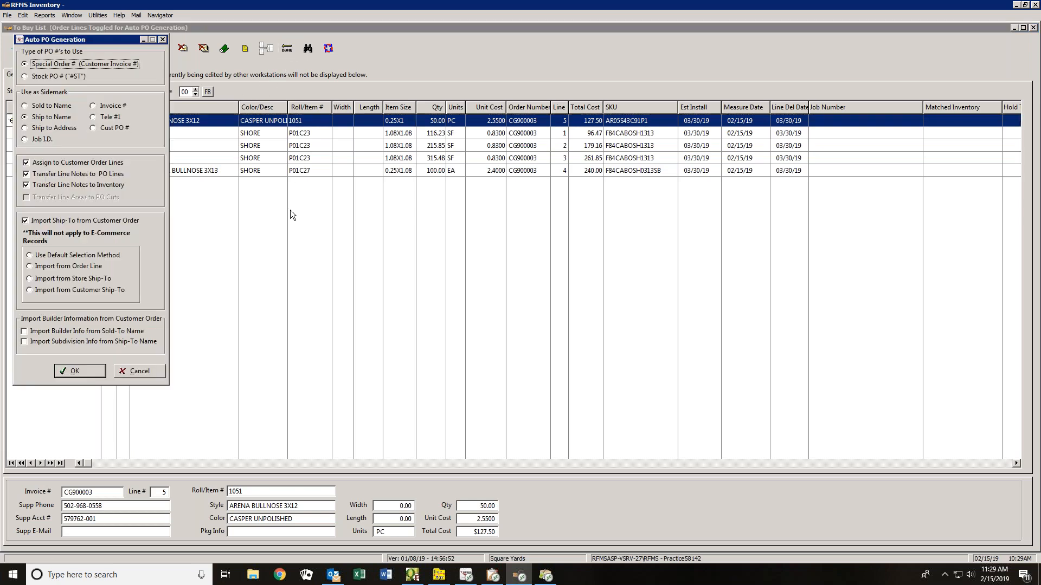
left_click(76, 372)
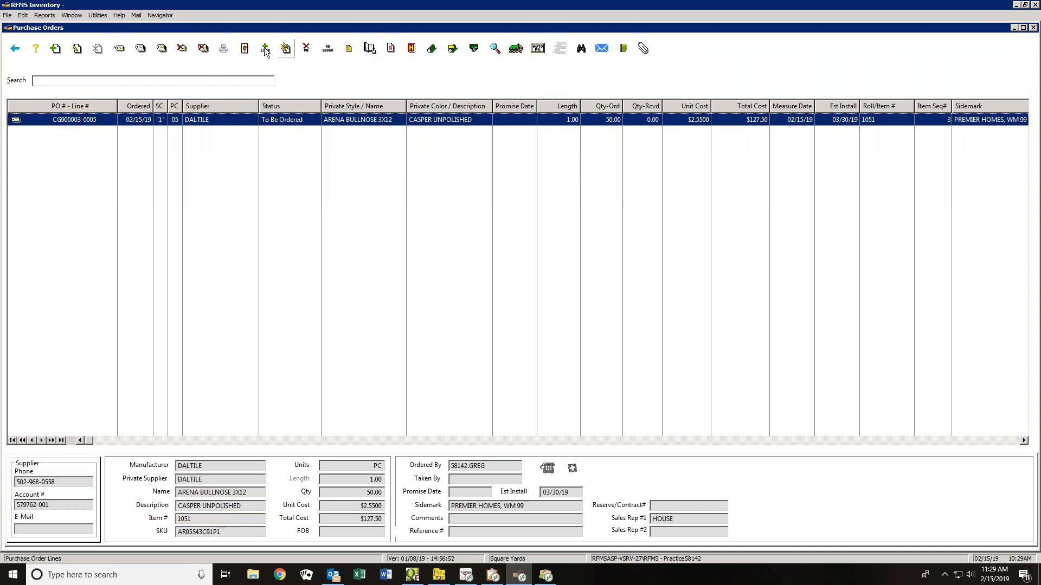
Preview the DALTILE purchase order as a Standard Purchase Order with Pkg Info excluded, and close the preview
left_click(223, 48)
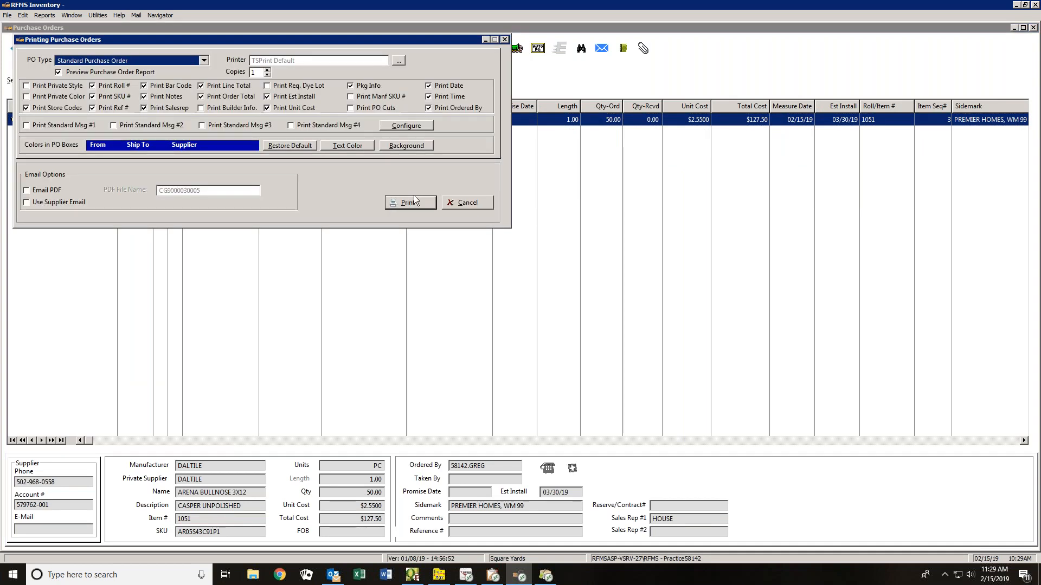
left_click(459, 203)
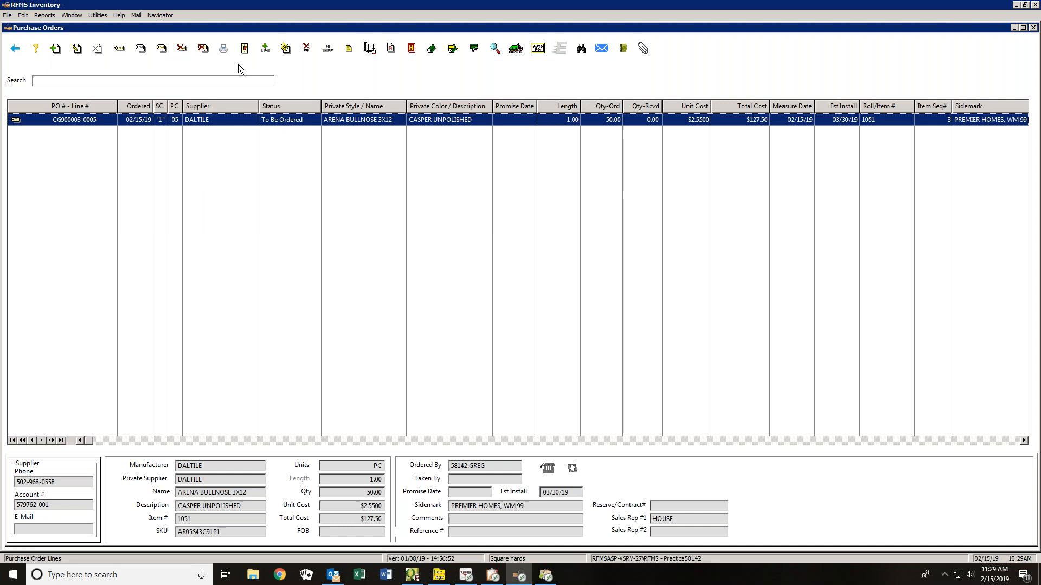
left_click(223, 49)
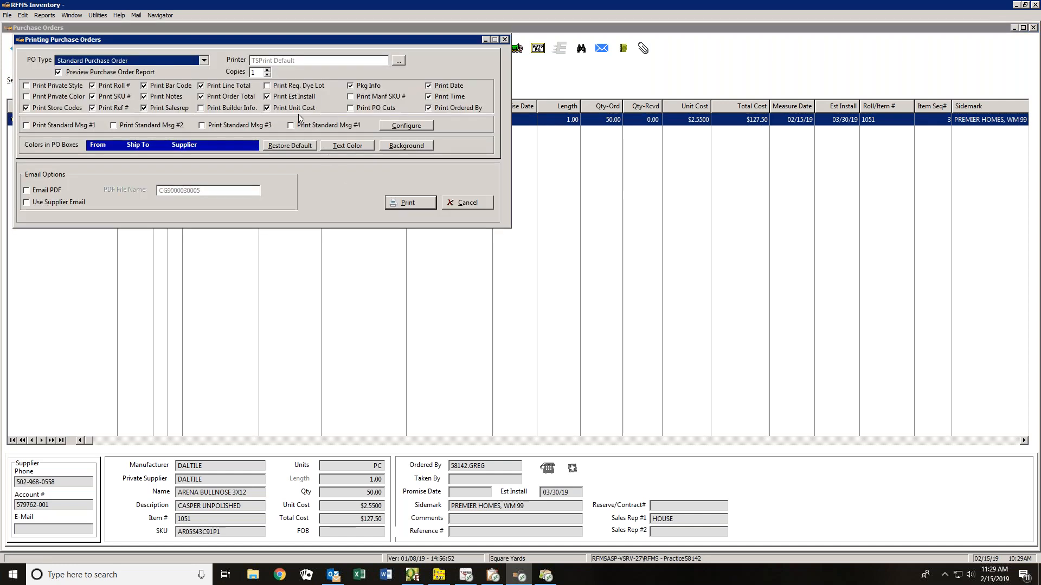
left_click(386, 86)
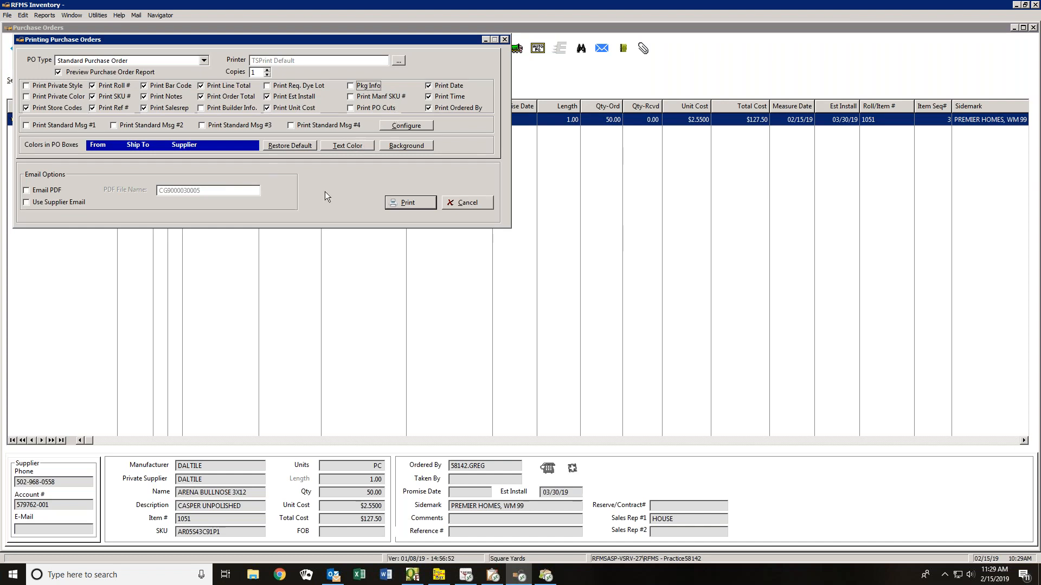
left_click(414, 201)
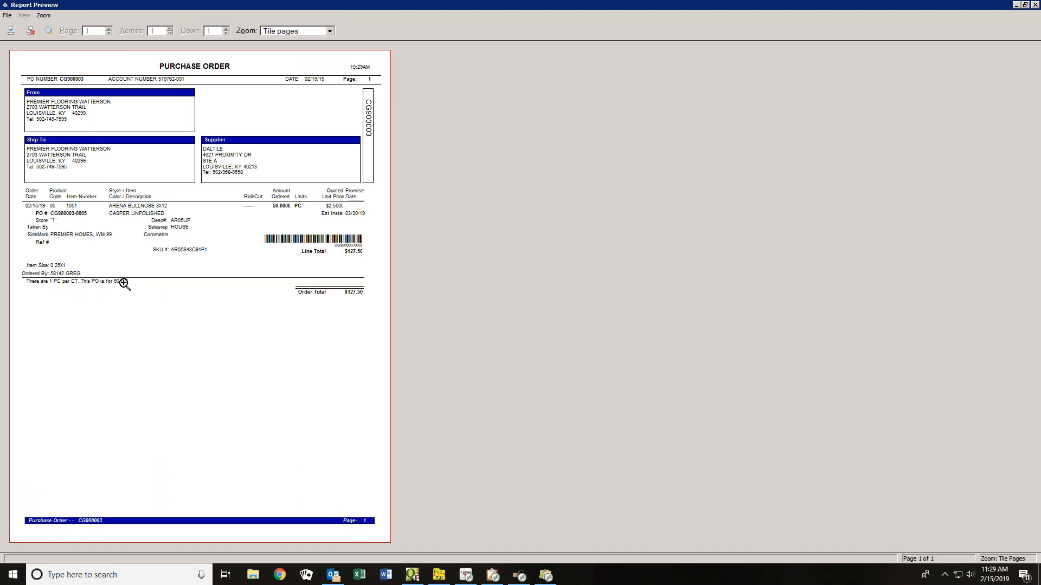
left_click(31, 30)
left_click(31, 31)
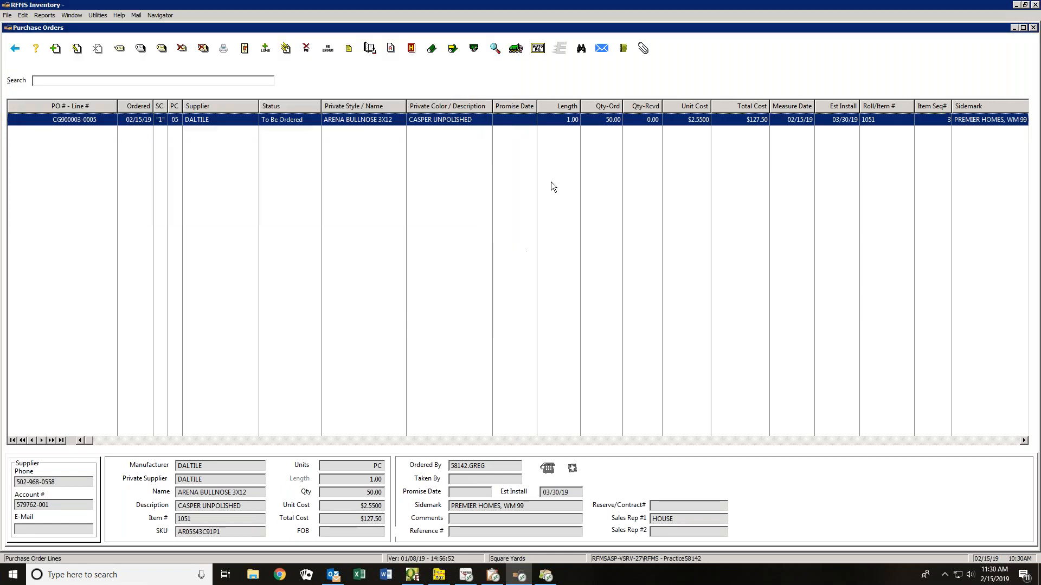
Find all purchase orders with the To Be Ordered status and select the first EMSER TILE LLC line
left_click(581, 47)
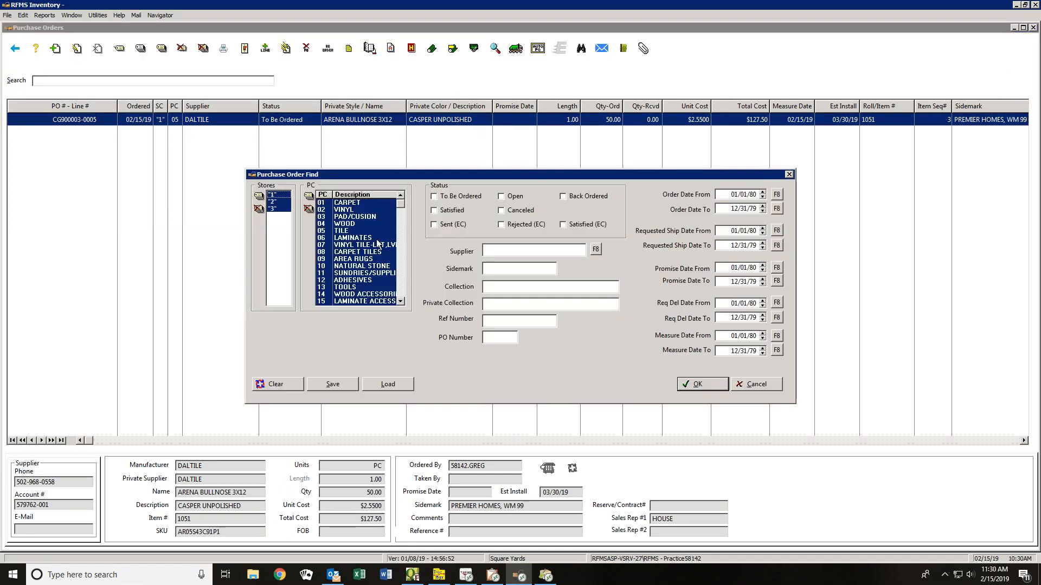
left_click(434, 196)
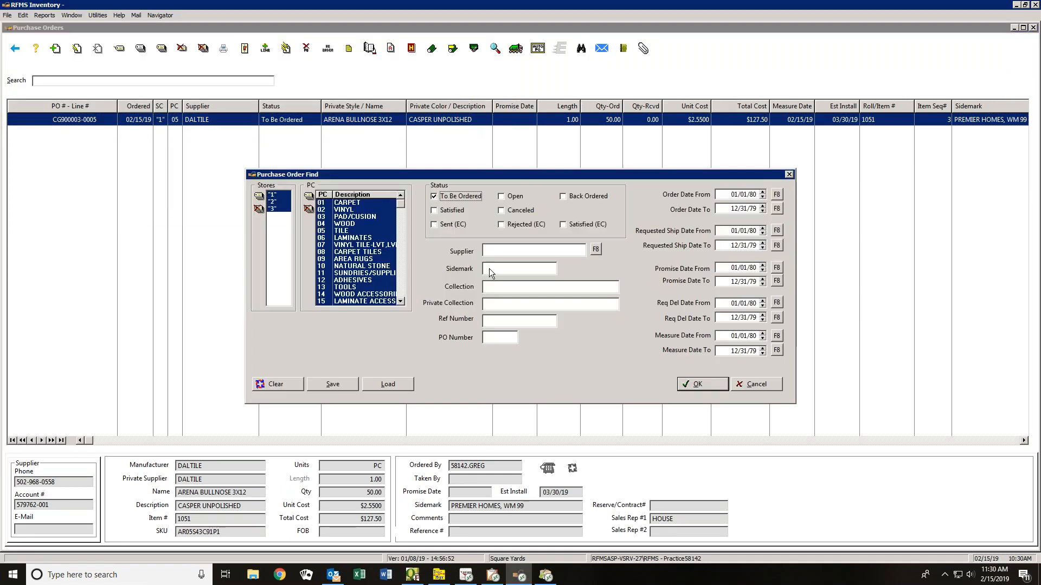
left_click(702, 384)
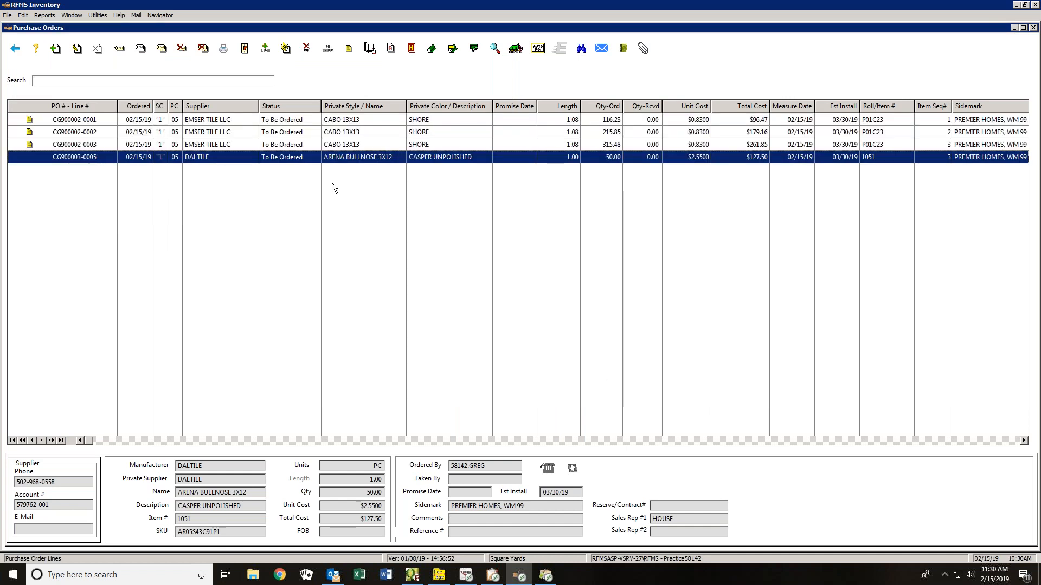
left_click(224, 121)
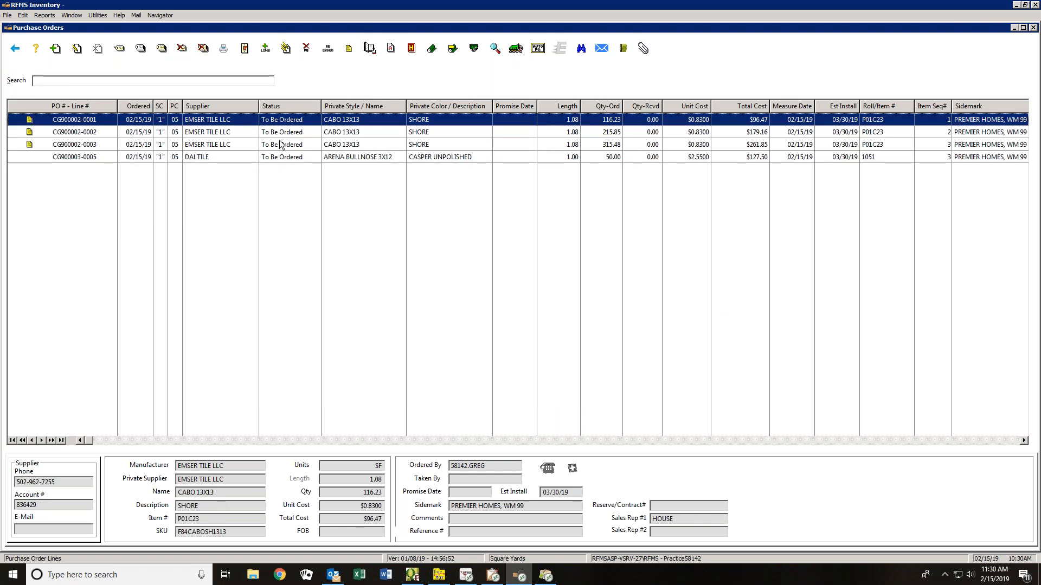
For the EMSER TILE LLC purchase order, set Taken By to EMAIL, the requested ship date to 02/19/19 and the requested delivery date to 02/21/19
left_click(288, 50)
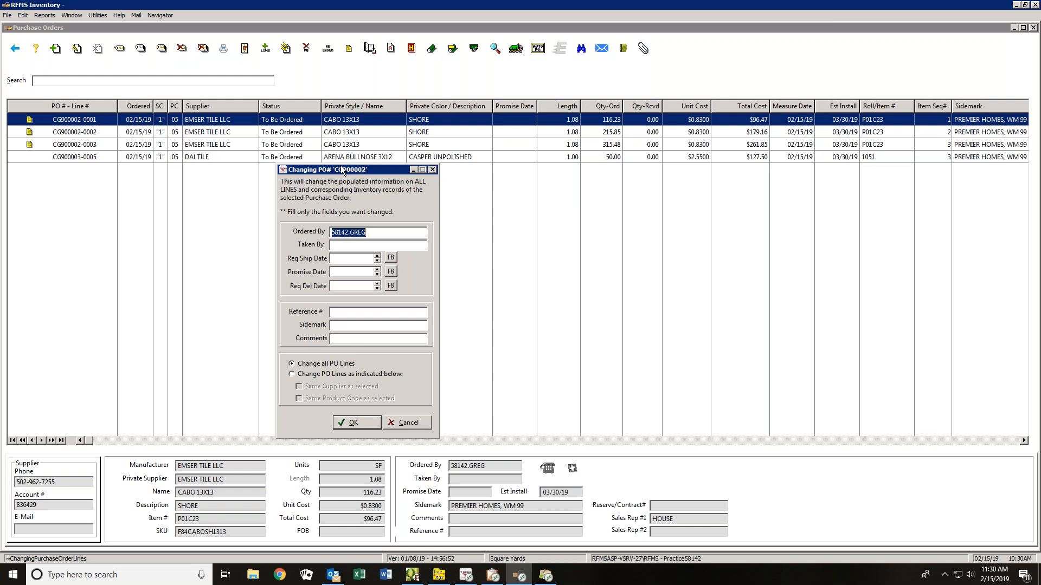
left_click(350, 249)
type("EMAIL")
left_click(355, 259)
type("021918")
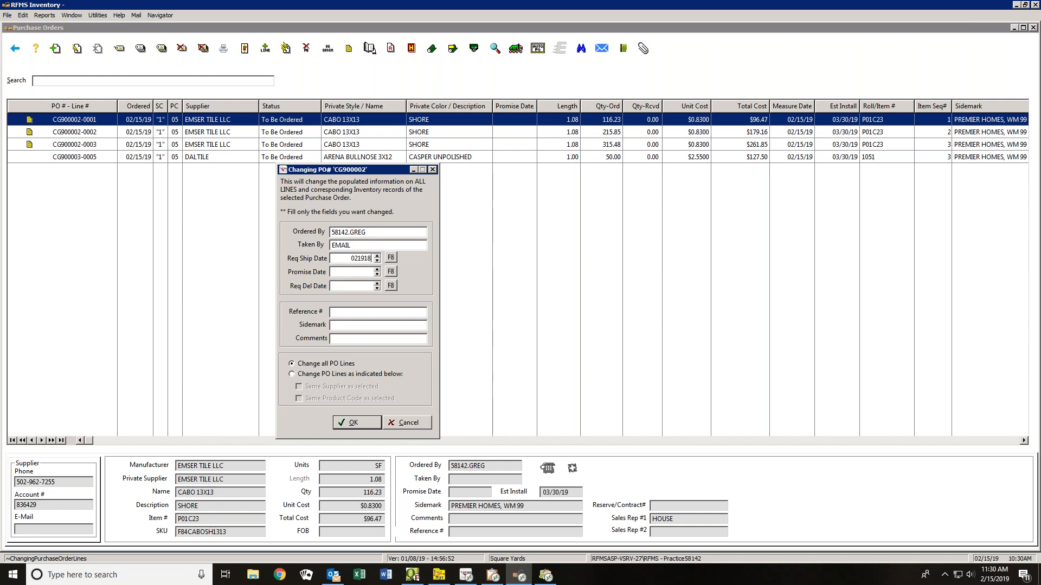
key("BackSpace")
type("9")
key("Tab")
left_click(357, 286)
type("02/21/19")
key("Tab")
Limit the purchase order change to lines with the same supplier and product code as selected, and apply it
left_click(317, 374)
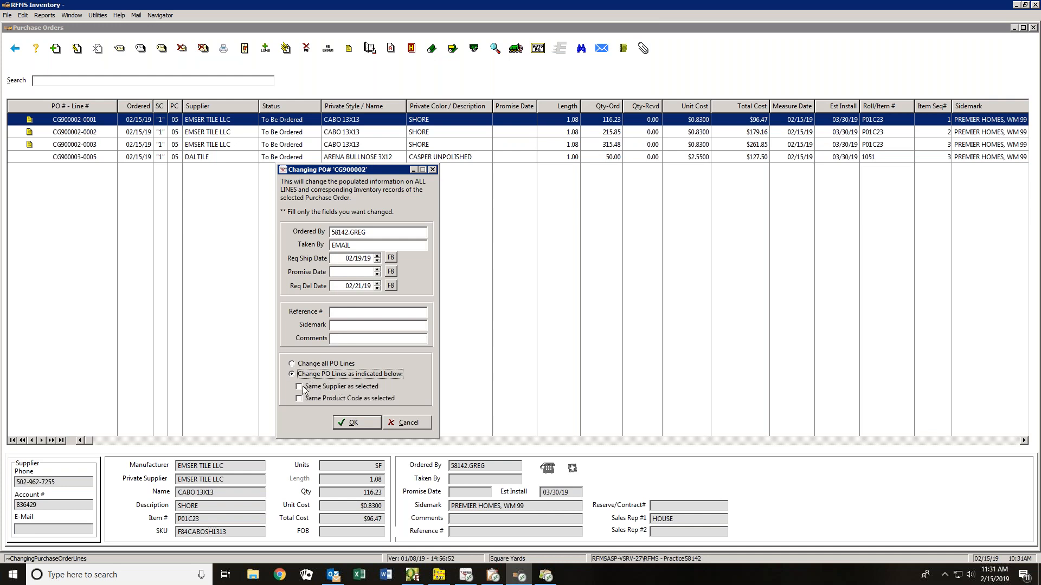
left_click(299, 387)
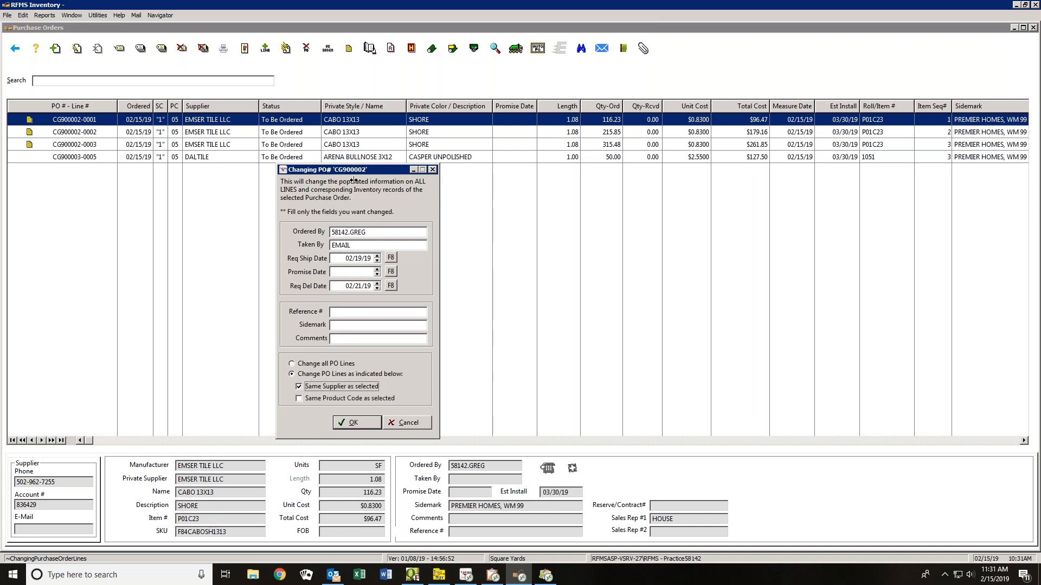
left_click(299, 399)
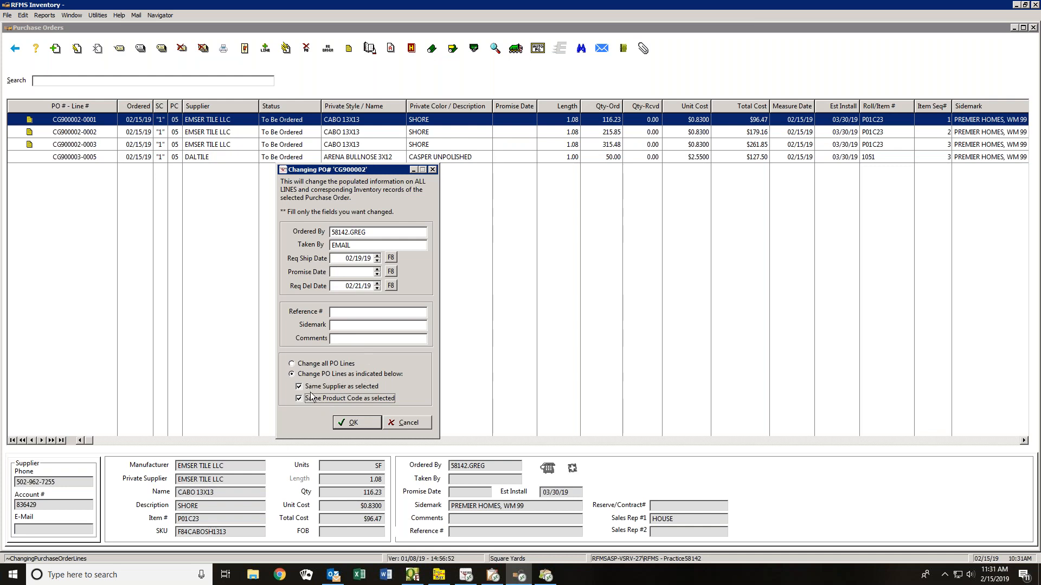
left_click(357, 423)
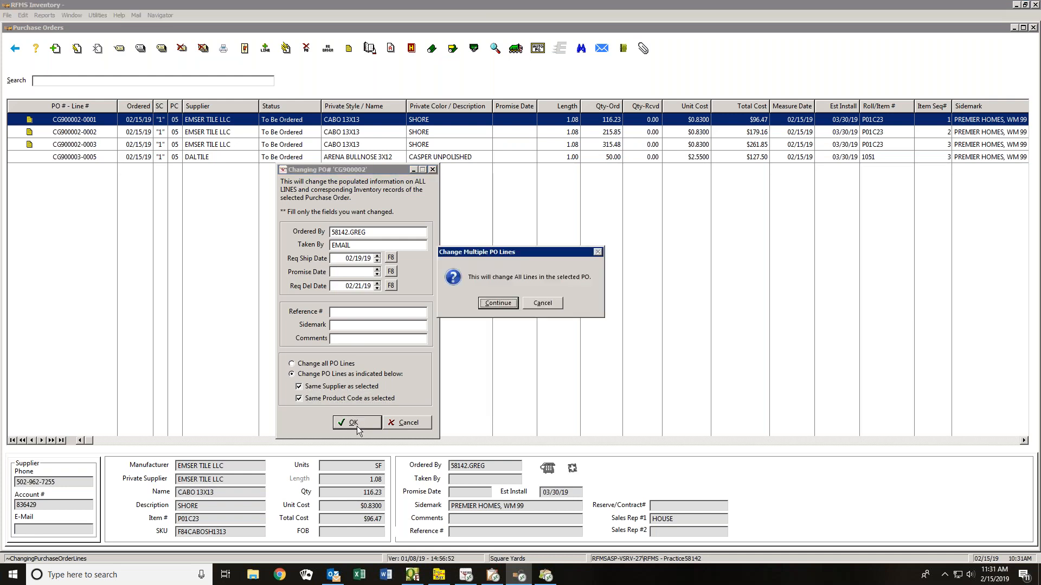
left_click(498, 303)
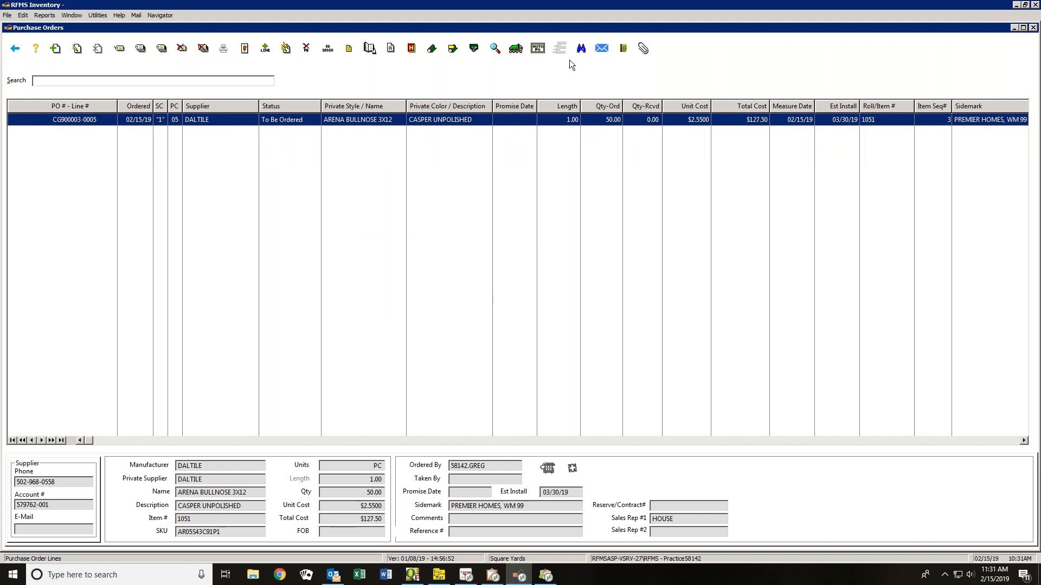
Search for the EMSER TILE LLC purchase order by its number and check the Taken By value on its lines
left_click(580, 48)
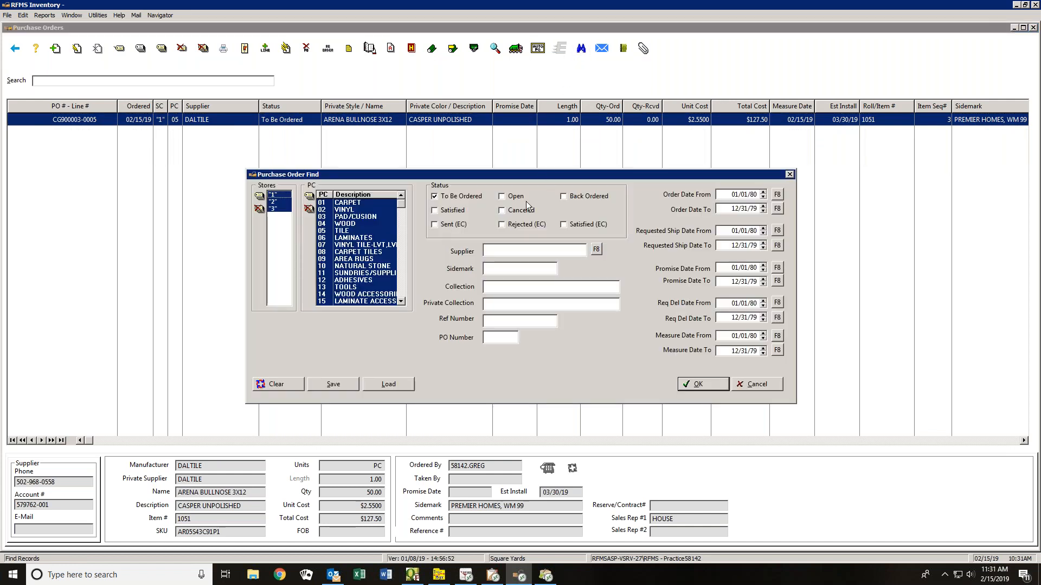
left_click(774, 385)
left_click(95, 82)
type("CG900002")
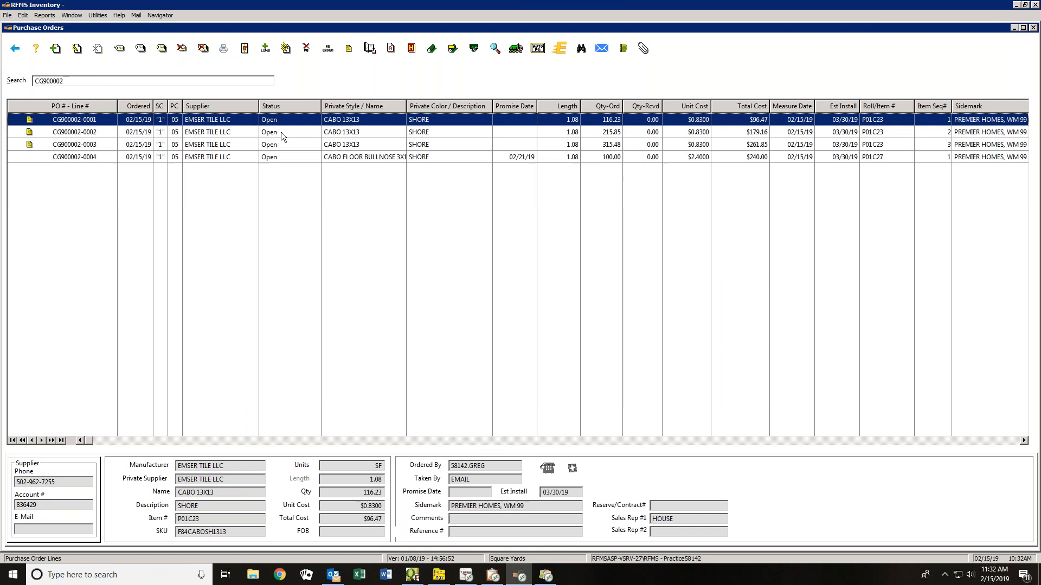
left_click(302, 132)
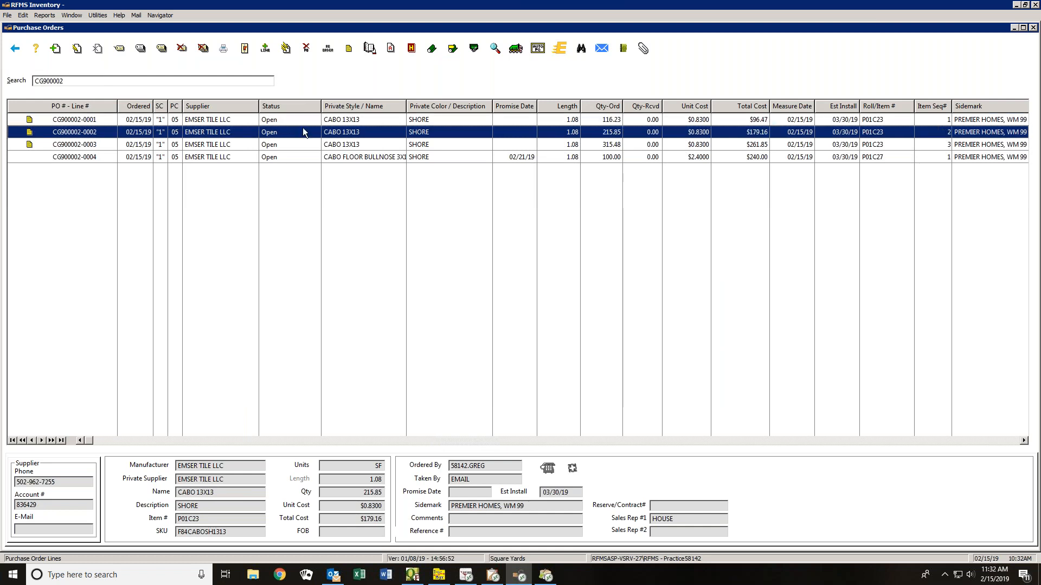
key("Down")
key("Up")
key("Up")
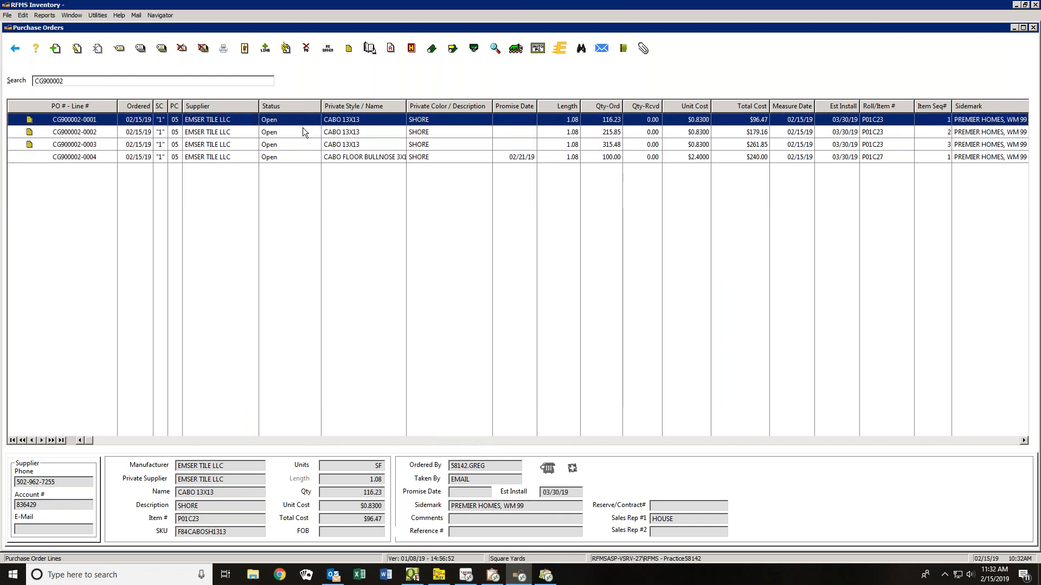
left_click(510, 506)
left_click_drag(510, 506, 444, 475)
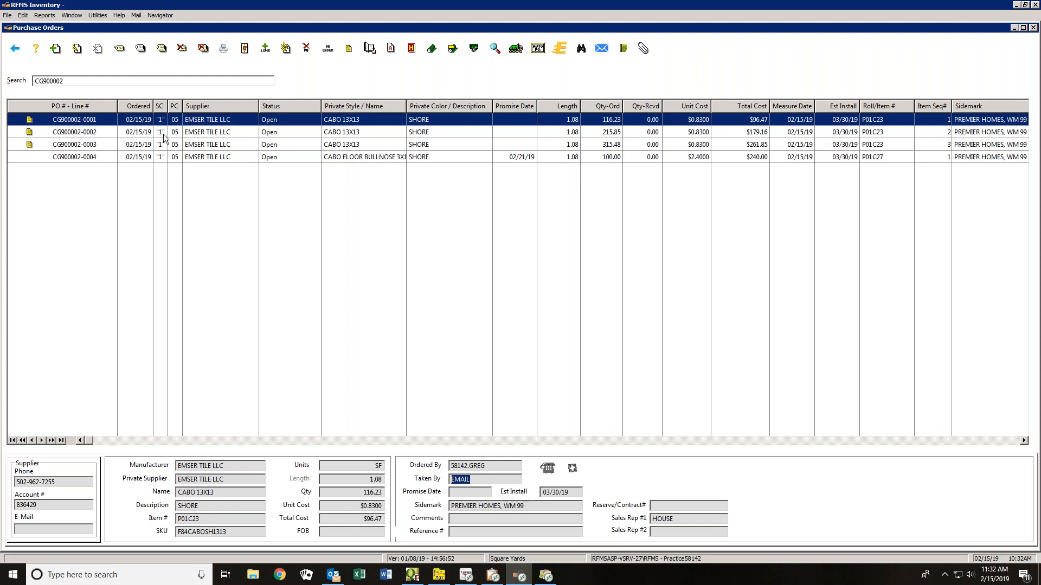
Tag the three CABO 13X13 lines, preview them as a Standard Purchase Order, and close the preview without printing again
left_click(14, 132)
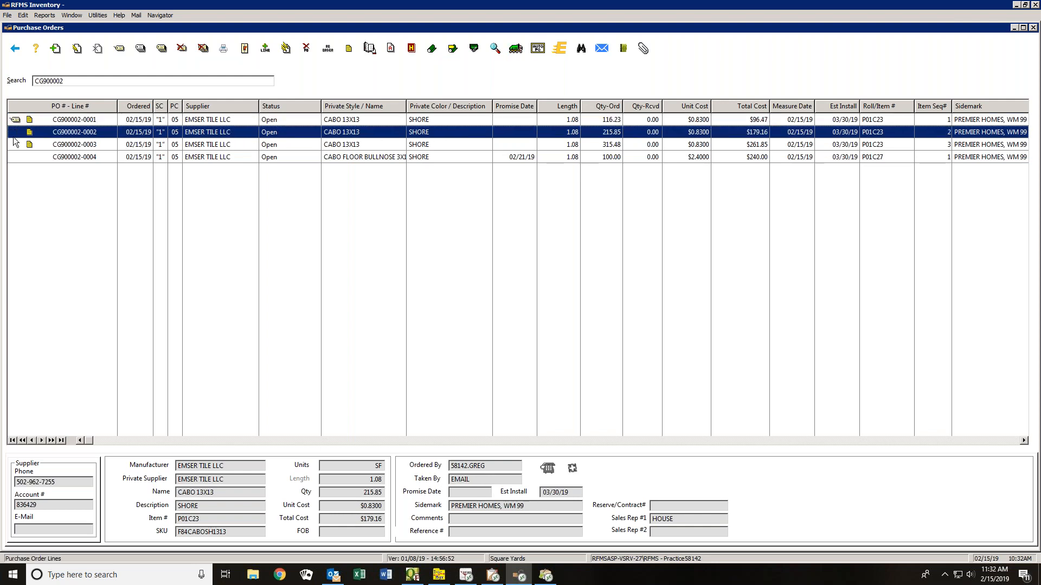
left_click(16, 144)
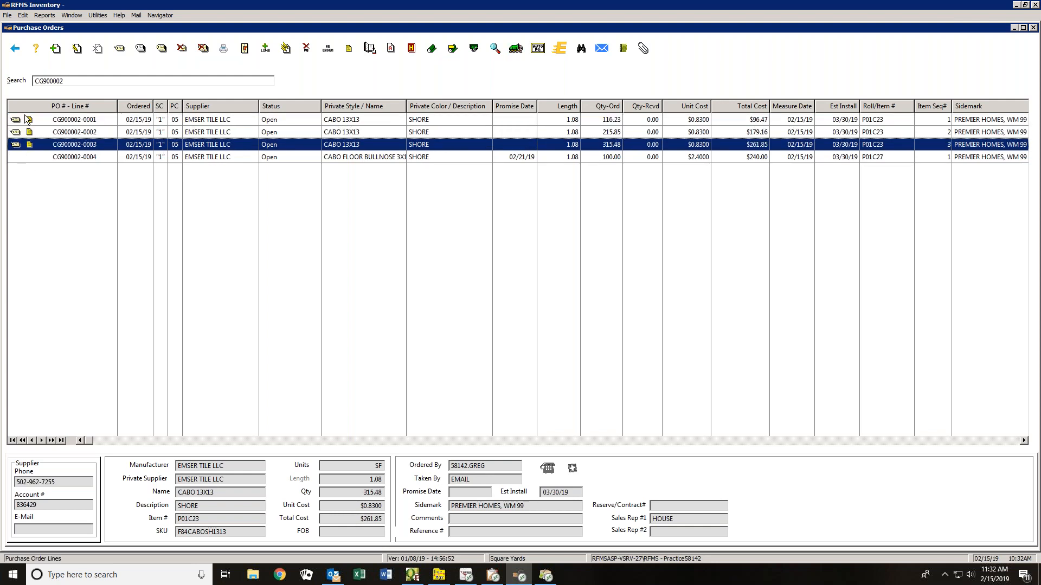
left_click(223, 49)
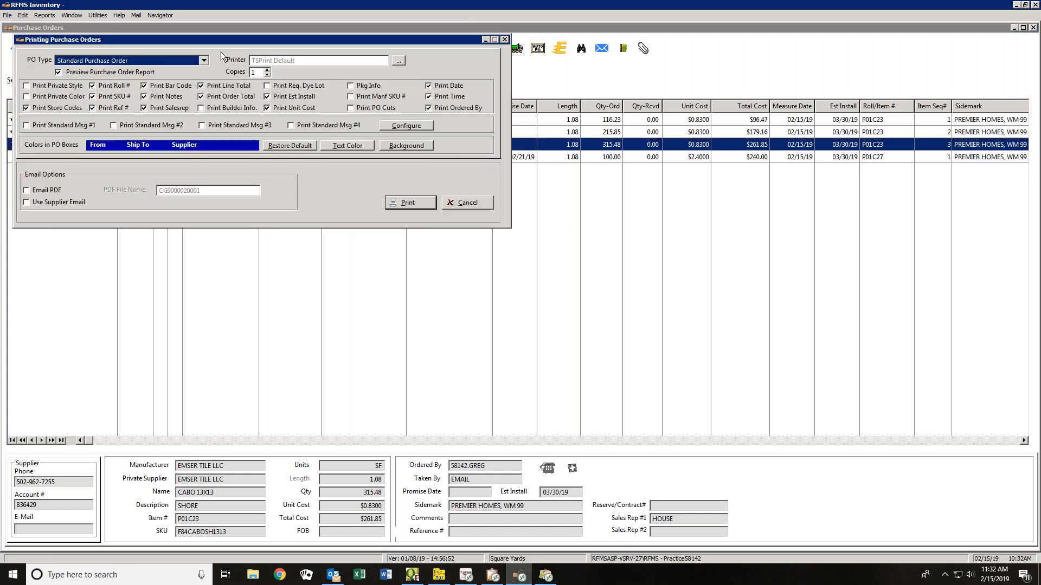
left_click(391, 201)
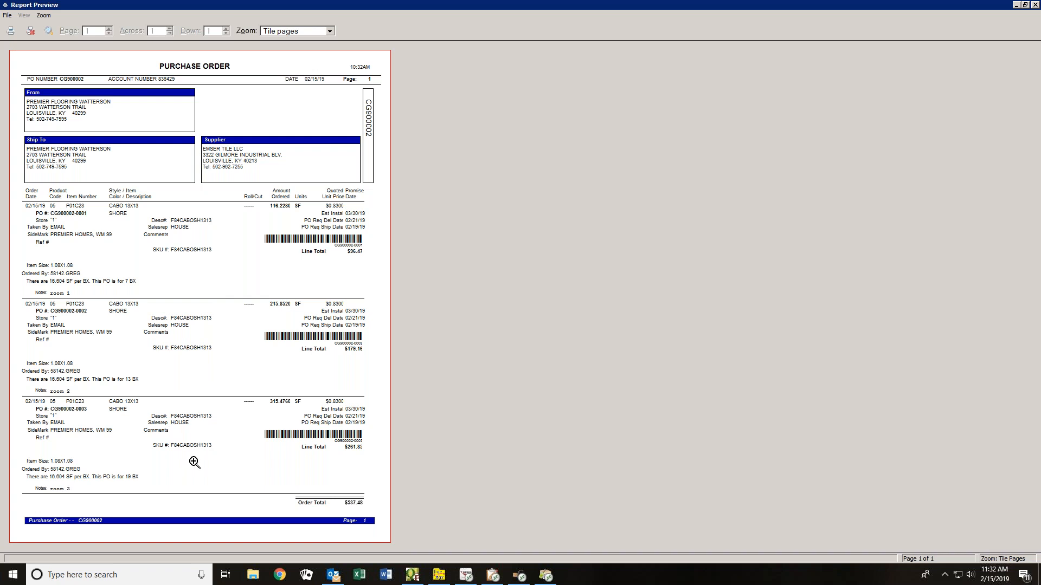
left_click(29, 32)
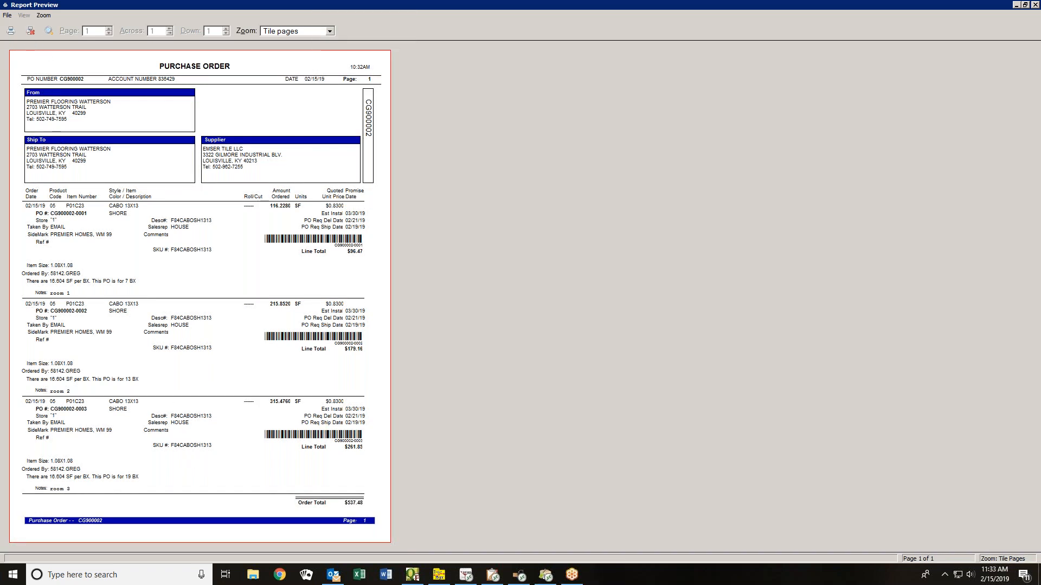
left_click(31, 31)
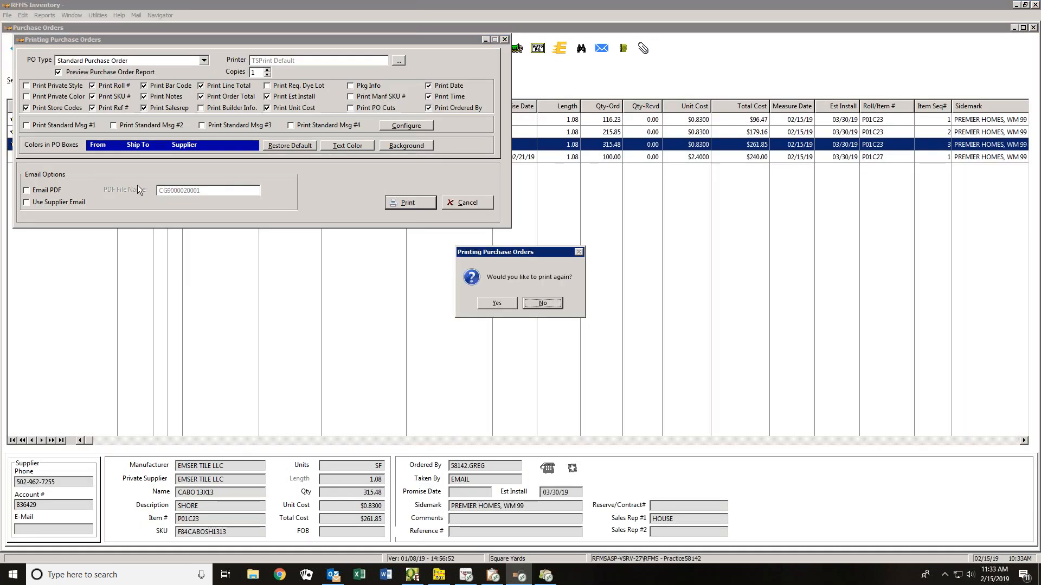
left_click(508, 303)
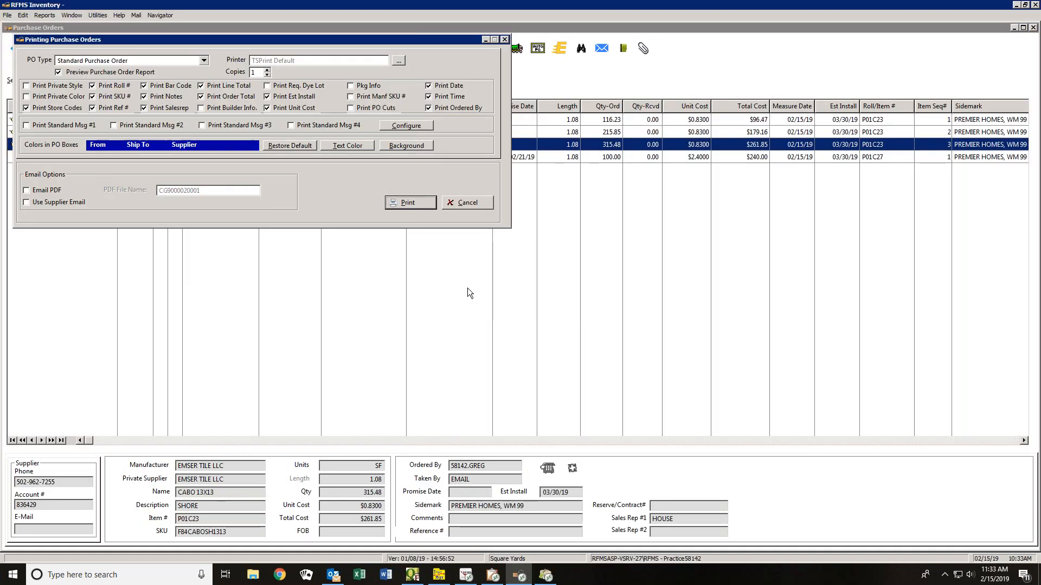
left_click(469, 203)
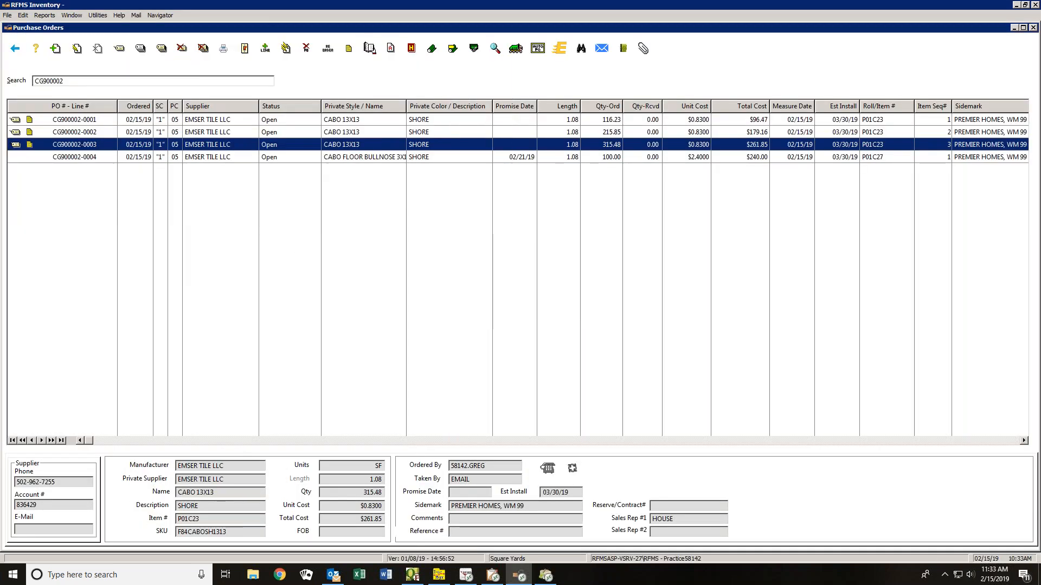
left_click_drag(64, 81, 26, 83)
left_click(73, 81)
left_click(583, 49)
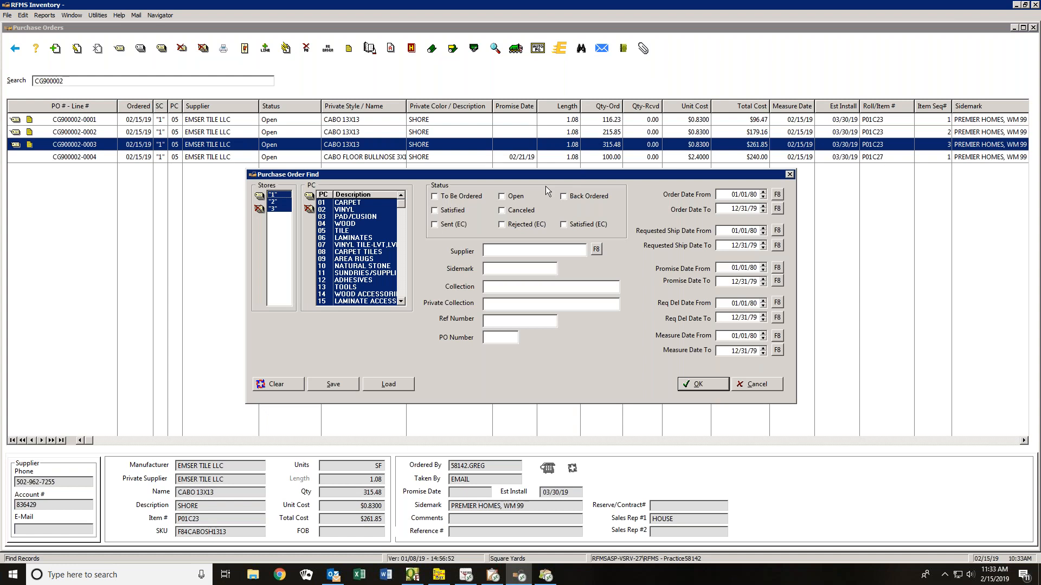
left_click(502, 197)
left_click(758, 194)
left_click(766, 387)
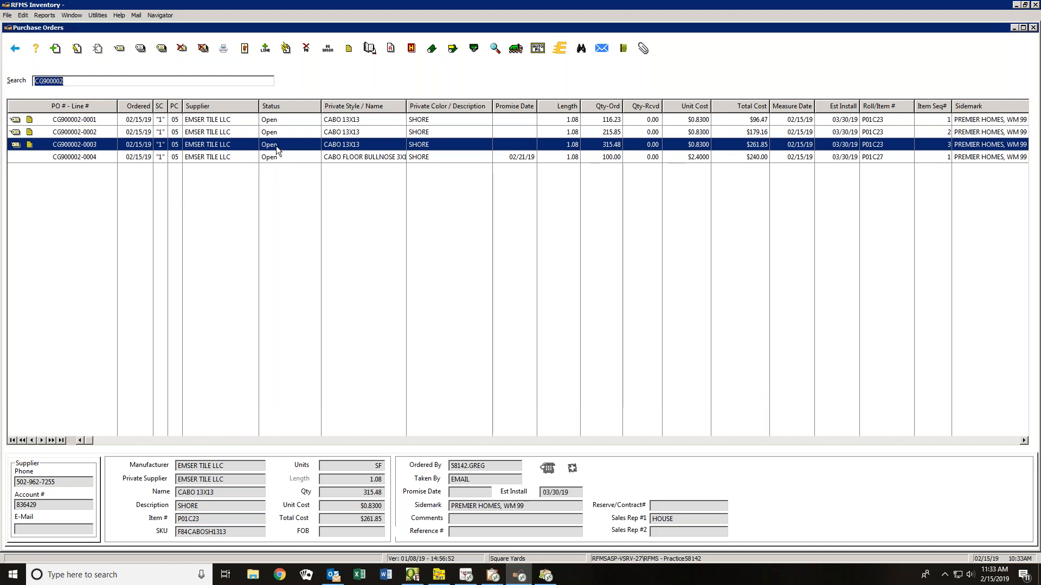
Open the first CABO 13X13 line, check its Taken By value and save the line without a promise date
double_click(288, 120)
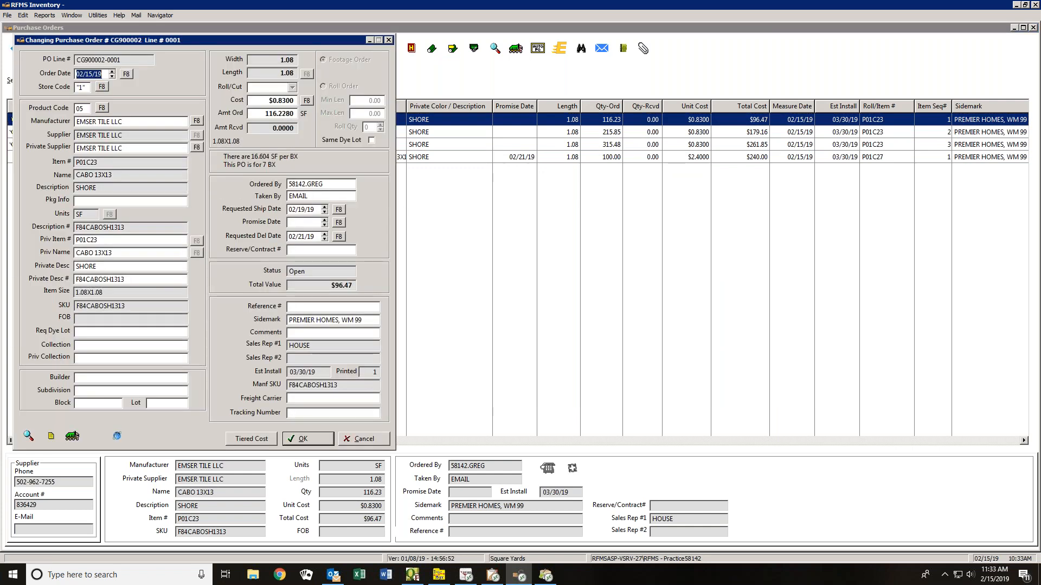
left_click(314, 197)
left_click(314, 197)
left_click_drag(314, 197, 277, 200)
left_click(315, 196)
left_click_drag(315, 195, 284, 196)
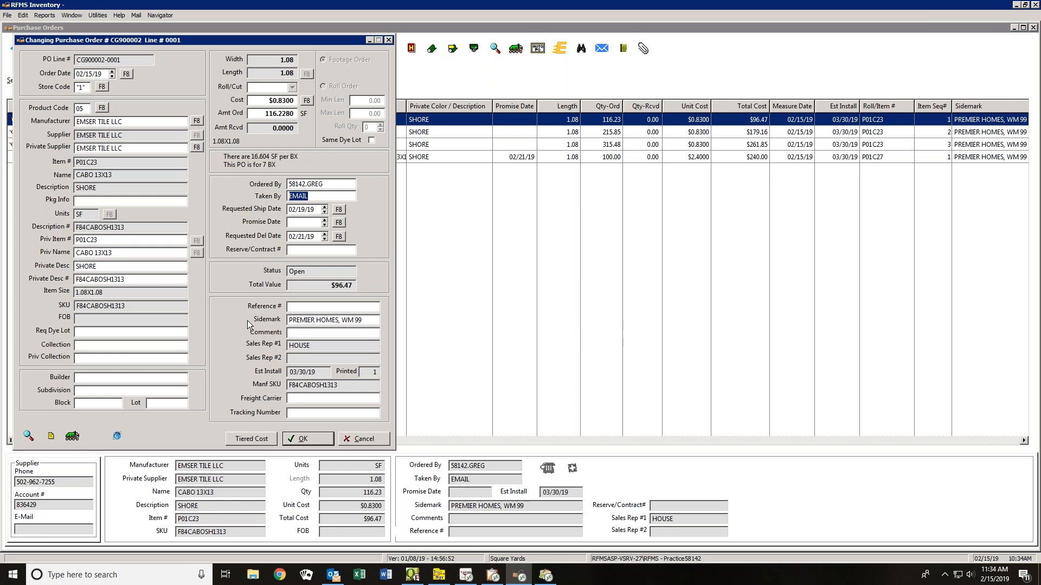
left_click(300, 440)
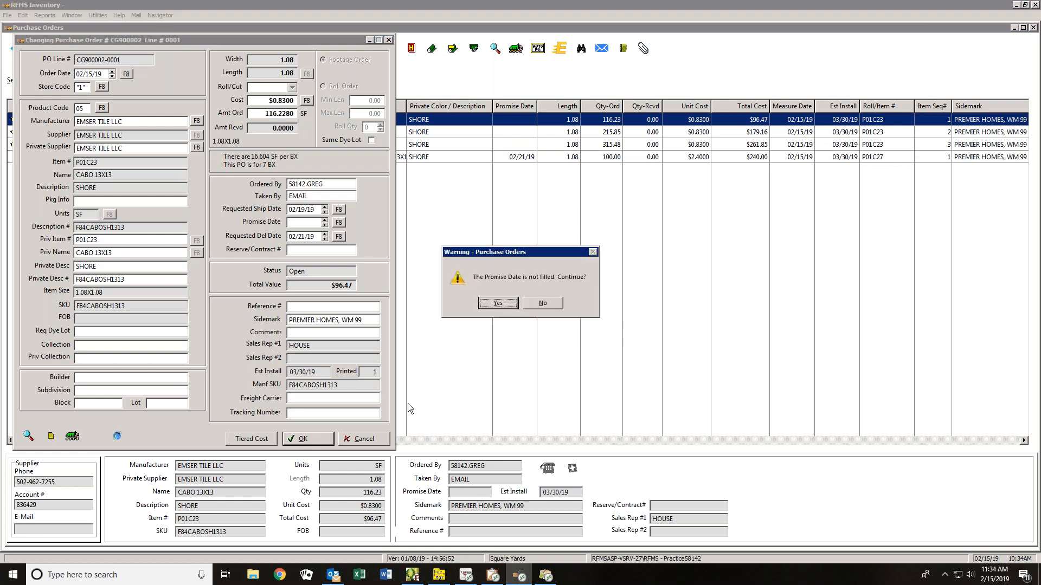
left_click(497, 303)
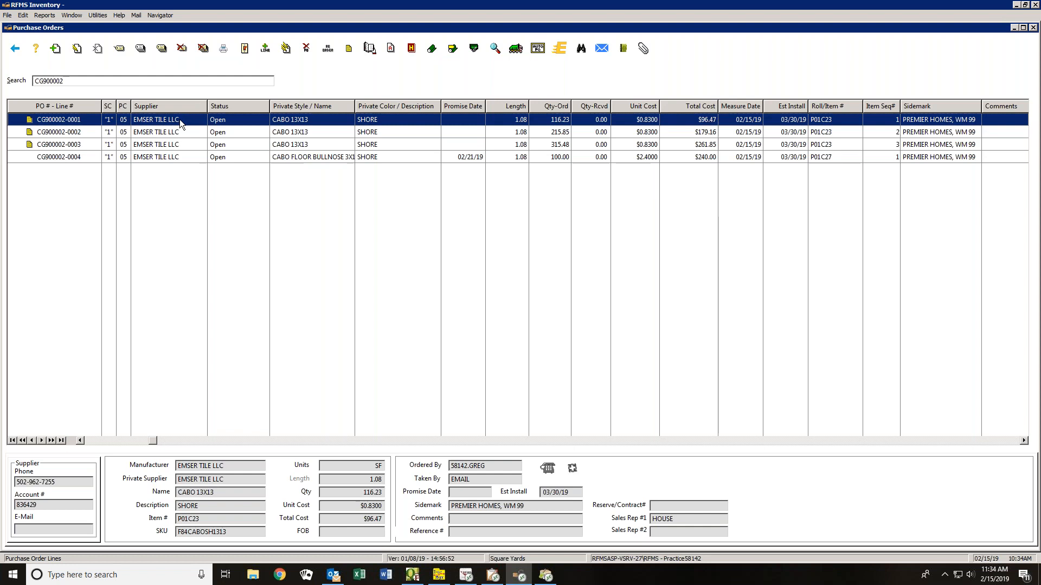
Set the promise date to 02/21/19 and enter the reference number on all purchase order lines from the same supplier
left_click(284, 49)
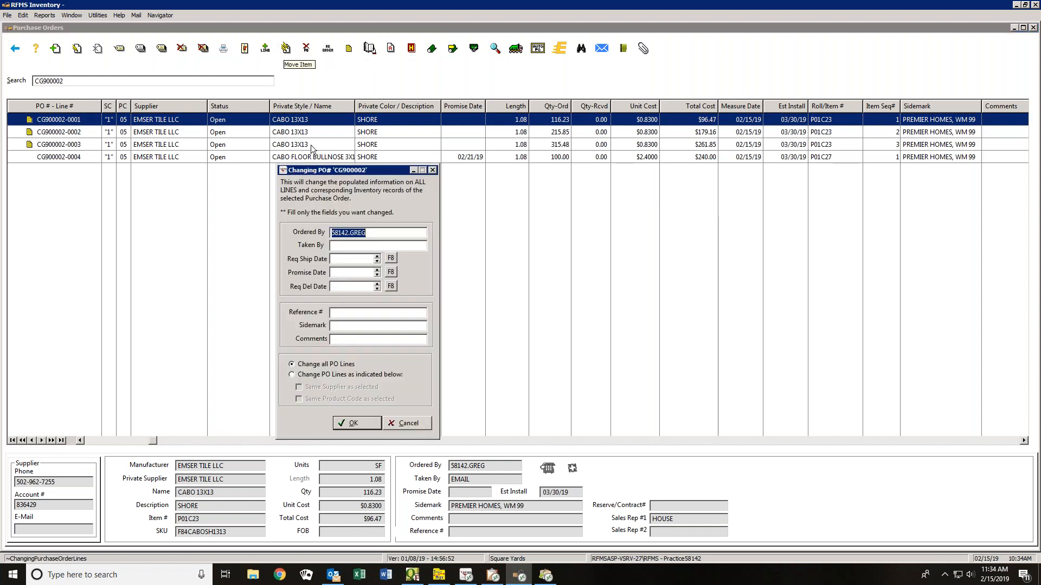
left_click(372, 272)
type("022119")
left_click(372, 287)
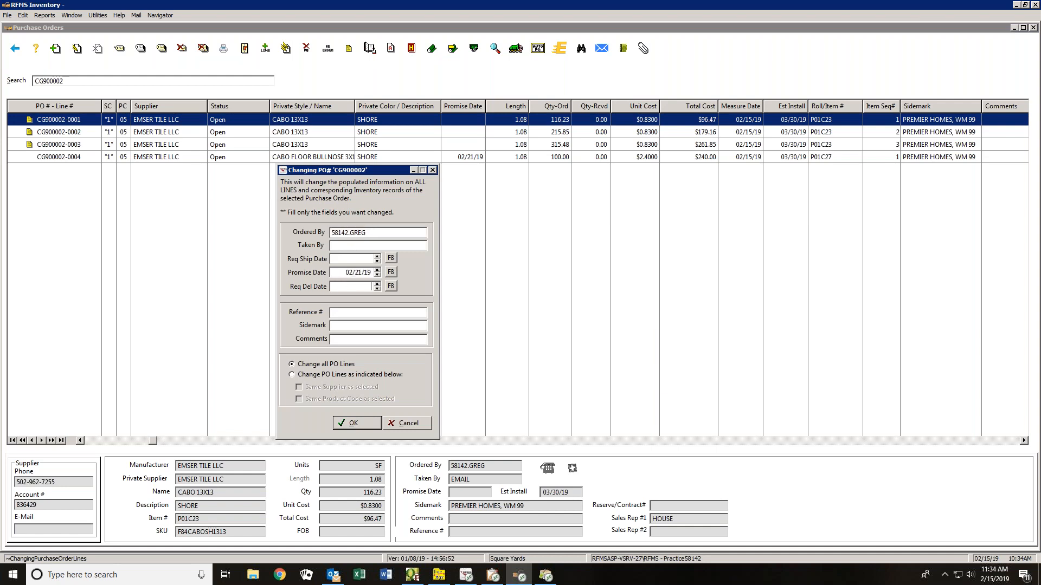
type("258963")
left_click(336, 374)
left_click(325, 387)
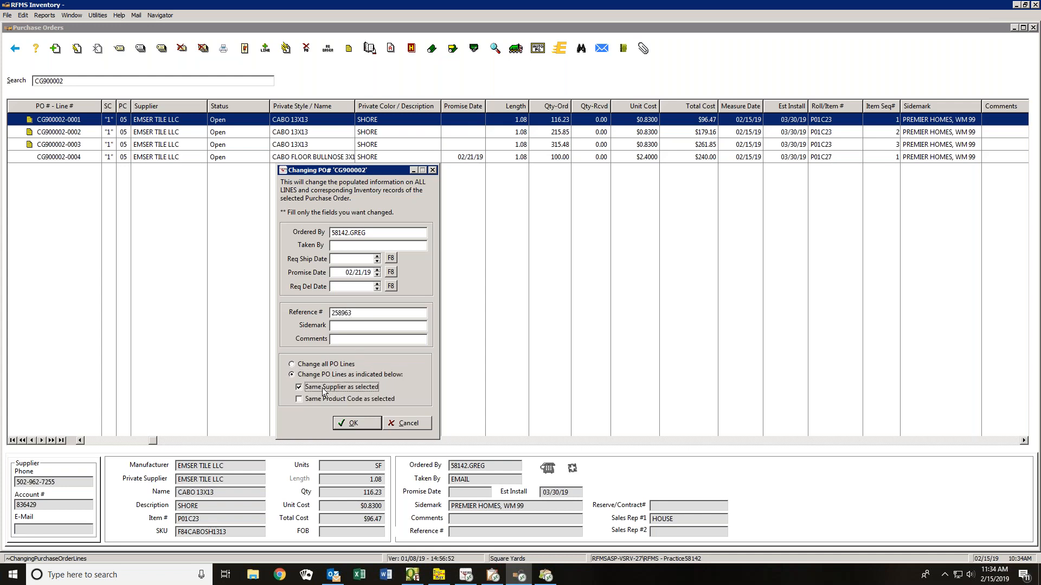
left_click(354, 424)
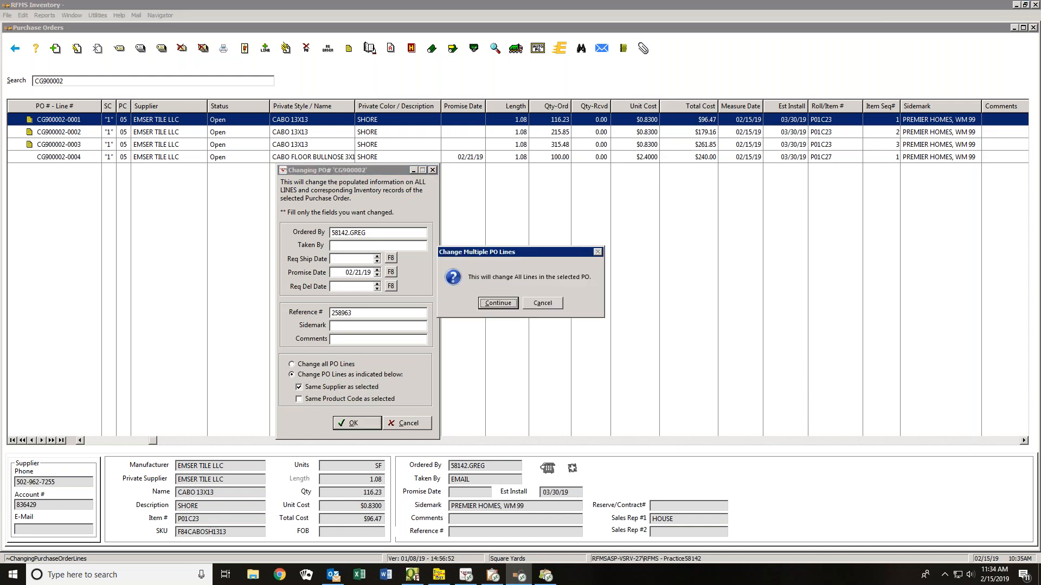
left_click(507, 303)
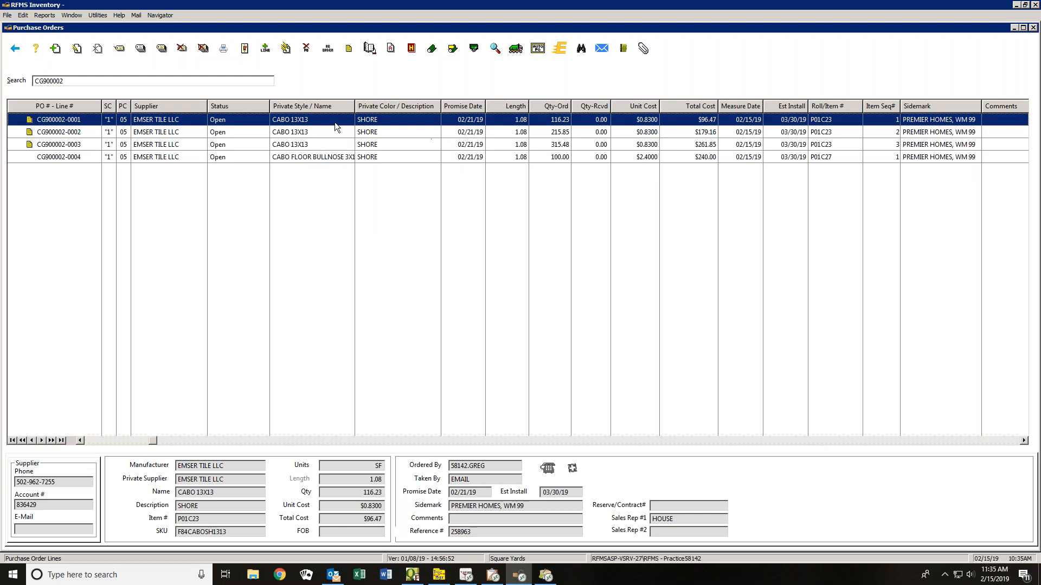
Set the promise date to 02/28/19 on all purchase order lines from the same supplier as the third CABO 13X13 line
left_click(286, 133)
left_click(286, 145)
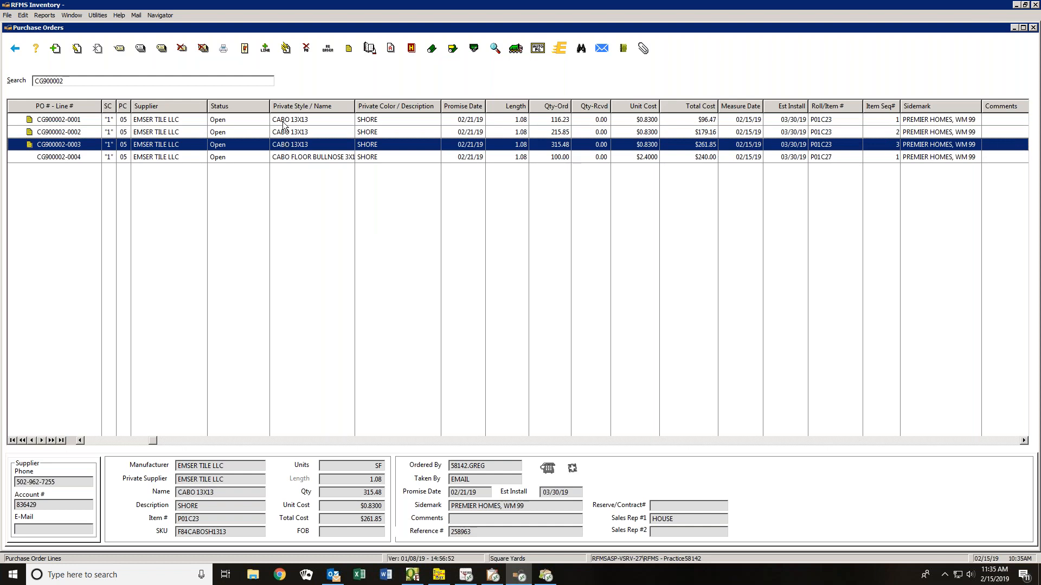
left_click(287, 49)
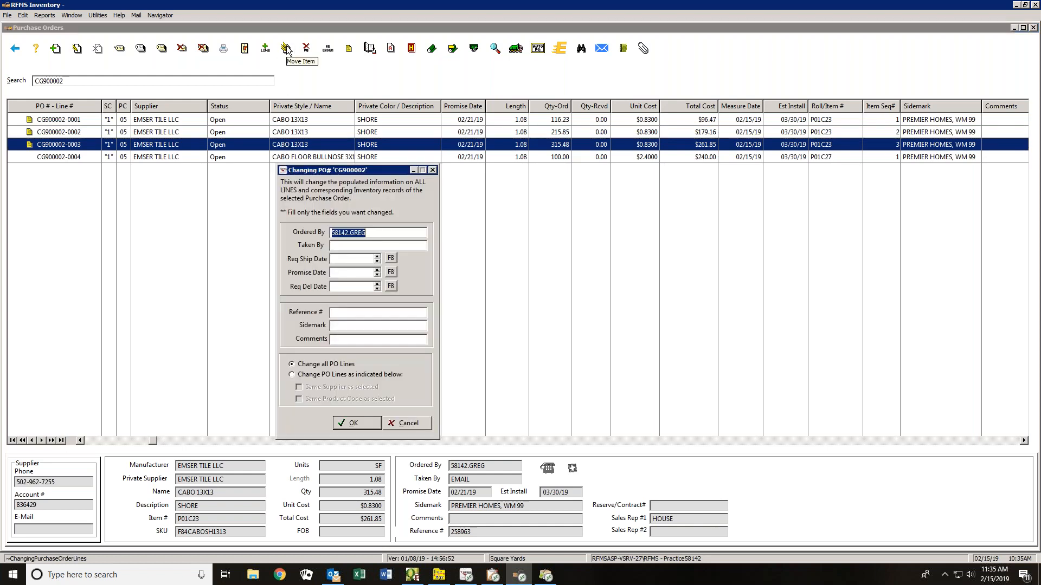
left_click(356, 276)
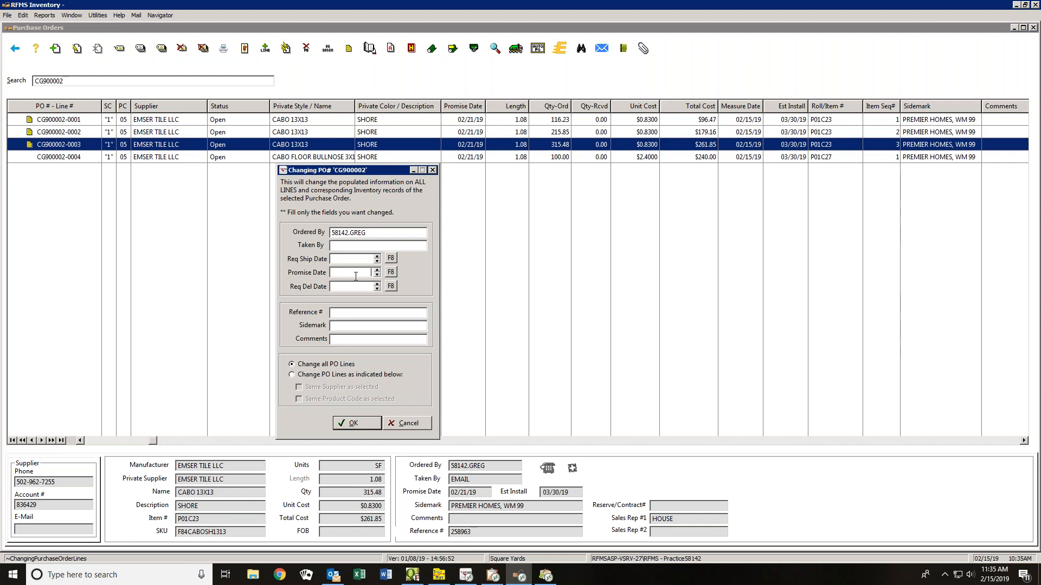
type("022819")
key("Tab")
left_click(335, 376)
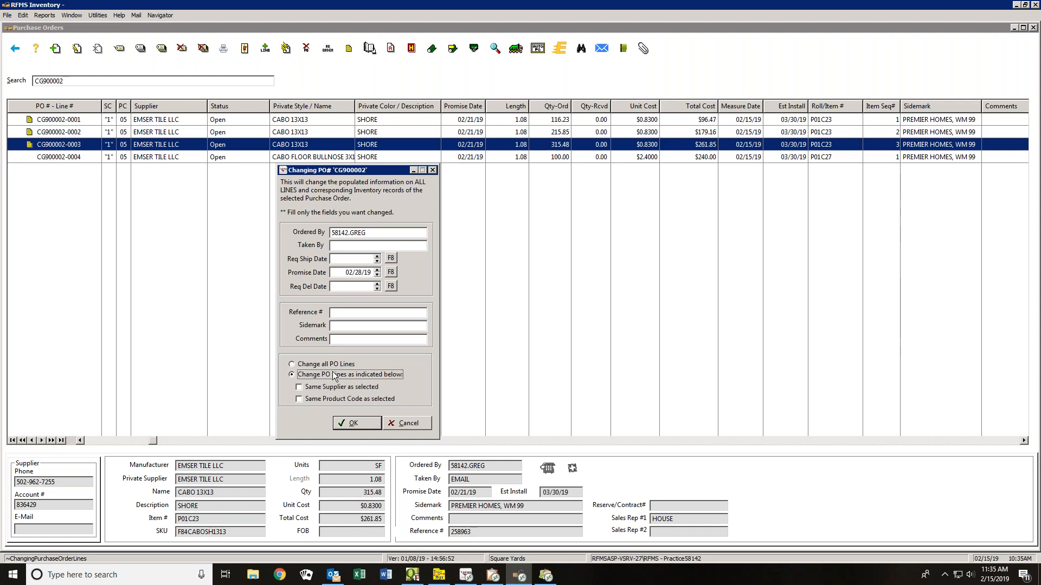
left_click(320, 390)
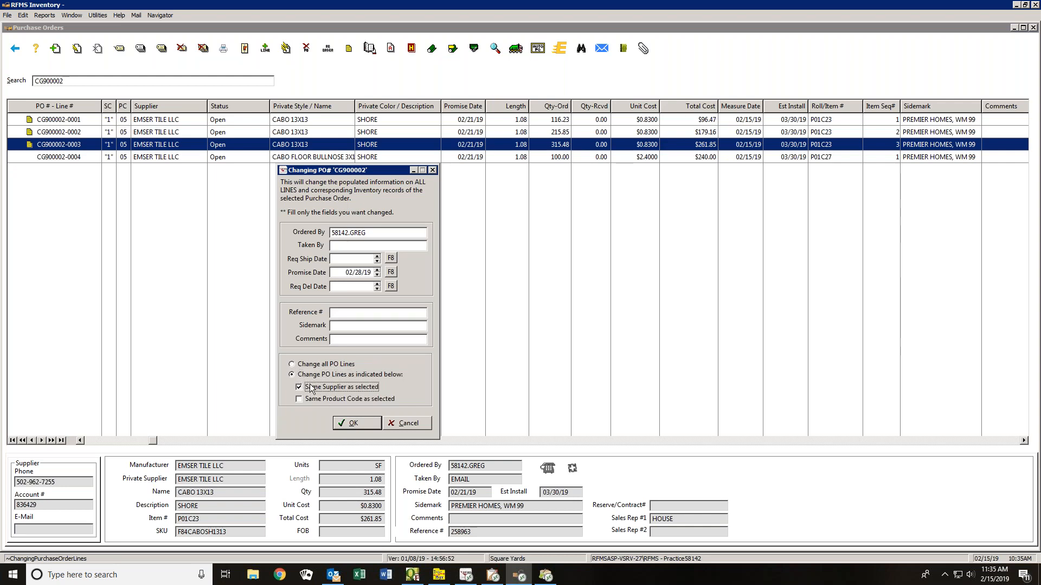
left_click(350, 423)
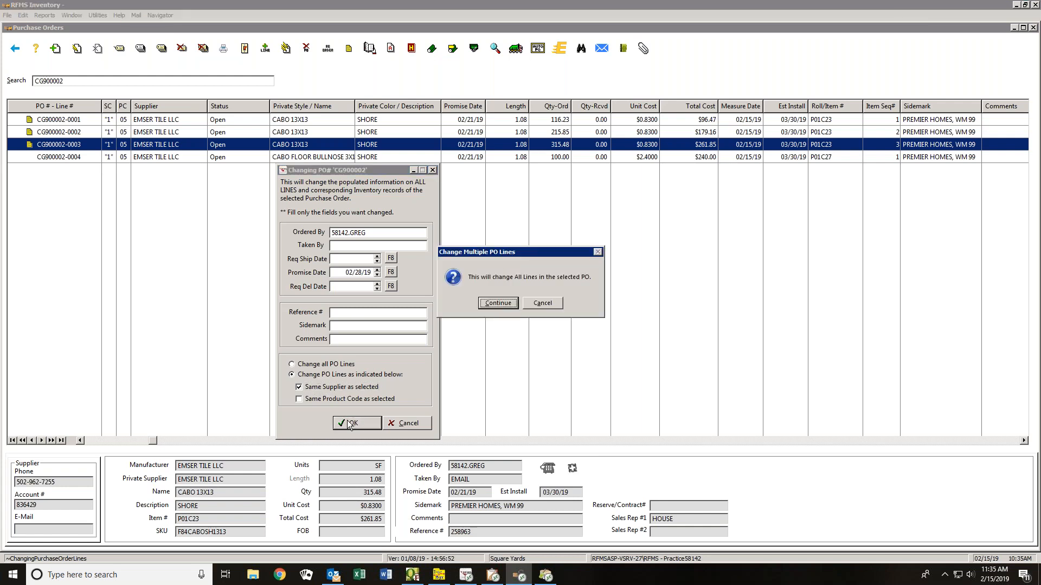
left_click(498, 304)
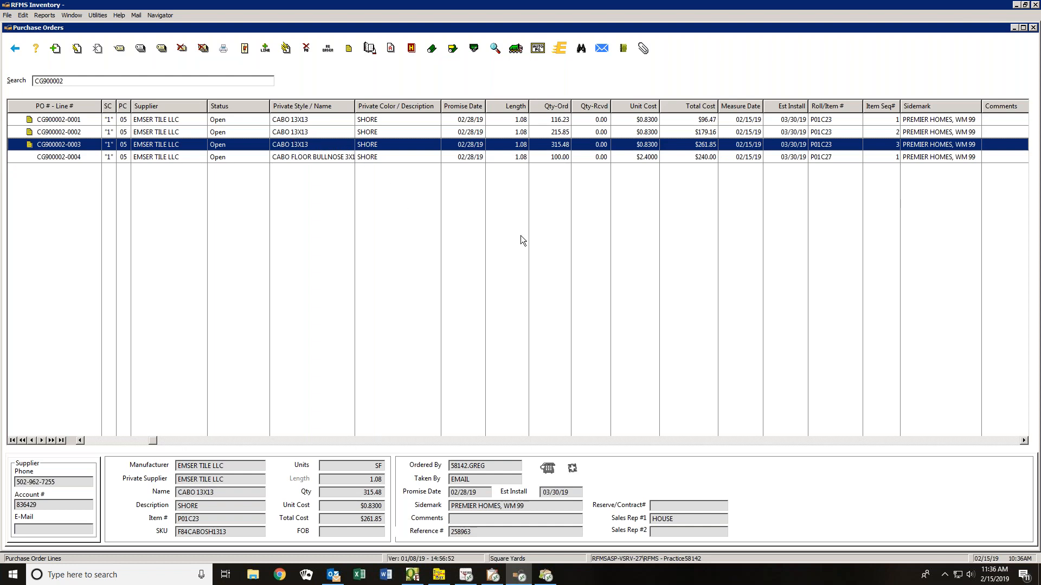
Tag the three CABO 13X13 lines in the To Buy List and combine the matching material into one stock purchase order
left_click(538, 50)
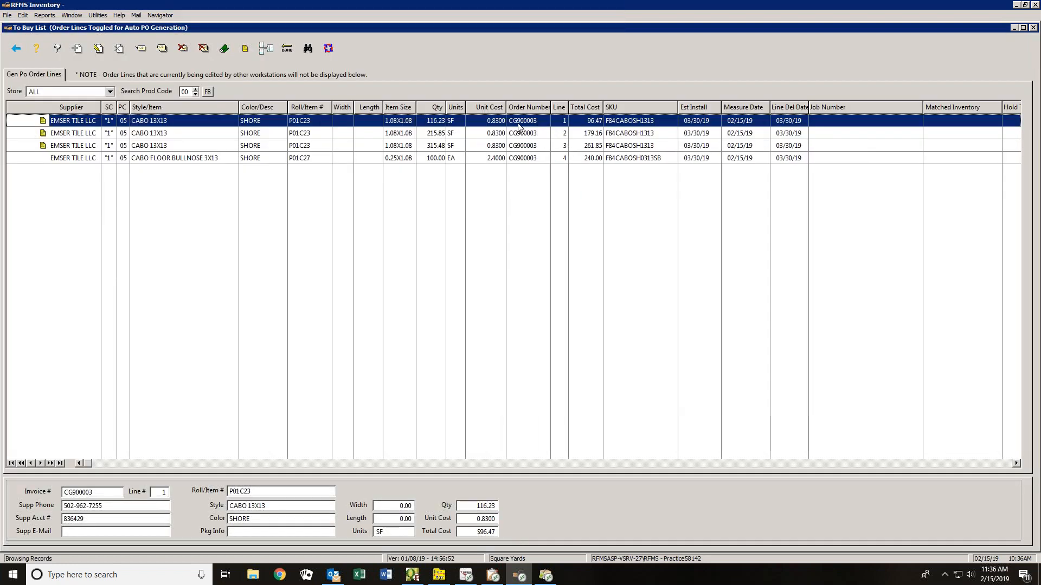
left_click(11, 121)
left_click(12, 133)
left_click(13, 146)
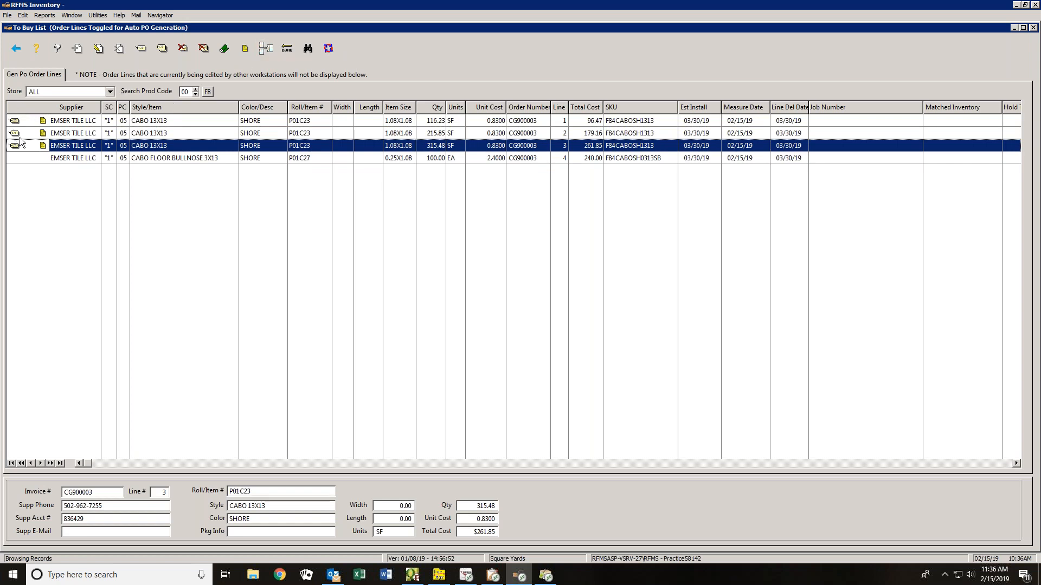
left_click(268, 50)
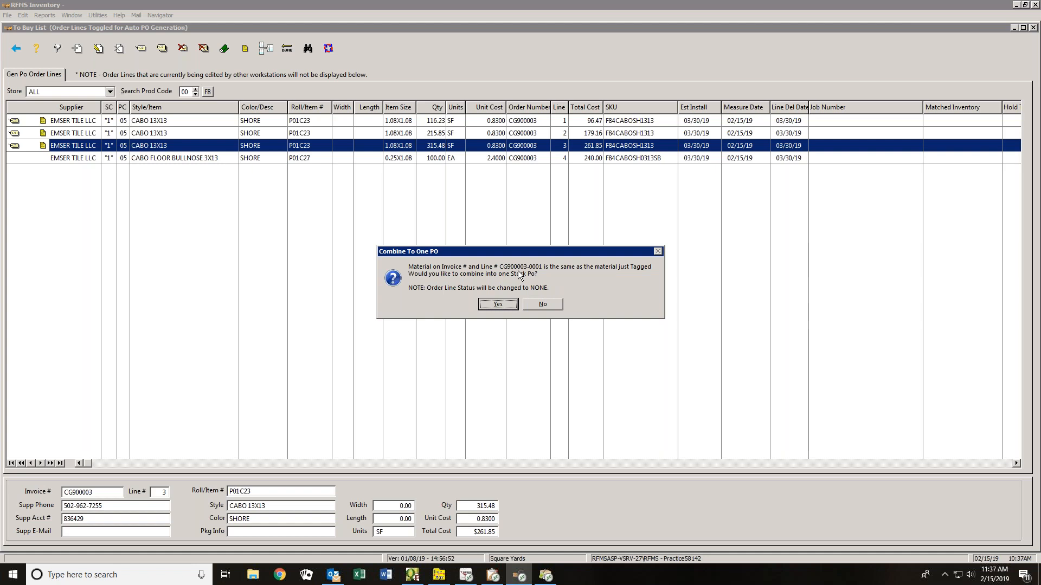
left_click(498, 304)
left_click(497, 305)
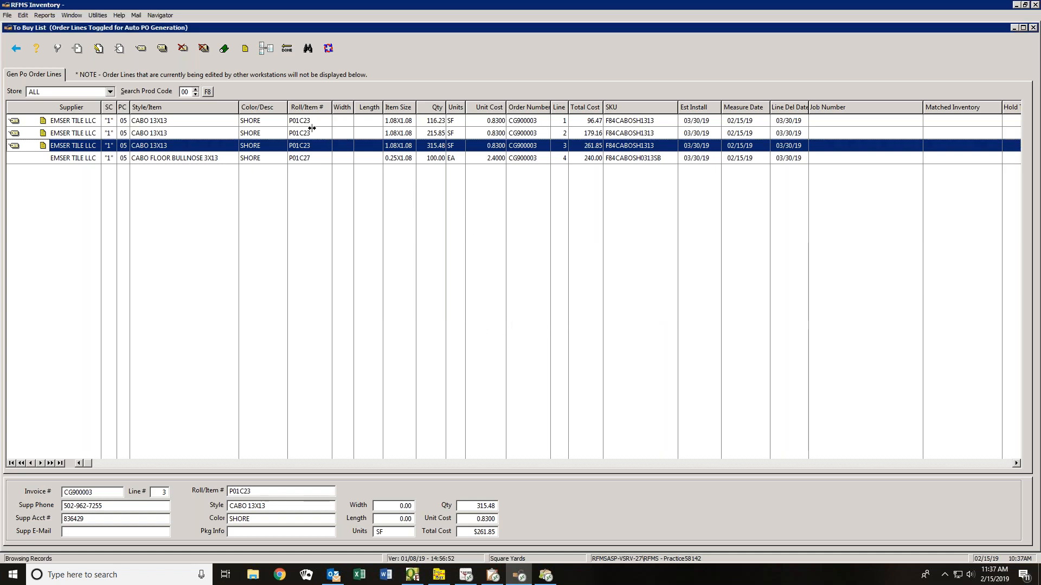
Generate the purchase order for the tagged lines using a Stock PO # ("#ST") number, keeping the other generation options
left_click(286, 50)
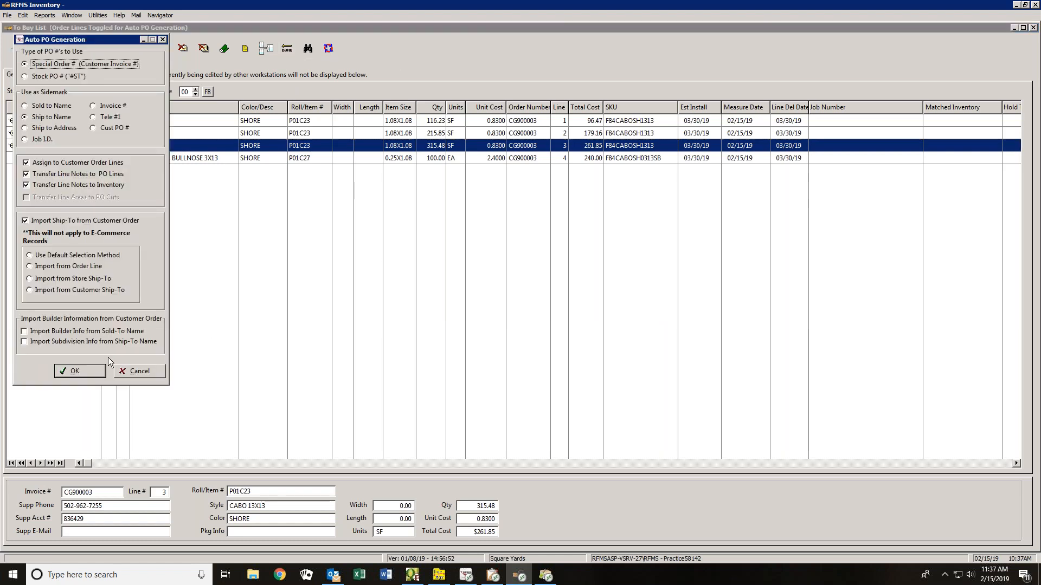
left_click(53, 77)
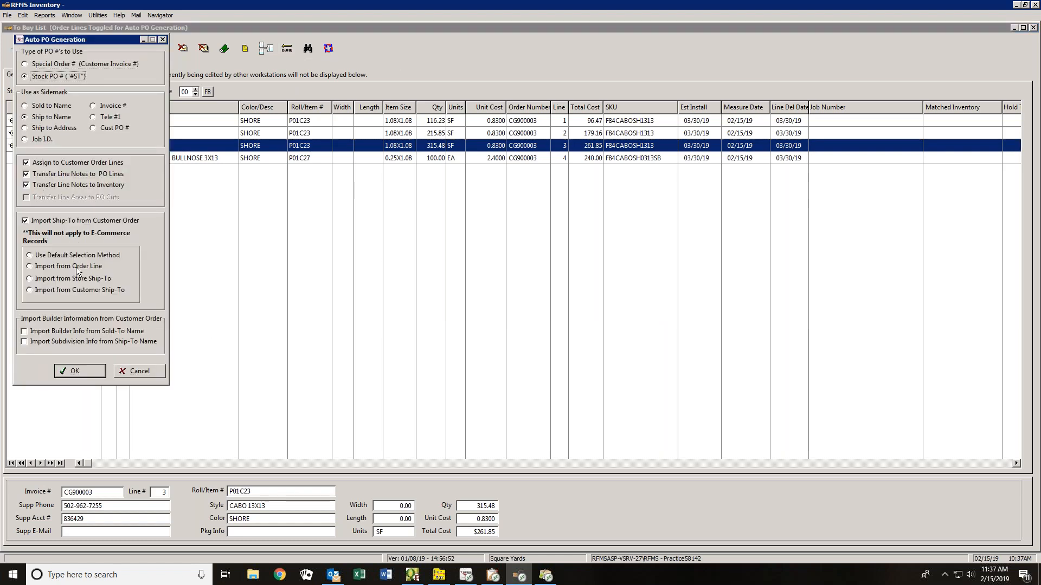
left_click(71, 372)
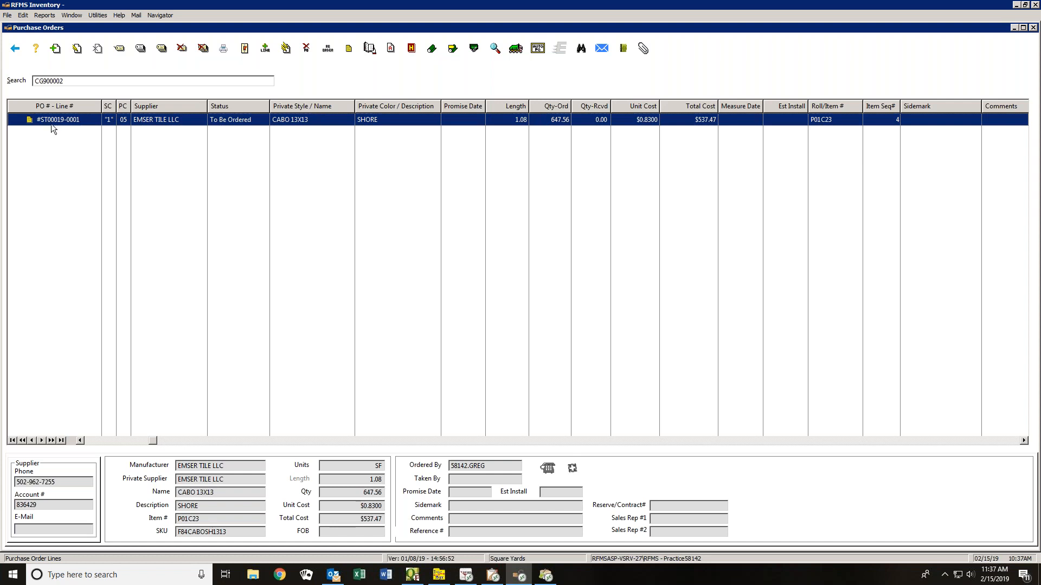
Assign the stock purchase order's material to each of the three matching CABO 13X13 customer order lines at their full quantities
left_click(391, 50)
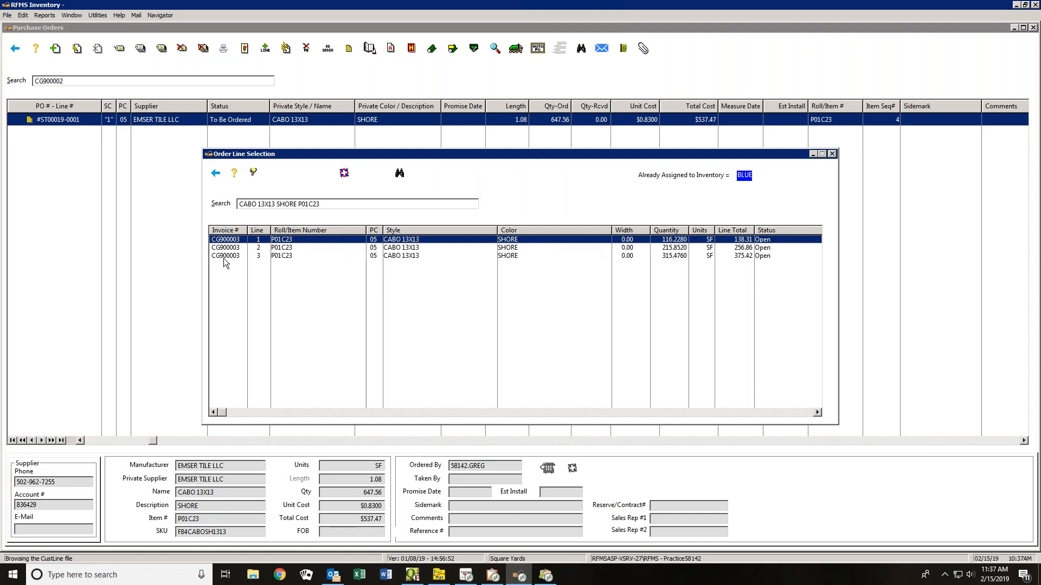
left_click(253, 174)
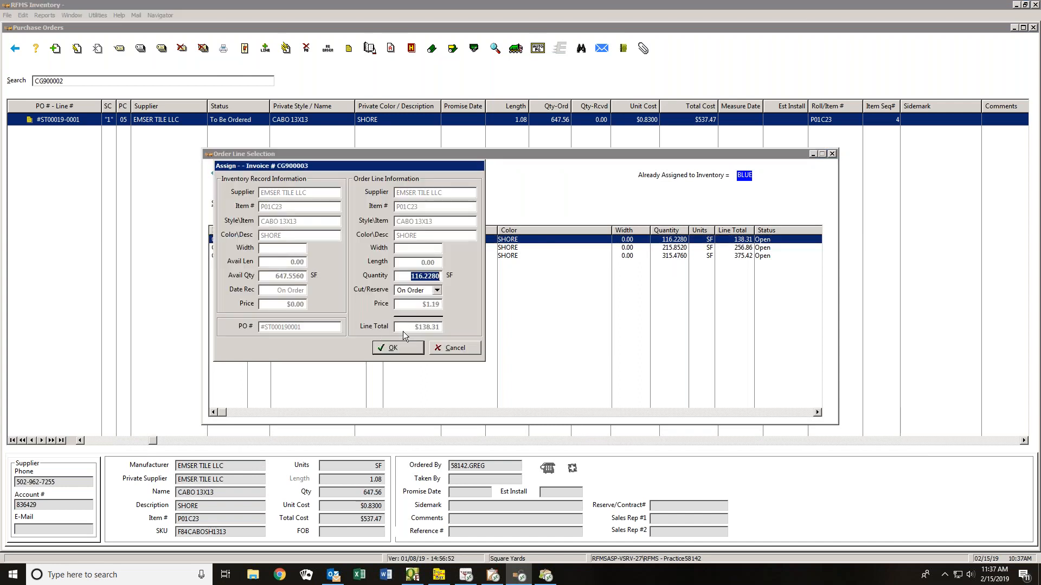
left_click(398, 348)
left_click(497, 303)
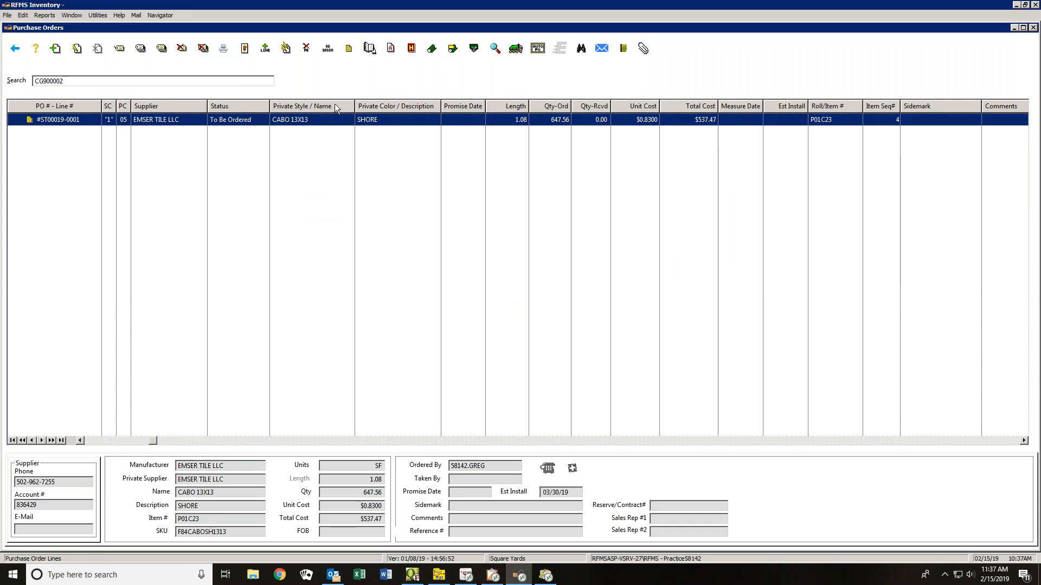
left_click(390, 48)
left_click(253, 172)
left_click(398, 348)
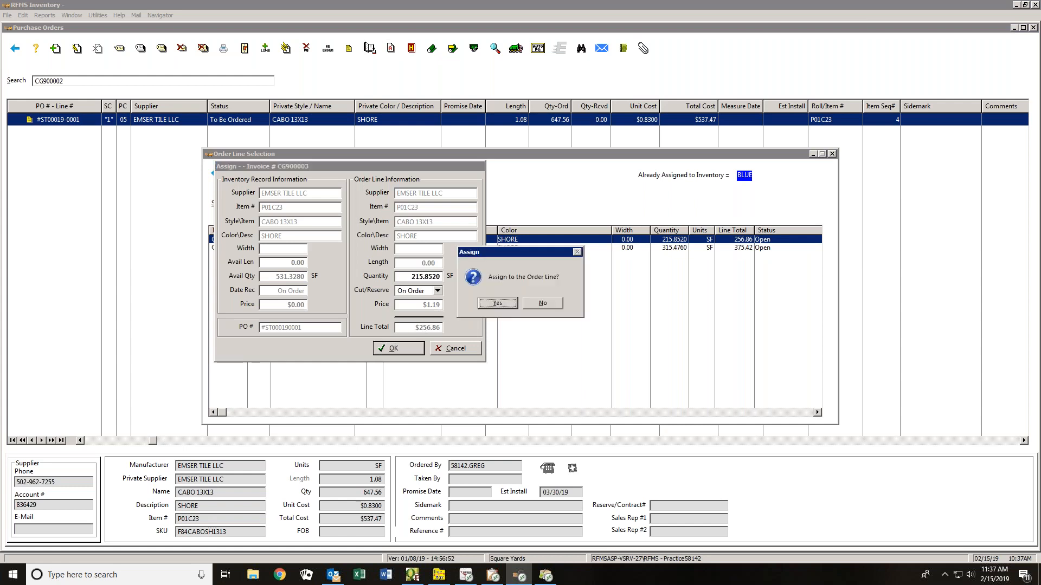
left_click(494, 305)
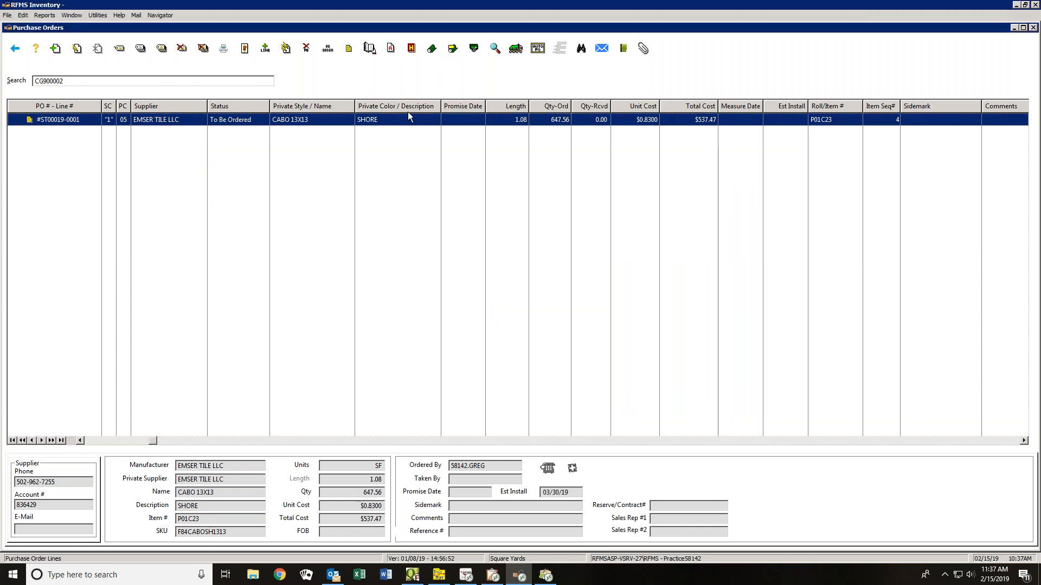
left_click(390, 48)
left_click(253, 173)
left_click(405, 348)
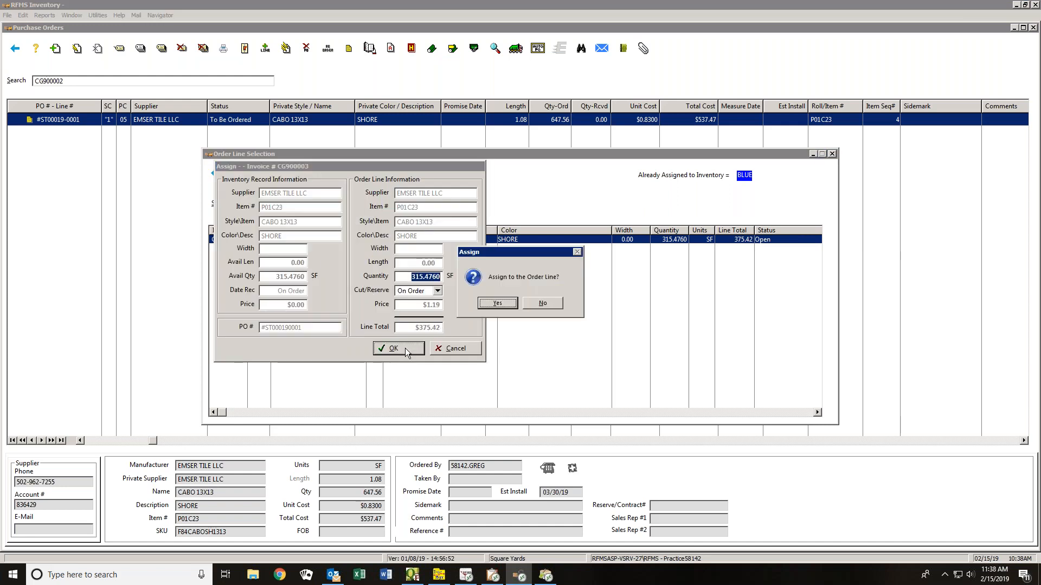
left_click(496, 305)
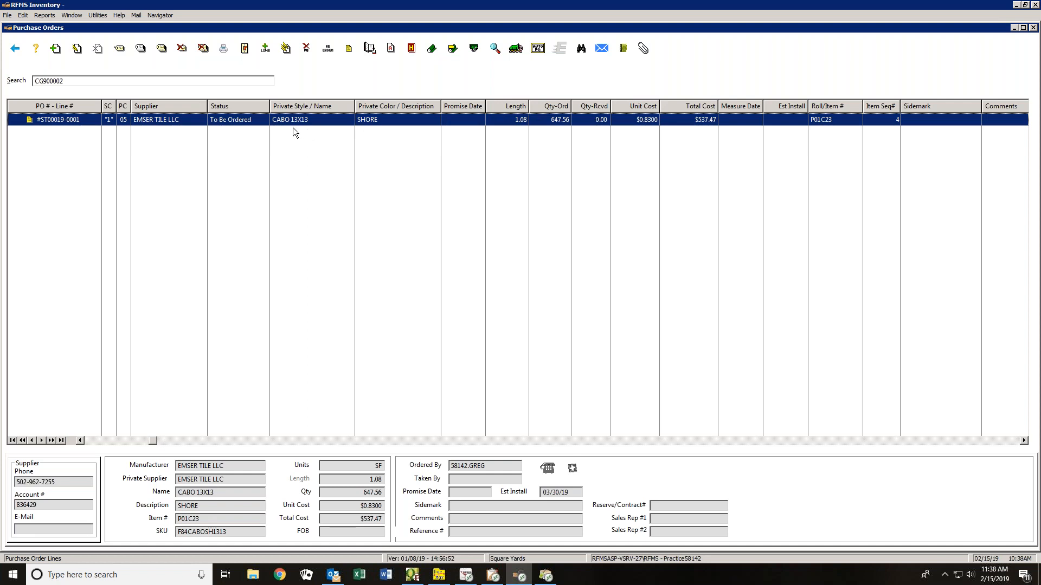
Set Taken By to FAX and the requested delivery date to 02/21/19 on the stock purchase order line, saving without a promise date
double_click(251, 120)
left_click(300, 196)
type("EMAIL")
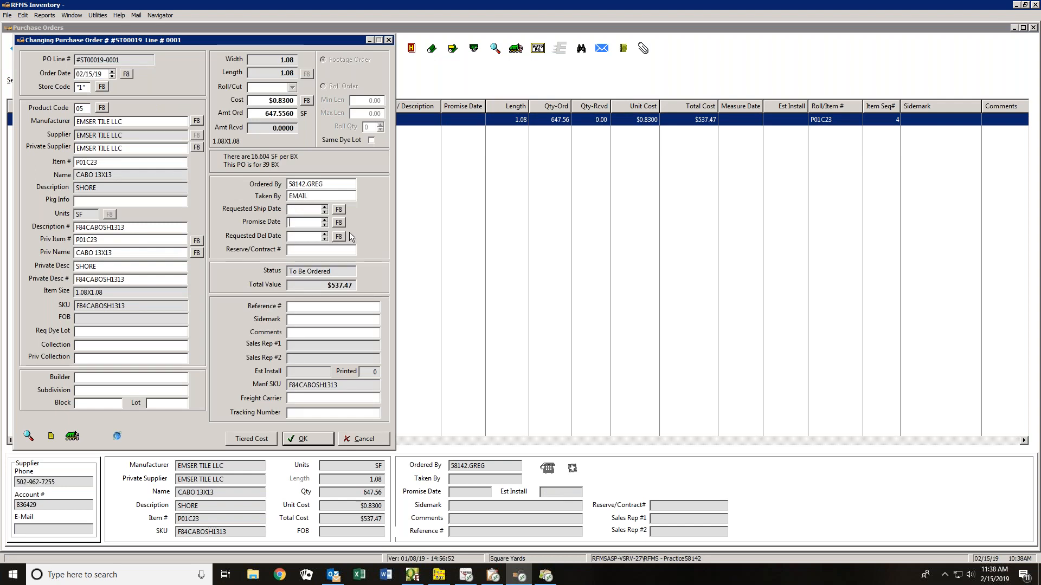
key("Tab")
type("02/21/19")
key("Tab")
double_click(312, 198)
type("FAX")
key("Tab")
left_click(321, 444)
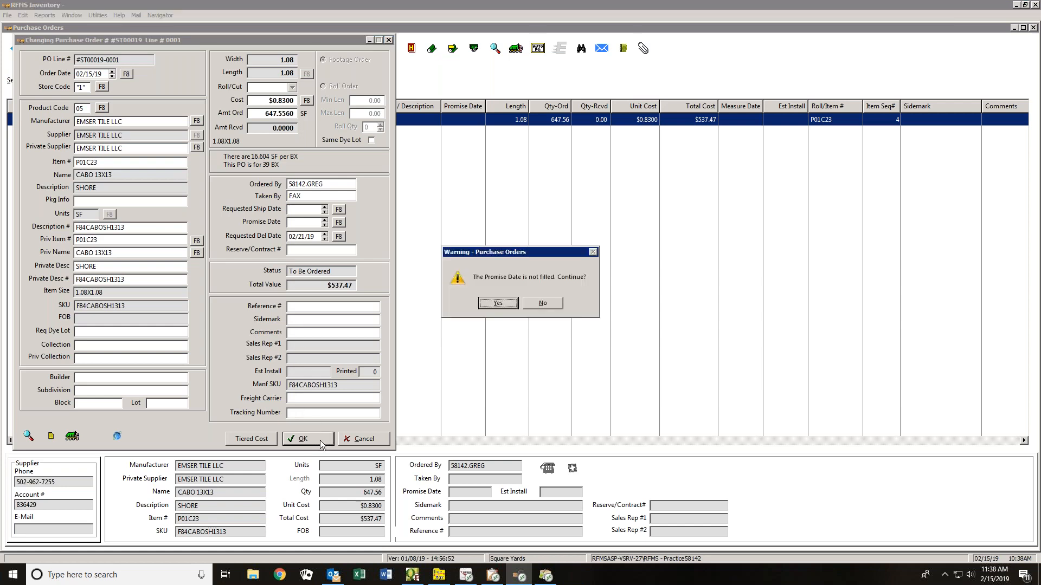
left_click(498, 304)
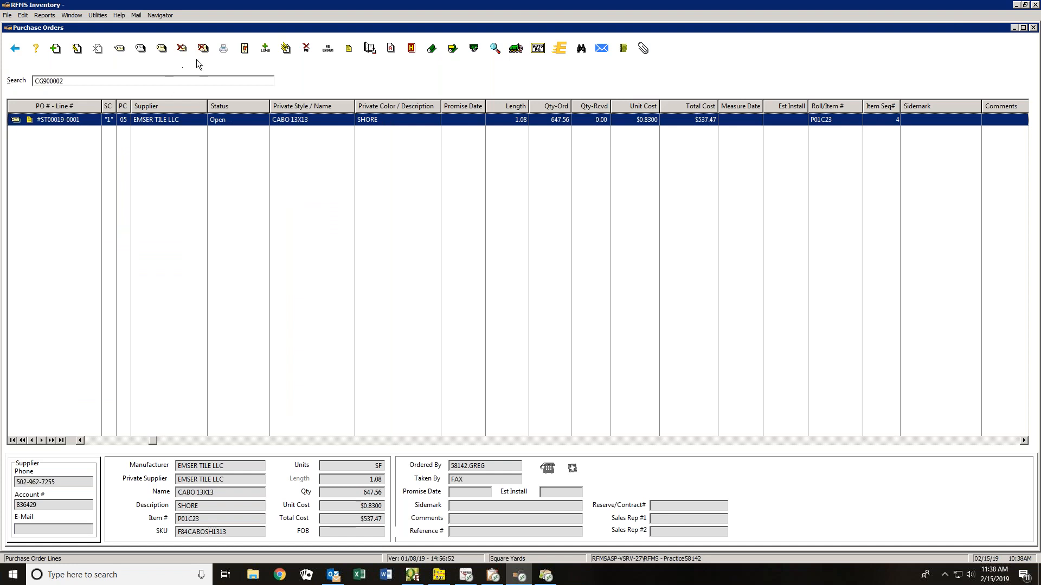
Open the print options for the stock purchase order and close them without printing
left_click(223, 49)
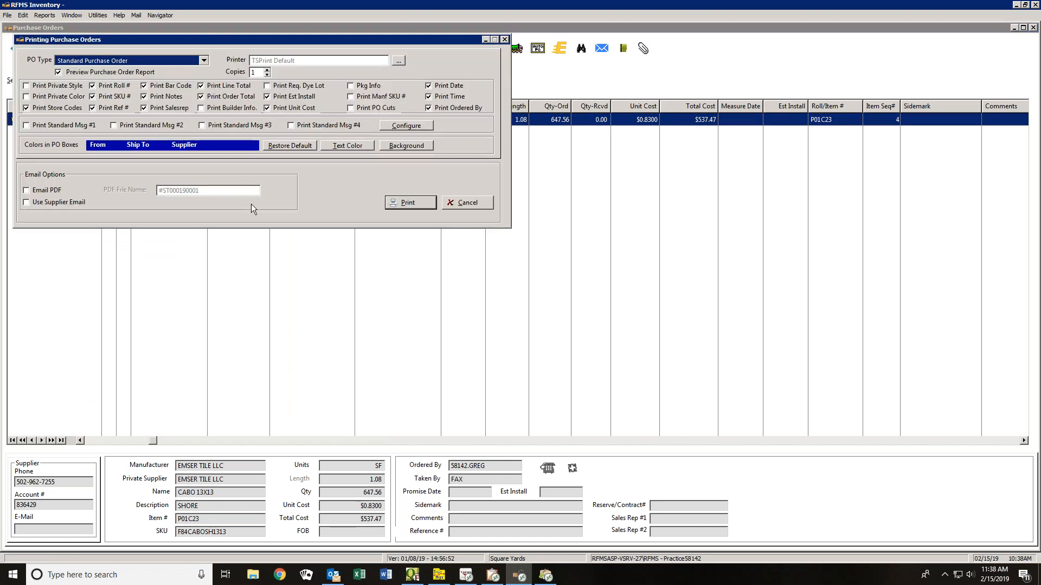
left_click(467, 202)
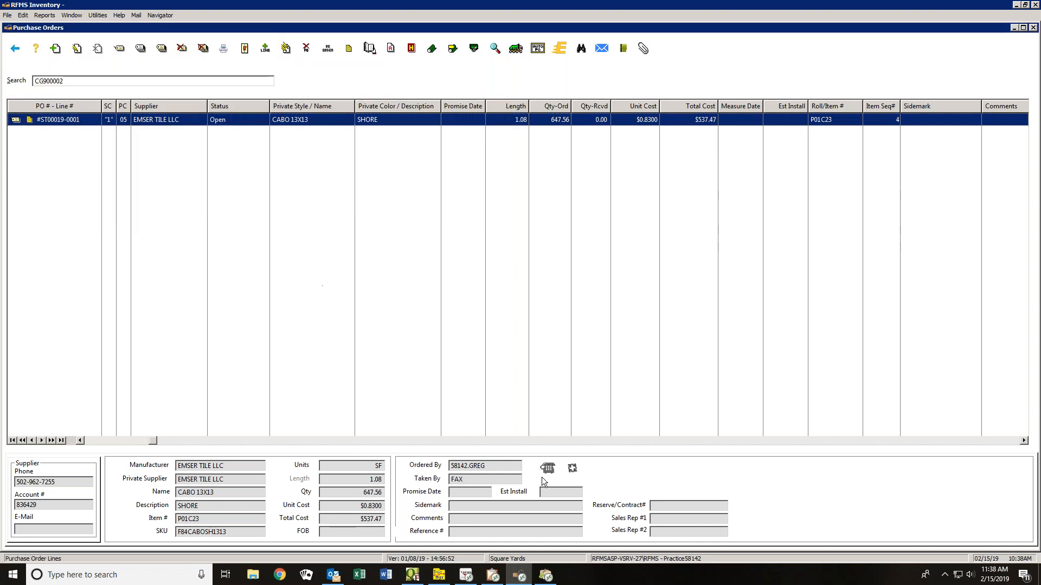
Switch to RFMS Order Entry, review the first line's purchase order on the second PREMIER HOMES order, and save the order unchanged
left_click(494, 575)
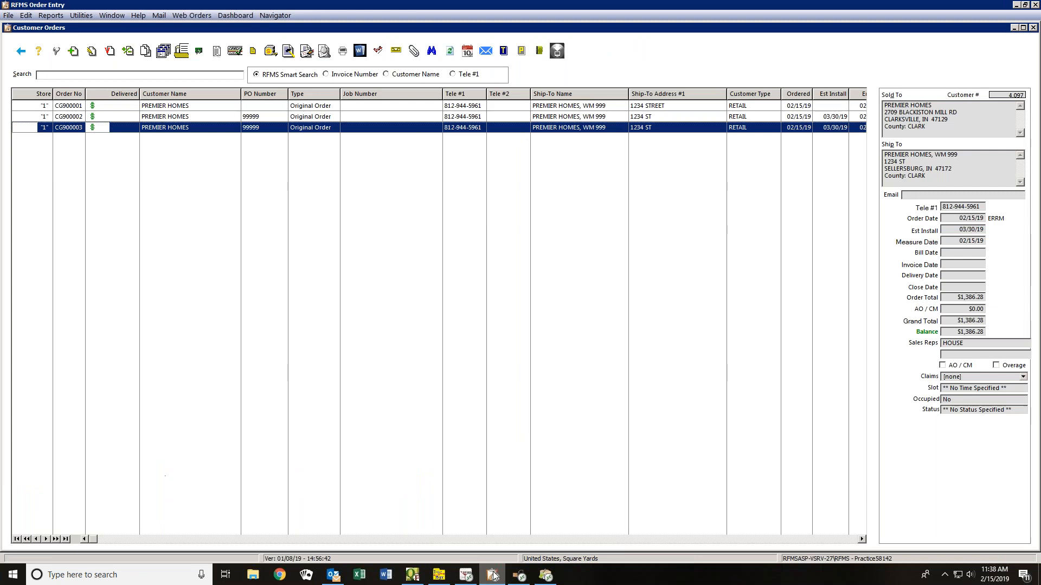
left_click(190, 117)
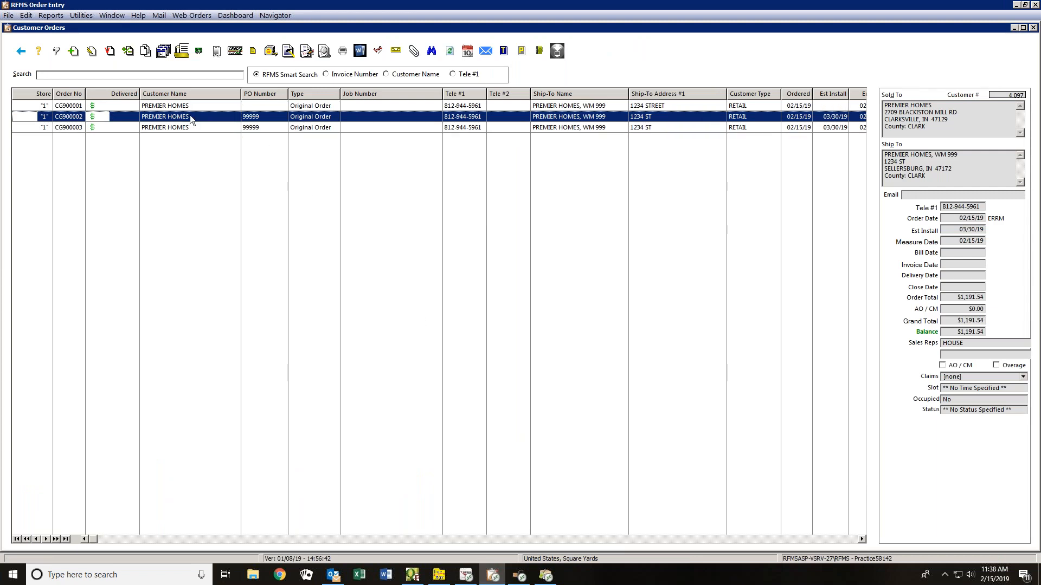
double_click(219, 116)
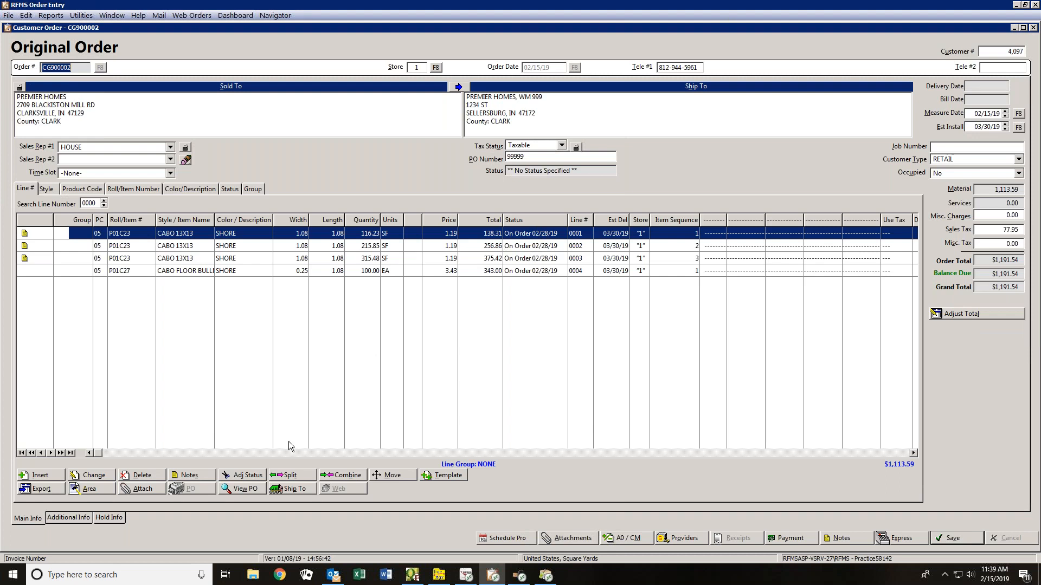
left_click(249, 489)
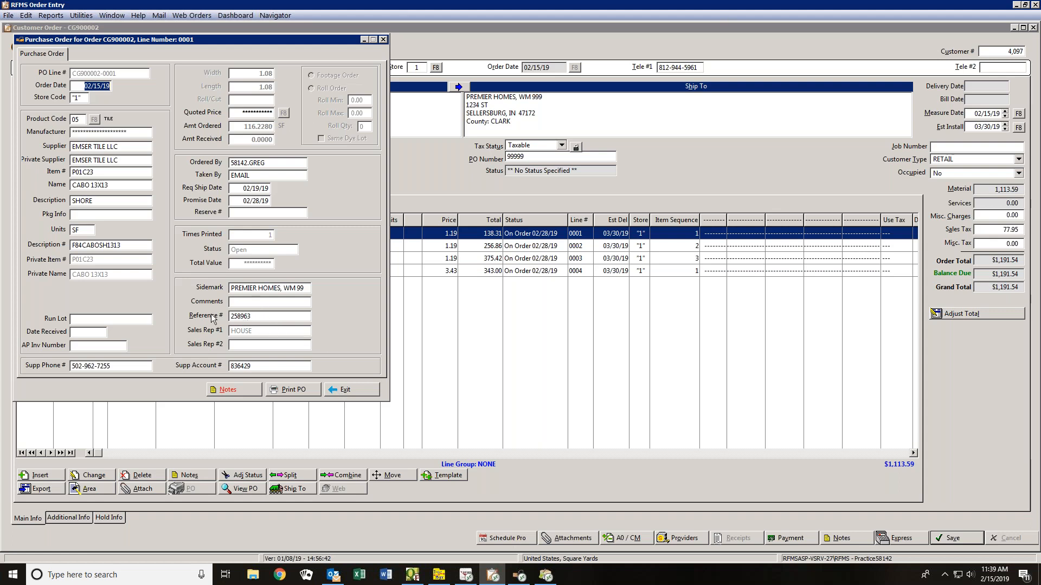
left_click(359, 391)
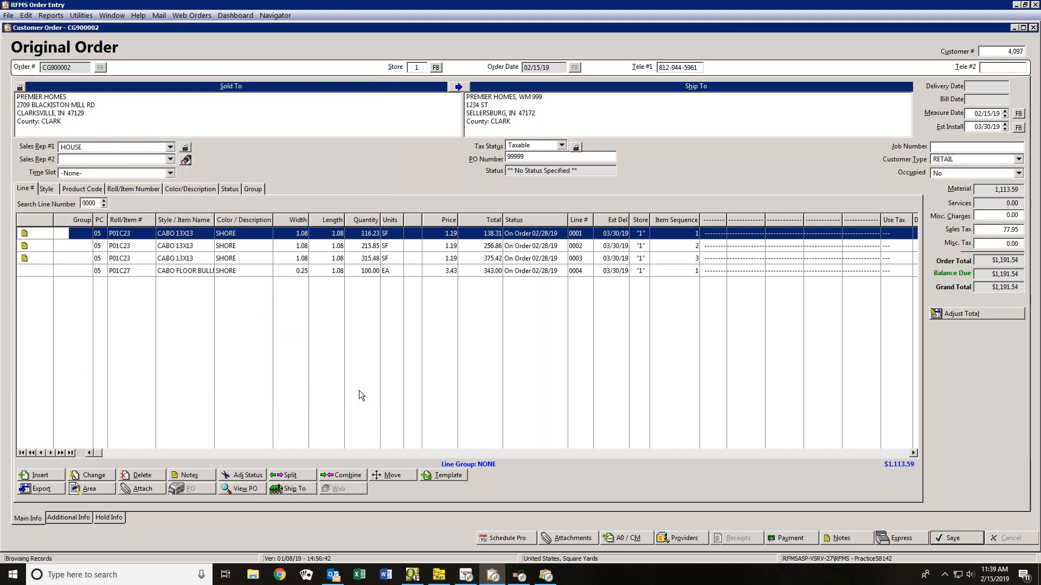
left_click(955, 537)
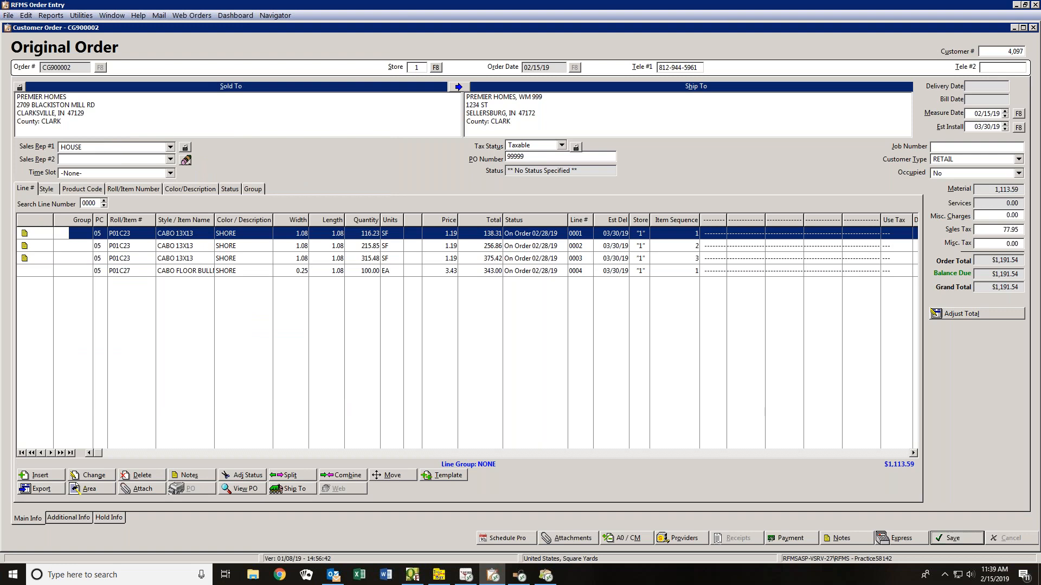
Try to open the third PREMIER HOMES customer order
left_click(343, 127)
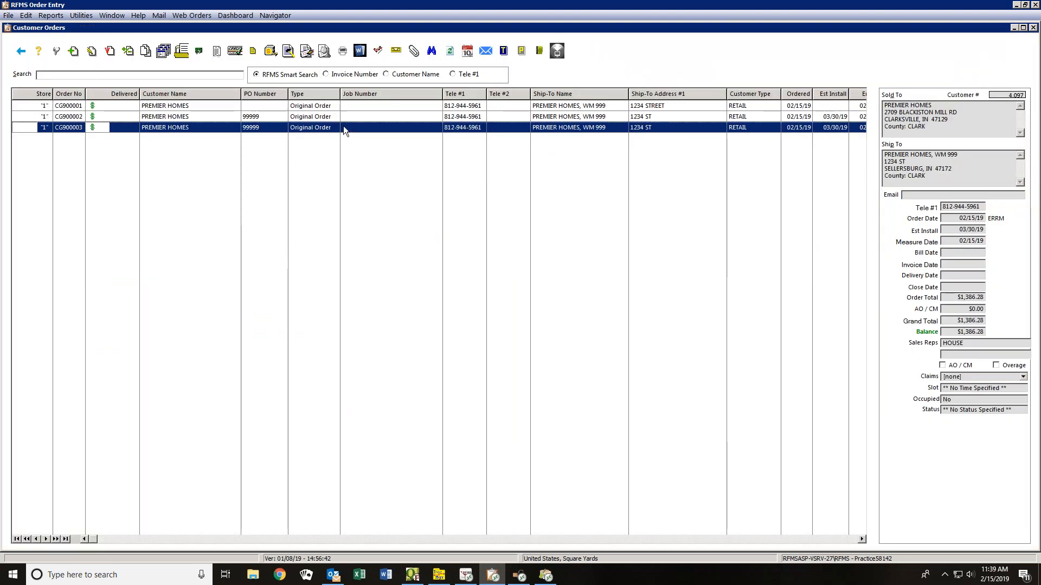
double_click(175, 127)
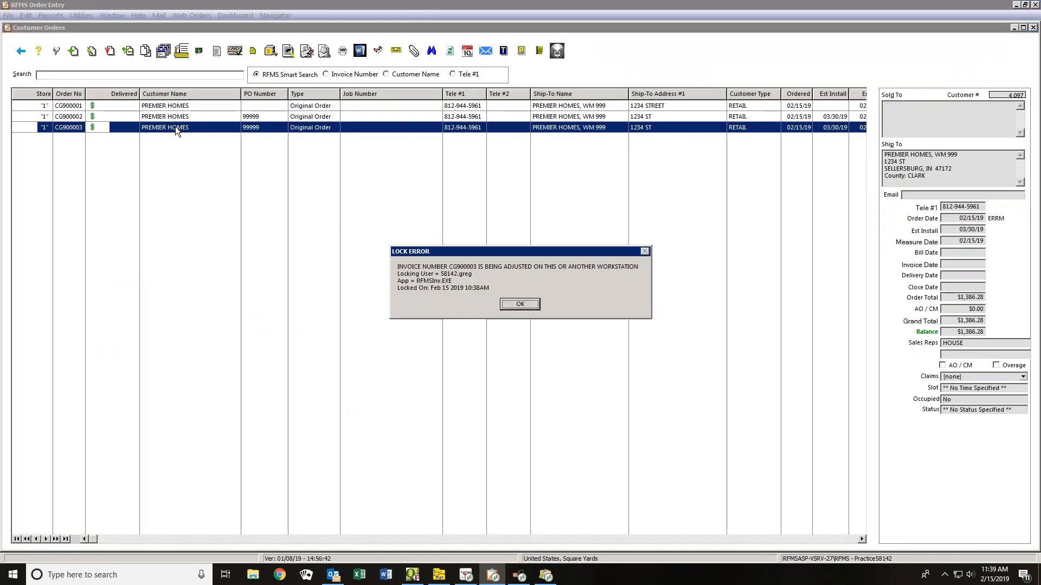
left_click(529, 304)
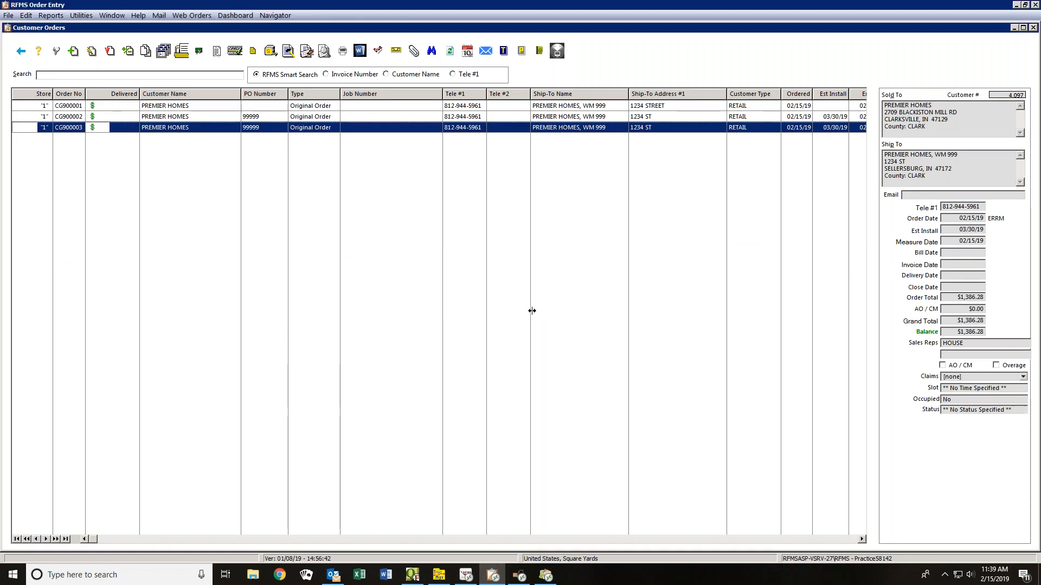
Try to open the third PREMIER HOMES order, review its order lines in view-only mode, and return to the order list
double_click(178, 125)
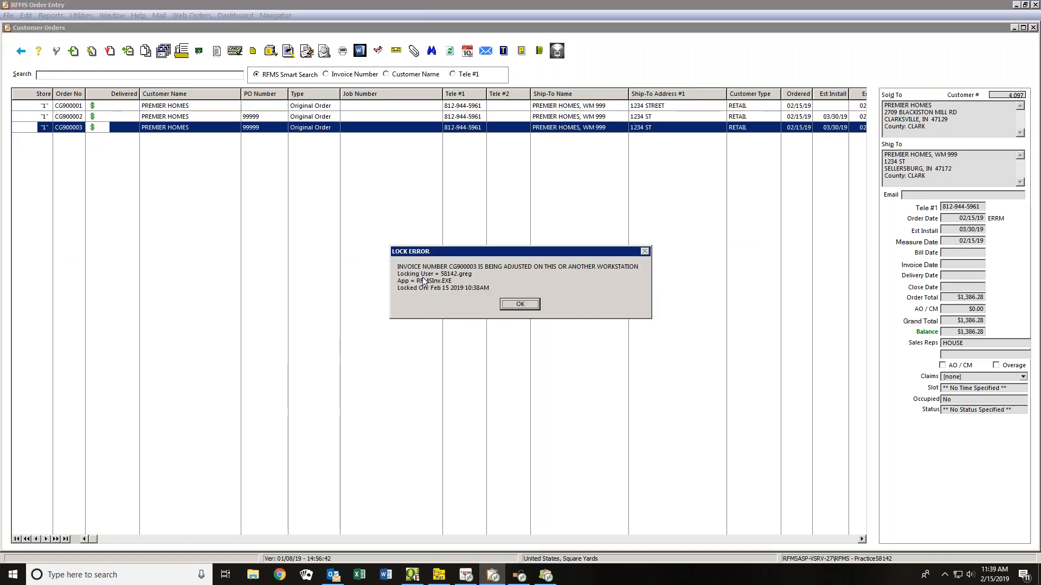
left_click(520, 304)
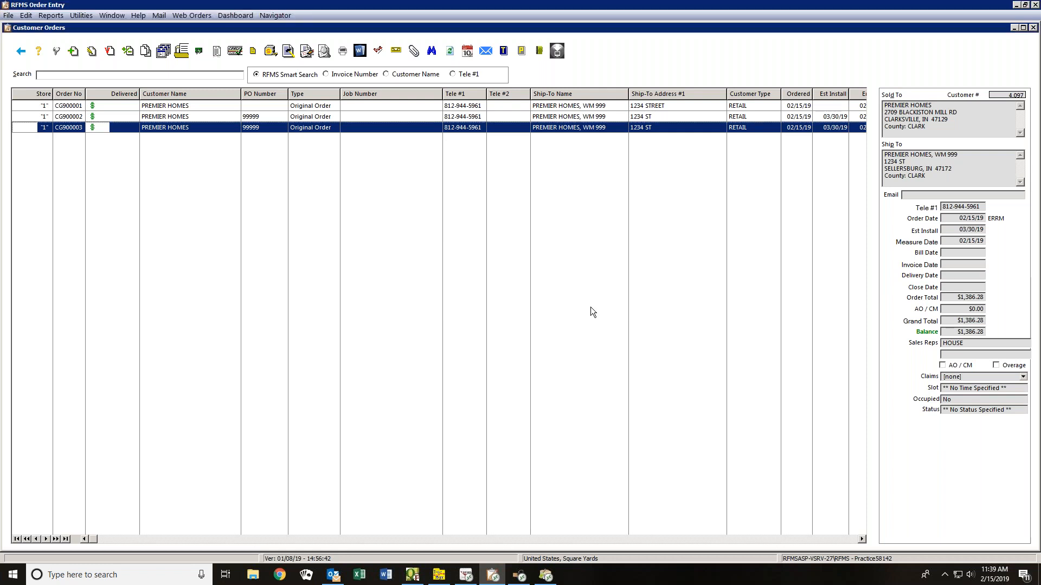
left_click(182, 52)
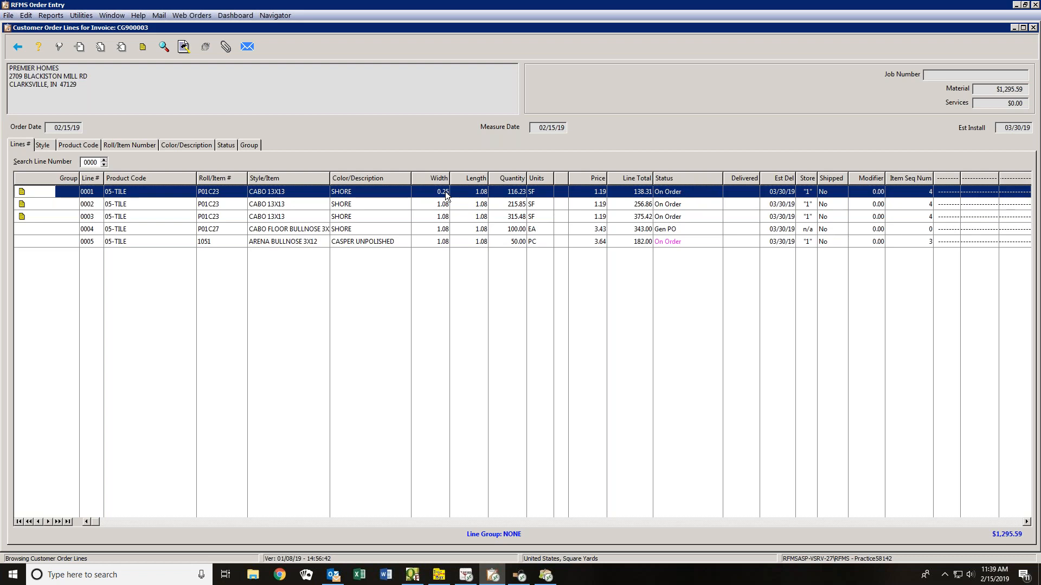
left_click(18, 47)
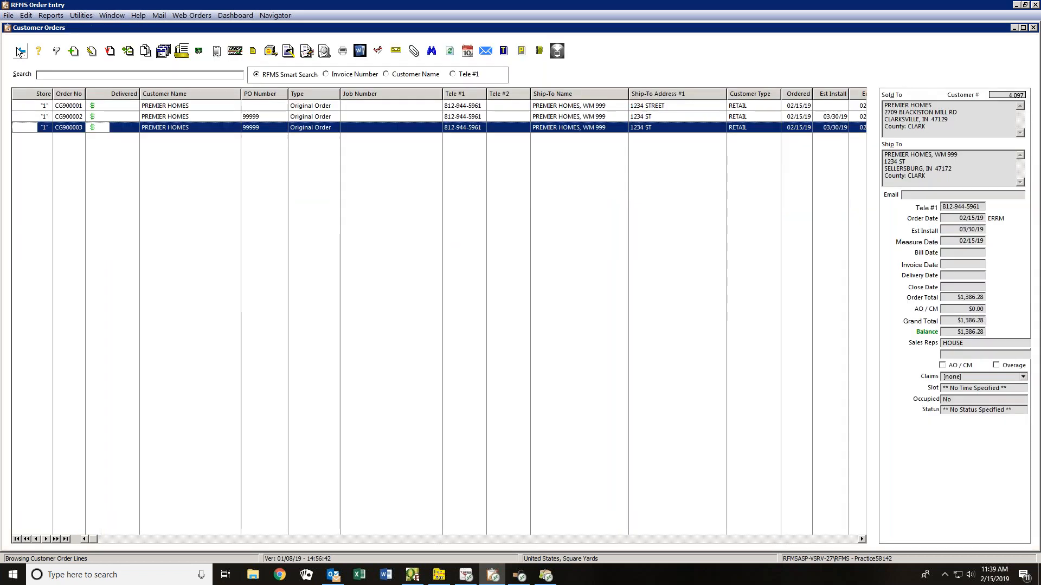
Switch to RFMS Inventory and generate a stock purchase order from the To Buy List for CABO FLOOR BULLNOSE 3X13, using Ship to Name as sidemark
left_click(519, 575)
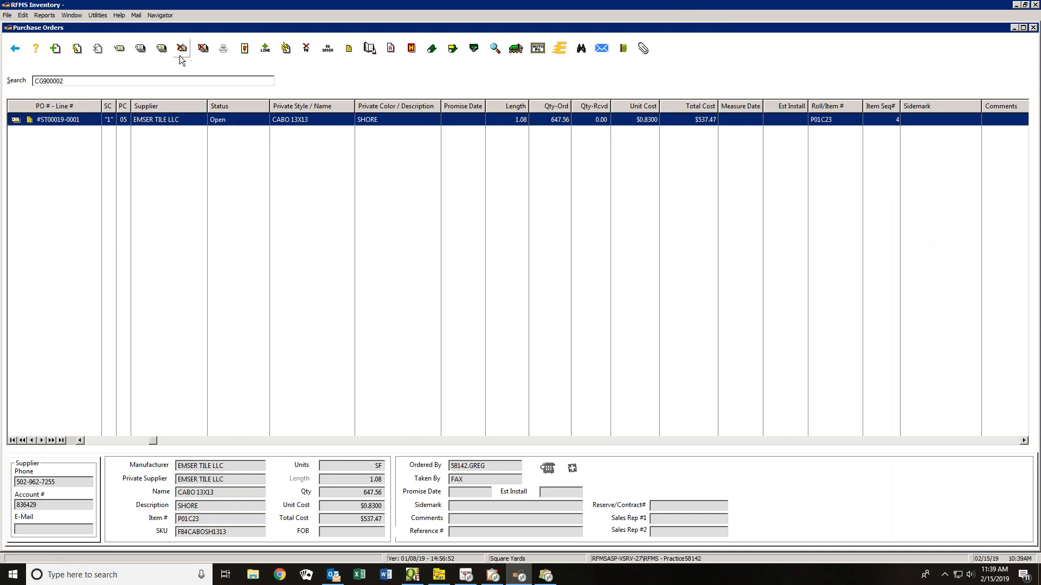
left_click(534, 51)
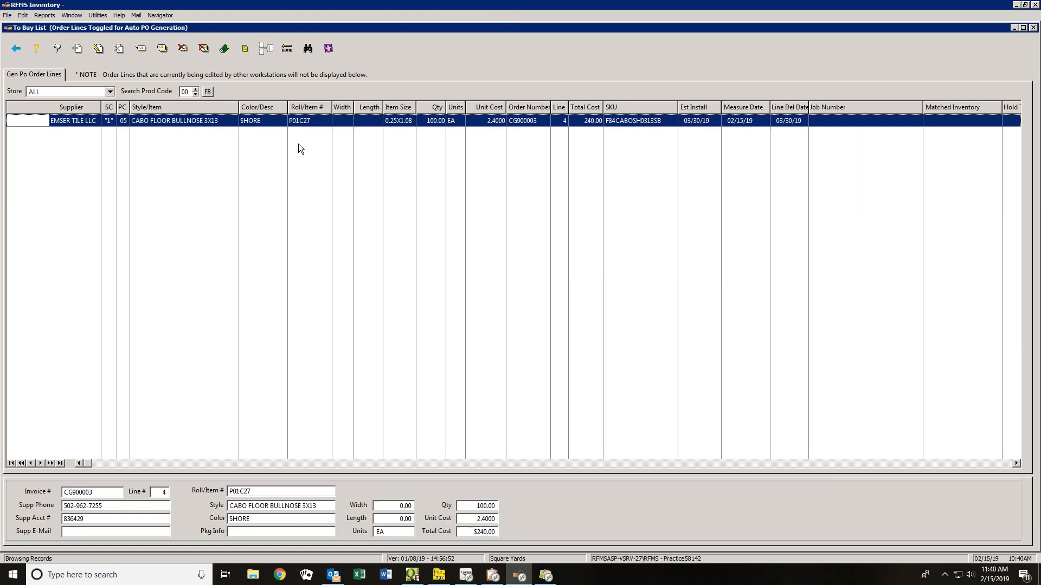
left_click(142, 49)
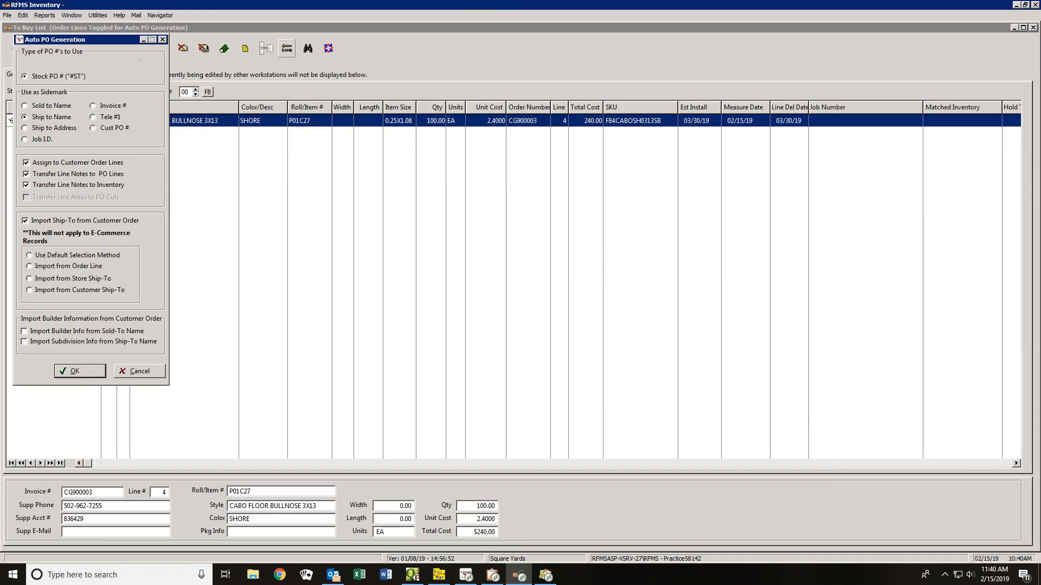
key("Return")
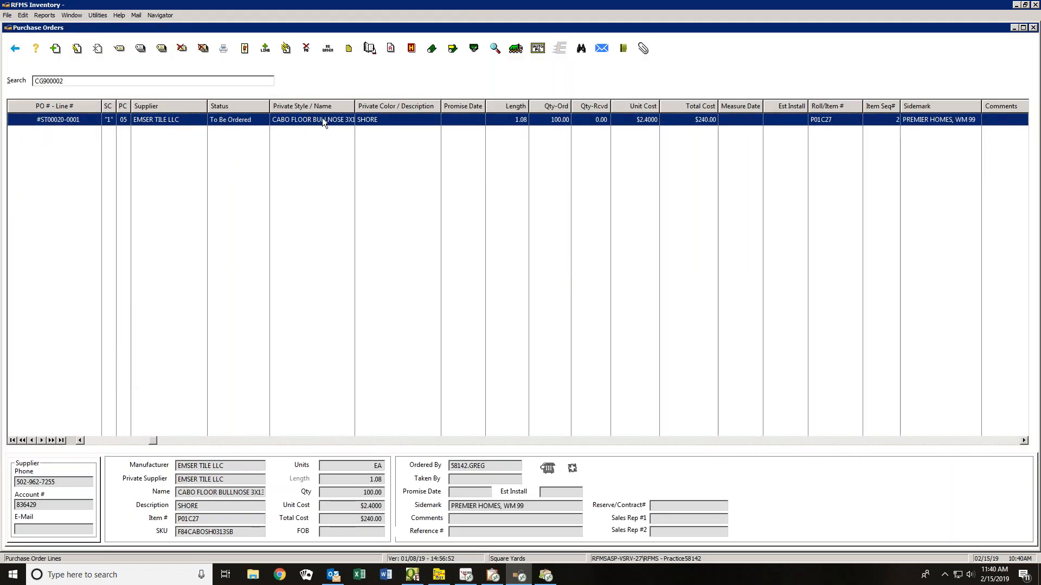
Review the CABO FLOOR BULLNOSE 3X13 purchase order line without changing it, and cancel only that PO line
double_click(322, 119)
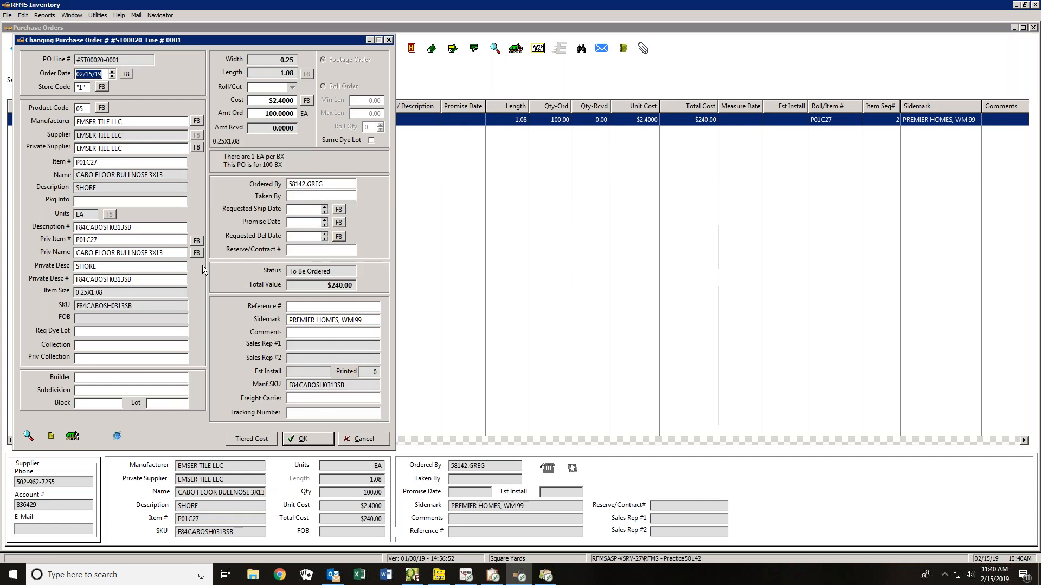
left_click(351, 439)
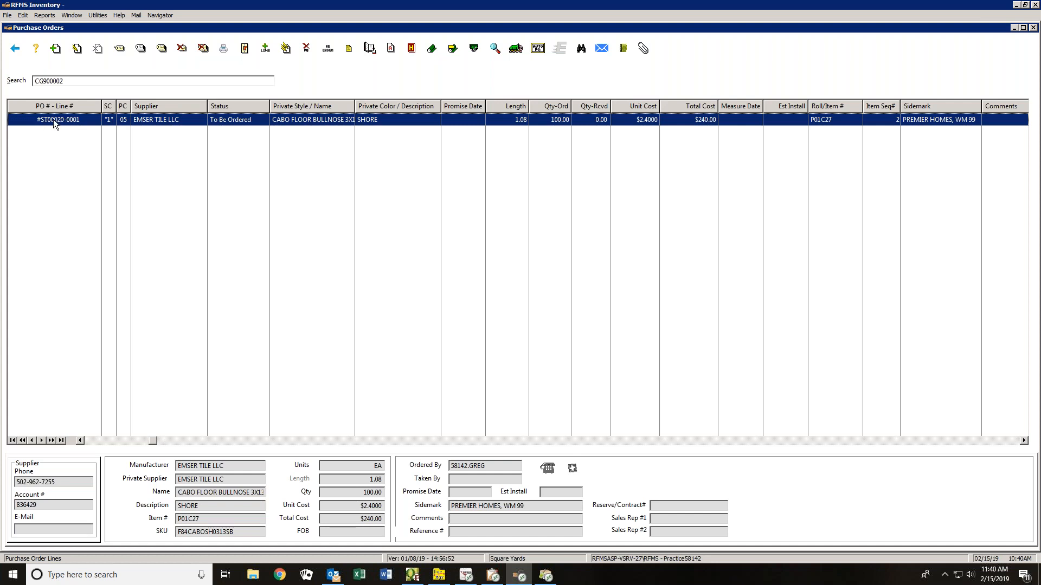
left_click(304, 52)
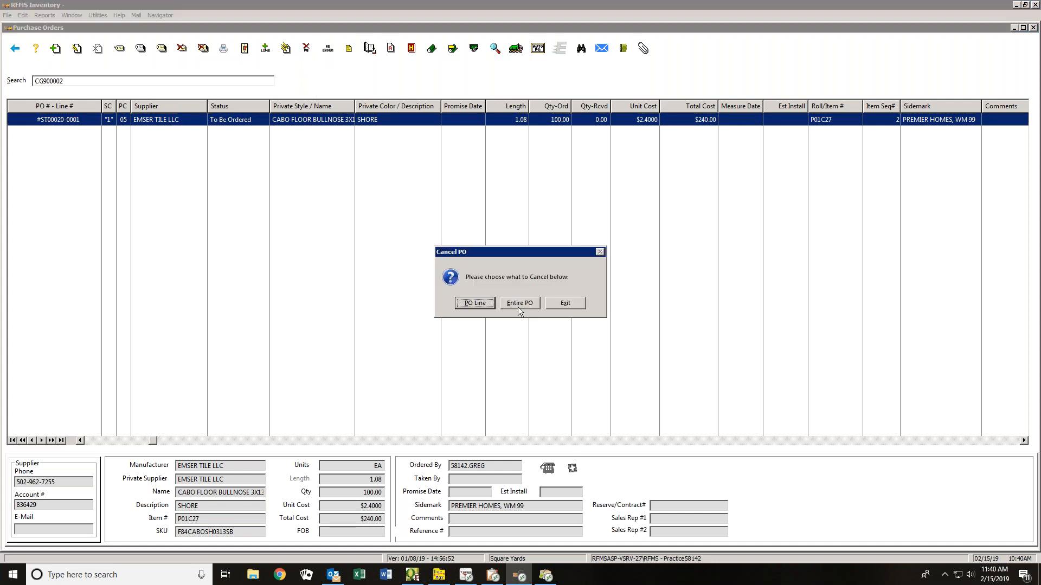
left_click(480, 303)
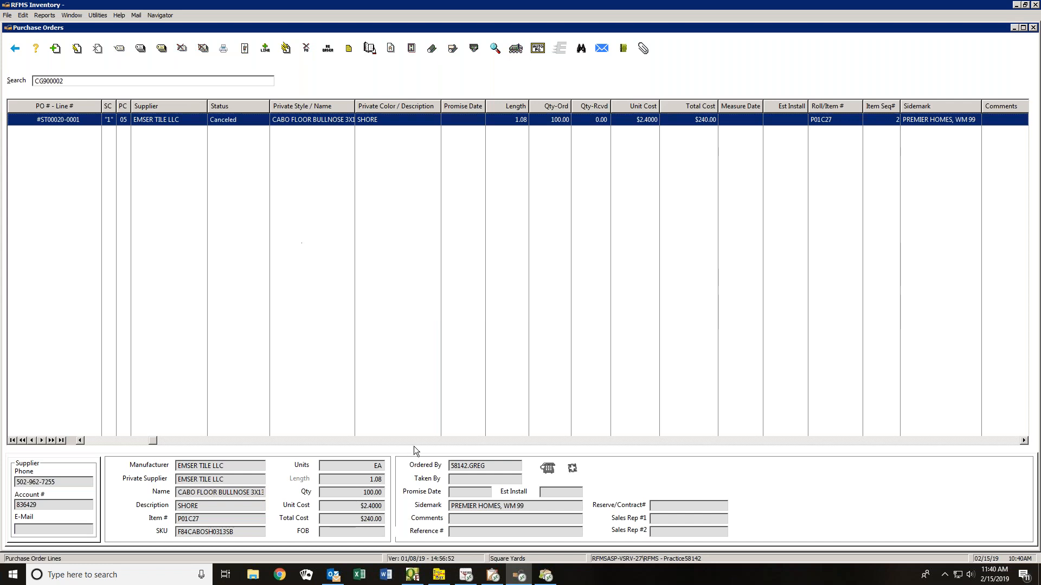
Switch to RFMS Order Entry, open the third PREMIER HOMES order, and set line 0005, ARENA BULLNOSE 3X12, to Gen PO status
left_click(491, 576)
double_click(305, 128)
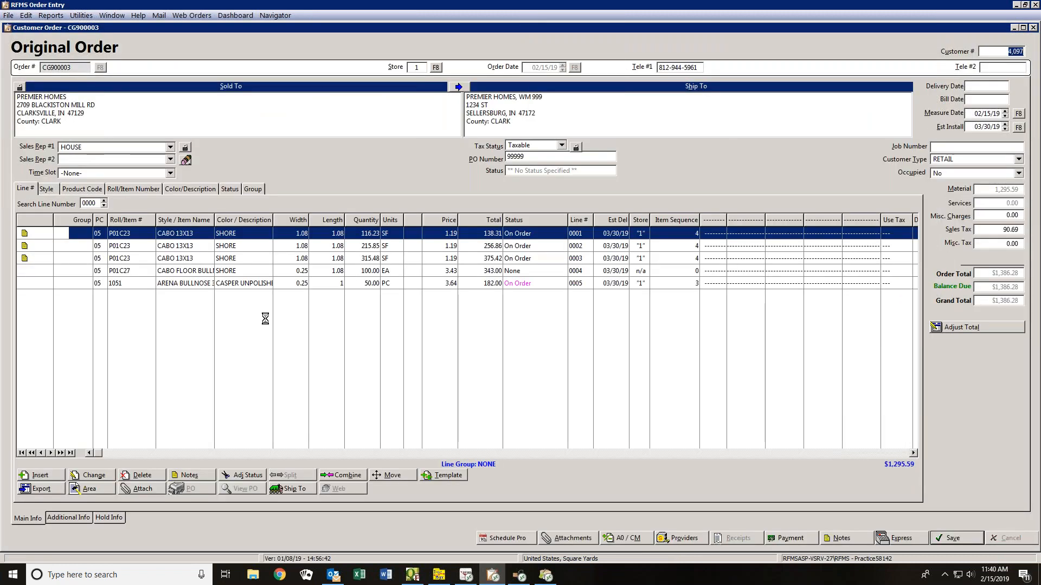
double_click(244, 284)
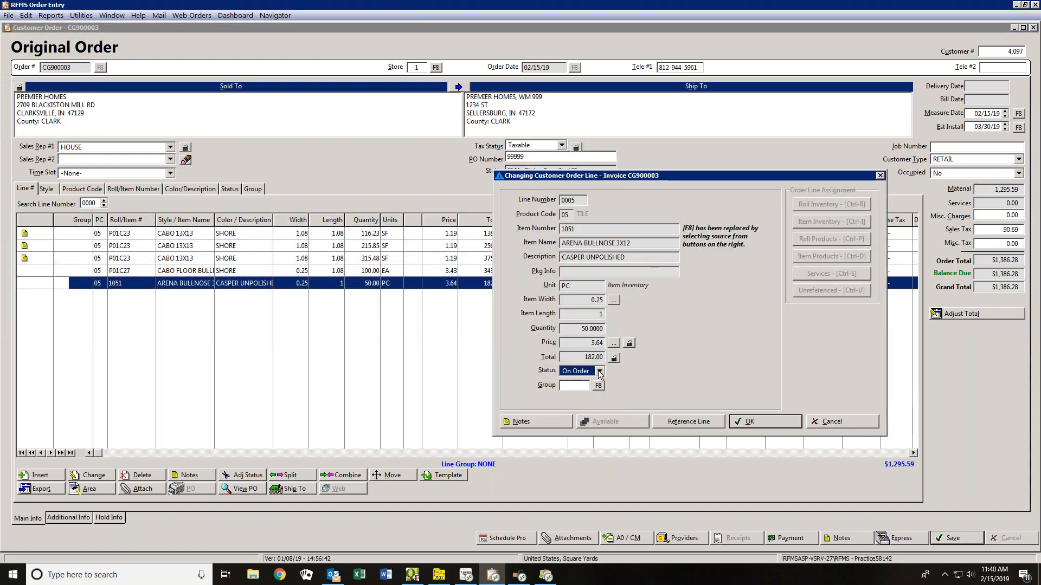
left_click(600, 372)
left_click(575, 392)
left_click(756, 423)
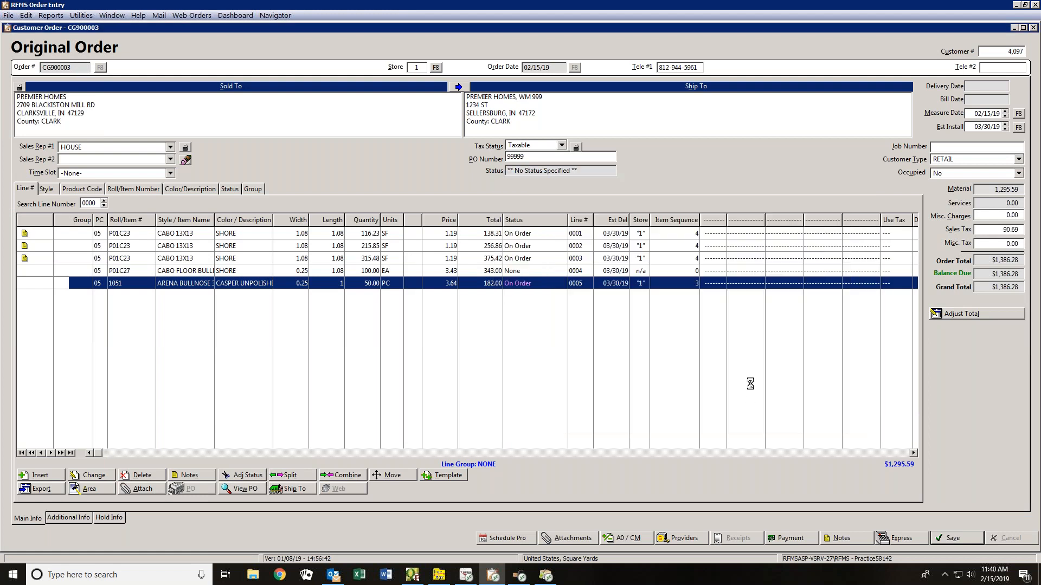
Set the status of order line 0004, CABO FLOOR BULLNOSE 3X13, to Gen PO
left_click(518, 274)
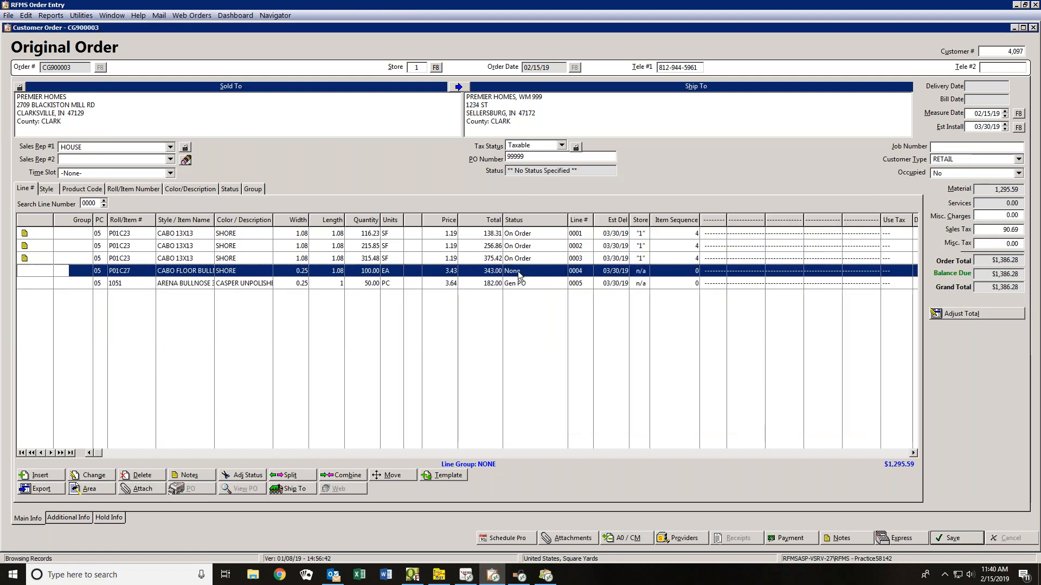
double_click(518, 274)
left_click(599, 371)
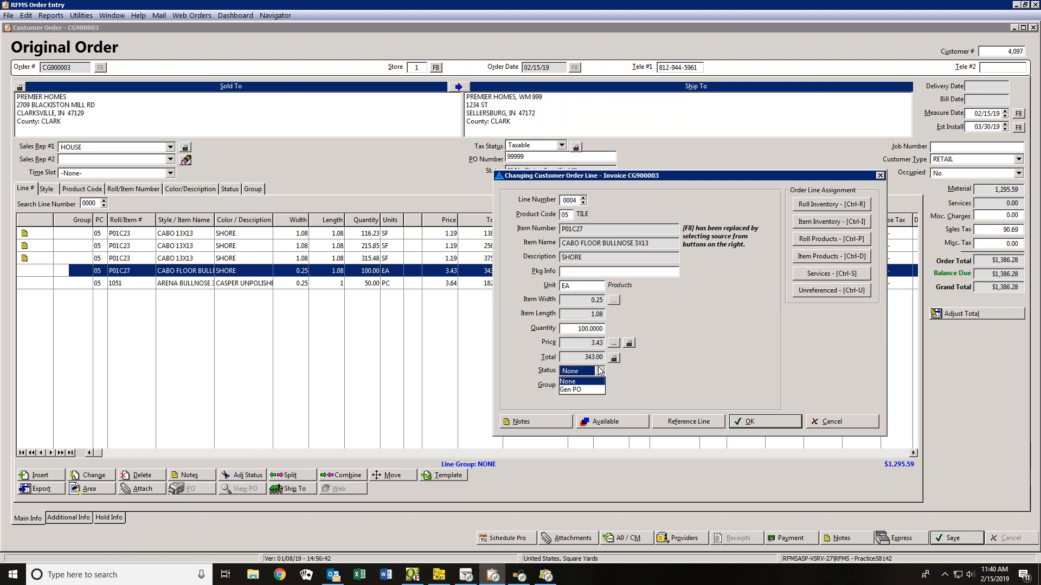
left_click(587, 390)
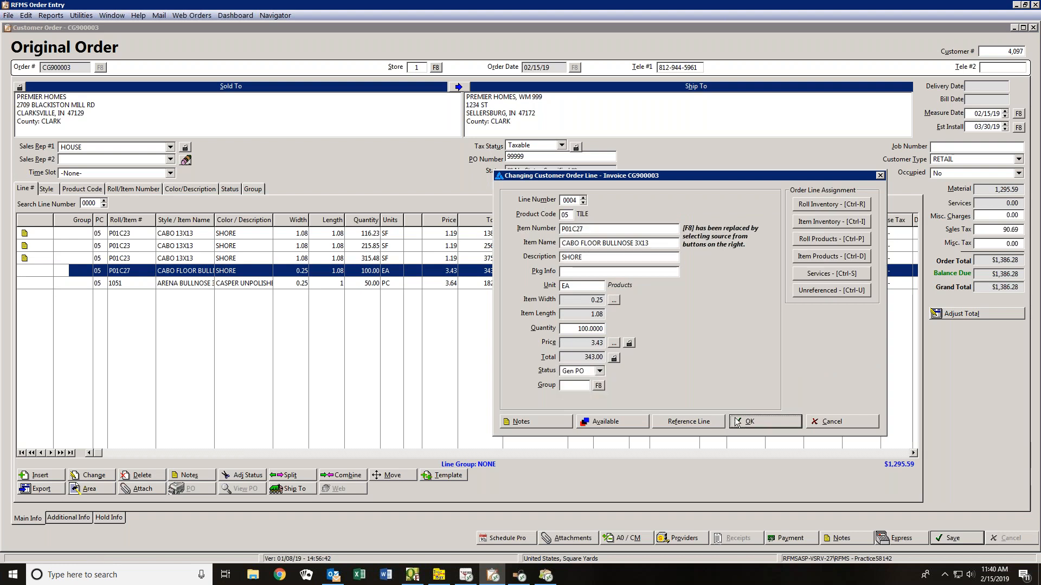
left_click(736, 423)
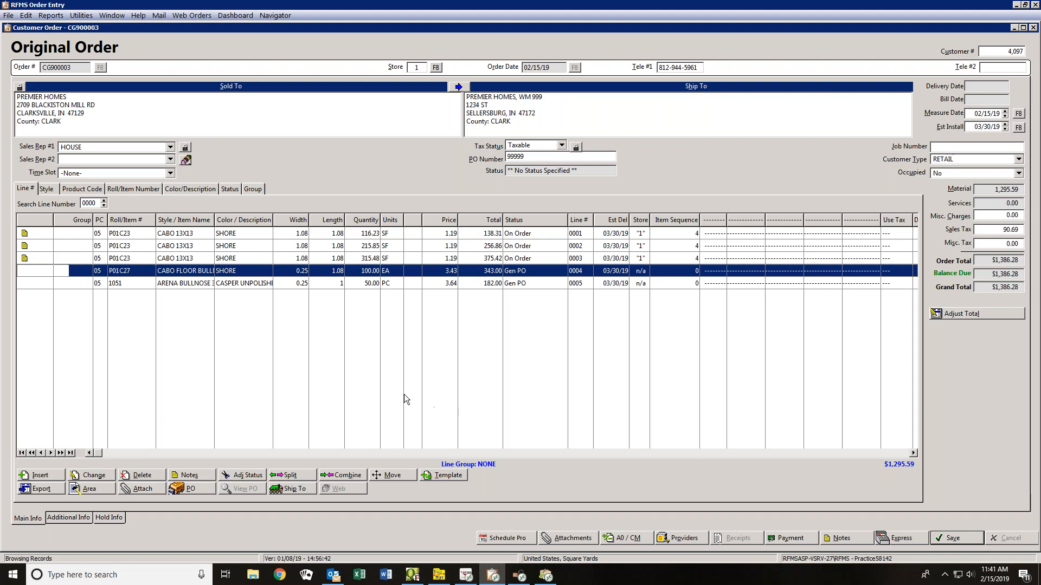
Check the status adjustment options and set order line 0003, CABO 13X13, to Gen PO status
left_click(249, 475)
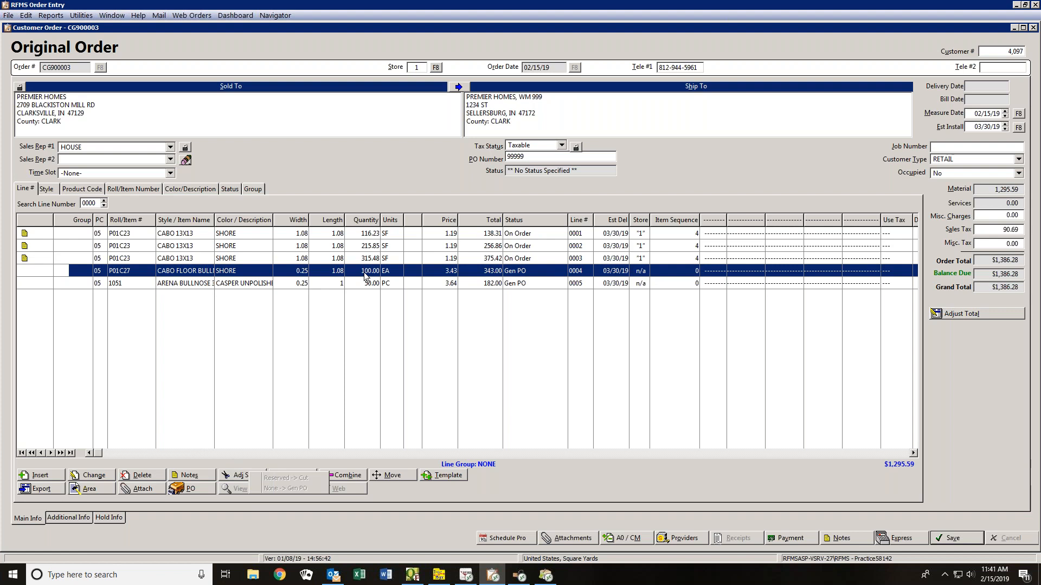
left_click(374, 259)
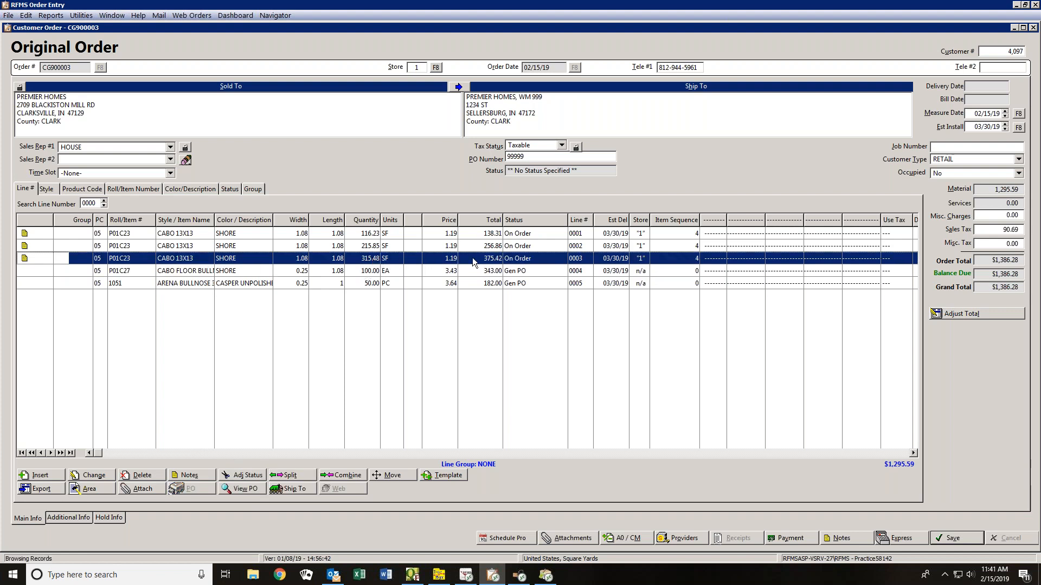
double_click(518, 259)
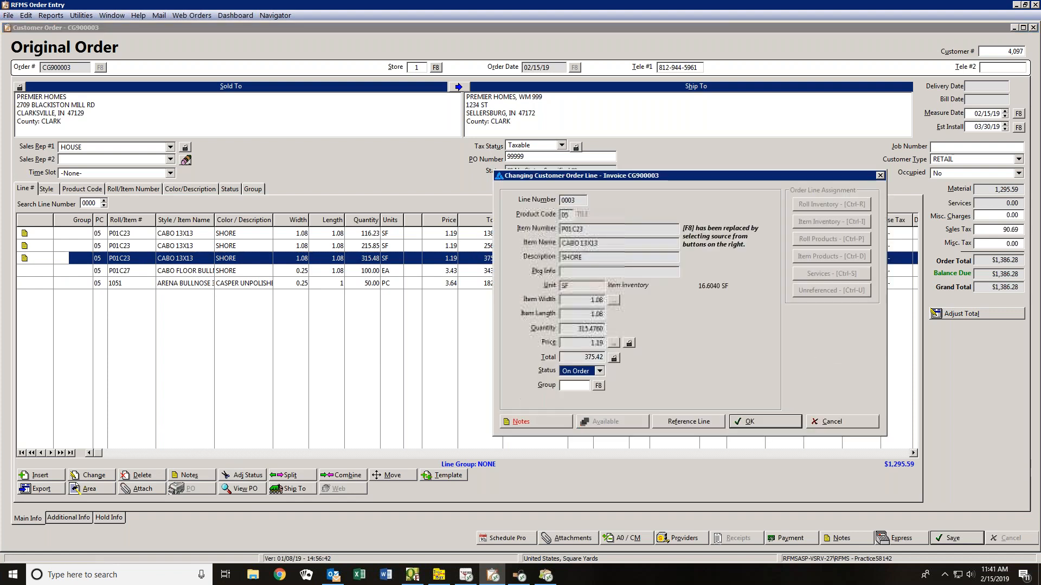
left_click(599, 371)
left_click(575, 390)
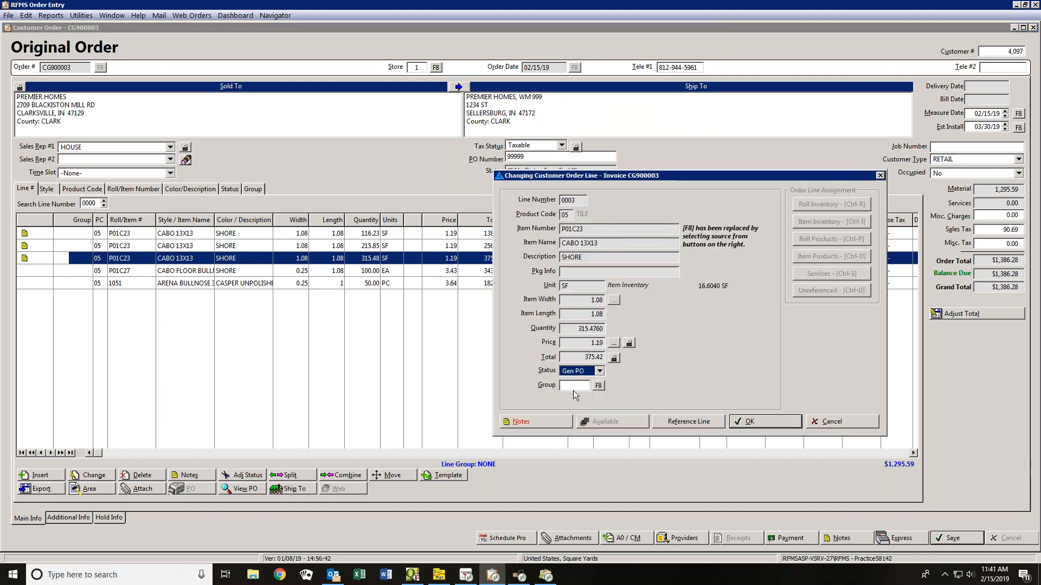
left_click(774, 424)
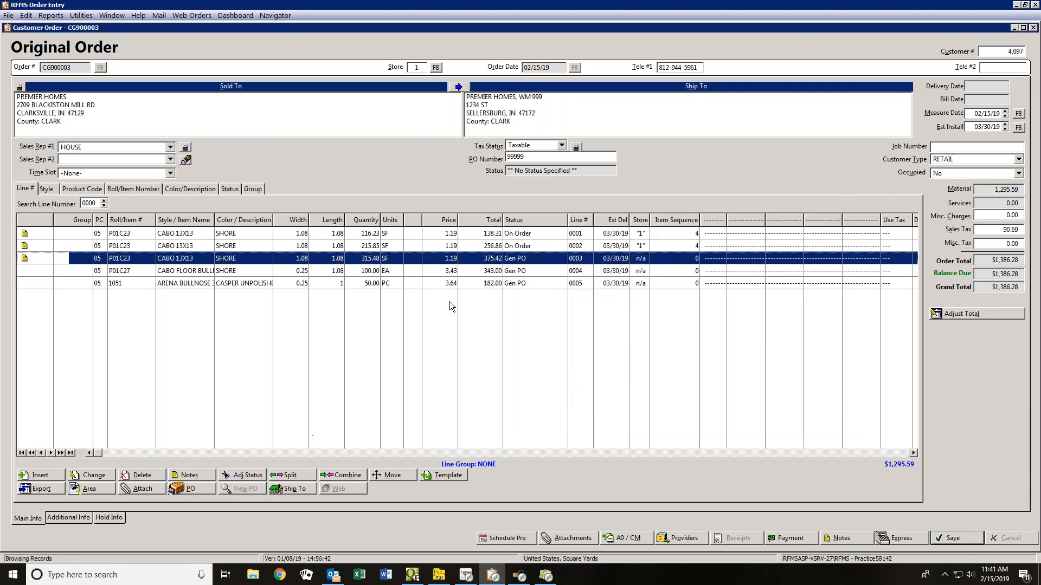
Set the status of order line 0002, CABO 13X13, to Gen PO
double_click(507, 247)
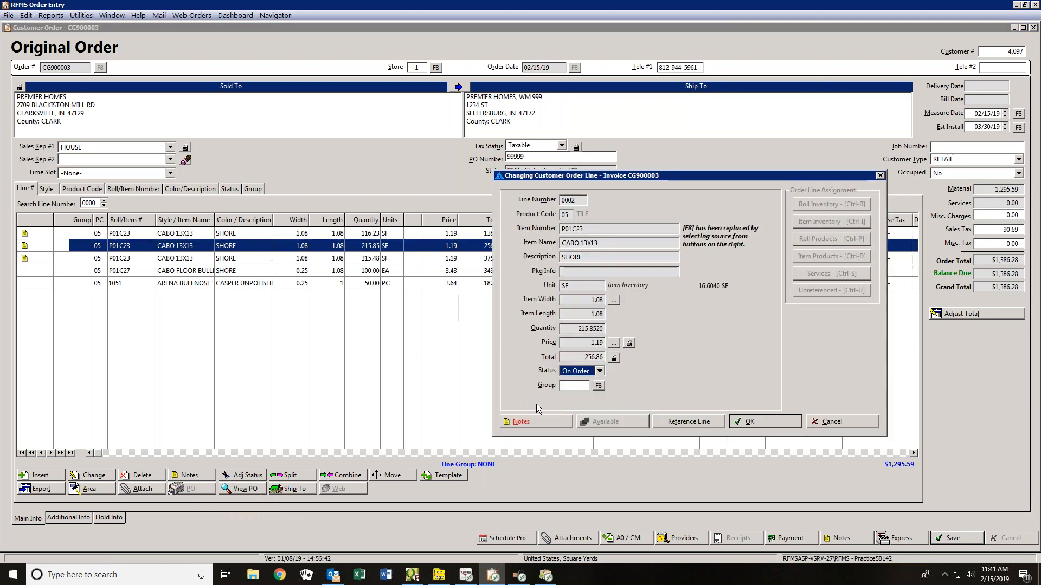
left_click(598, 372)
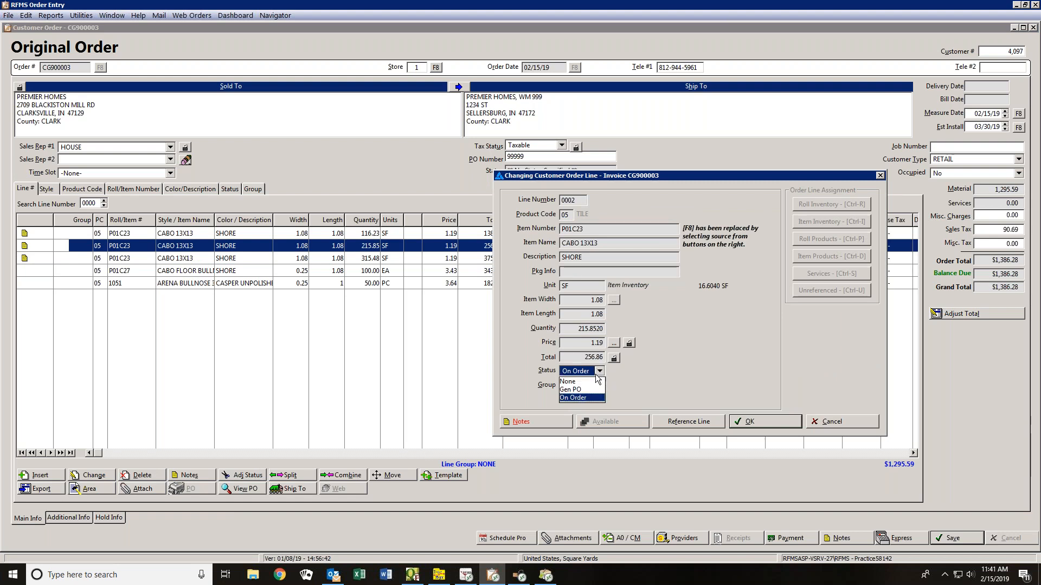
left_click(572, 390)
left_click(751, 426)
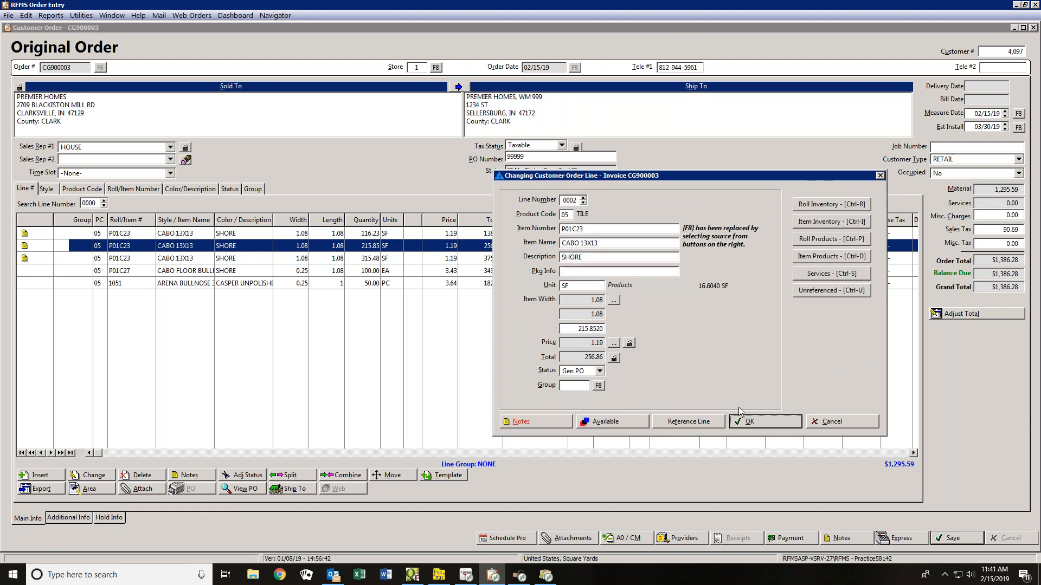
Set the status of order line 0001, CABO 13X13, to Gen PO and save the customer order
left_click(546, 239)
double_click(547, 234)
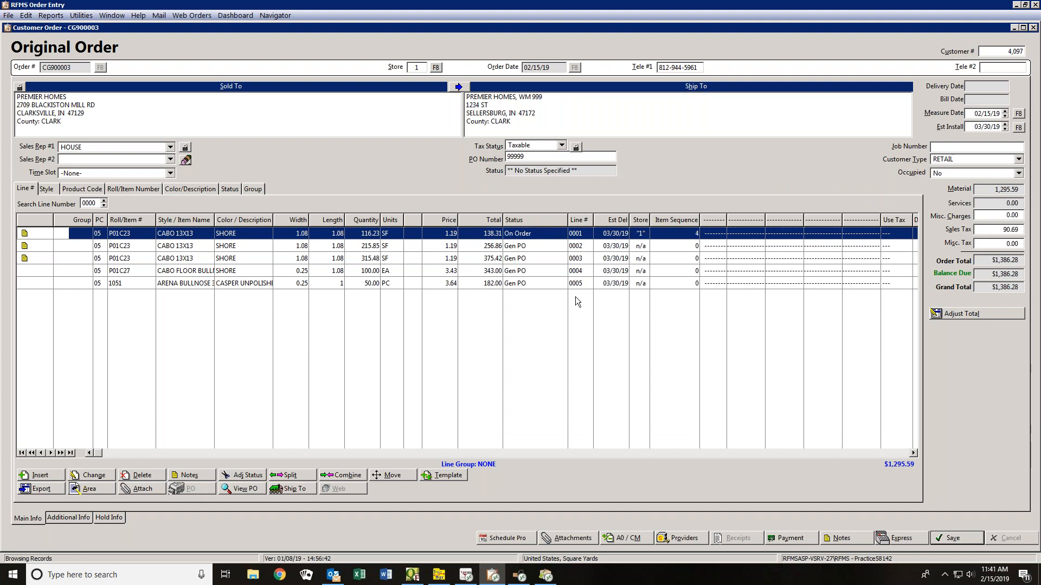
left_click(600, 371)
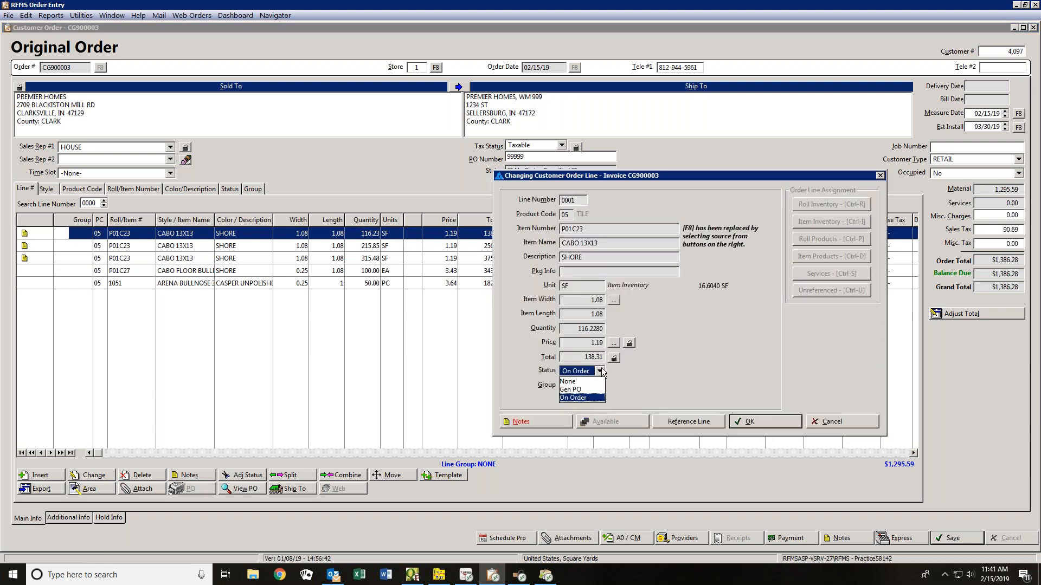
left_click(572, 390)
left_click(750, 426)
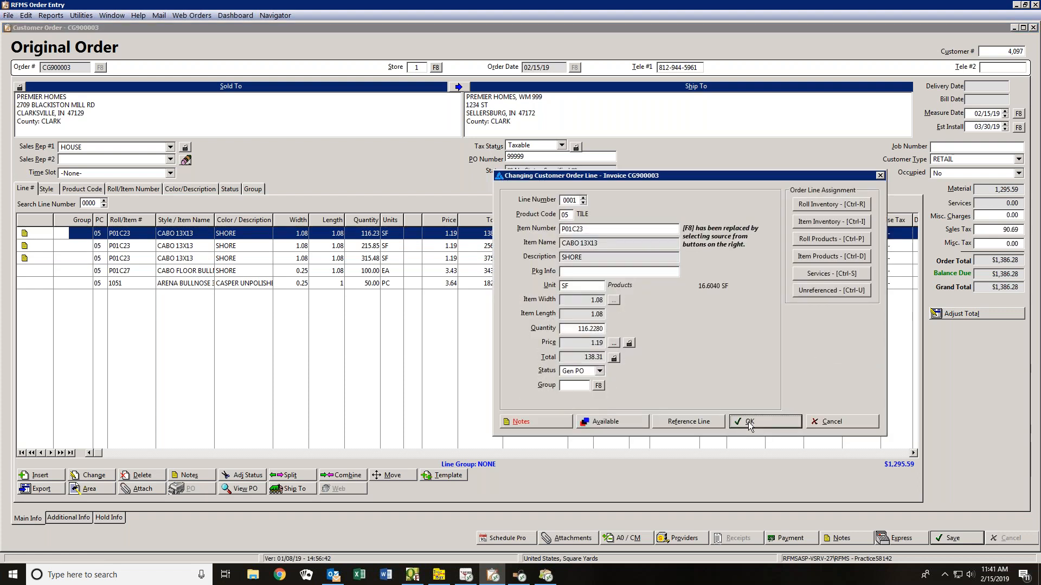
left_click(953, 538)
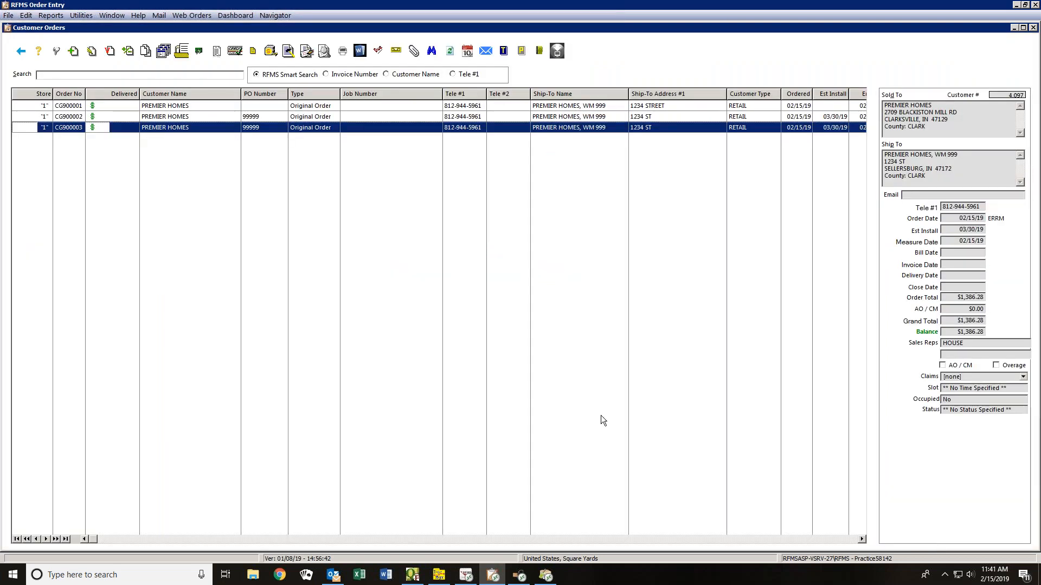
Switch to RFMS Inventory, open the To Buy List and tag only the three EMSER TILE CABO 13X13 lines
left_click(519, 574)
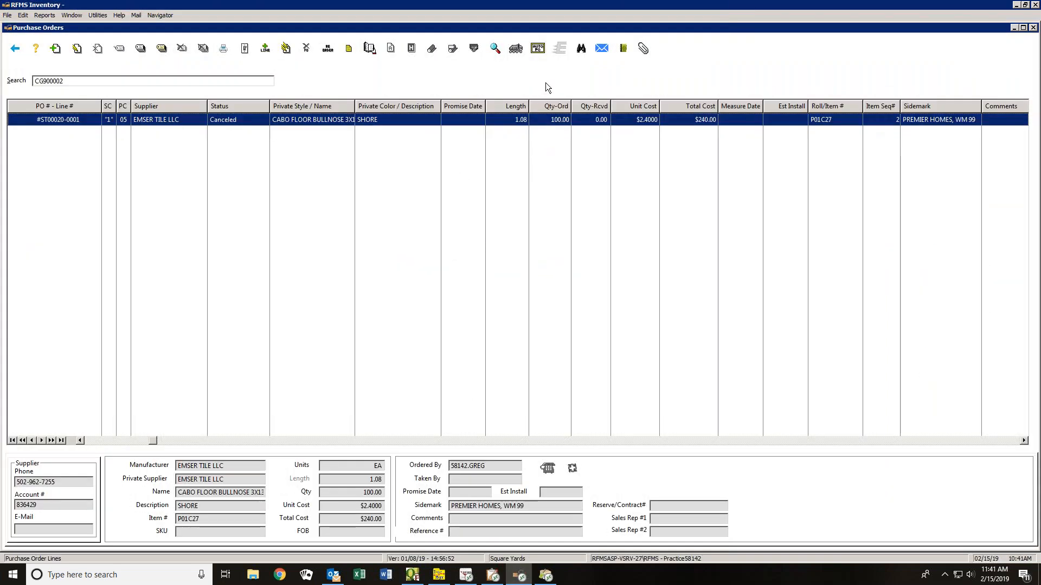
left_click(535, 50)
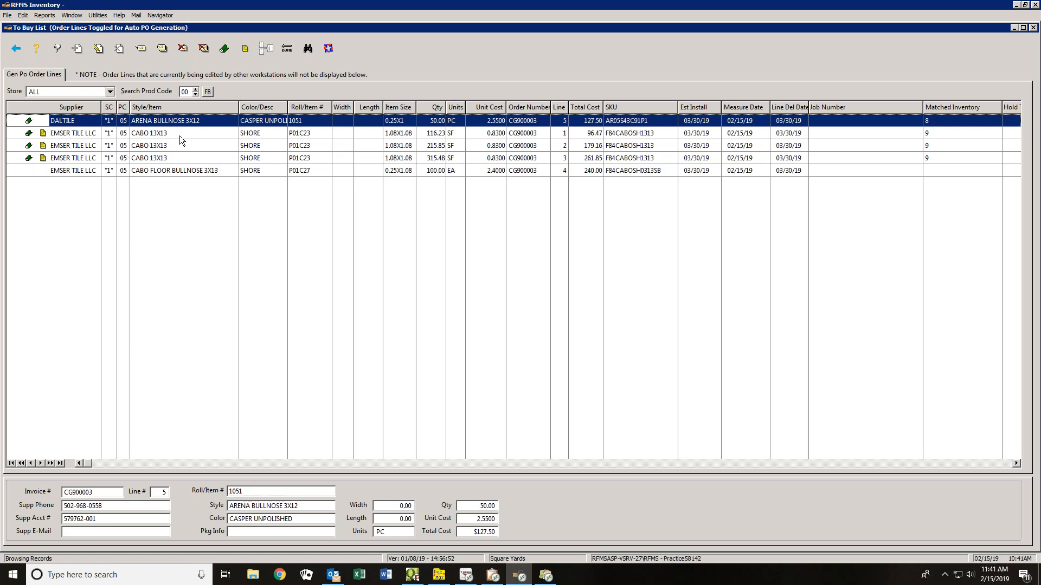
left_click(11, 136)
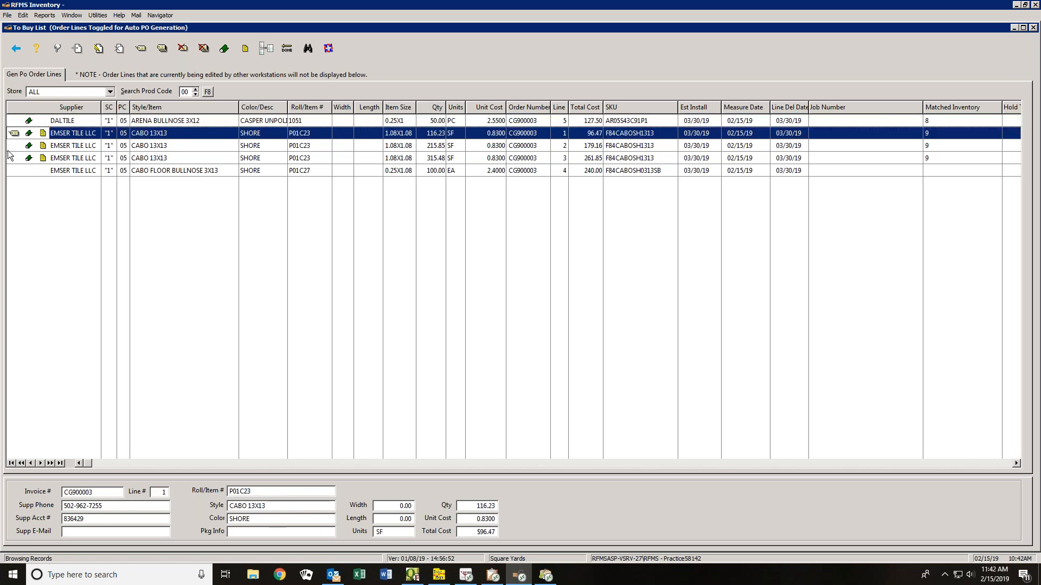
left_click(11, 147)
left_click(12, 158)
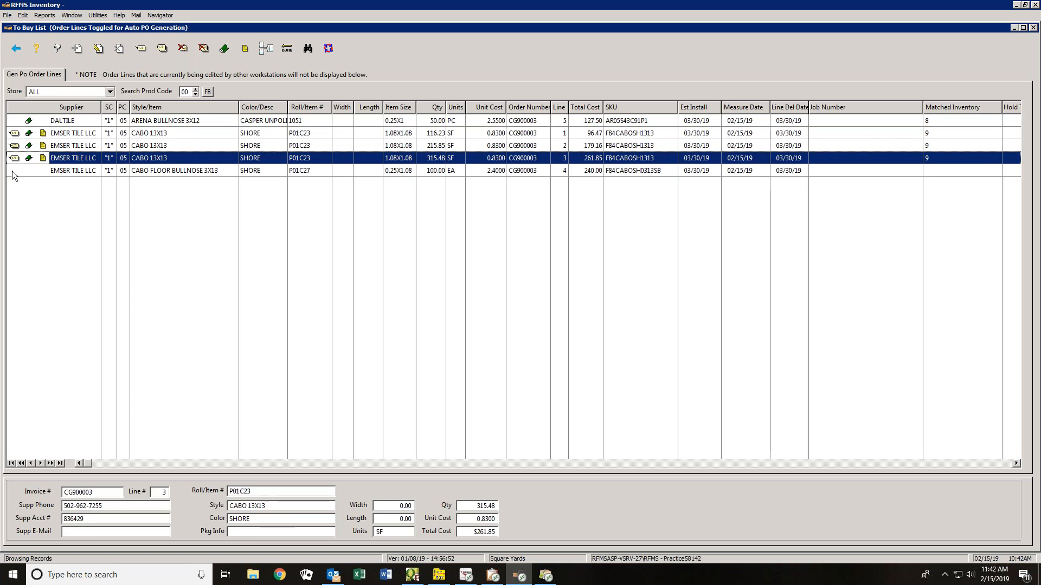
left_click(13, 171)
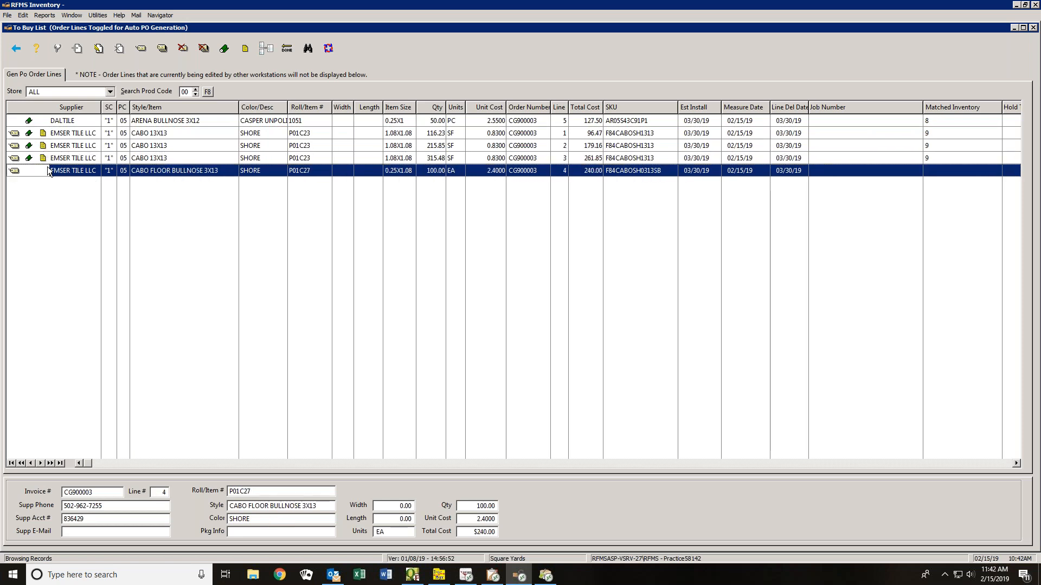
left_click(15, 171)
left_click(46, 160)
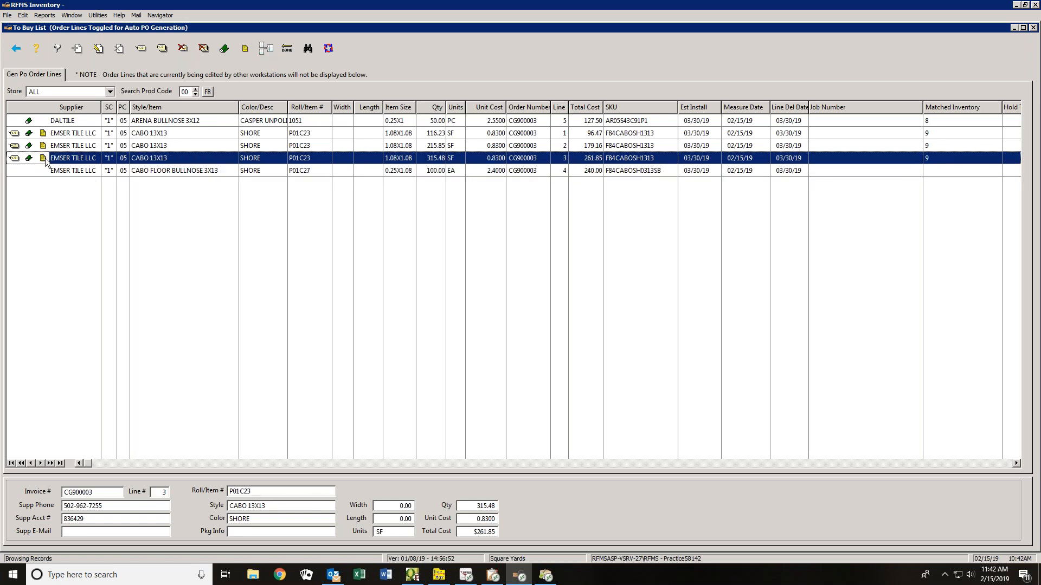
Combine the tagged CABO 13X13 order lines into one stock PO
left_click(265, 50)
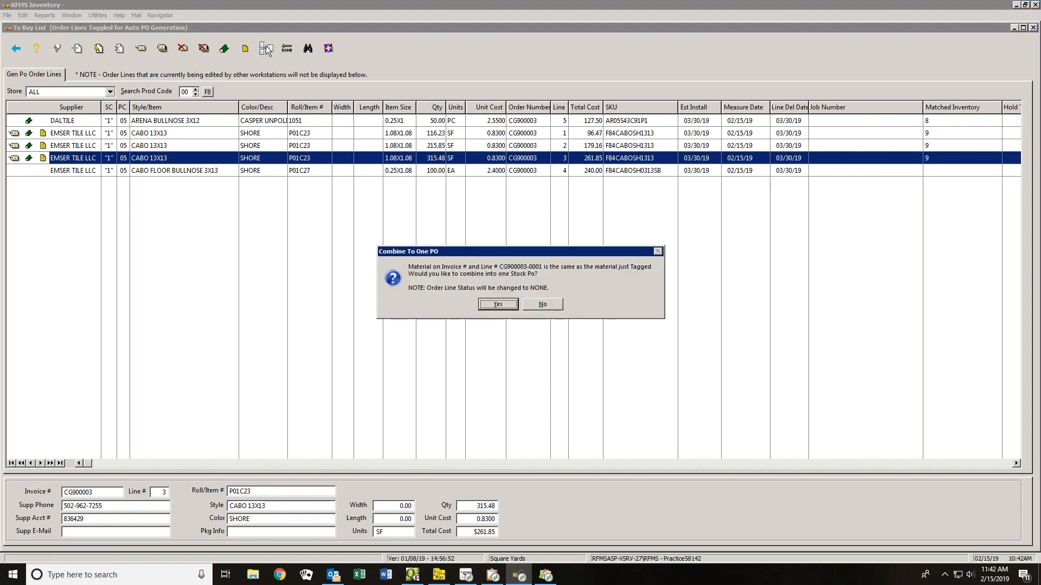
left_click(503, 306)
left_click(501, 305)
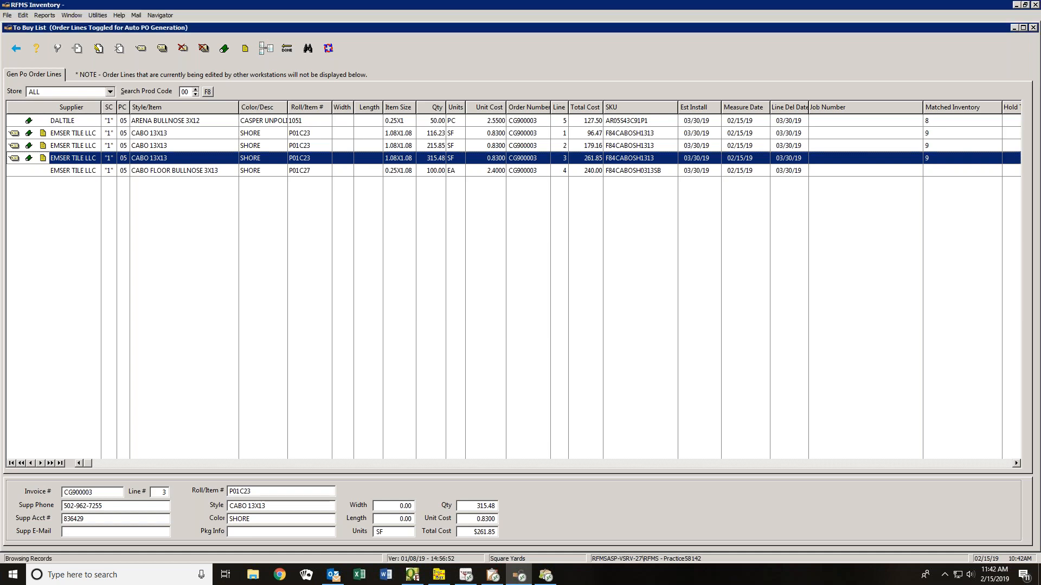
Tag the CABO FLOOR BULLNOSE 3X13 line and generate the auto PO with a Stock PO # and Ship to Name sidemark
left_click(14, 172)
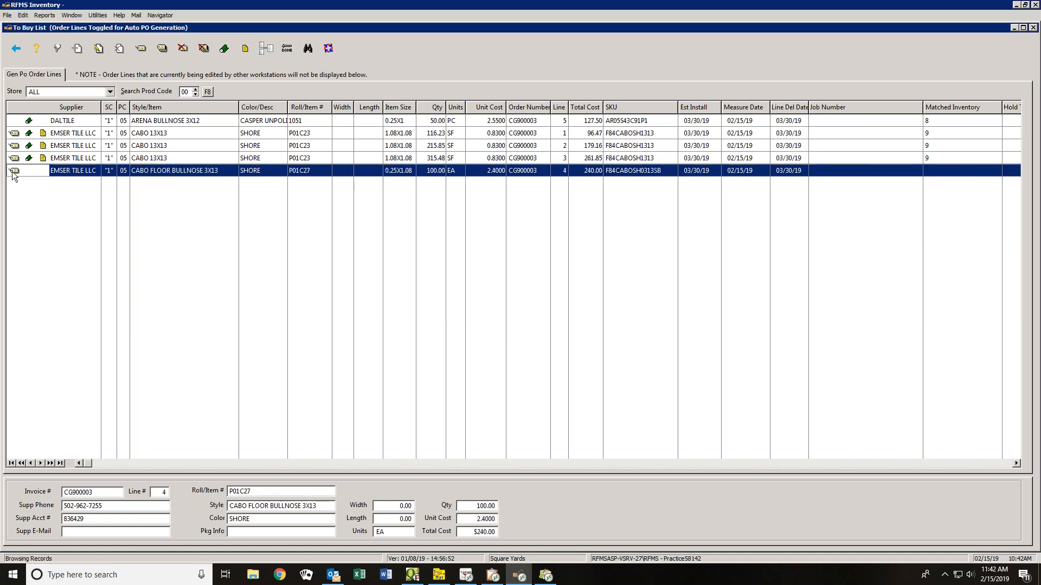
left_click(288, 49)
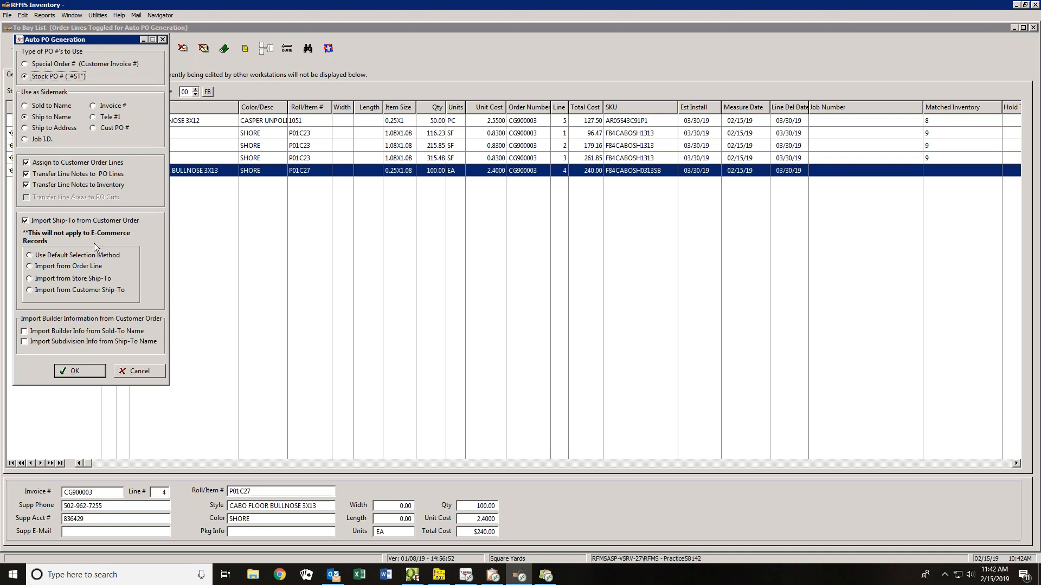
left_click(74, 372)
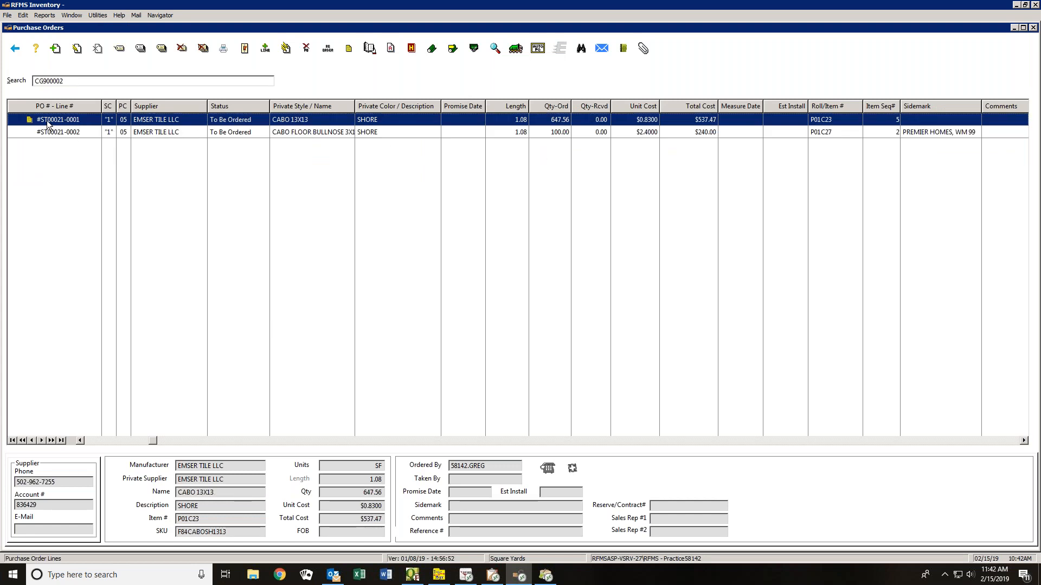
Assign the CABO 13X13 PO line to customer order line 1 for 116.2280 SF
left_click(391, 50)
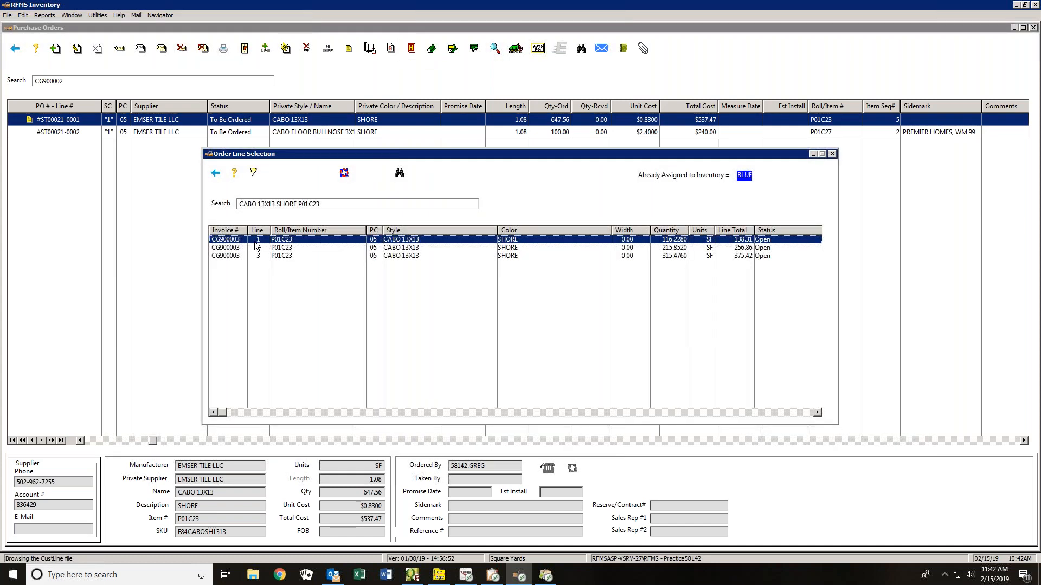
left_click(252, 172)
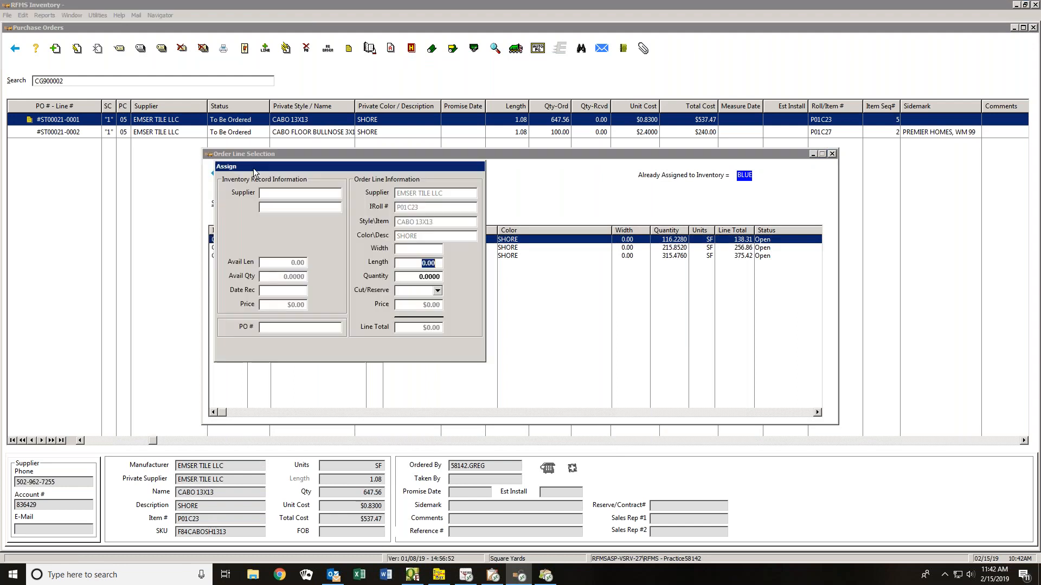
left_click(399, 348)
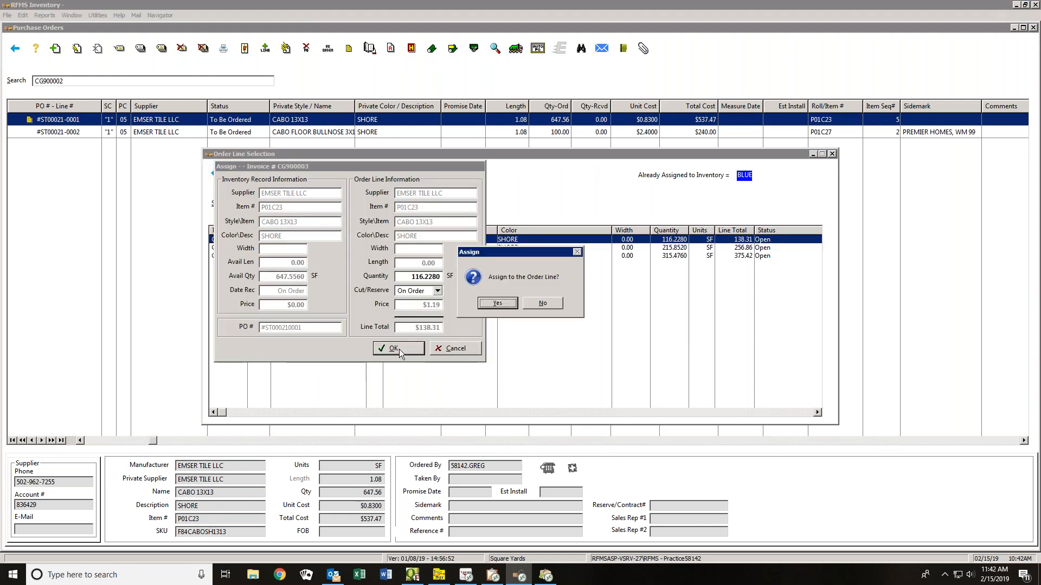
left_click(495, 304)
Assign the CABO 13X13 PO line to customer order line 2 for 215.8520 SF
left_click(390, 48)
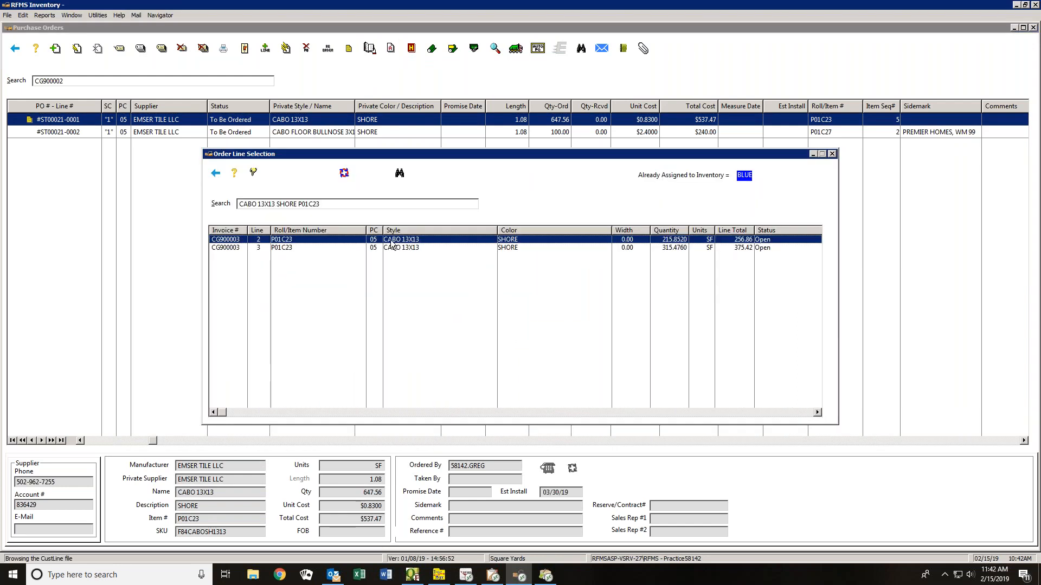
left_click(253, 173)
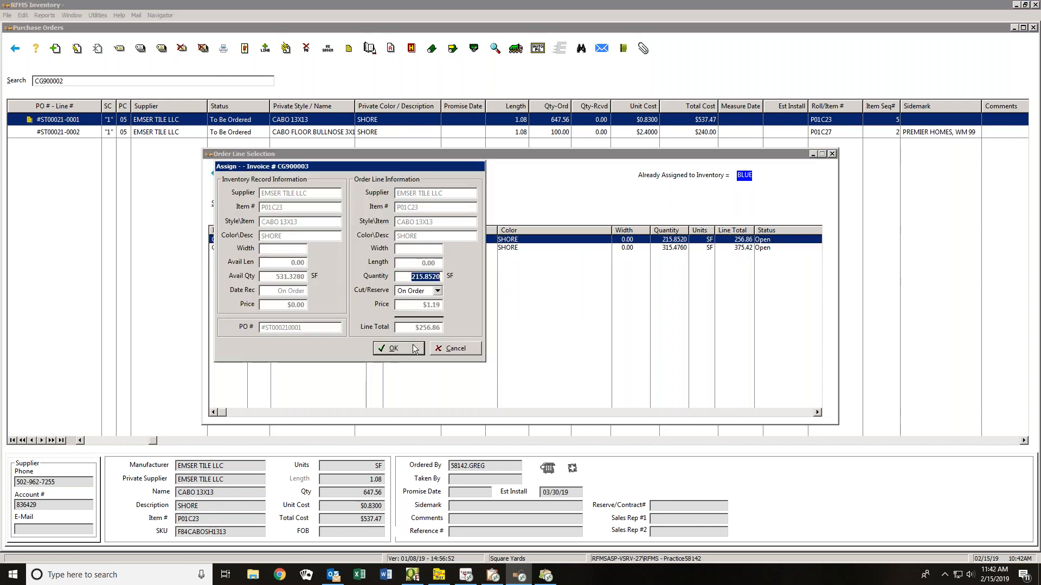
left_click(383, 350)
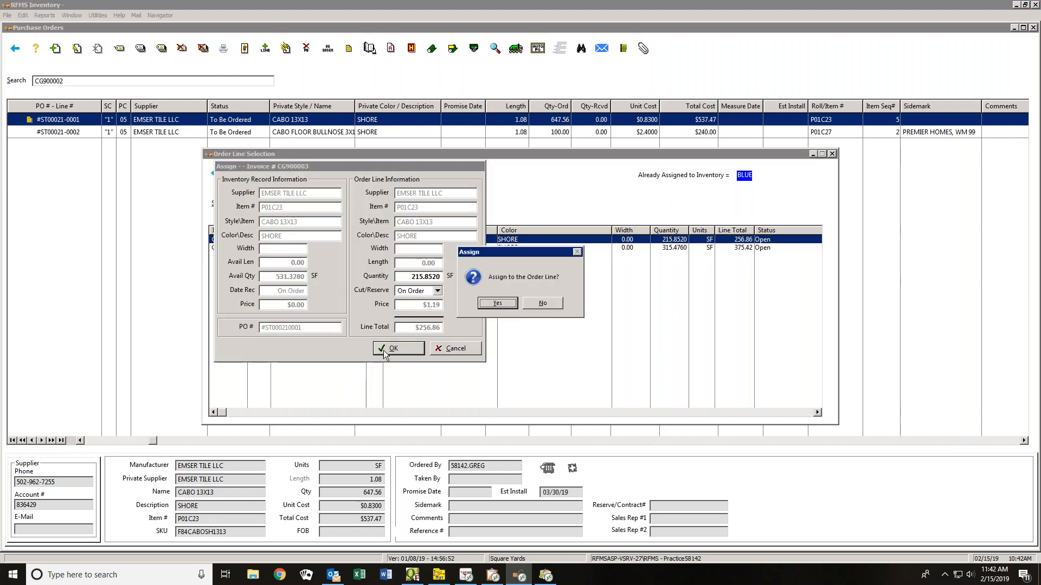
left_click(503, 299)
Assign the CABO 13X13 PO line to customer order line 3 for 315.4760 SF
double_click(388, 115)
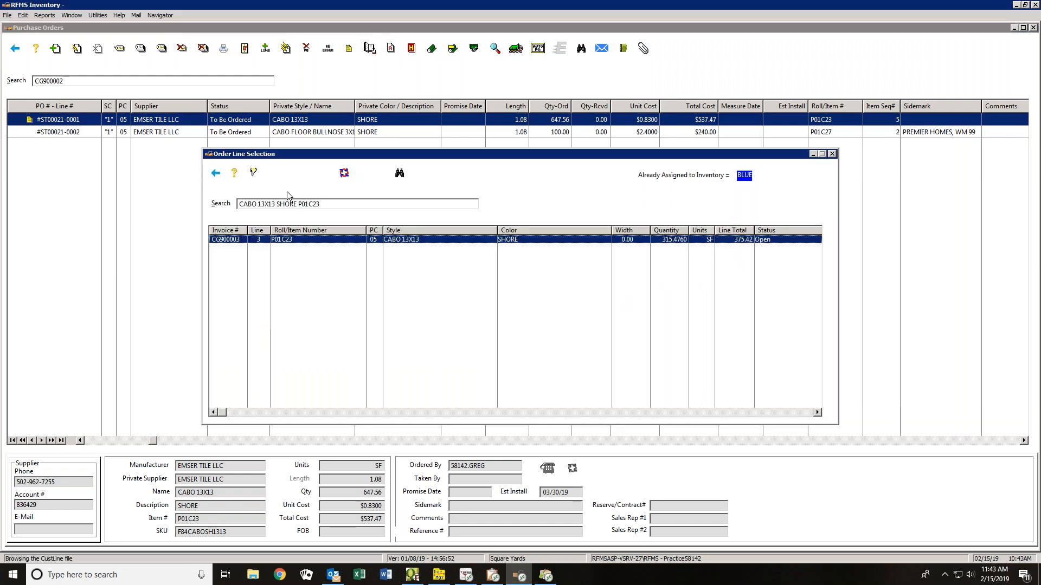
left_click(253, 172)
left_click(393, 351)
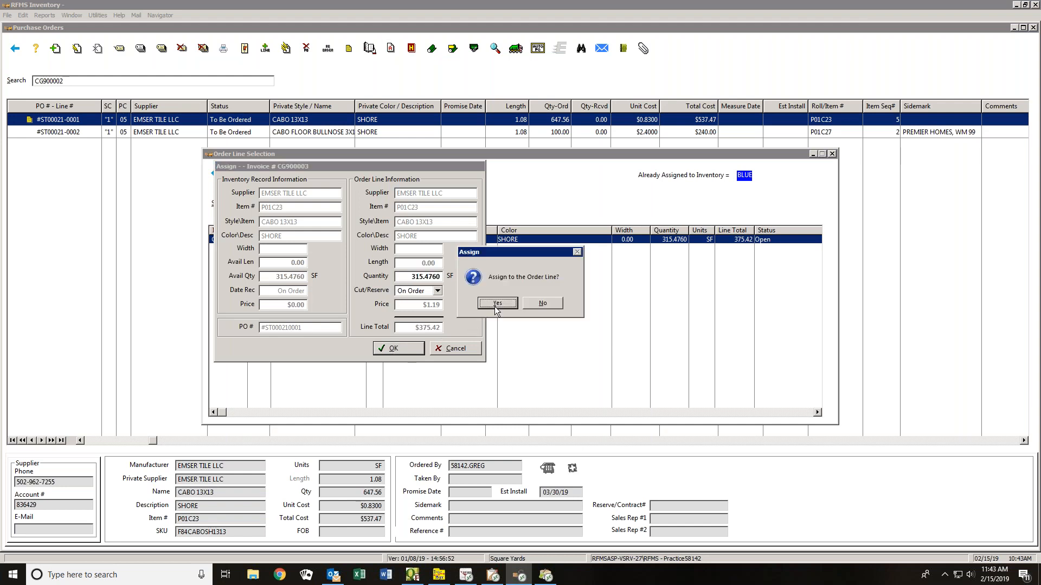
left_click(497, 303)
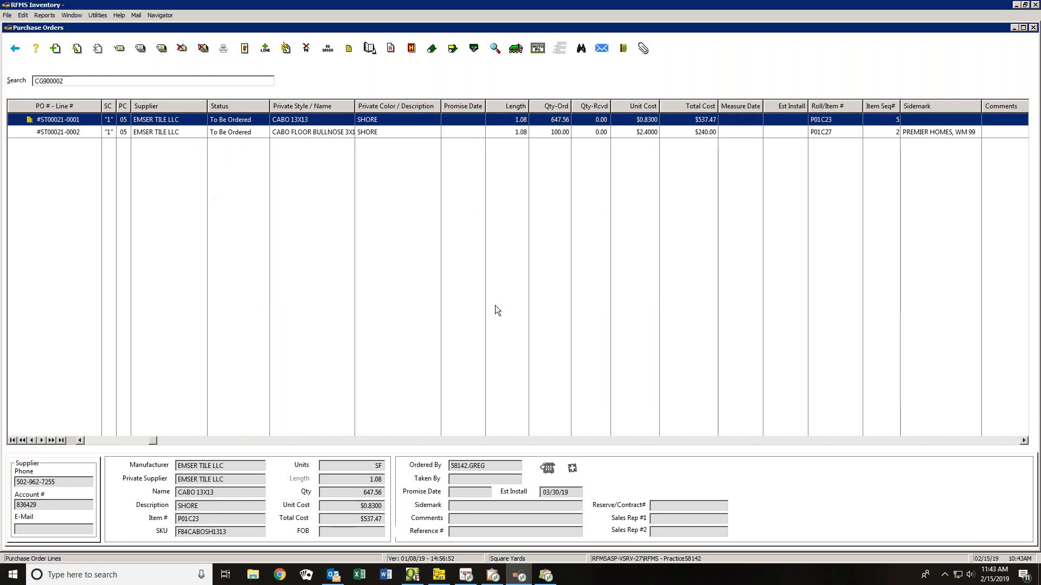
Check which customer order lines are available to assign to the CABO FLOOR BULLNOSE 3X13 PO line
left_click(386, 133)
left_click(391, 49)
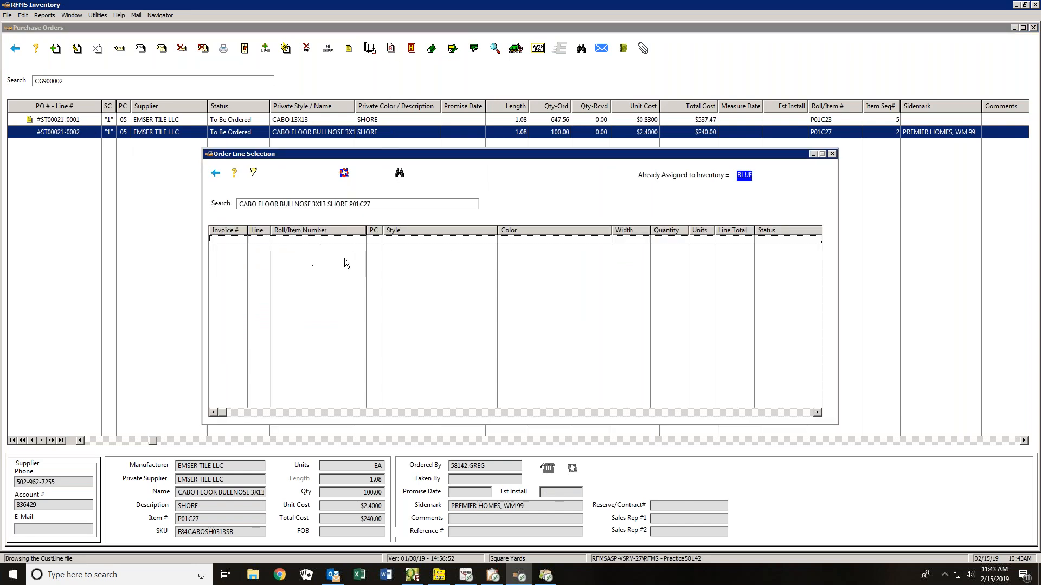
left_click(215, 173)
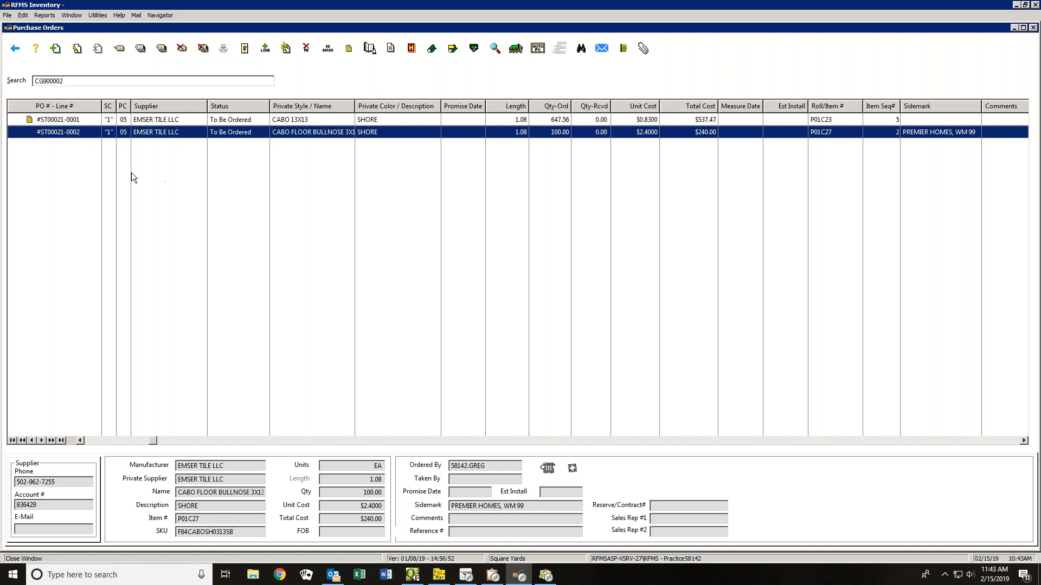
Tag both lines of the new stock PO and preview the Standard Purchase Order report, declining to print again
left_click(17, 121)
left_click(16, 132)
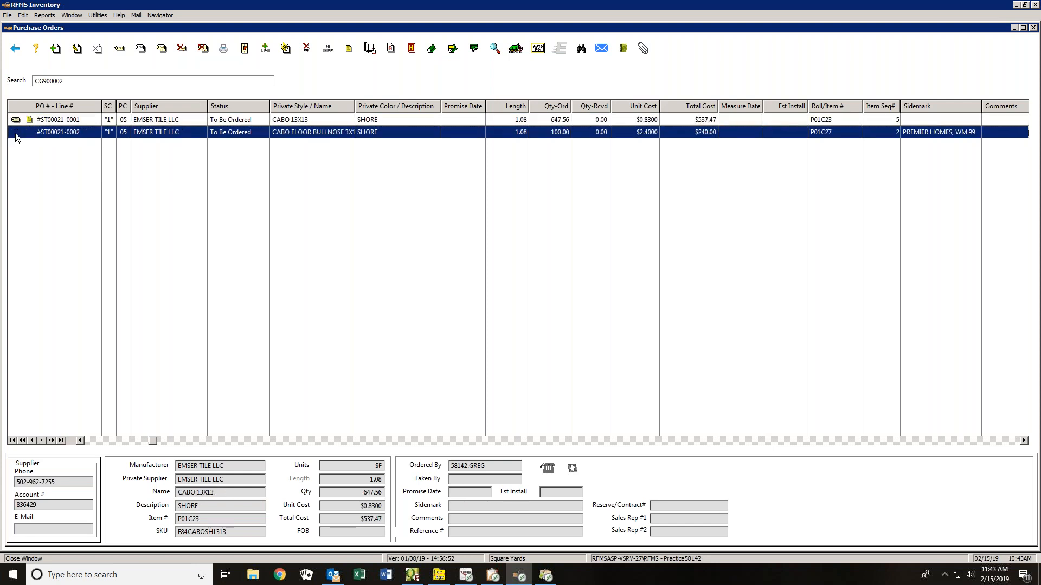
left_click(226, 50)
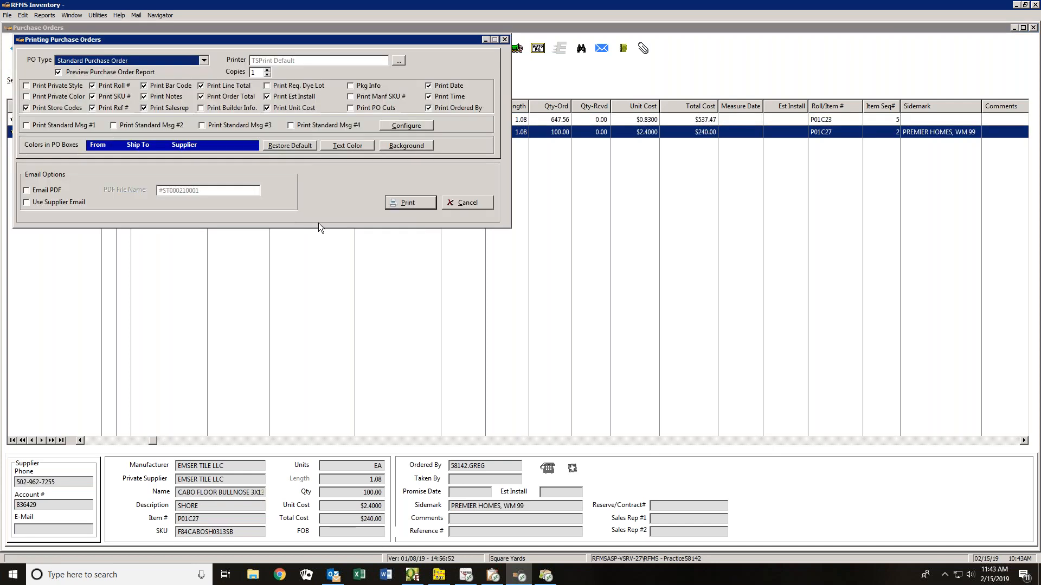
left_click(396, 203)
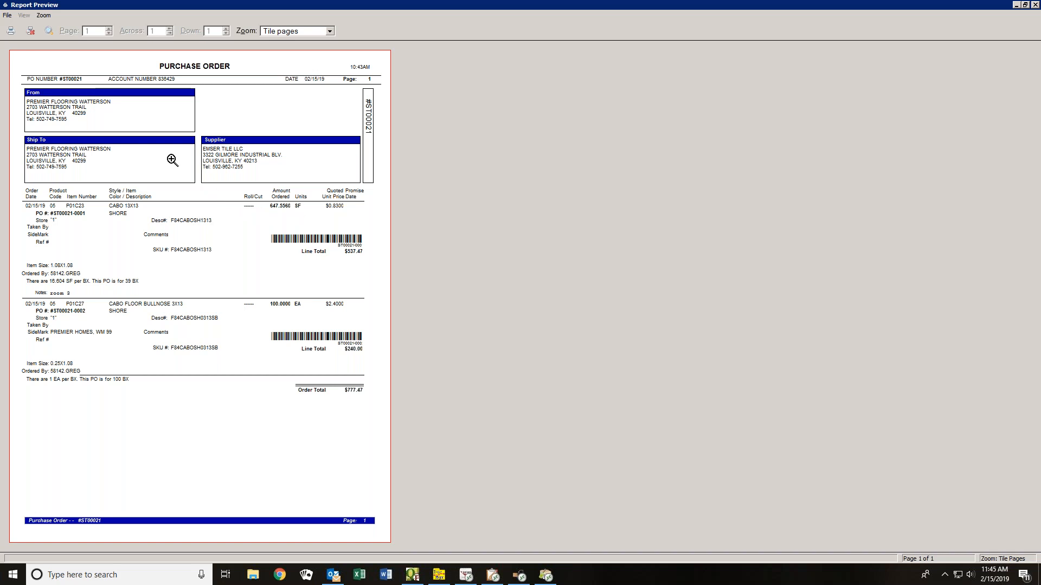
left_click(31, 31)
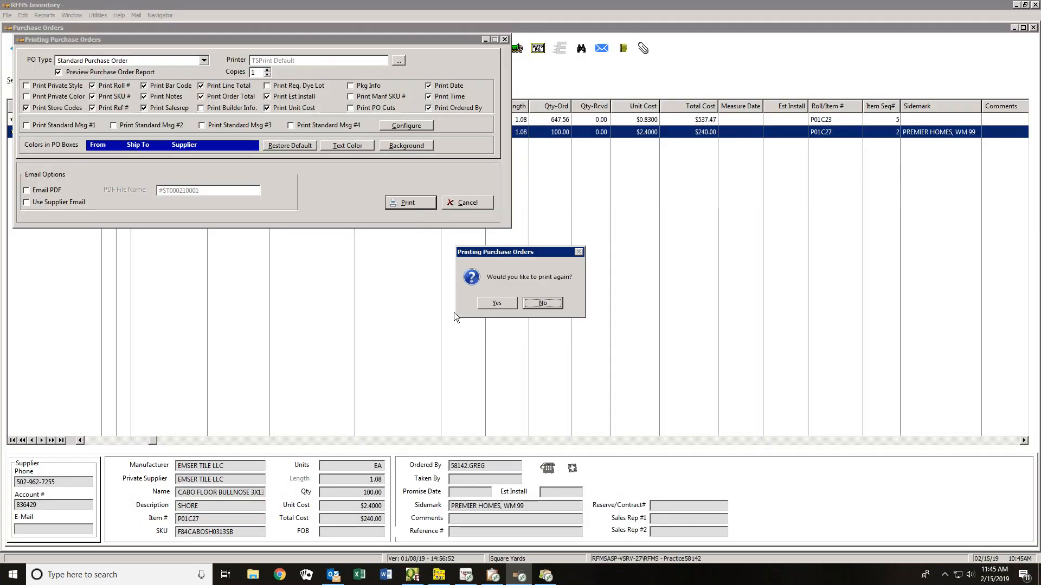
left_click(541, 304)
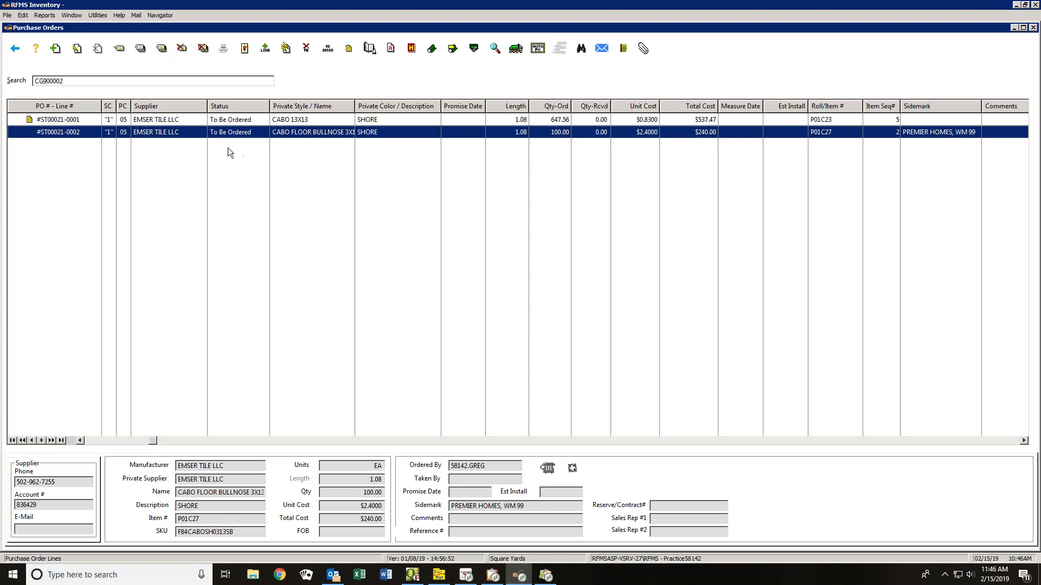
Search the assignable order lines for CABO FLOOR BULLNOSE 3X13 without the color and item number, and close the selection
left_click(390, 48)
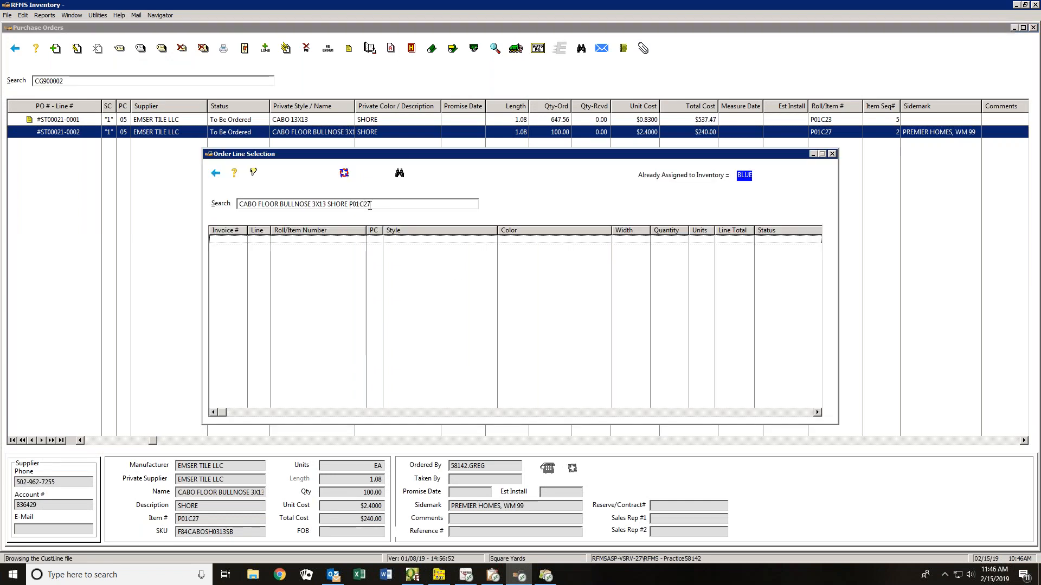
left_click_drag(371, 205, 329, 205)
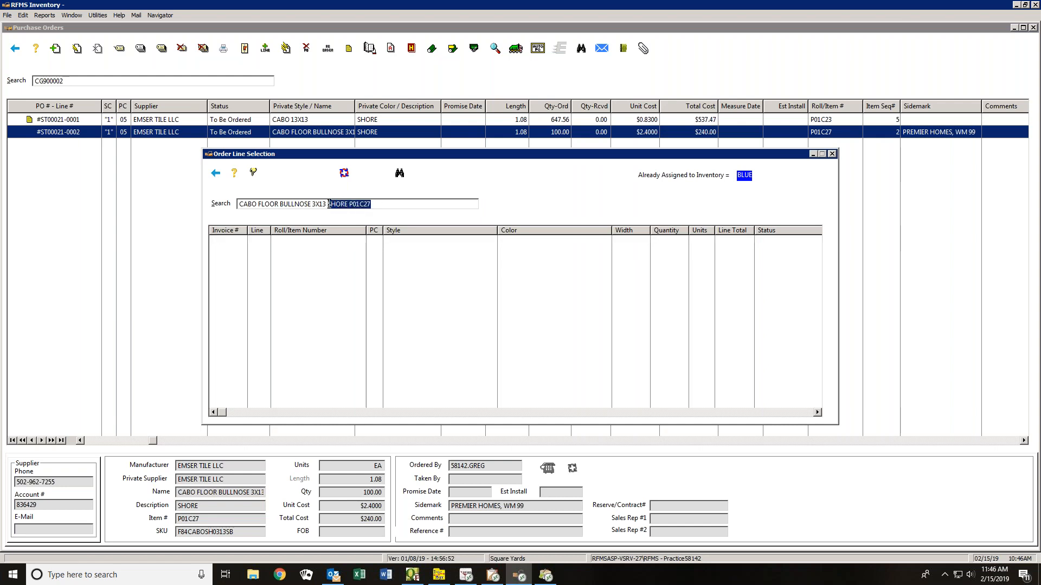
key("BackSpace")
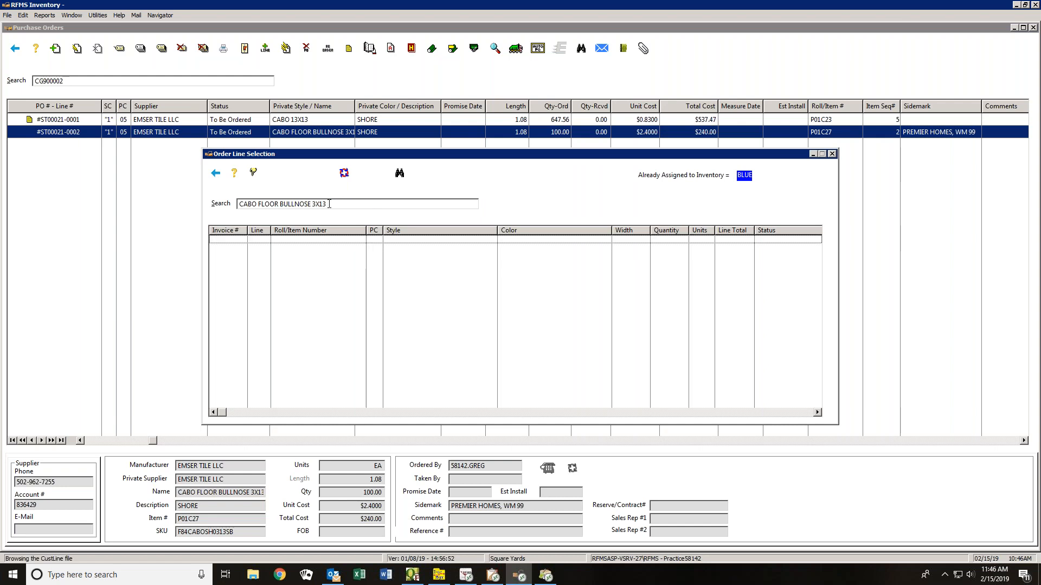
left_click(399, 174)
left_click(215, 174)
Switch to RFMS Order Entry, open the third Premier Homes order, view the PO for line 0004 and save the order
left_click(493, 575)
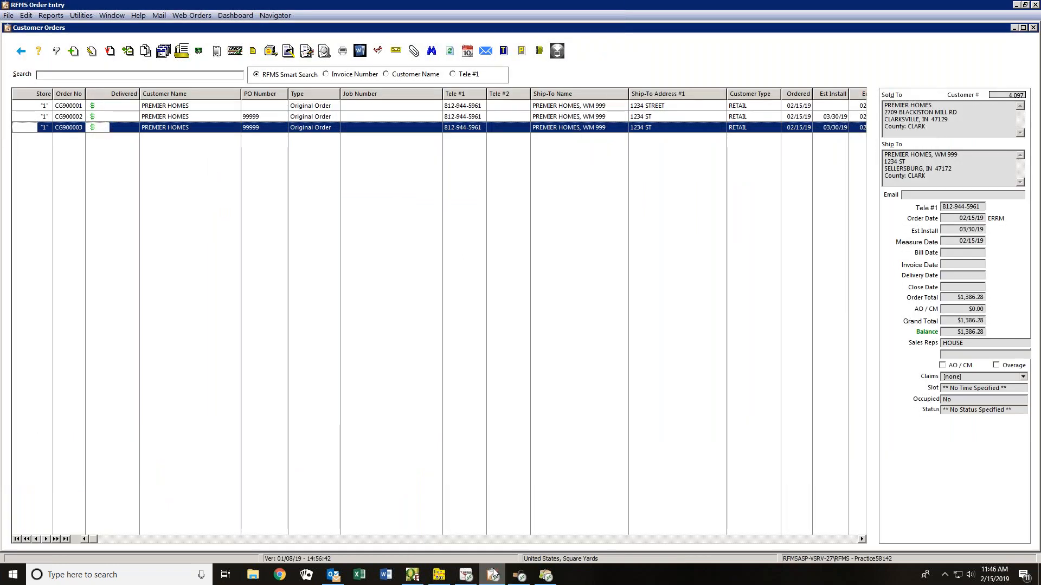
double_click(184, 128)
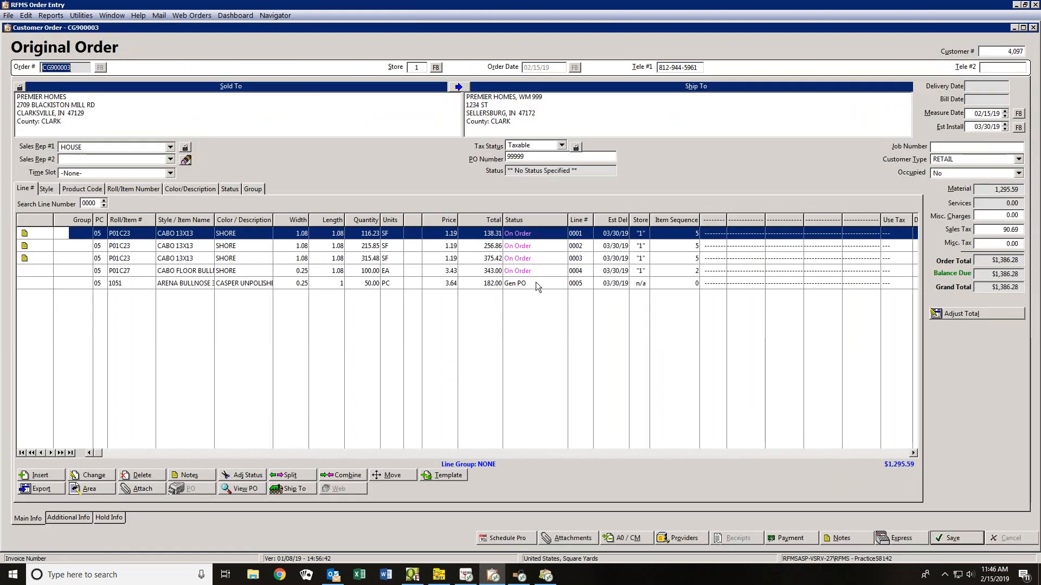
left_click(537, 284)
left_click(532, 272)
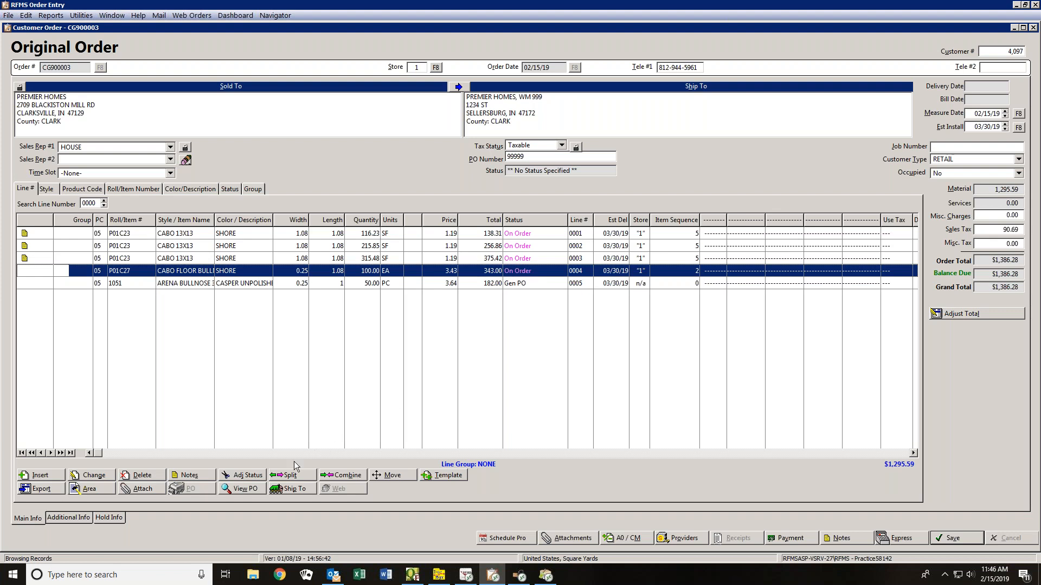
left_click(241, 489)
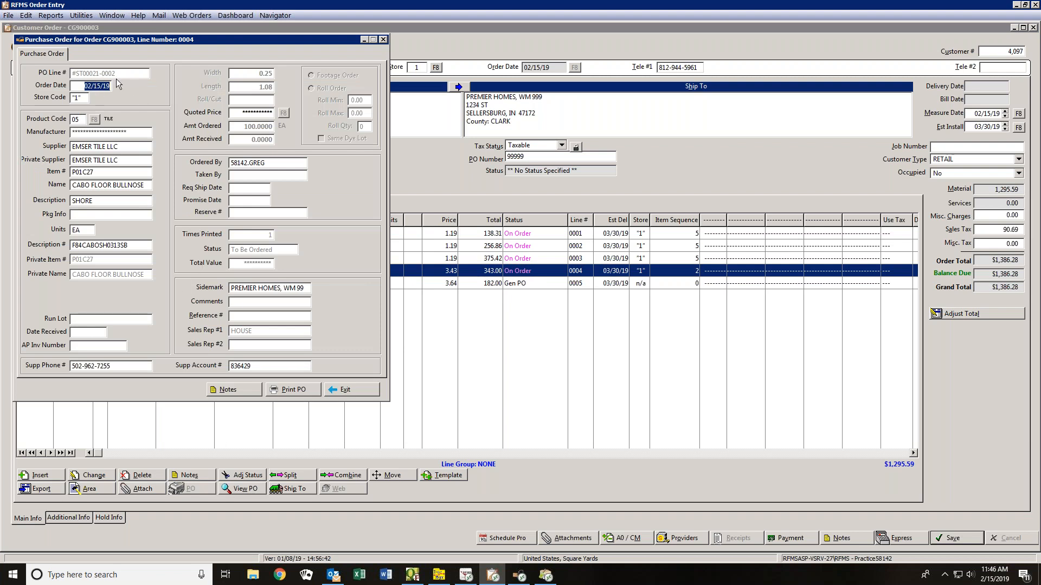
left_click(370, 392)
left_click(950, 538)
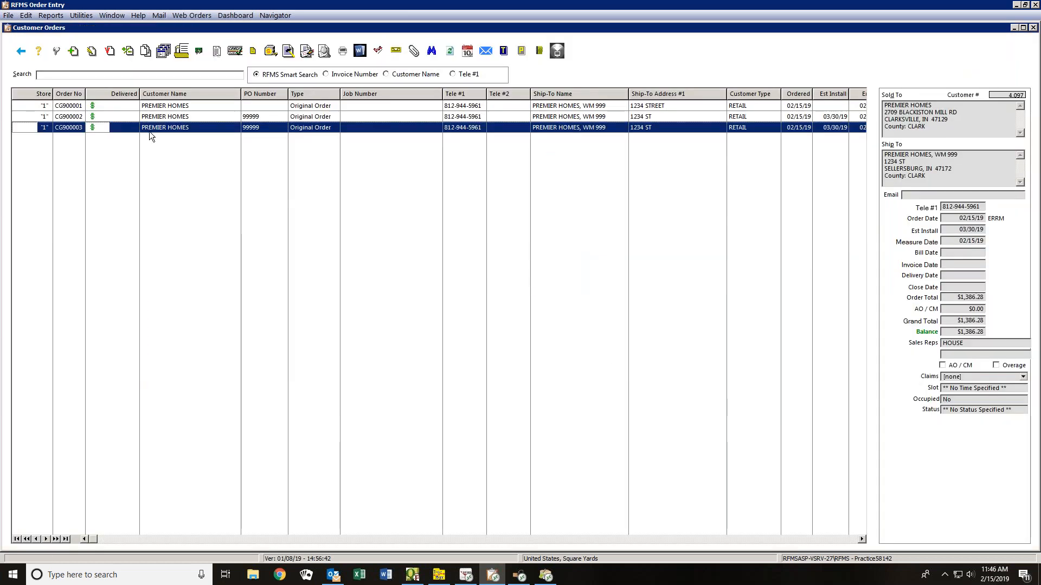
Return to RFMS Inventory, open the To Buy List and examine its find criteria for order number and estimated delivery dates
left_click(527, 574)
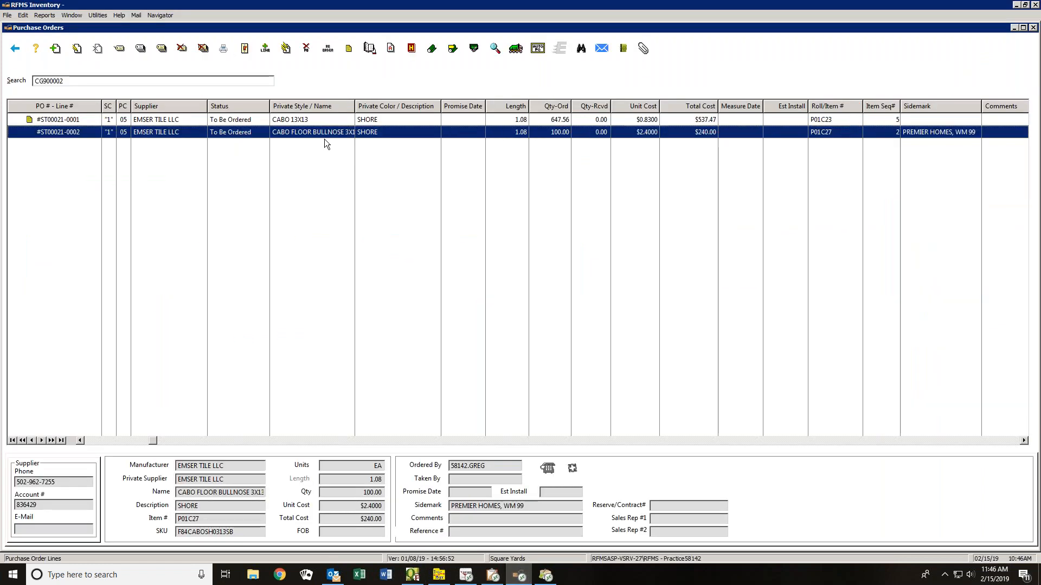
left_click(536, 49)
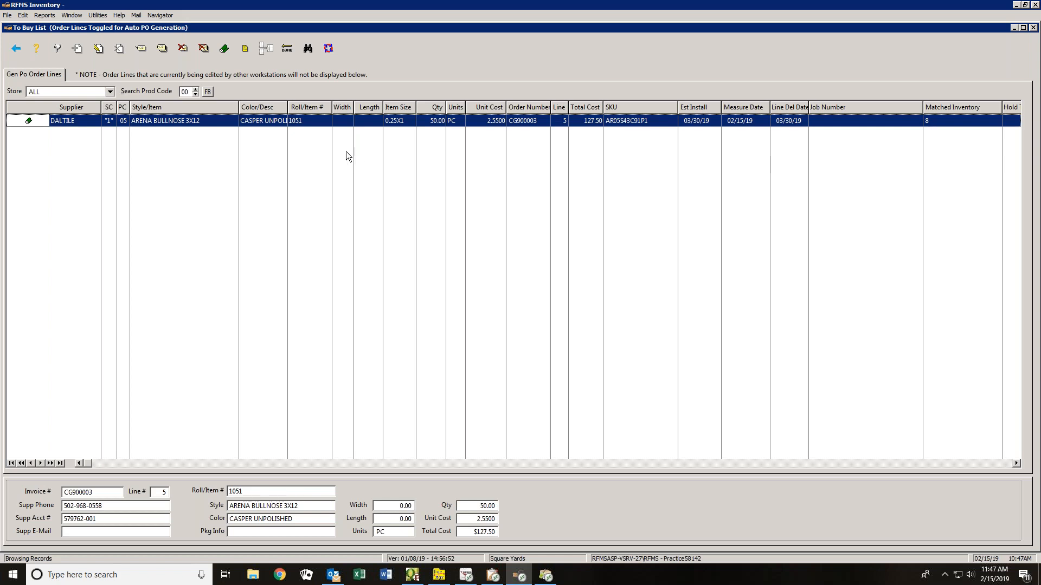
left_click(307, 47)
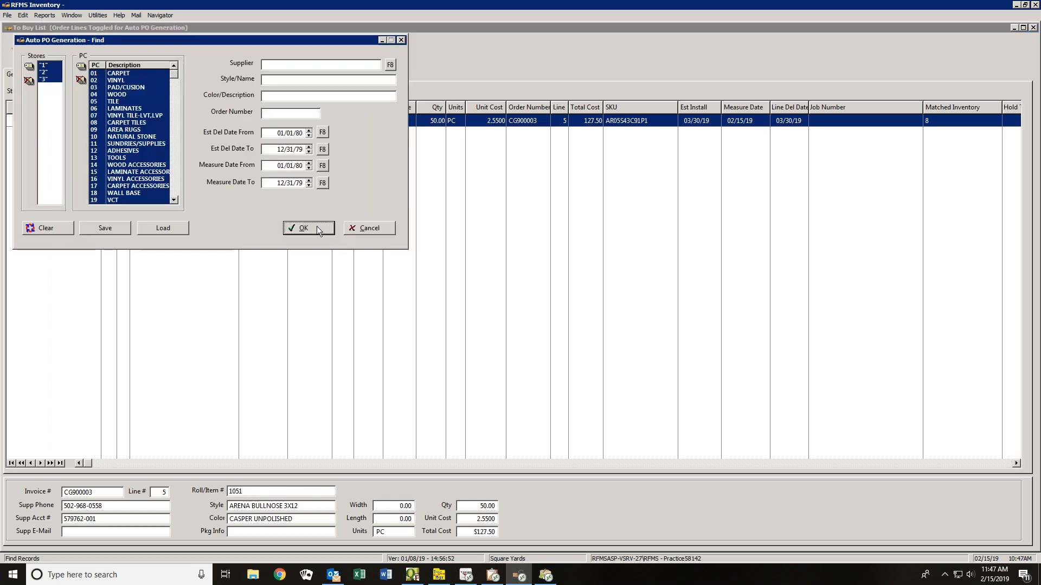
left_click(285, 114)
key("Tab")
key("Tab")
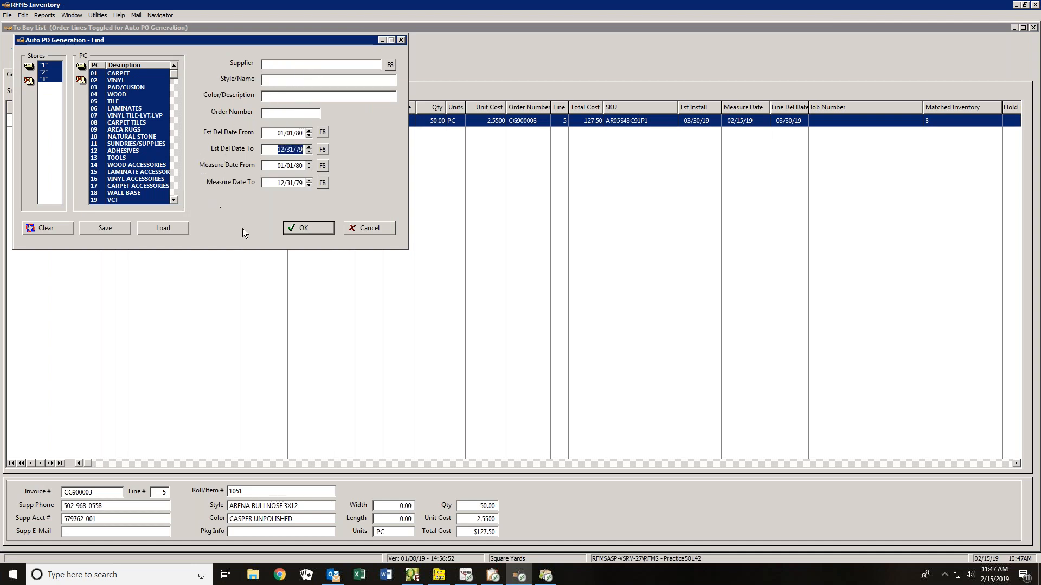
Leave the To Buy List without filtering it and create a new purchase order of type Stock
left_click(372, 224)
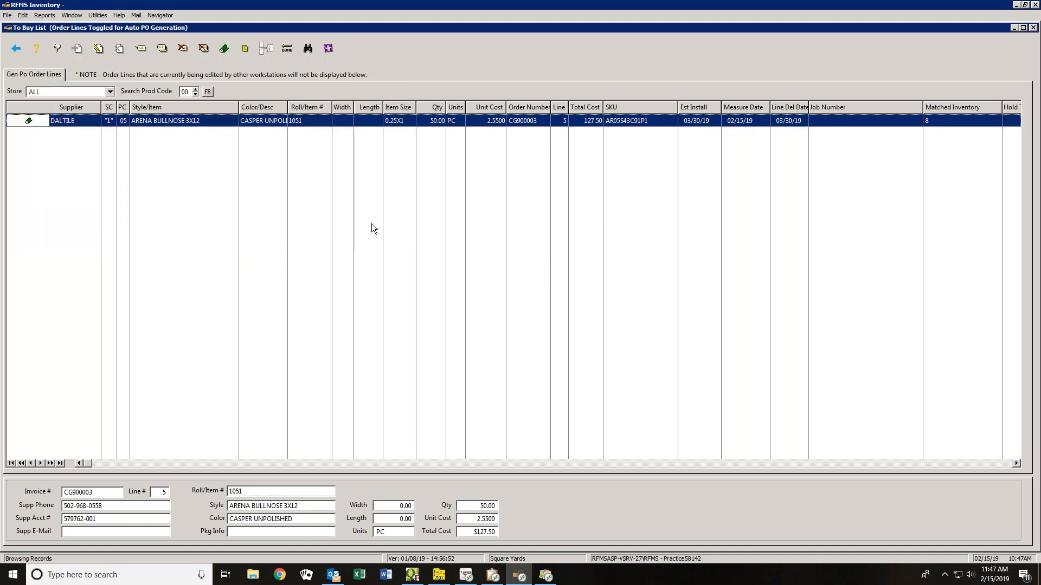
left_click(15, 49)
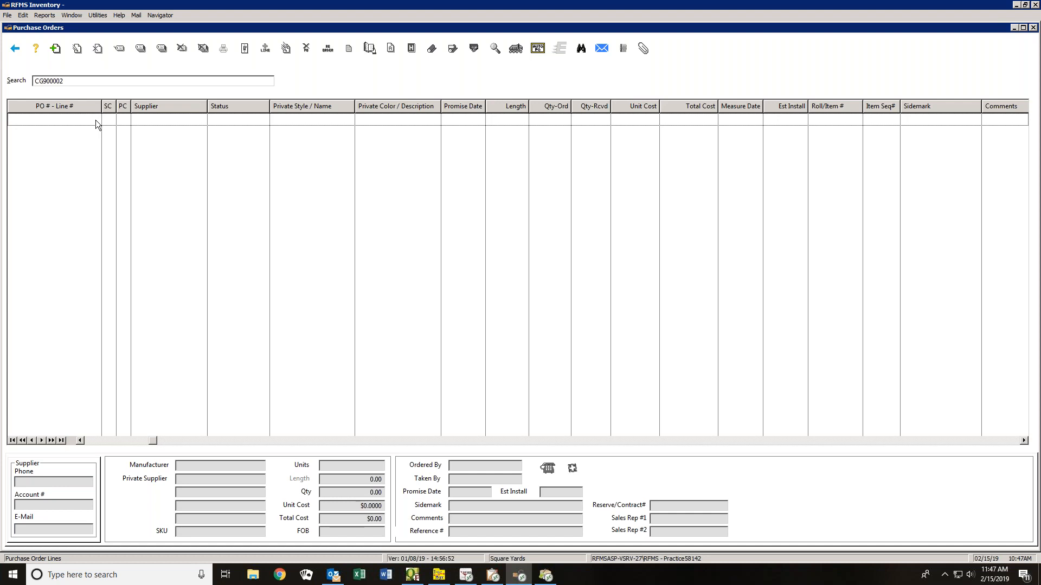
left_click(56, 50)
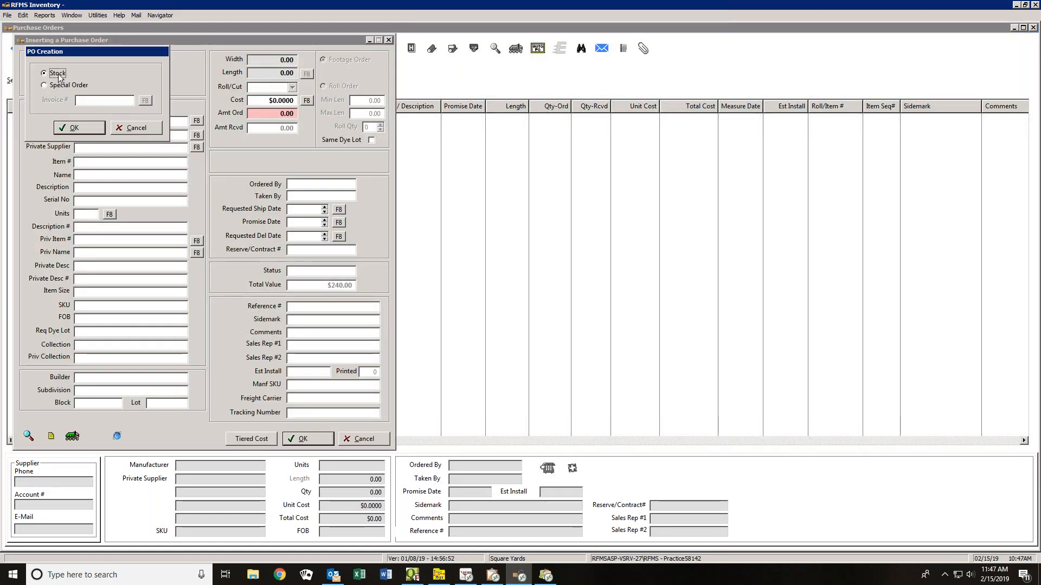
left_click(72, 132)
left_click_drag(118, 61, 76, 60)
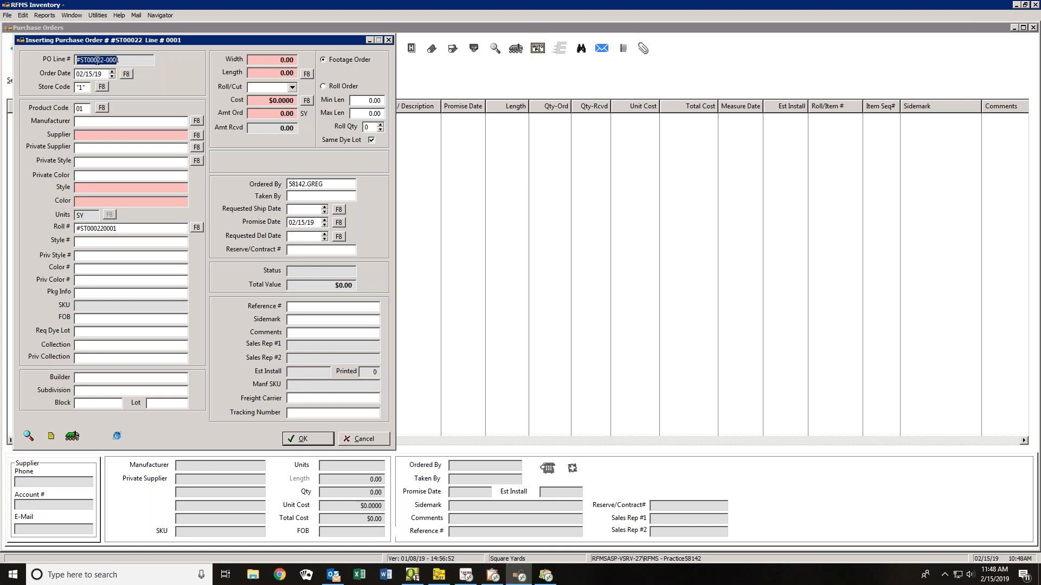
left_click(124, 60)
mouse_move(120, 60)
left_mouse_down()
mouse_move(108, 60)
mouse_move(116, 60)
left_mouse_up()
left_click(124, 60)
Set the product code of the new purchase order line to 05 TILE
left_click(101, 108)
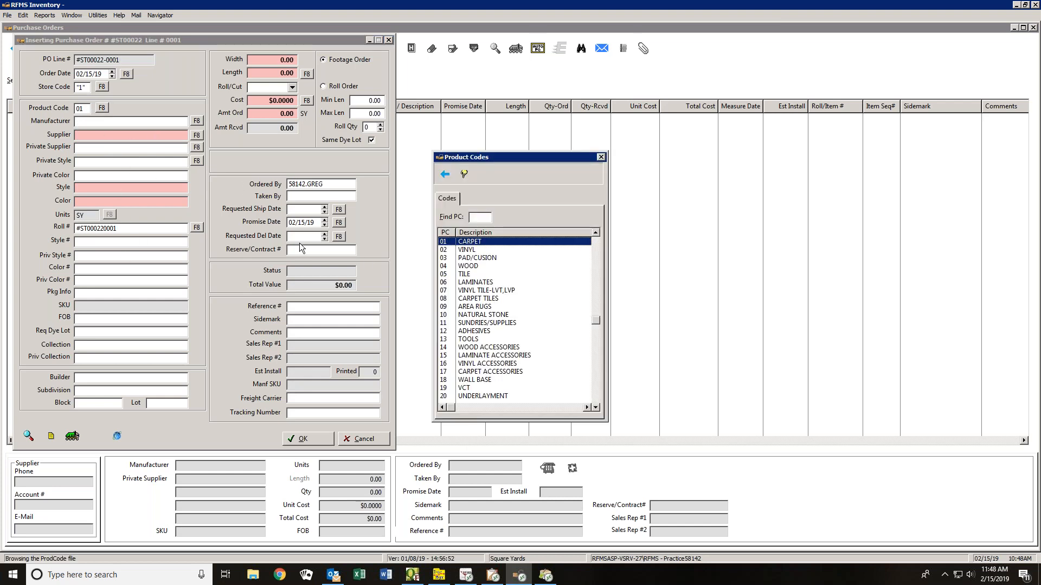
left_click(477, 275)
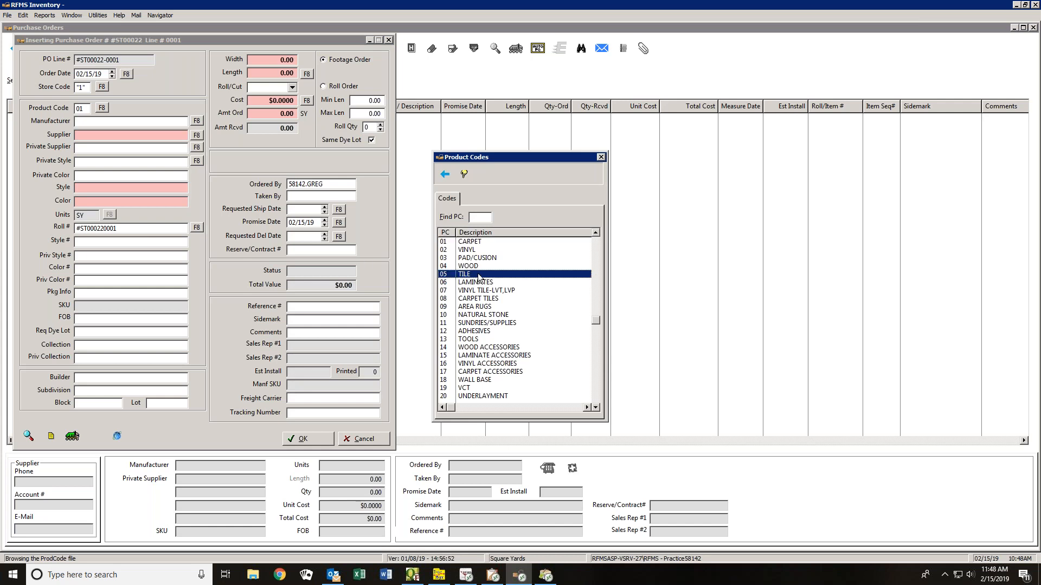
left_click(464, 174)
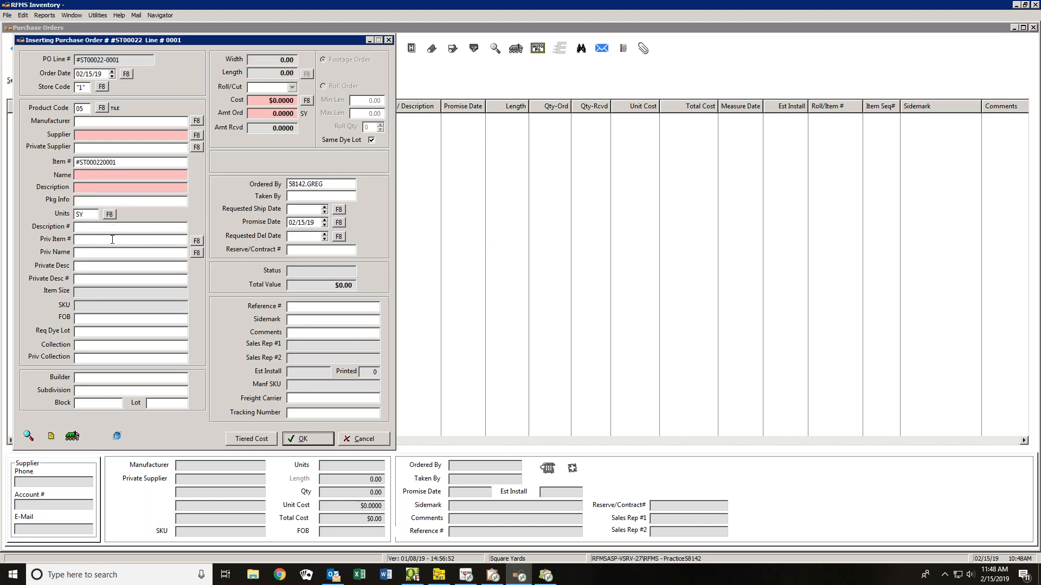
Change the purchase order line's product code to 01 CARPET
left_click(101, 108)
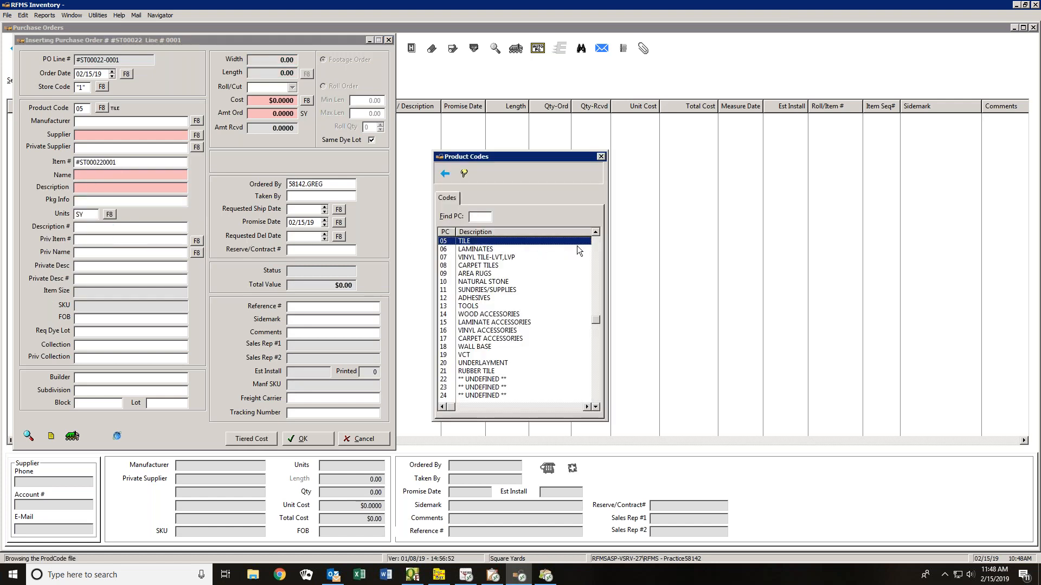
scroll(597, 244, "up", 2)
left_click(489, 241)
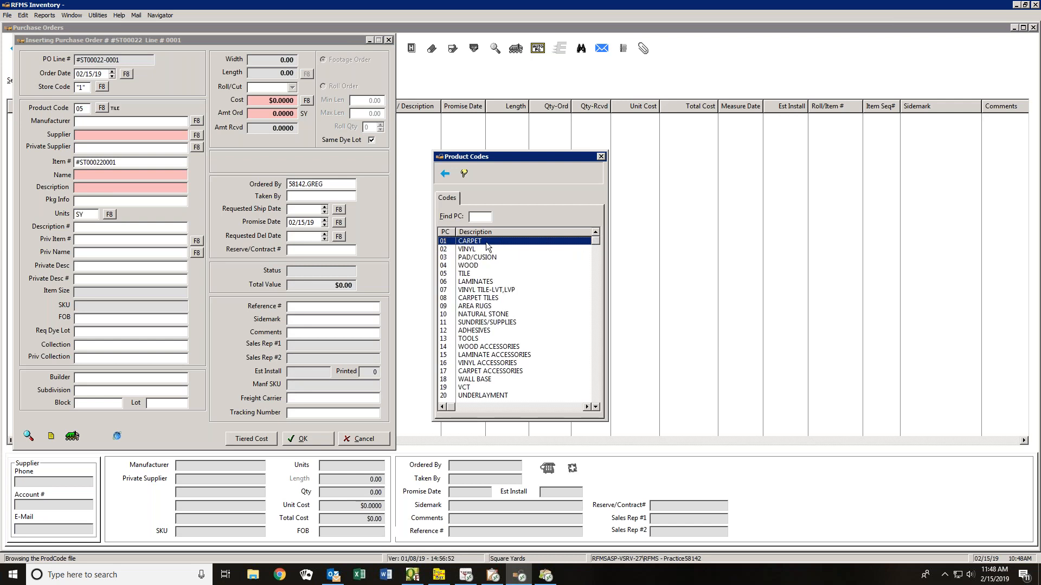
left_click(463, 173)
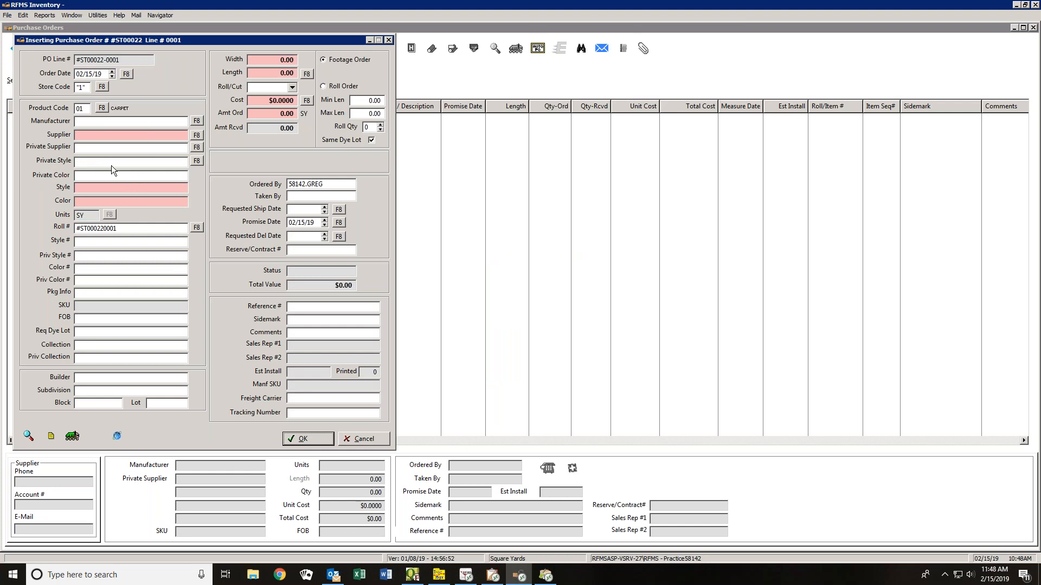
Start a private style import for the carpet line, using Products as the source, ready to search the roll products
left_click(197, 162)
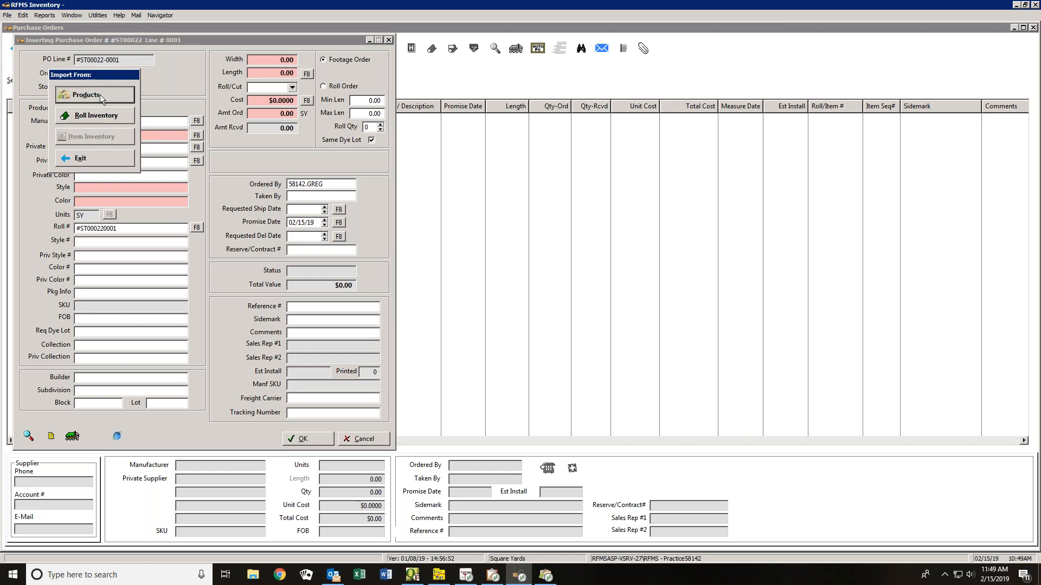
left_click(85, 94)
left_click(111, 158)
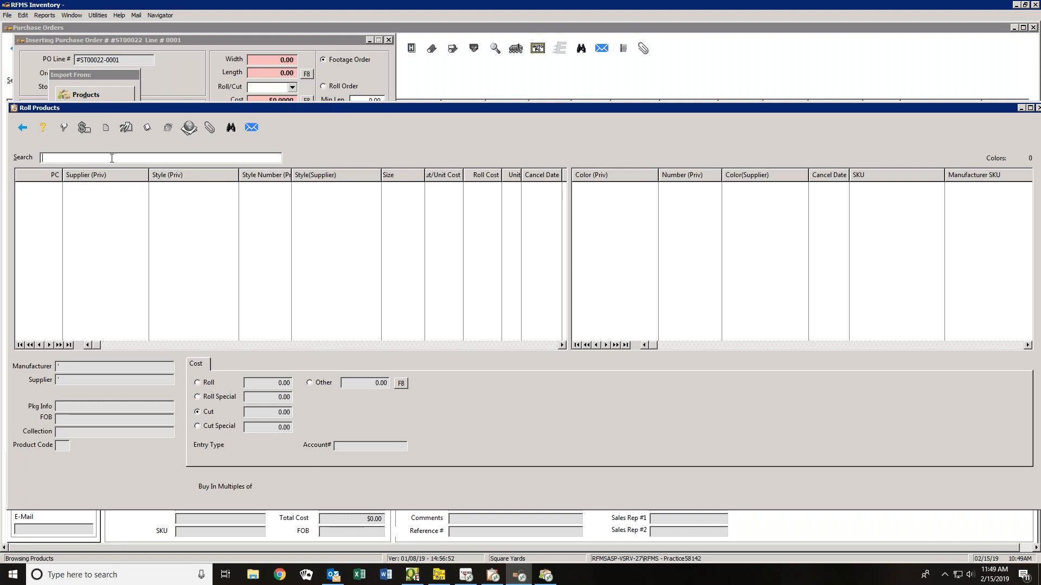
left_click(231, 127)
left_click(286, 189)
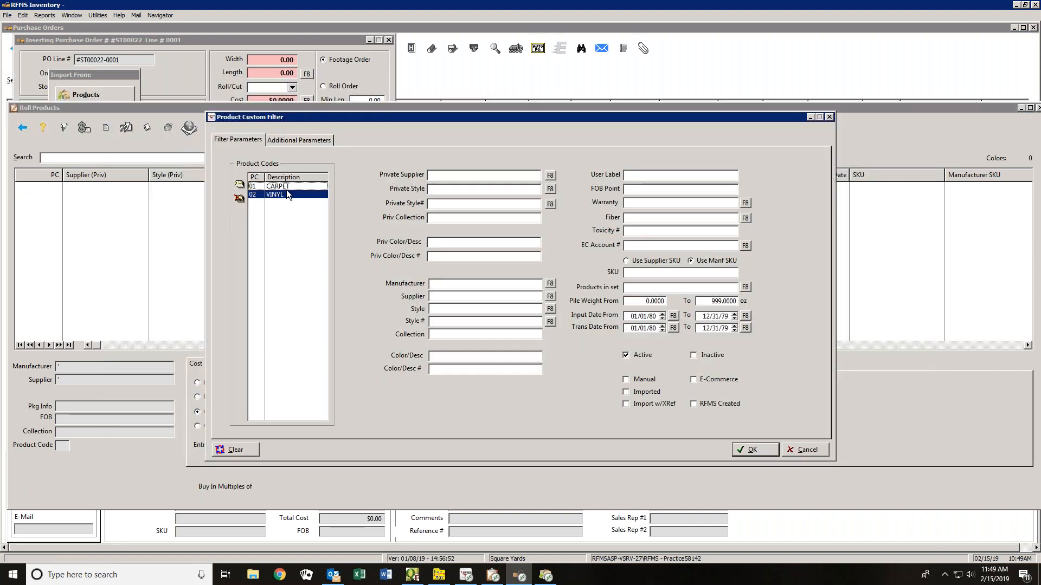
left_click(286, 189)
left_click(284, 194)
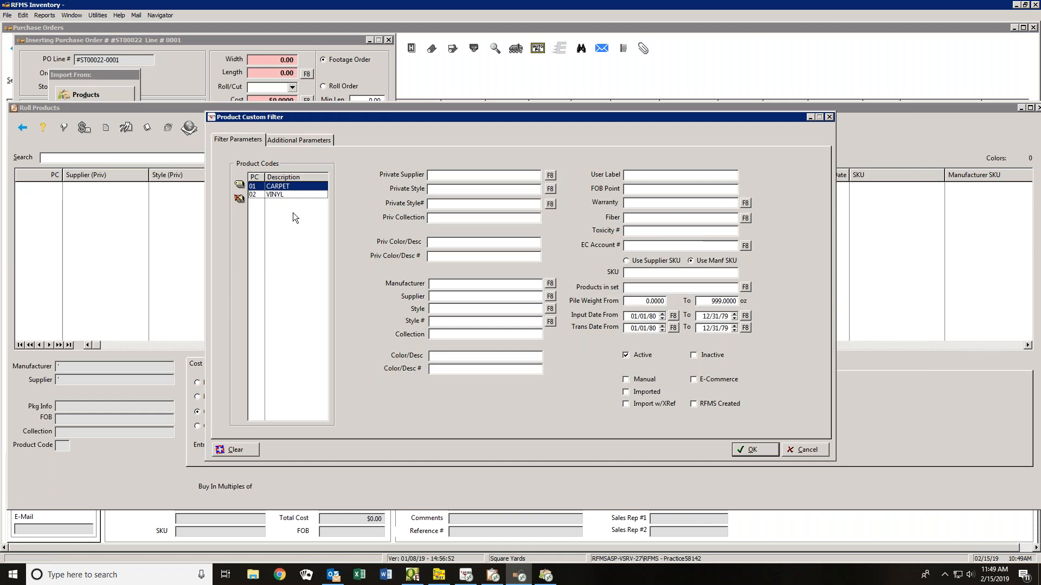
left_click(808, 450)
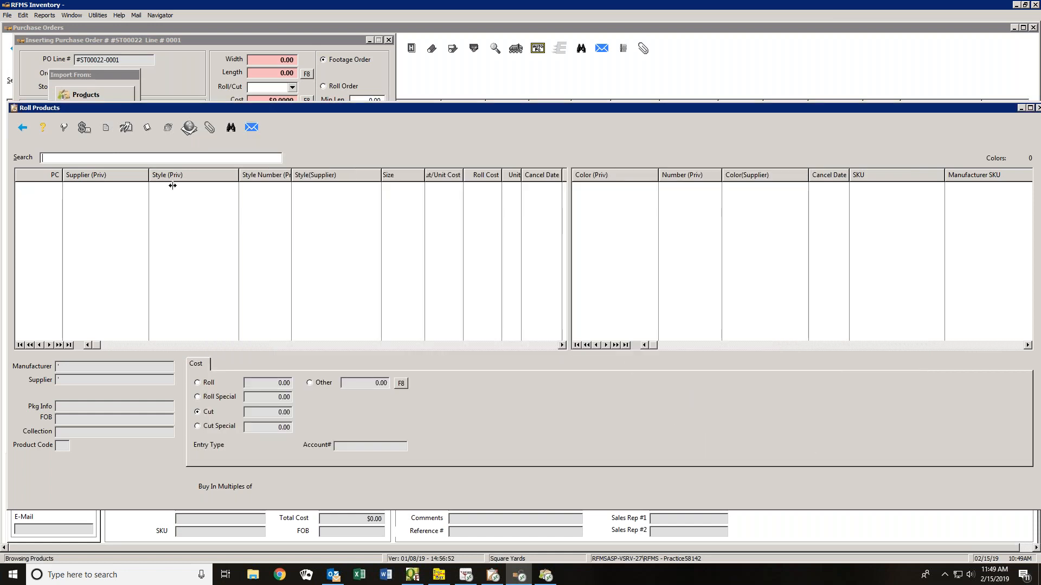
Search the roll products for RIDE IT OUT and import Shaw Industries RIDE IT OUT B in GOOD EARTH into the order line
type("RIDE IT OUT")
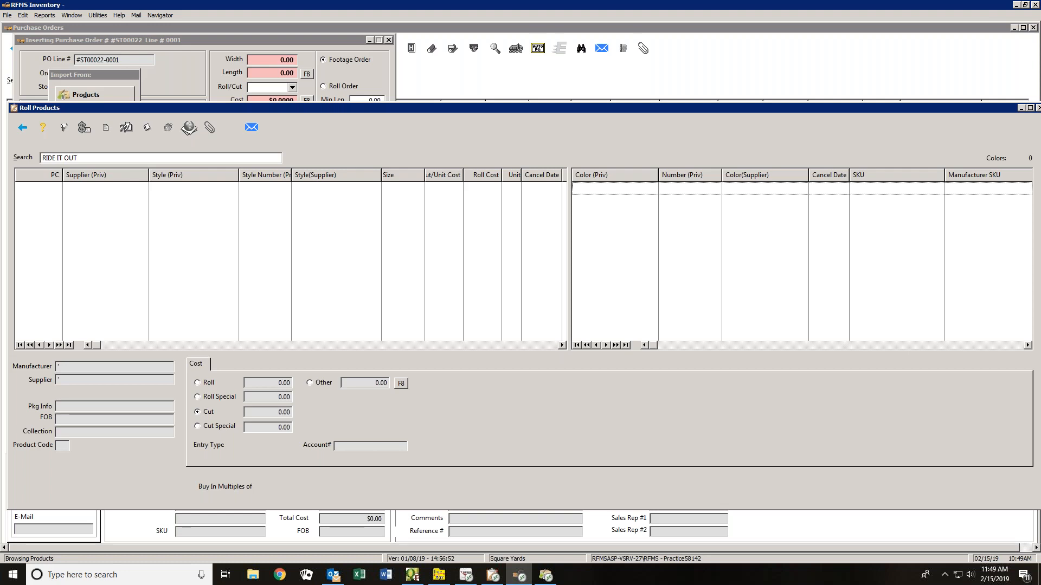
key("Return")
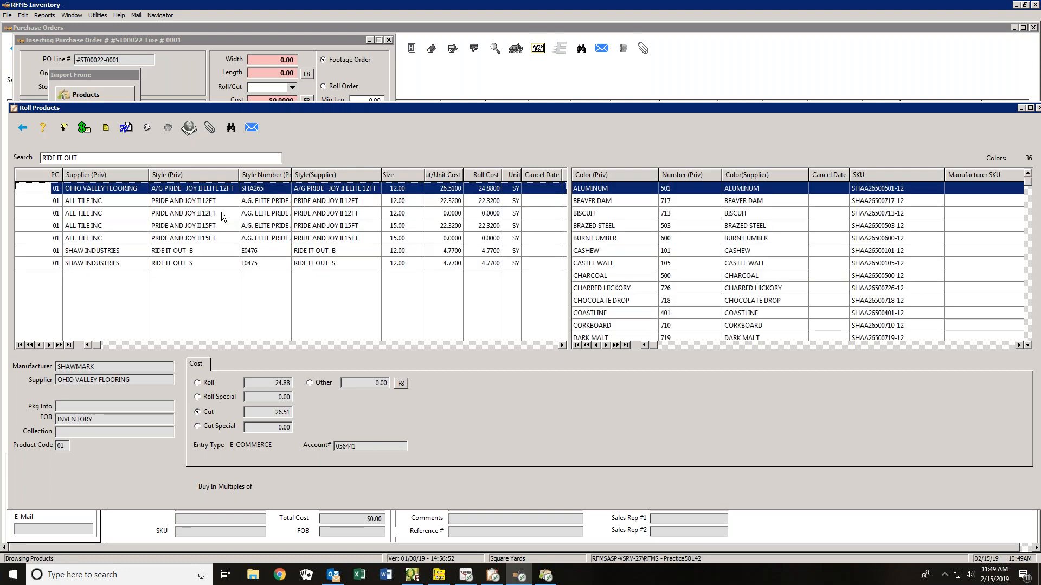
left_click(193, 251)
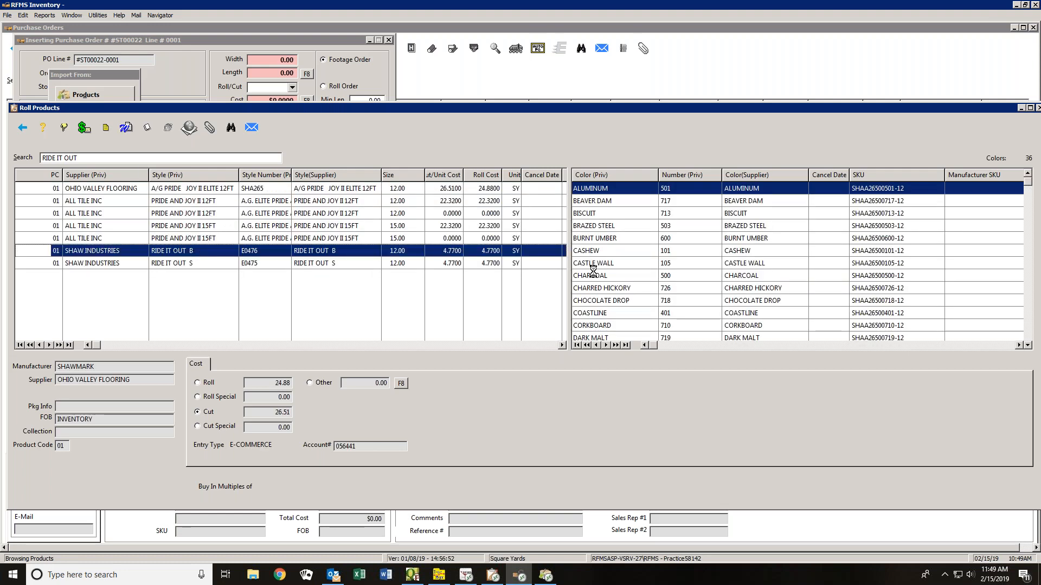
left_click(600, 240)
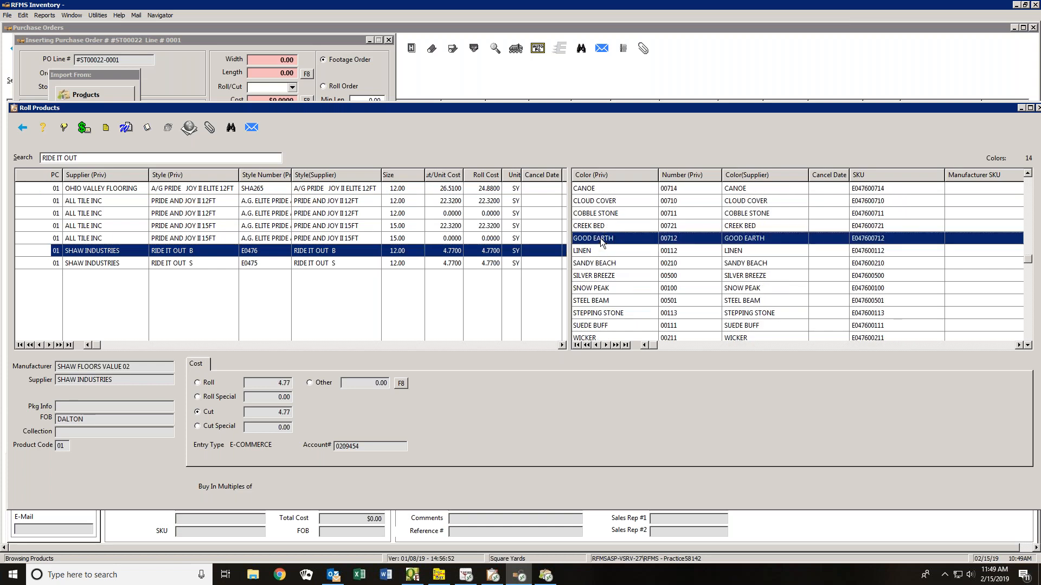
left_click(63, 126)
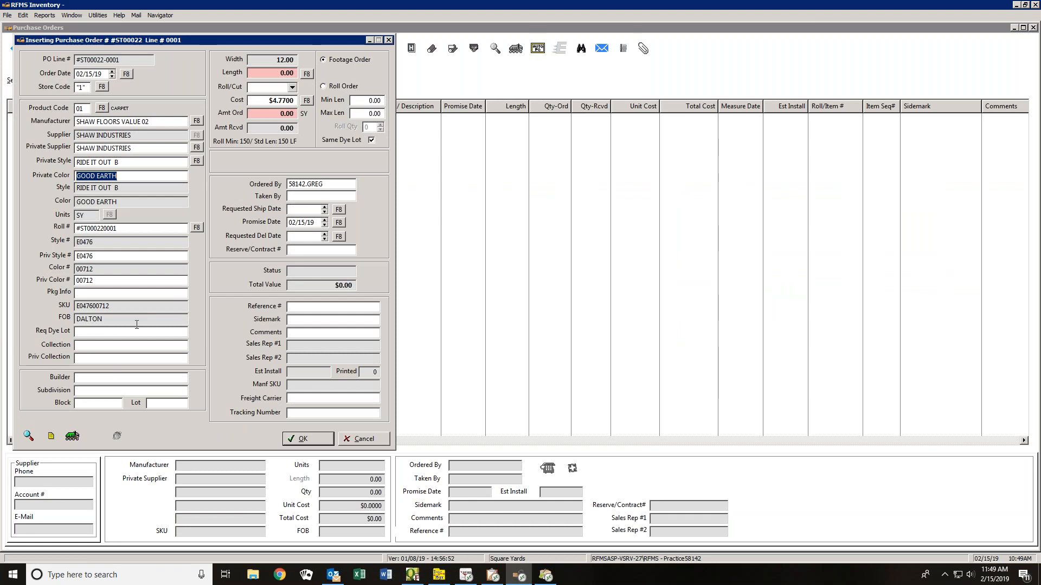
Set the ordered carpet length to 150
left_click(274, 73)
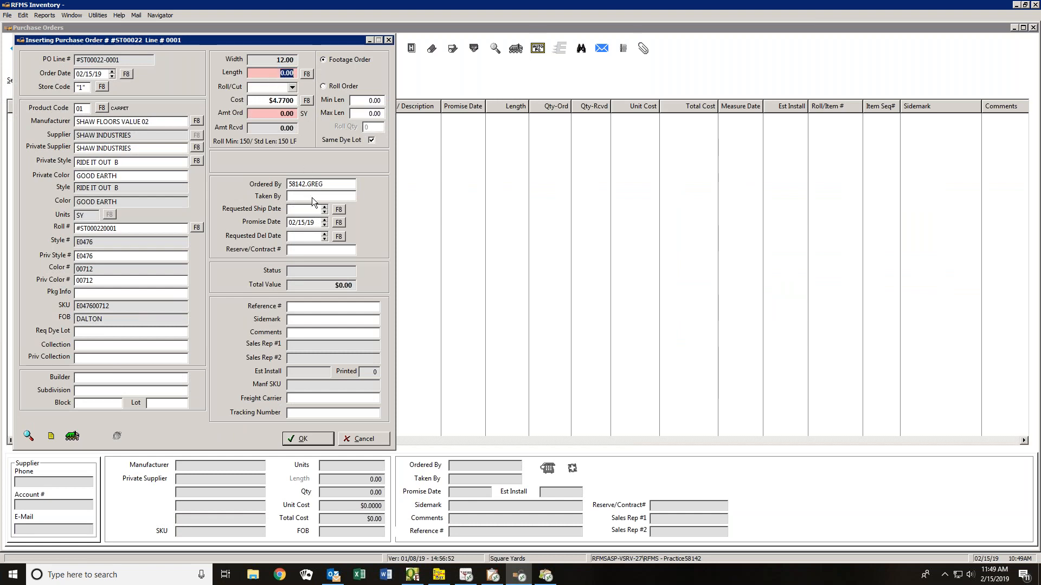
type("150")
key("Tab")
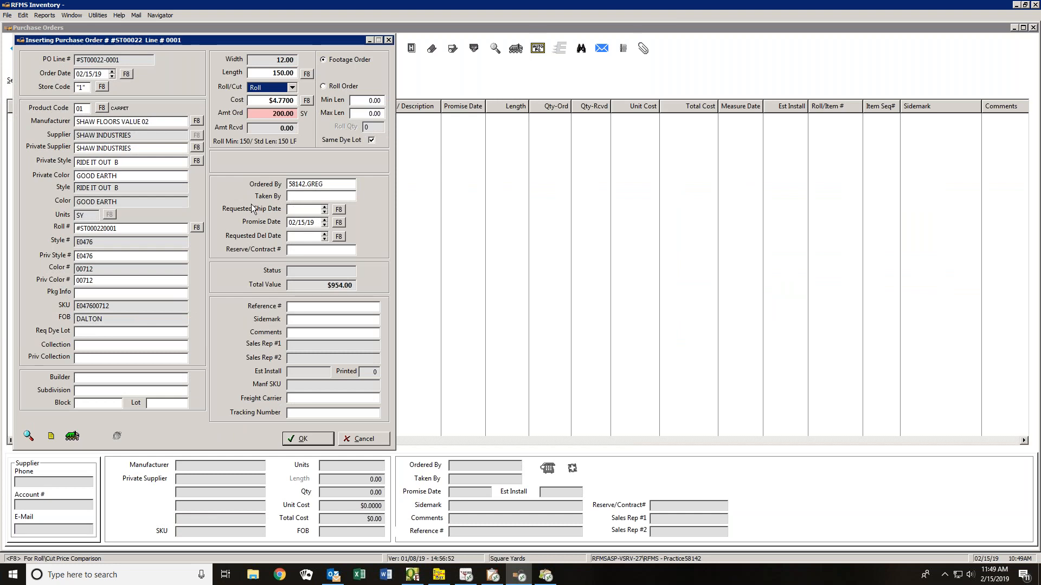
Review the Roll/Cut choice and the available cost options for the carpet without changing them
left_click(292, 88)
left_click(291, 88)
left_click(306, 101)
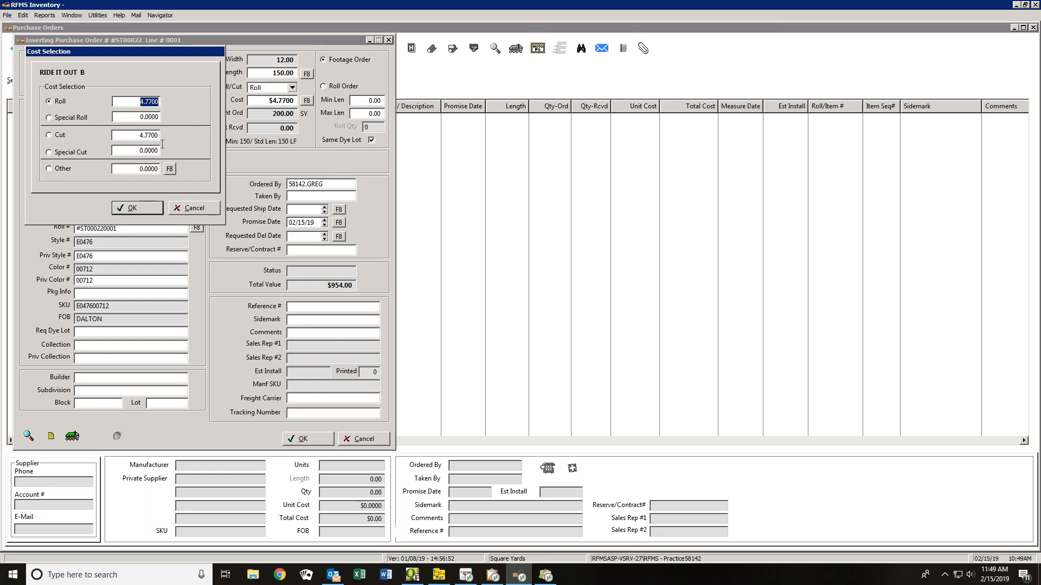
left_click(193, 209)
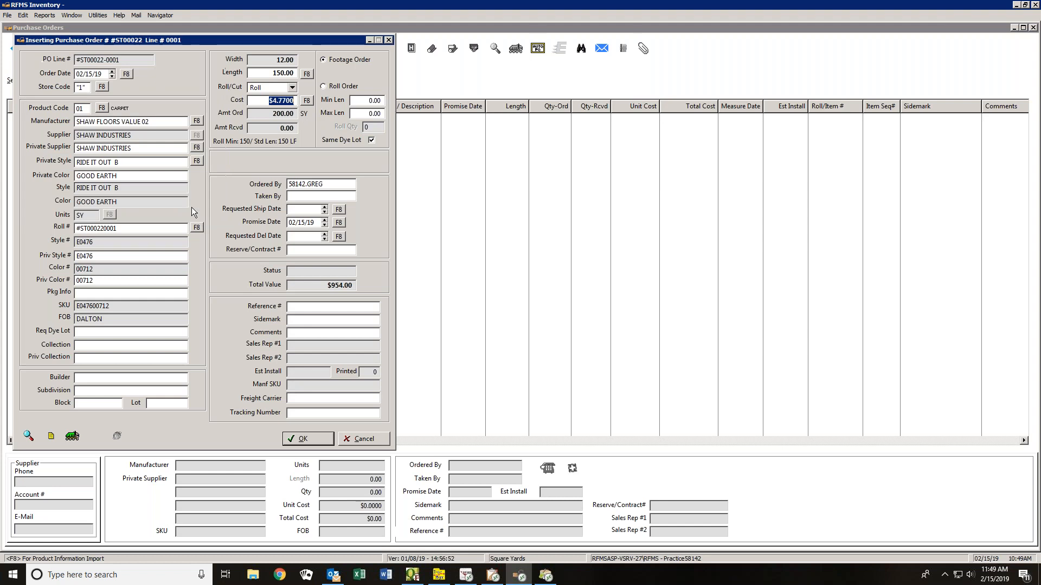
Enter ONLINE as Taken By, set the promise date to 02/21/19, and fill in the reference number
left_click_drag(327, 187, 271, 188)
left_click(299, 196)
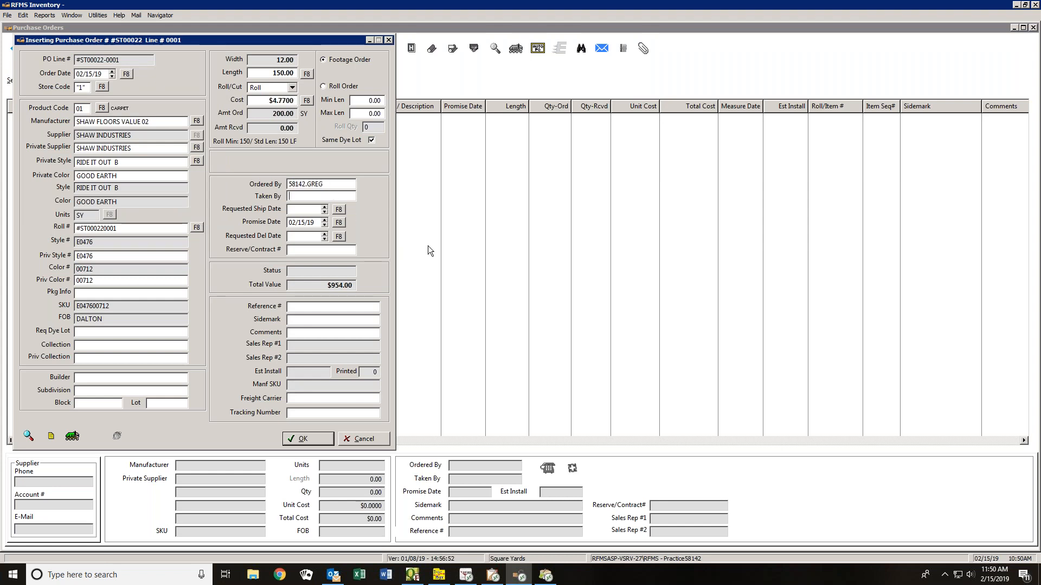
type("ONLINE")
key("Tab")
type("02/21/19")
key("Tab")
key("Tab")
type("25164")
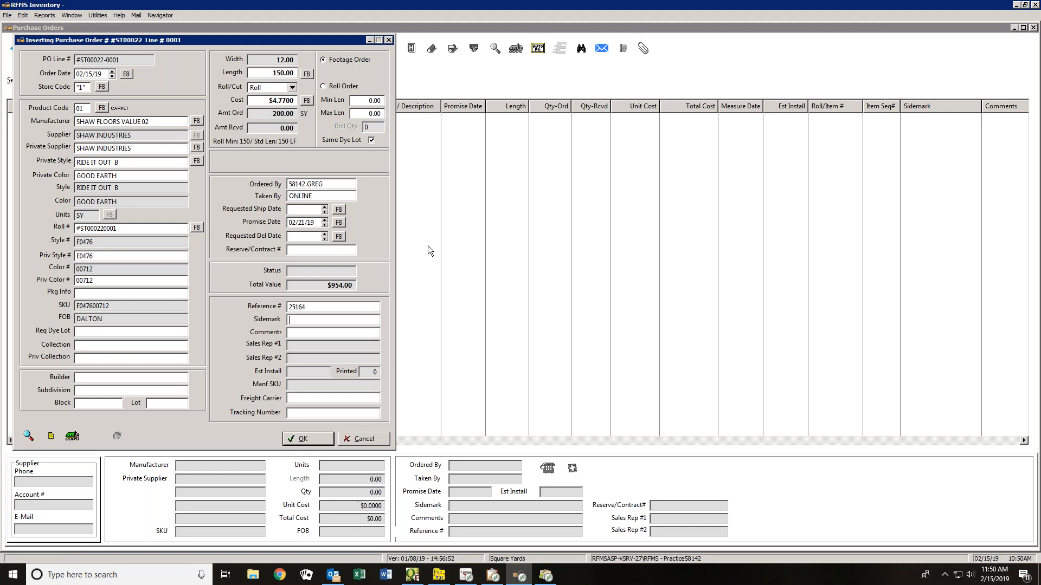
type("STOCK")
key("BackSpace")
key("BackSpace")
key("BackSpace")
key("BackSpace")
key("BackSpace")
Save the stock purchase order line with the sidemark left blank, and reopen it for editing
left_click(320, 439)
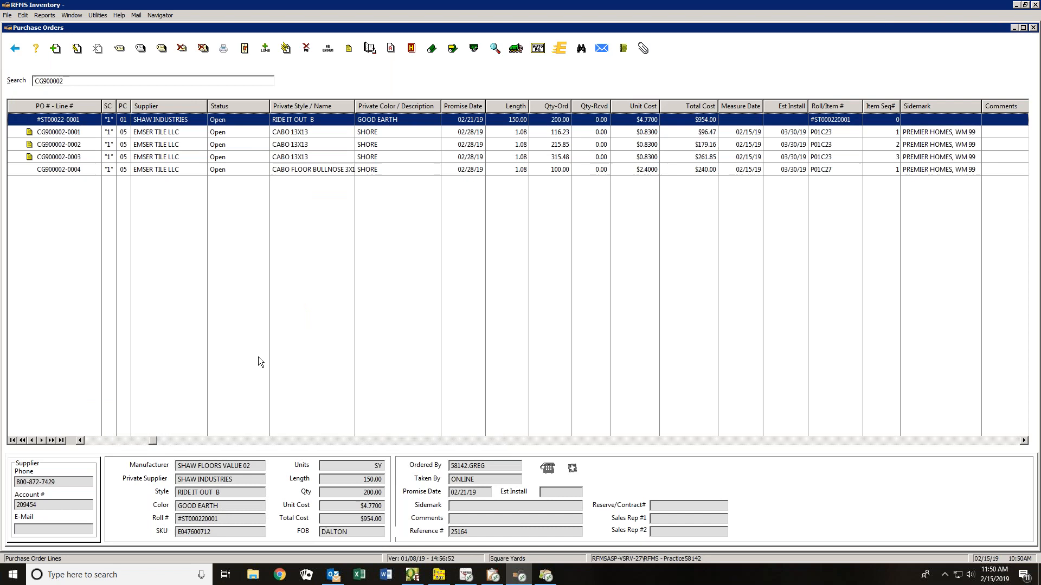
double_click(225, 118)
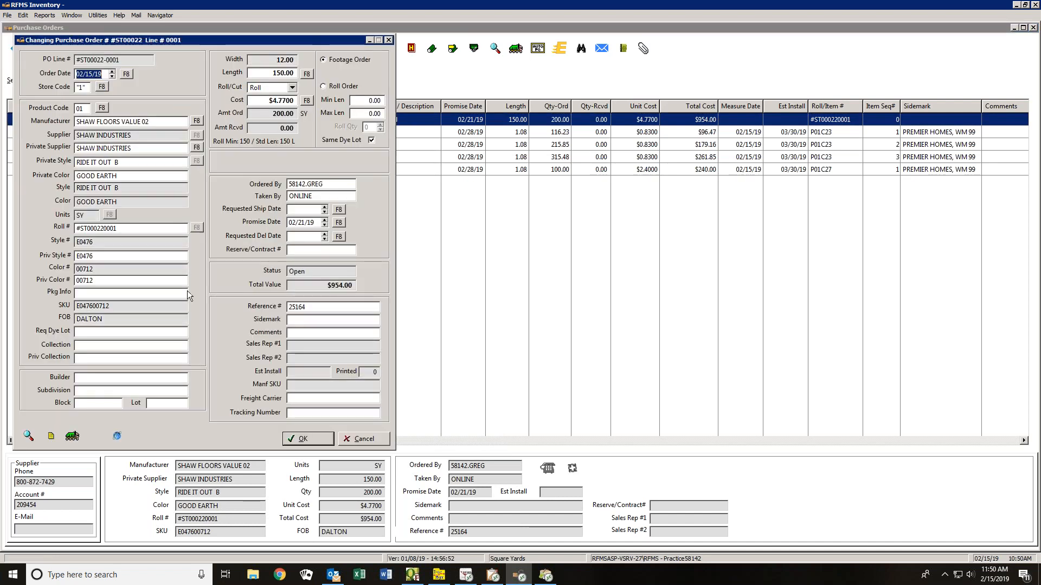
Add a ship-to address to the purchase order by importing it from store 1, Premier Flooring Watterson, and save the line
left_click(71, 438)
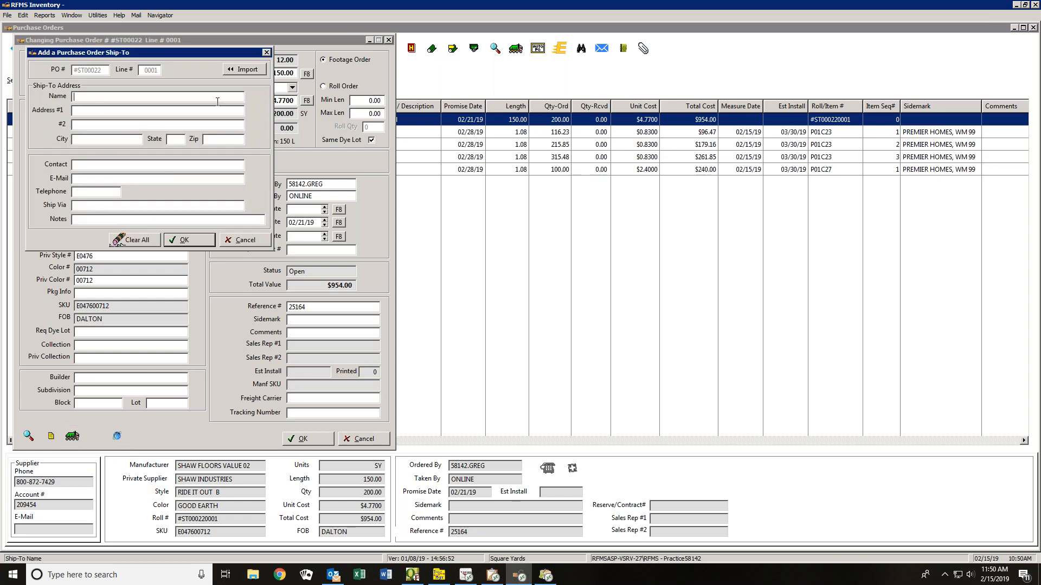
left_click(248, 71)
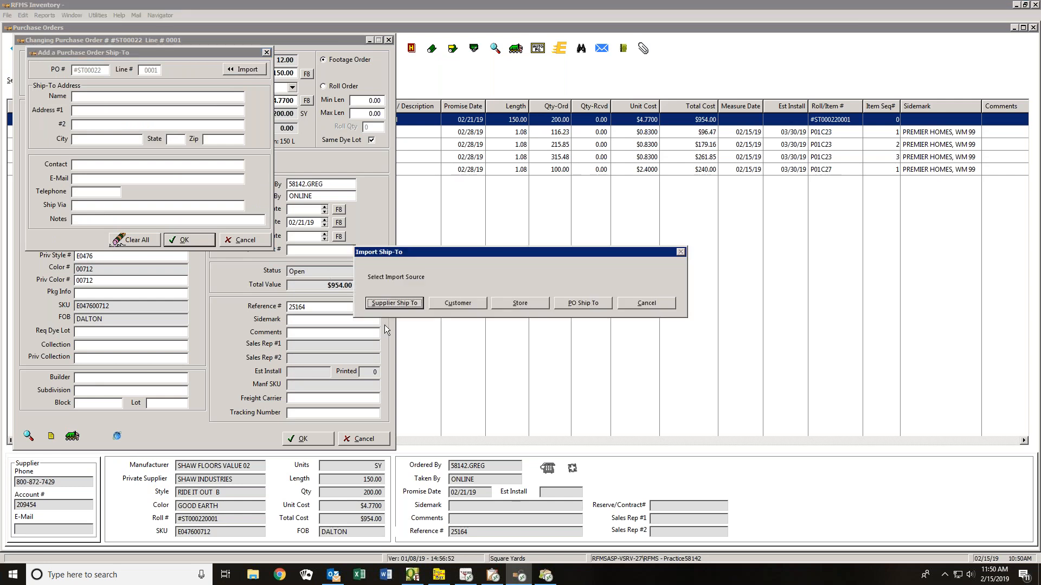
left_click(507, 303)
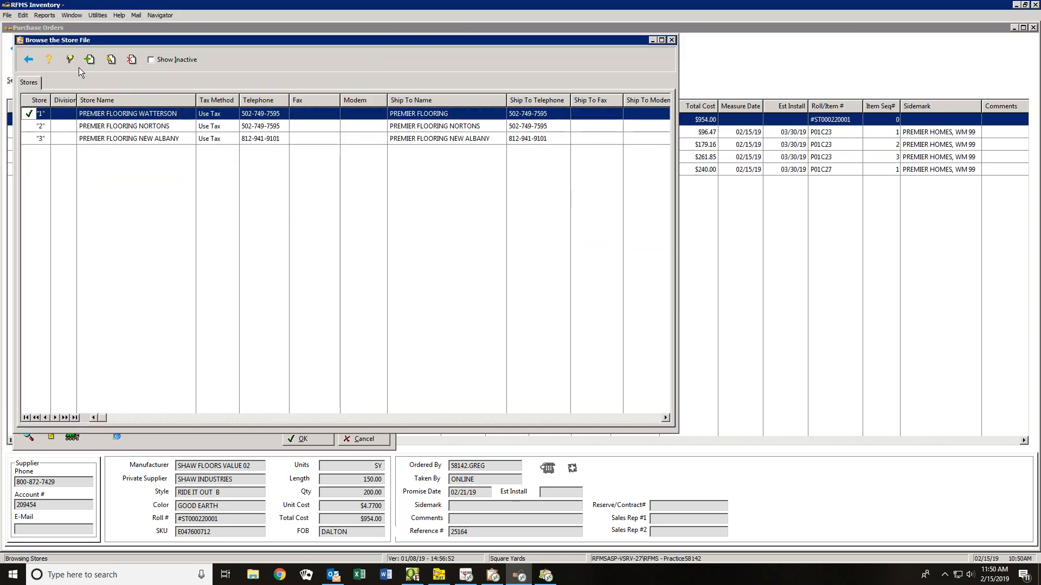
double_click(124, 113)
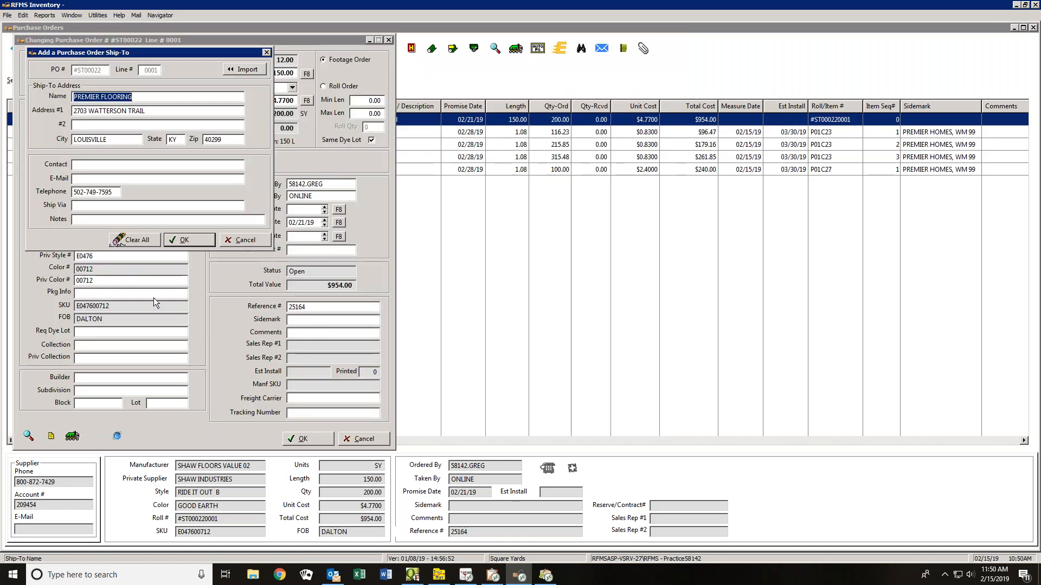
left_click(194, 239)
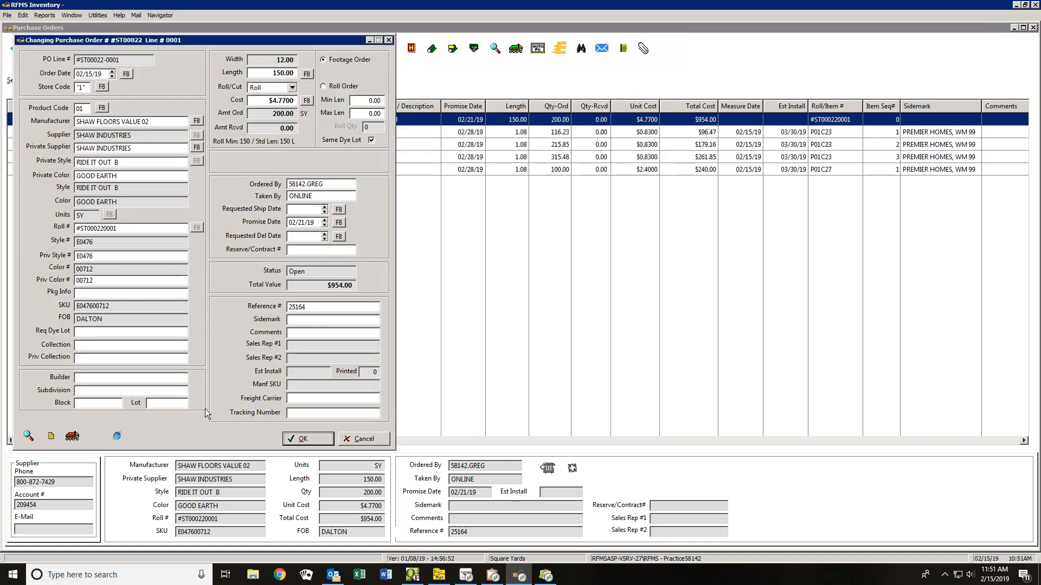
left_click(306, 439)
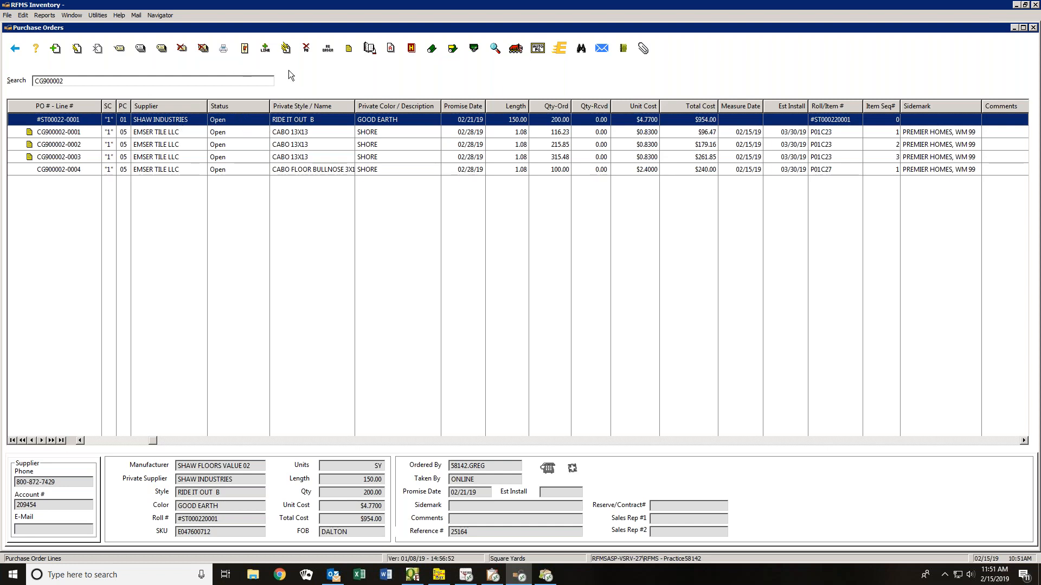
Duplicate the RIDE IT OUT B carpet line 19 times on the stock purchase order
left_click(266, 49)
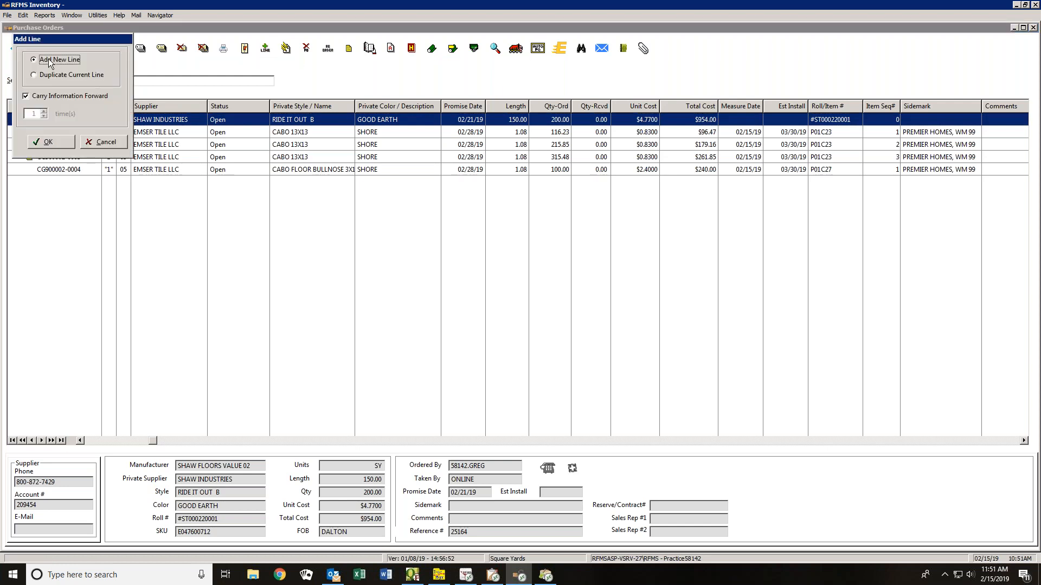
left_click(82, 77)
left_click(45, 110)
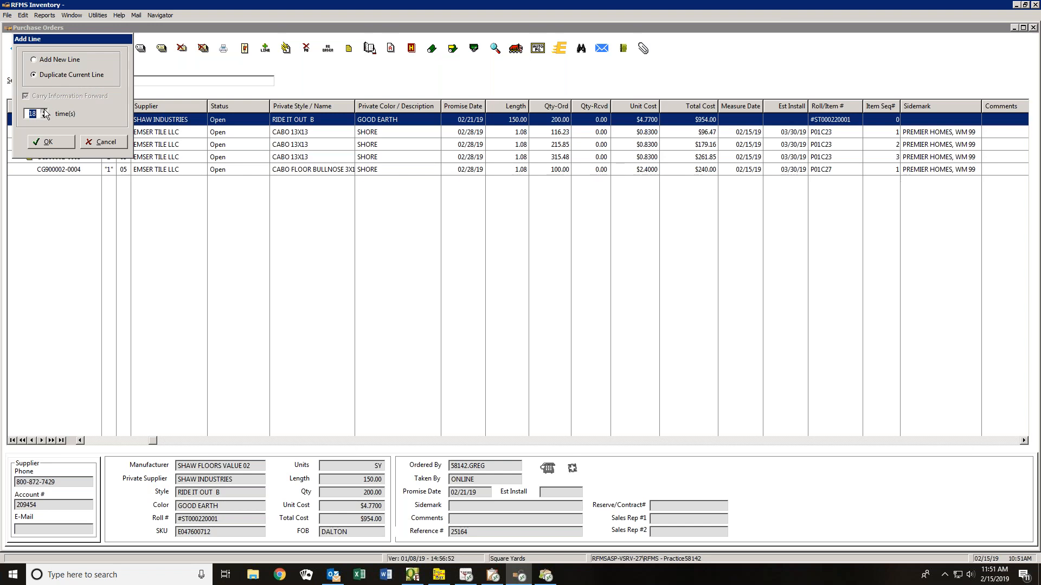
left_click(45, 116)
left_click(48, 142)
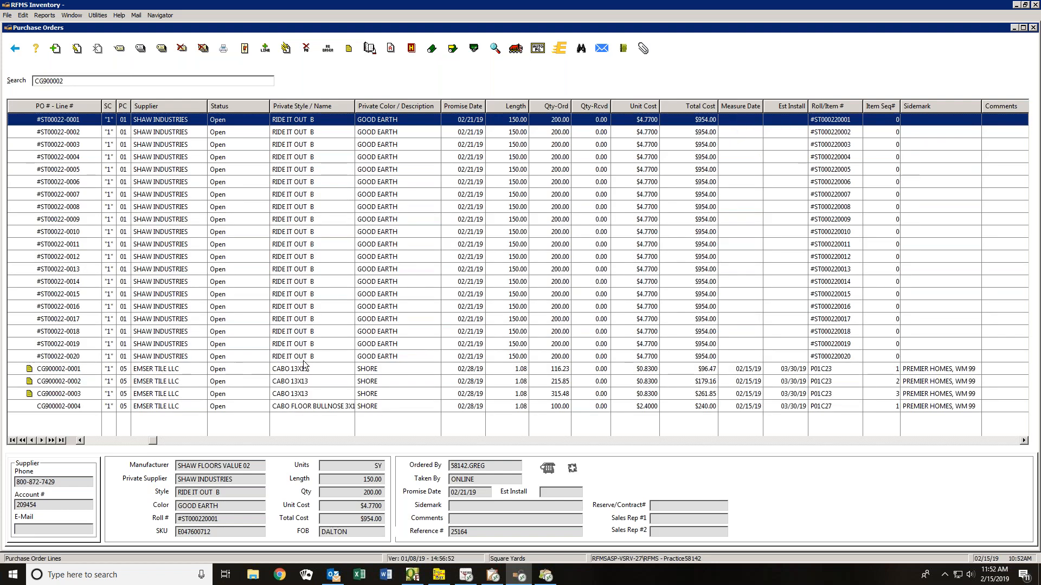
Look through the duplicated RIDE IT OUT B lines from the first to the twentieth
left_click(314, 356)
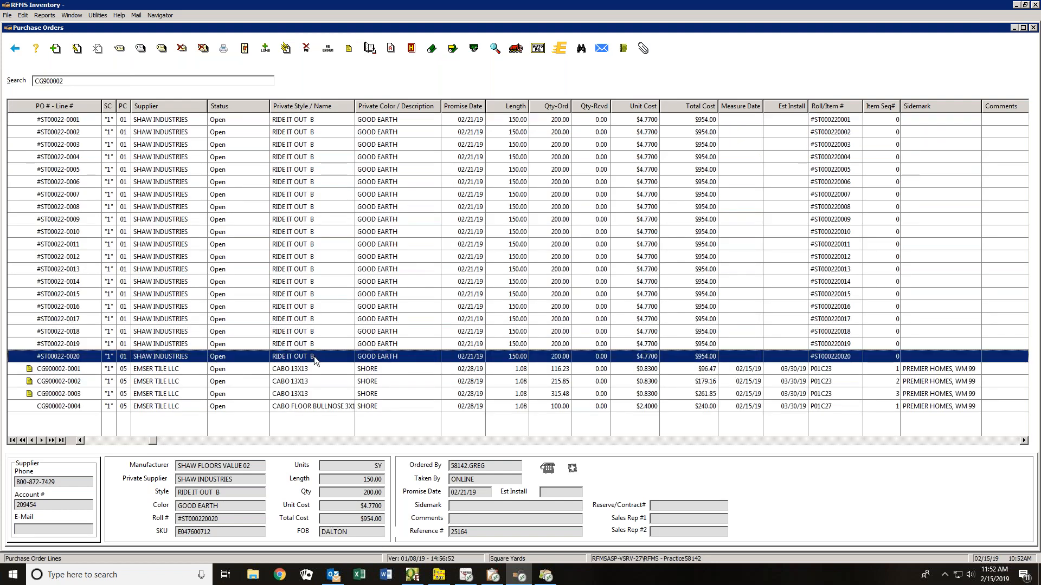
left_click(516, 122)
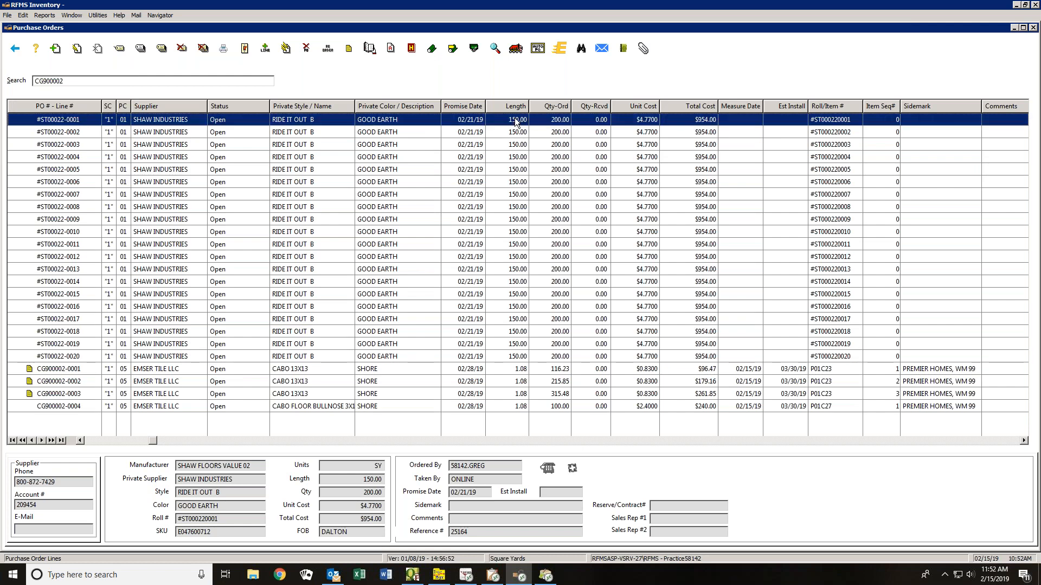
key("Down")
key("Down")
key("Down")
key("Down")
key("Down")
key("Down")
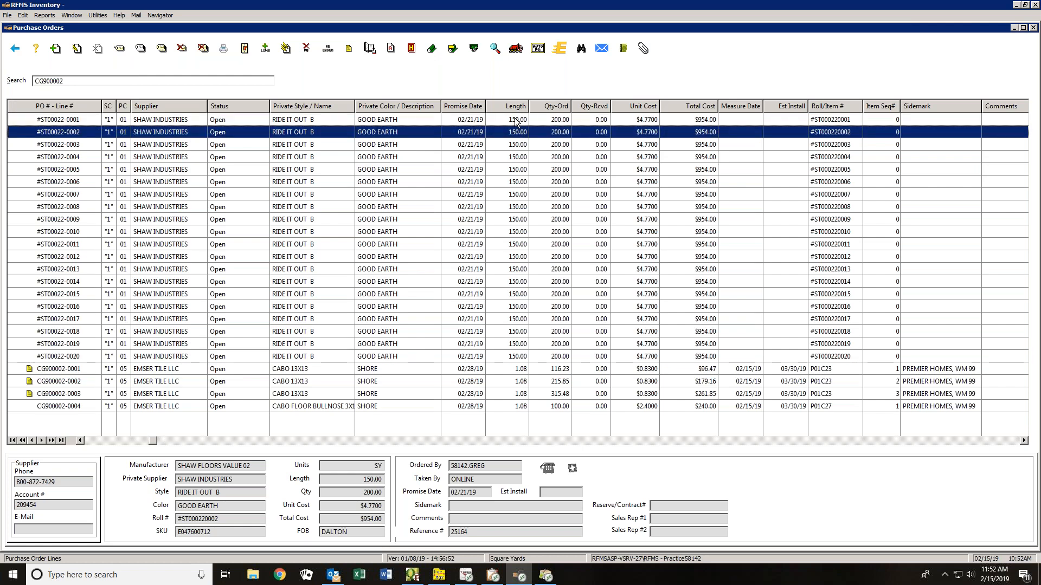
key("Down")
key("Down")
key("Down")
key("Down")
key("Down")
key("Down")
key("Down")
key("Down")
key("Down")
key("Down")
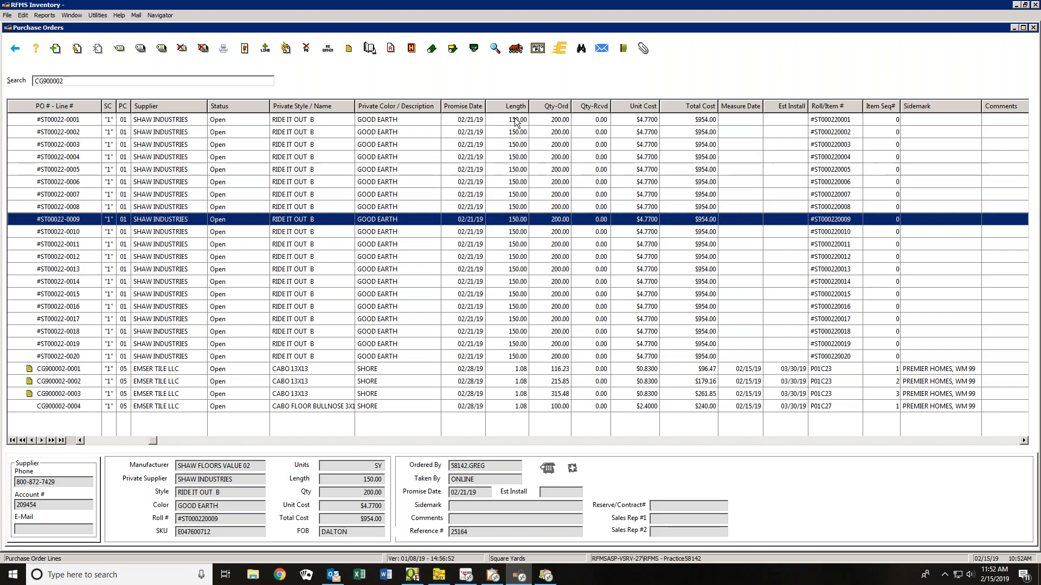
key("Down")
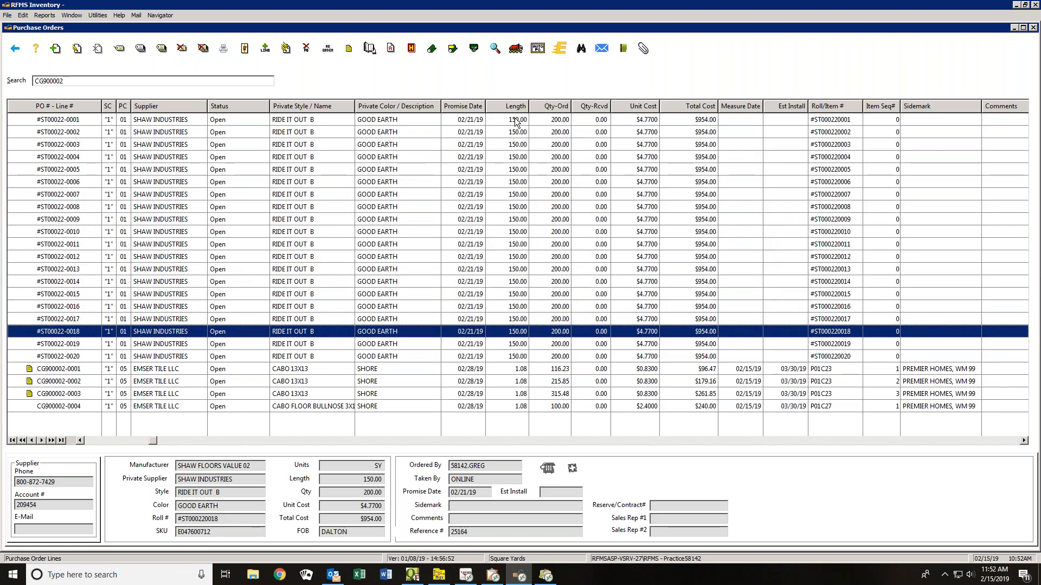
left_click(263, 358)
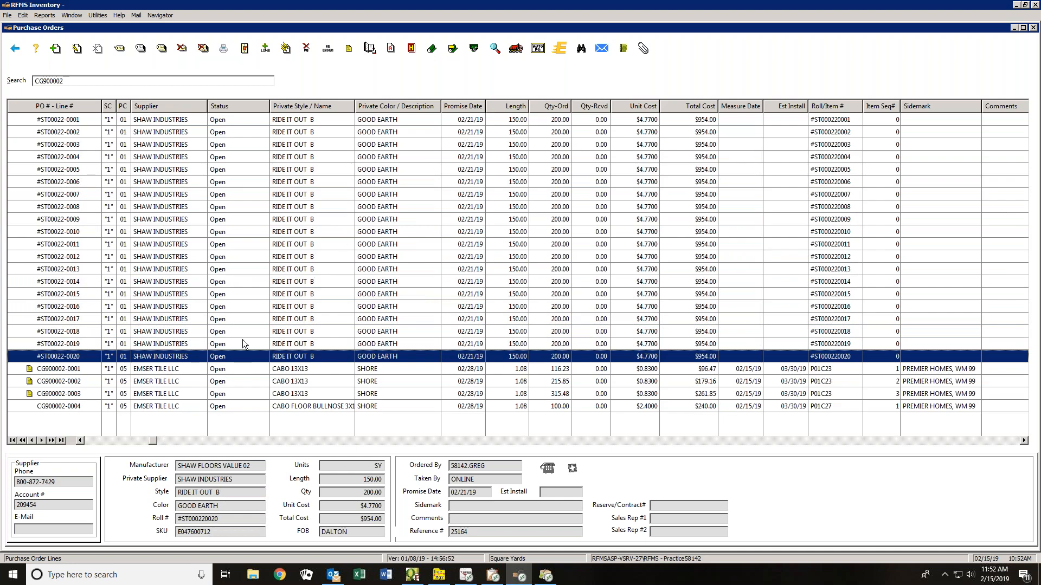
Add a new line to the stock purchase order with information carried forward, and set its product code to 03 PAD/CUSION
left_click(262, 53)
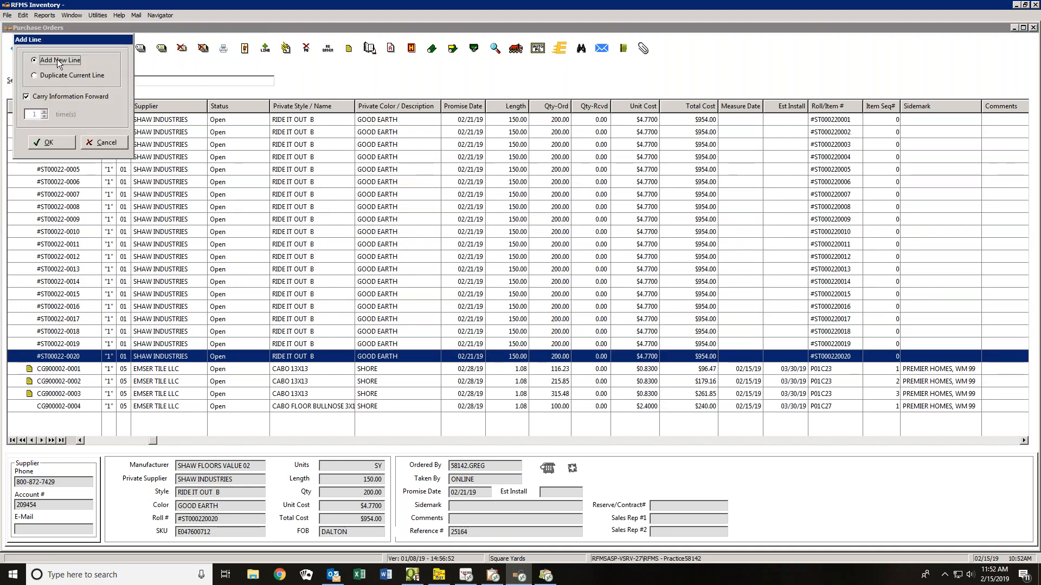
left_click(50, 142)
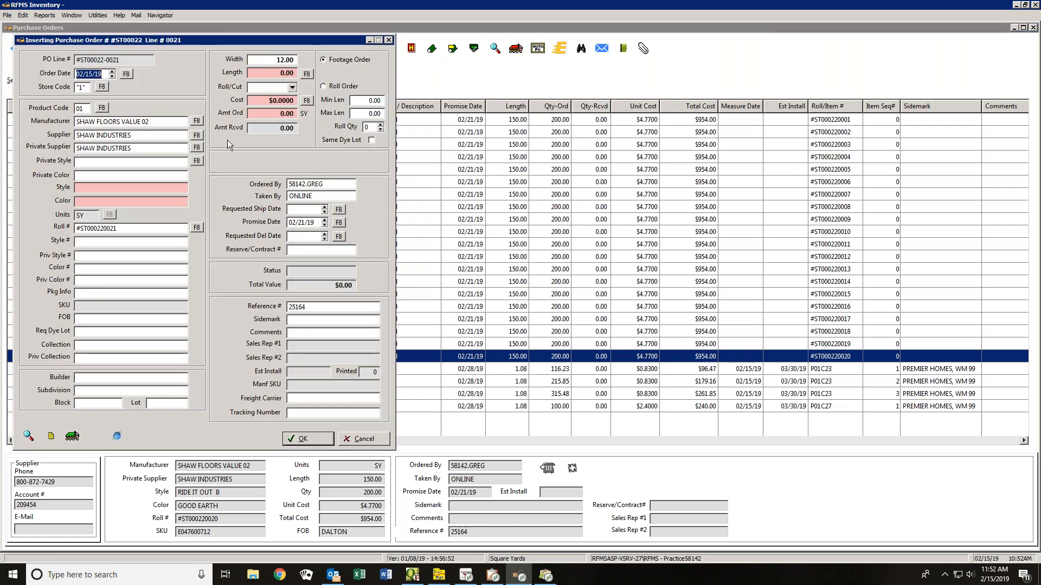
left_click(103, 109)
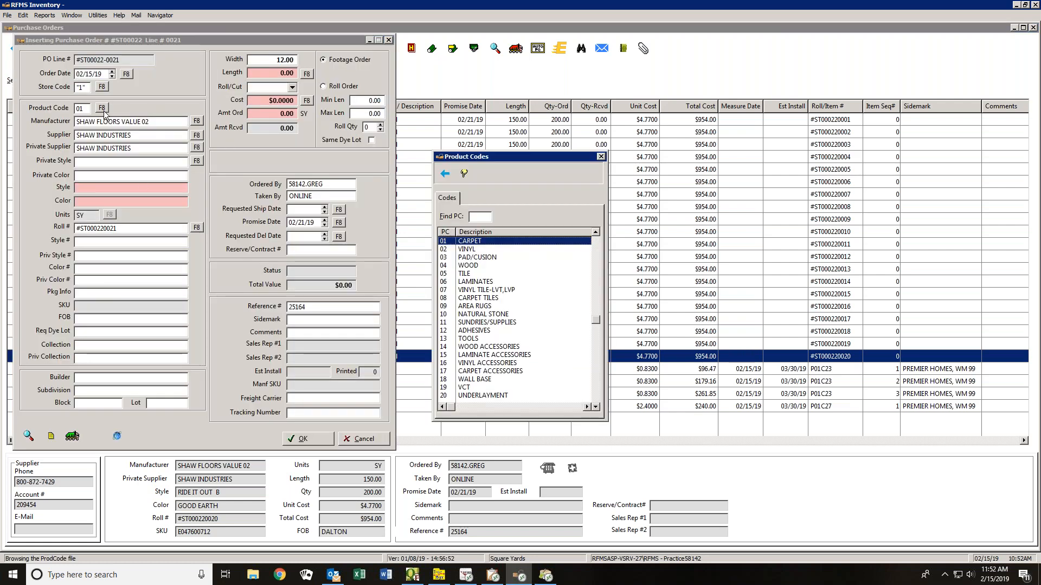
left_click(474, 258)
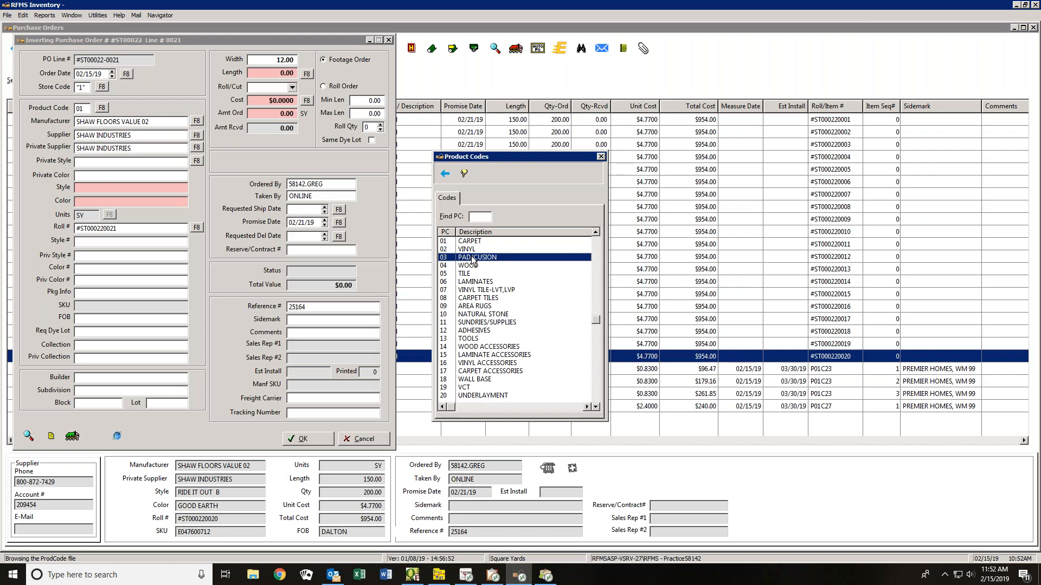
left_click(464, 174)
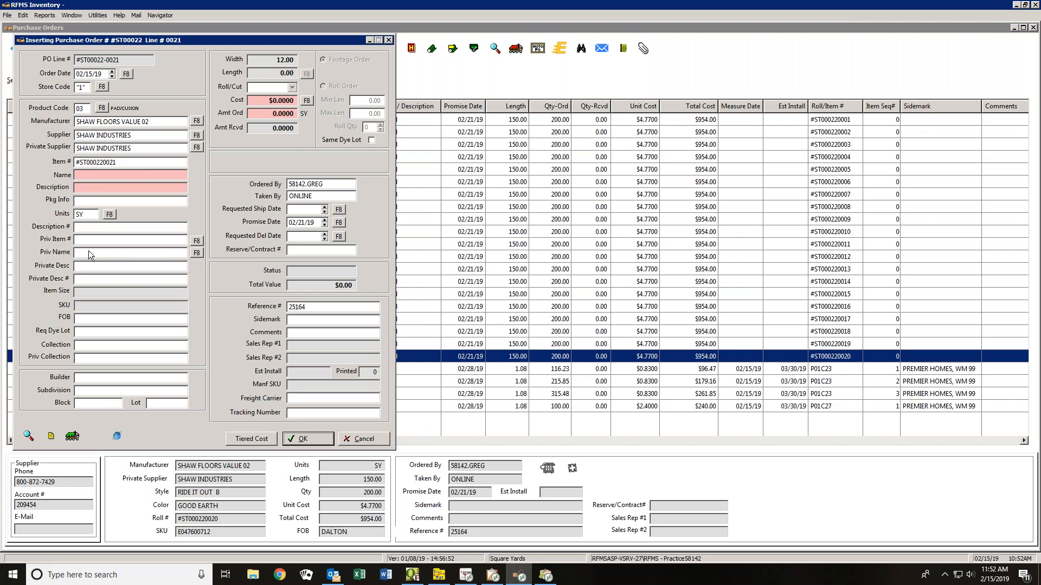
Open the products import by private name and filter it to product code 03 PAD/CUSION with supplier SHAW
left_click(196, 254)
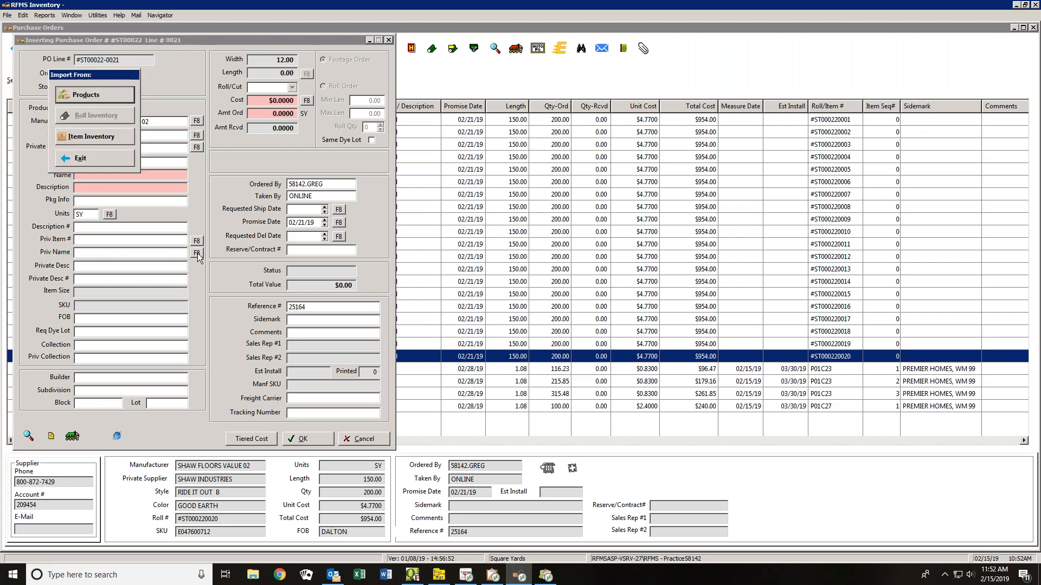
left_click(112, 98)
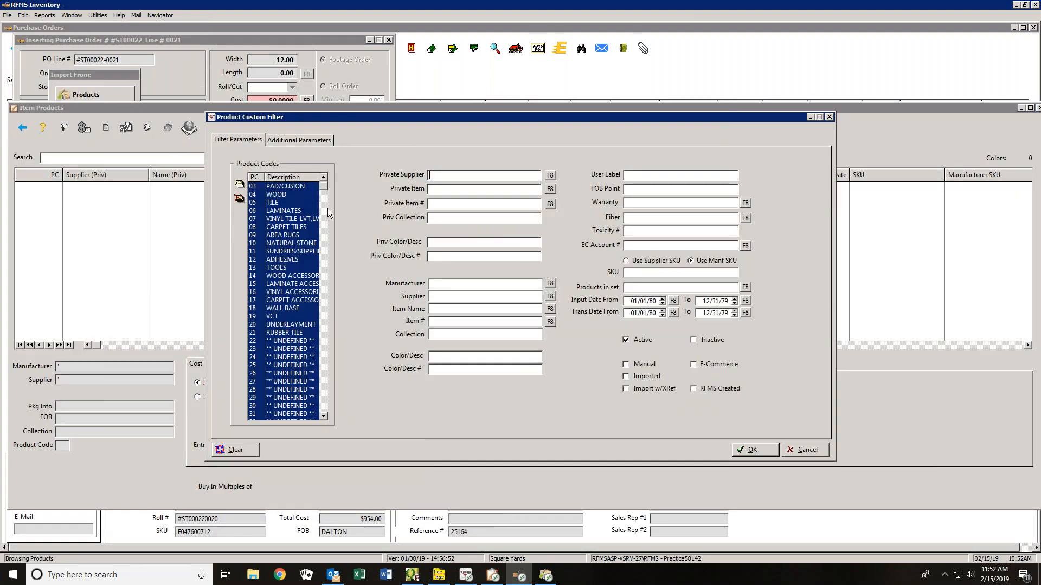
left_click(251, 187)
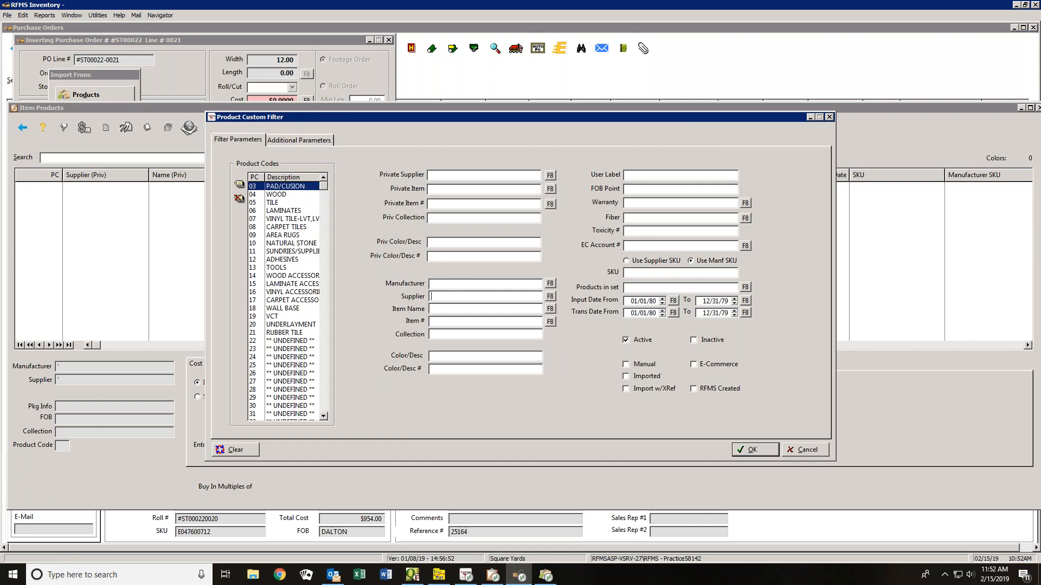
type("SHAW")
left_click(765, 451)
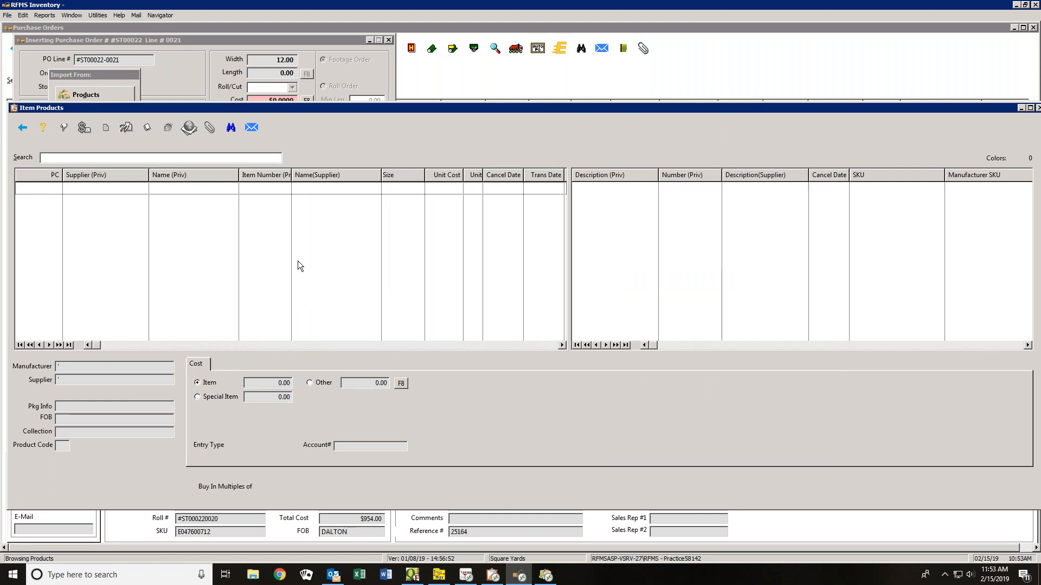
Remove the supplier from the product filter and rerun it for PAD/CUSION products only
left_click(230, 128)
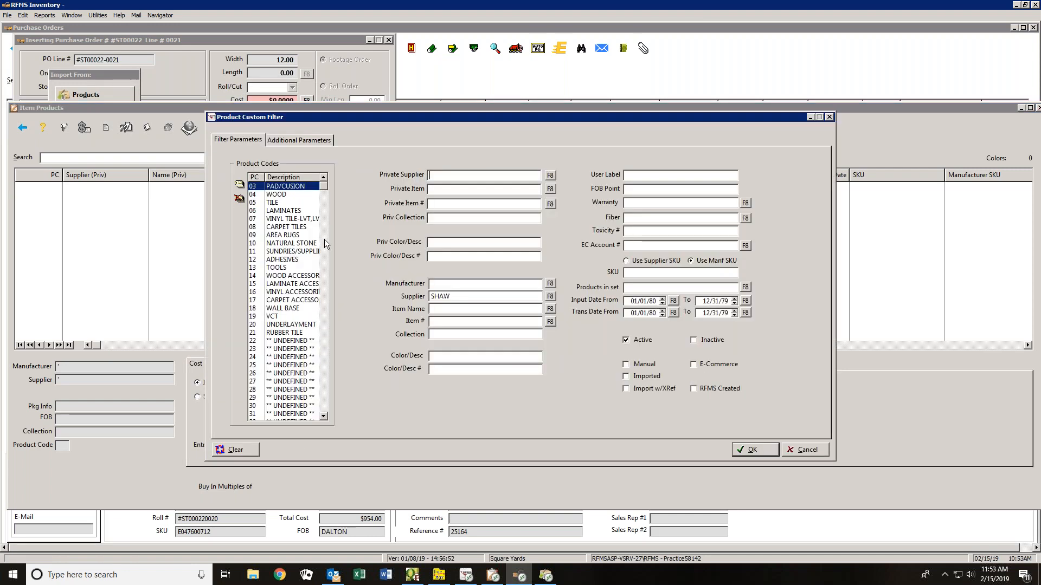
left_click_drag(458, 298, 416, 302)
key("Delete")
left_click(741, 450)
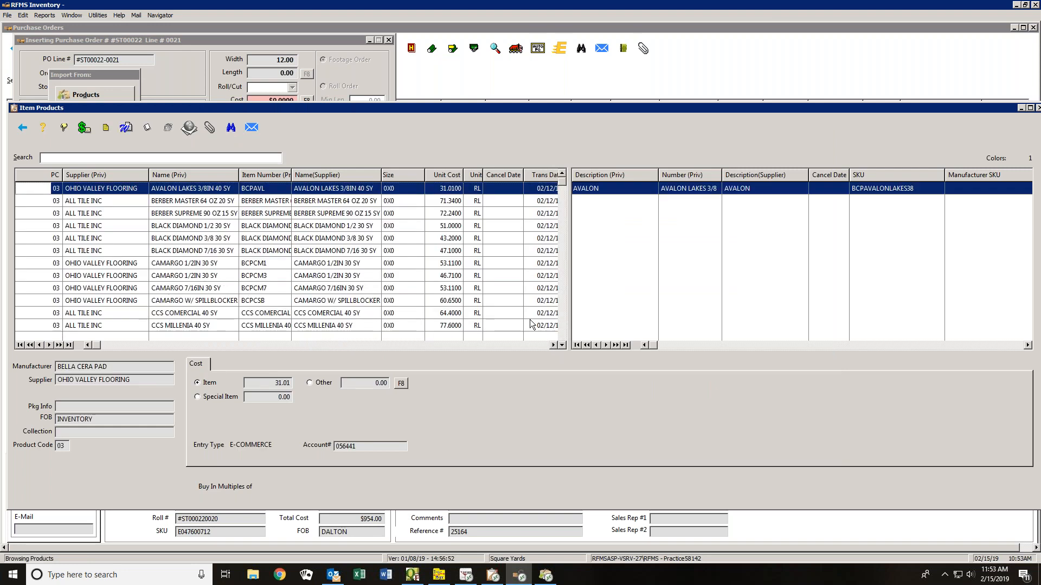
Import the GLACIER DELUXE 30 SY pad from ALL TILE INC into the new purchase order line
left_click(564, 337)
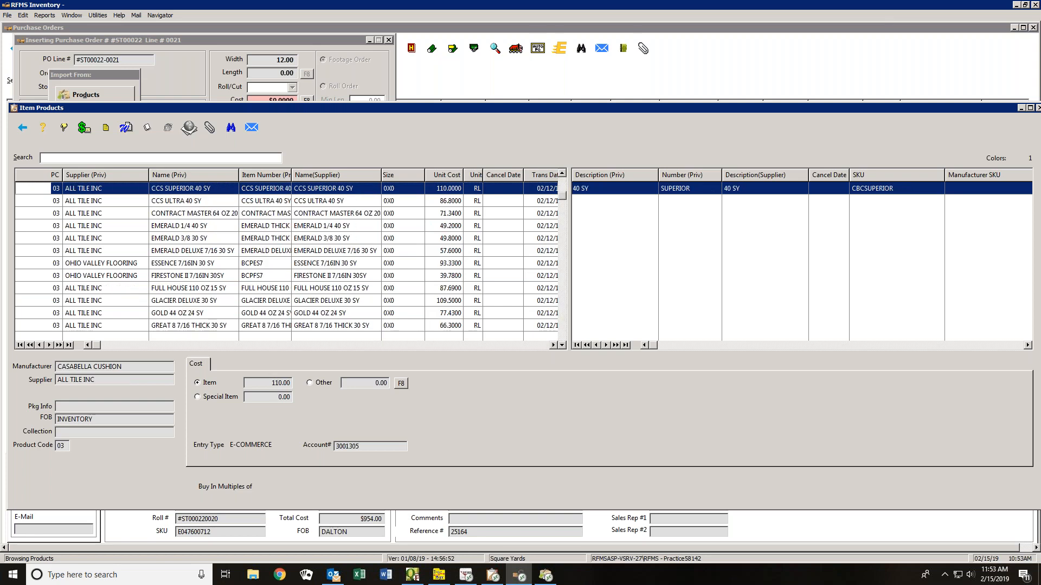
left_click(193, 301)
left_click(64, 128)
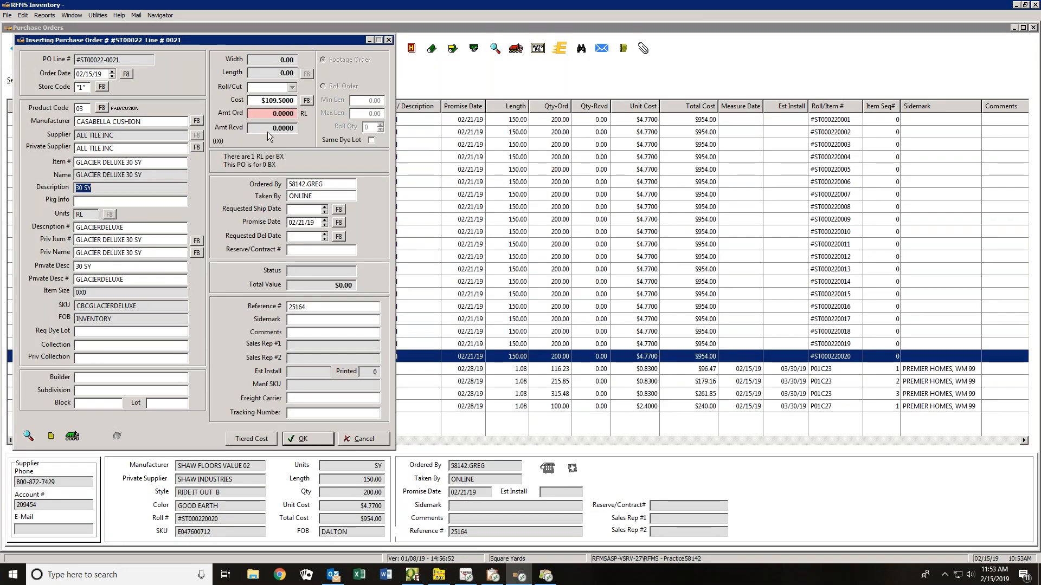
Set the amount ordered to 100 rolls for the GLACIER DELUXE pad, check its supplier, and save the line
left_click(282, 114)
type("100")
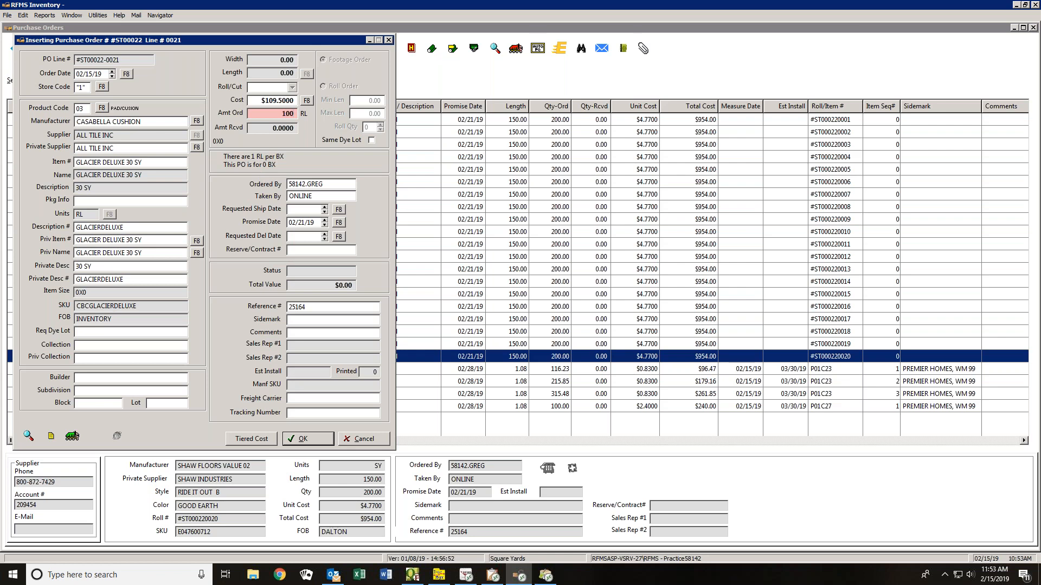
key("Tab")
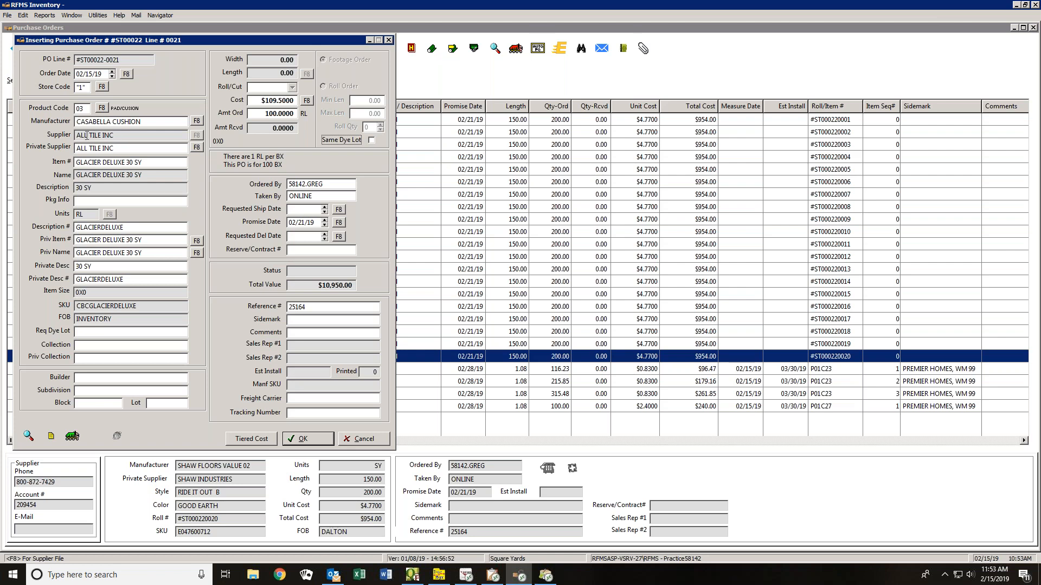
left_click_drag(98, 135, 113, 137)
left_click(154, 135)
left_click(307, 439)
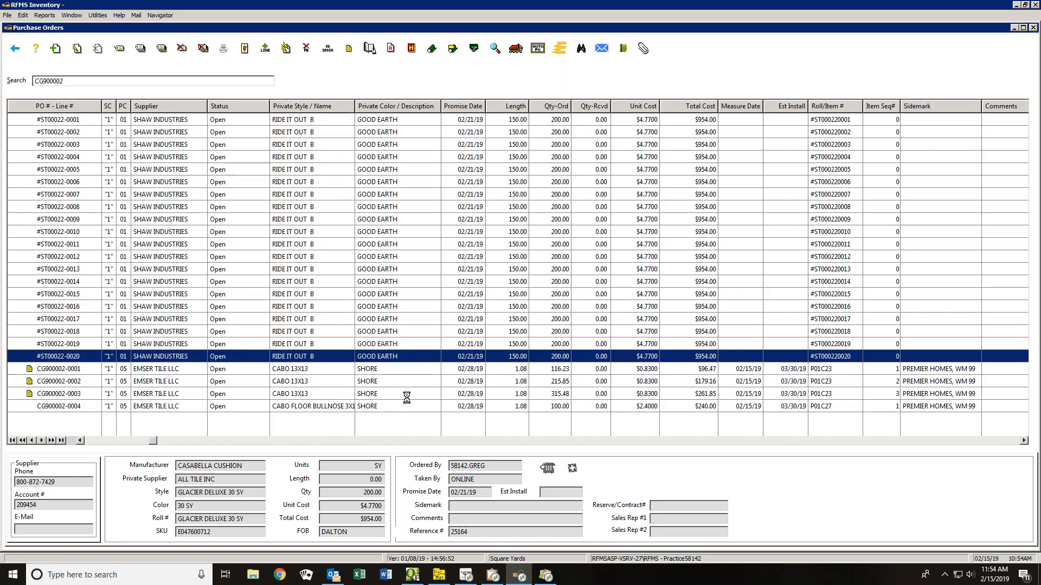
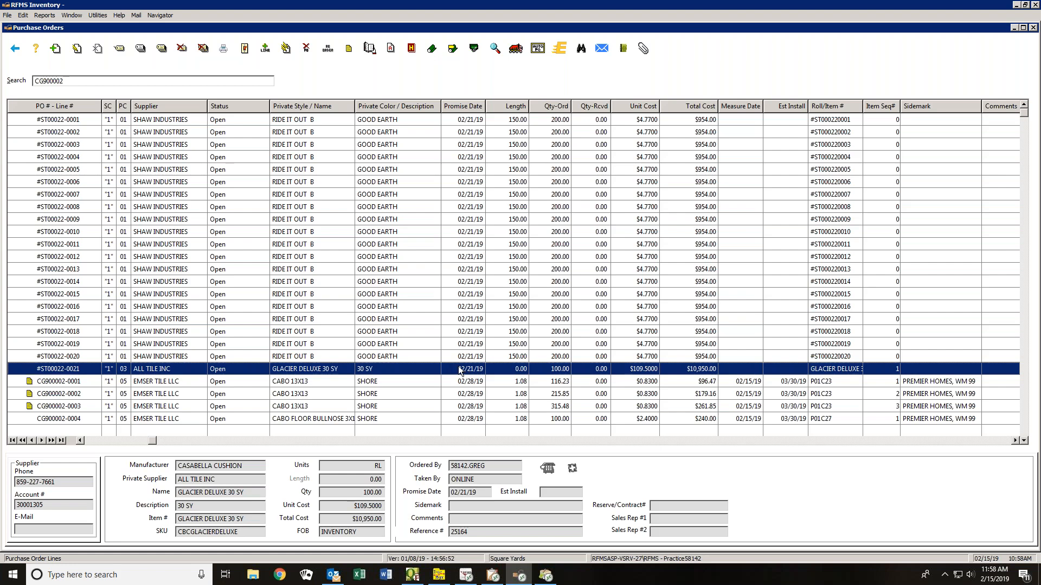
Open the fifth RIDE IT OUT B line to review its details, and close it without changes
left_click(199, 170)
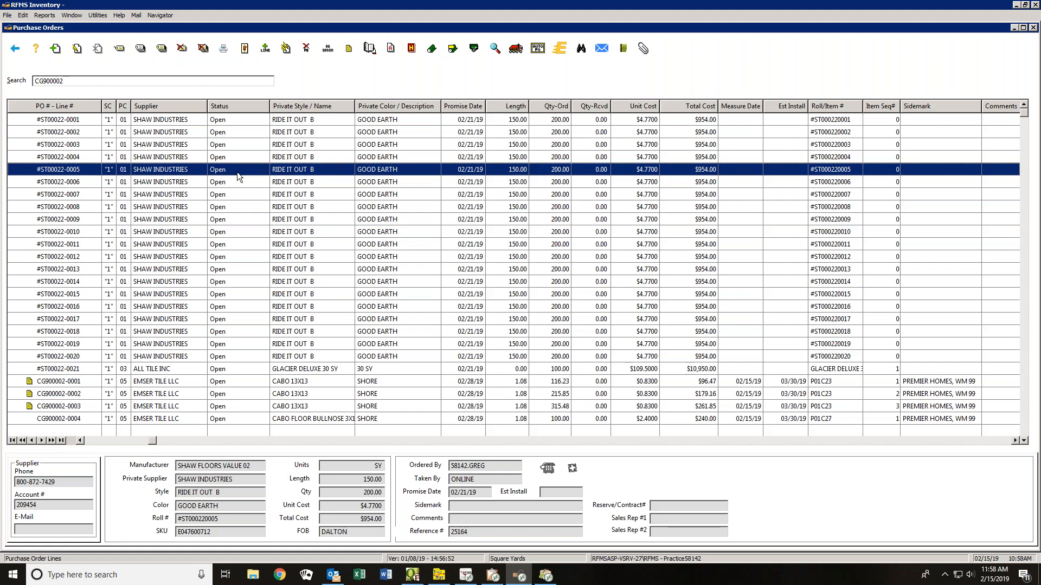
double_click(317, 168)
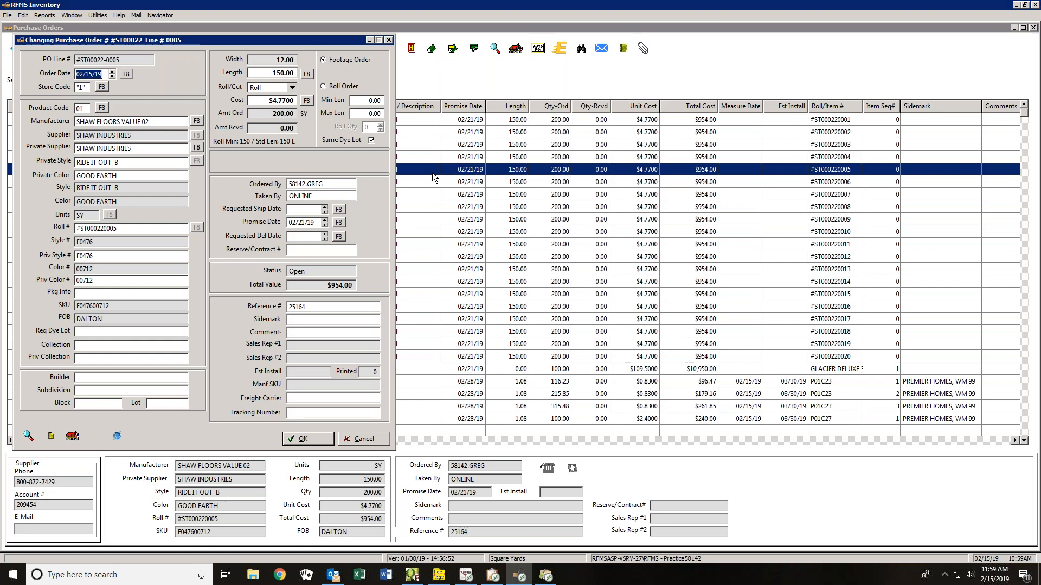
left_click(307, 440)
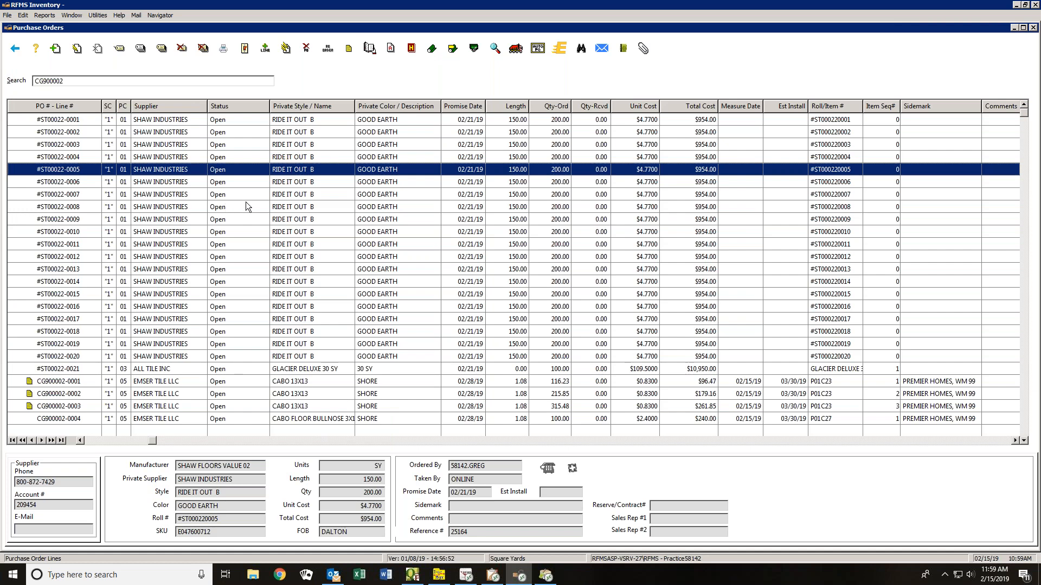
Start a Receive from Bill of Lading process in Receiving / Costing and load the EMSER TILE lines by their purchase order number
left_click(7, 16)
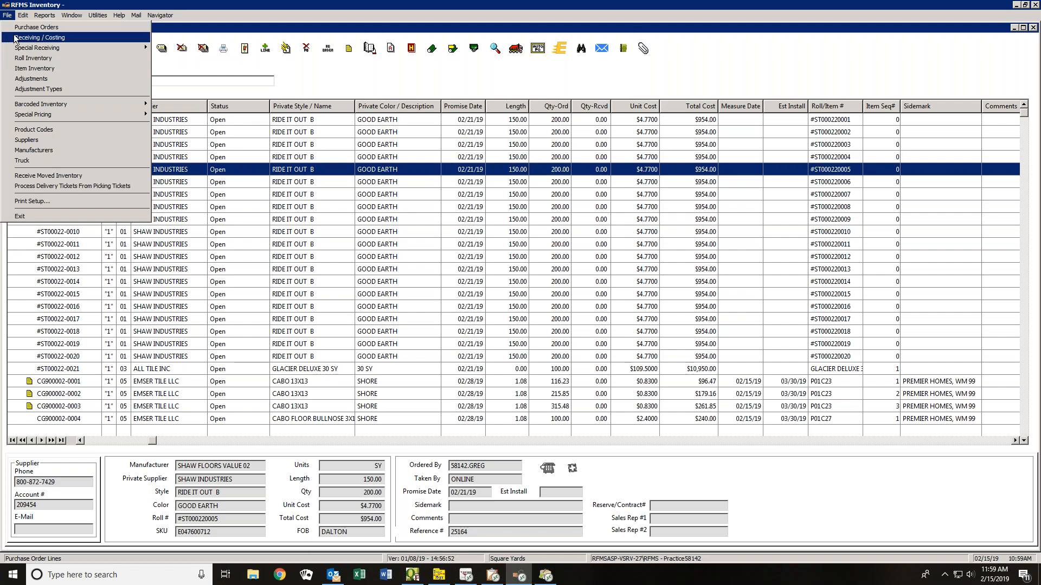
left_click(43, 39)
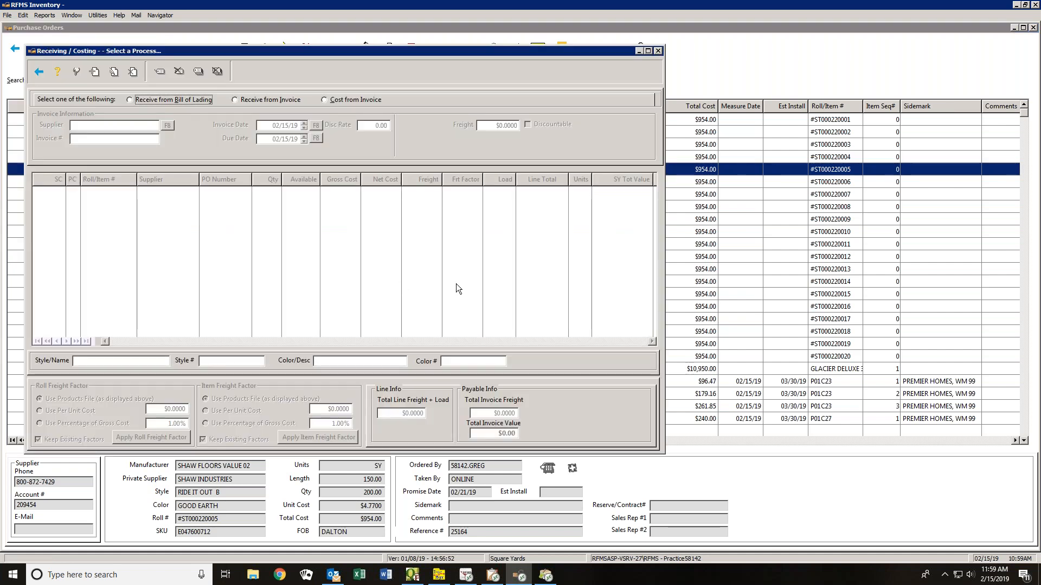
left_click(179, 101)
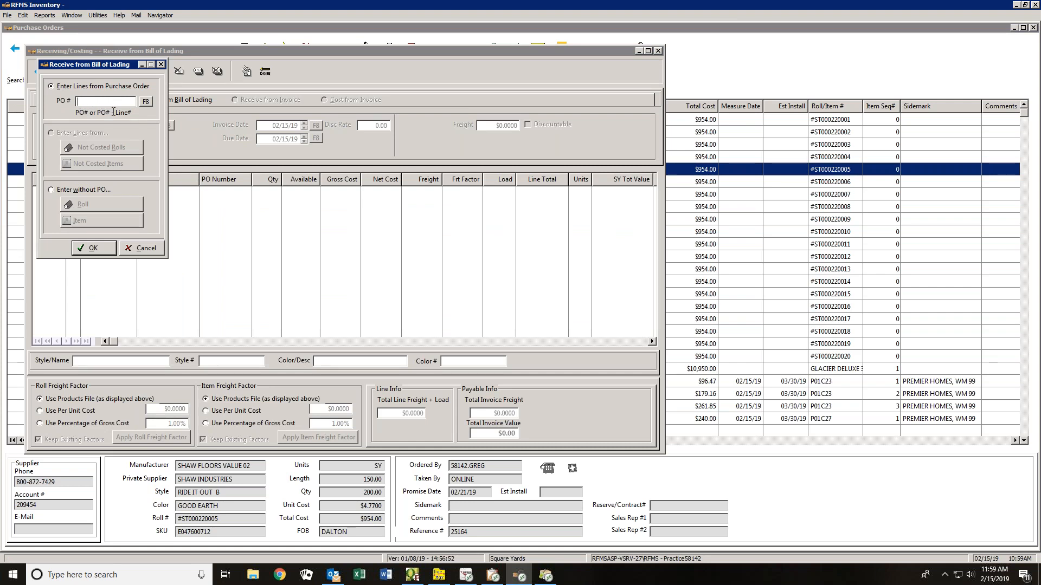
type("CG900002")
left_click(93, 248)
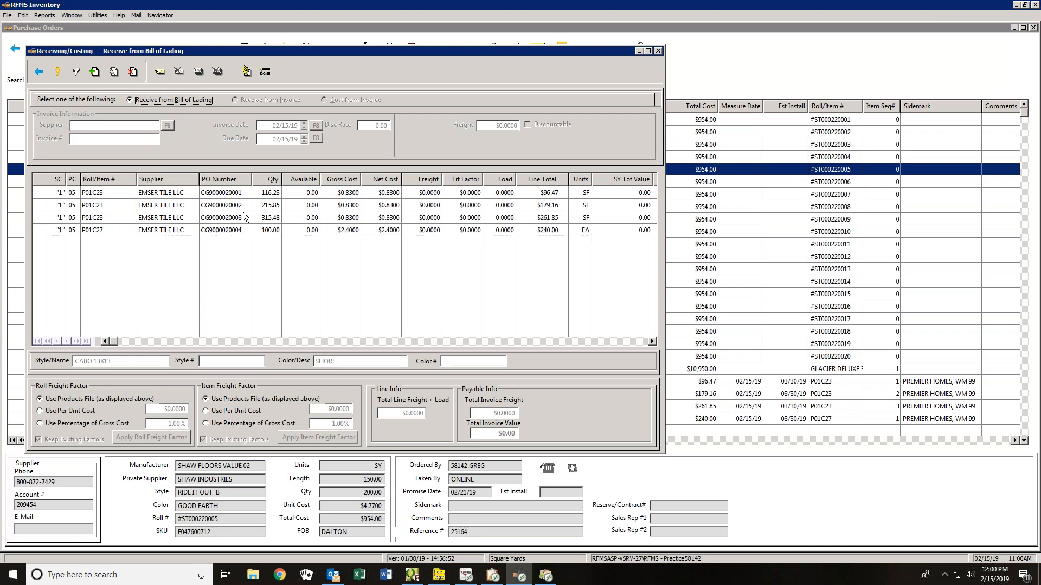
Start receiving the loaded EMSER TILE lines and set the first CABO 13X13 line's run lot to RUN LOT
left_click(246, 72)
left_click_drag(239, 63, 451, 85)
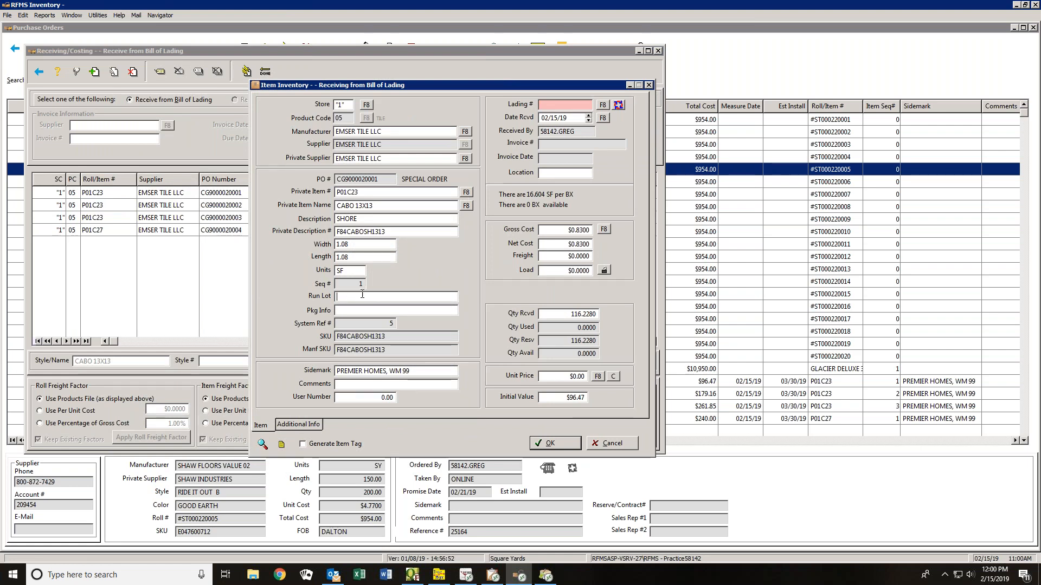
type("RUN LOT")
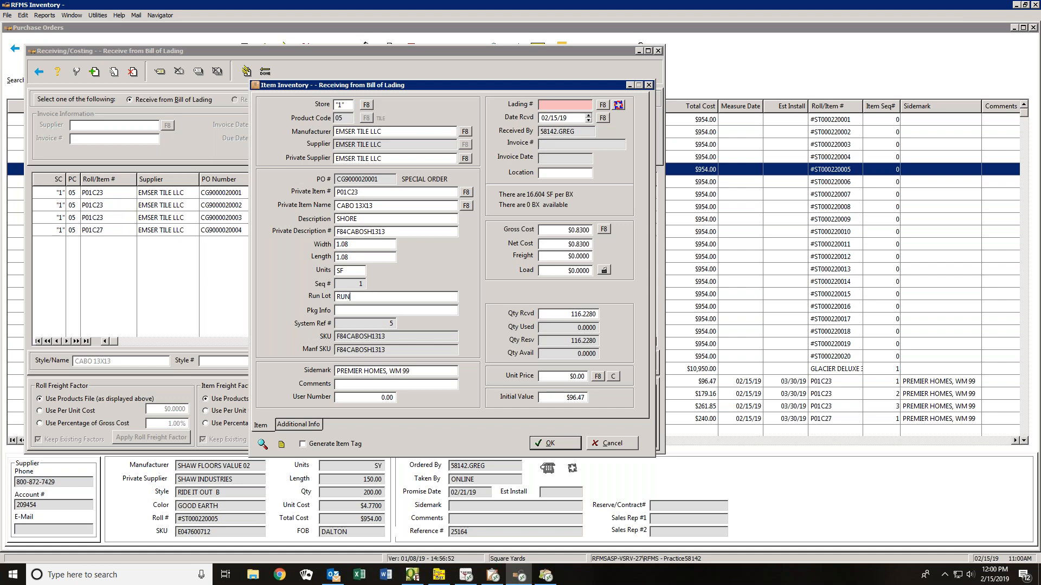
key("Tab")
key("Tab")
key("Tab")
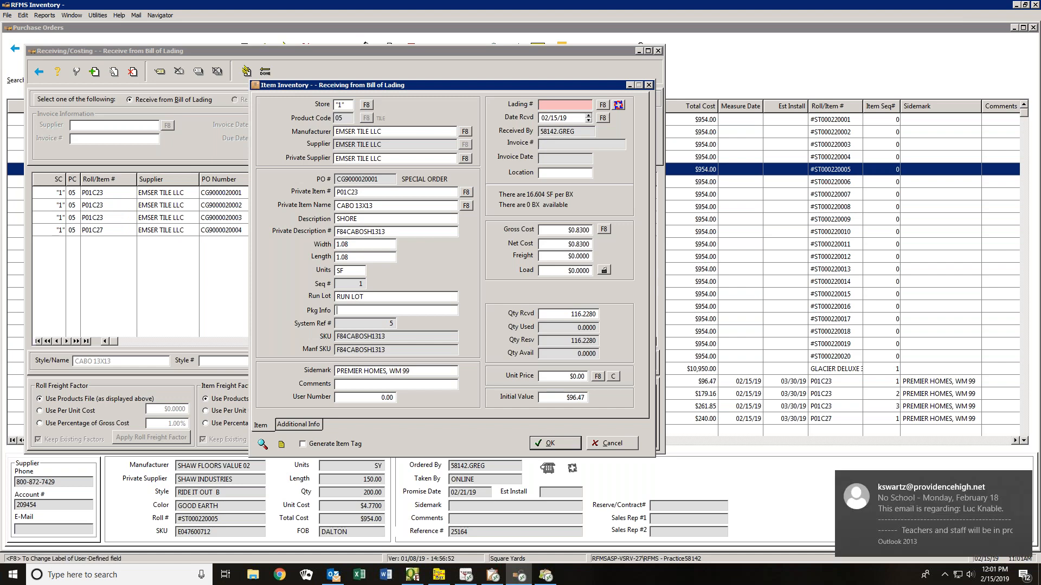
key("Tab")
key("Tab")
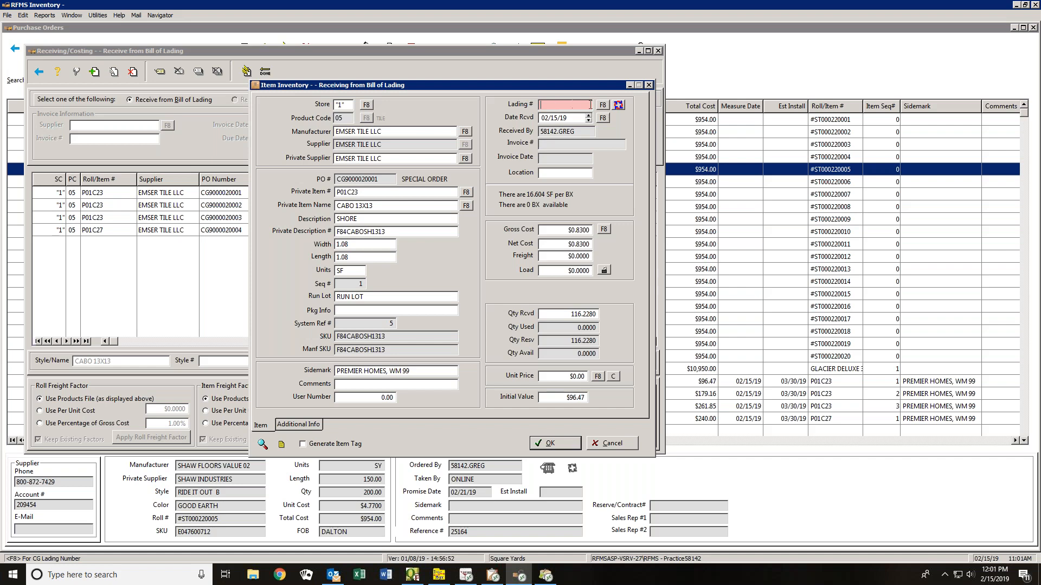
Assign a generated lading number to the first CABO 13X13 line, enable Generate Item Tag, and accept the item
left_click(600, 106)
left_click(564, 120)
key("Tab")
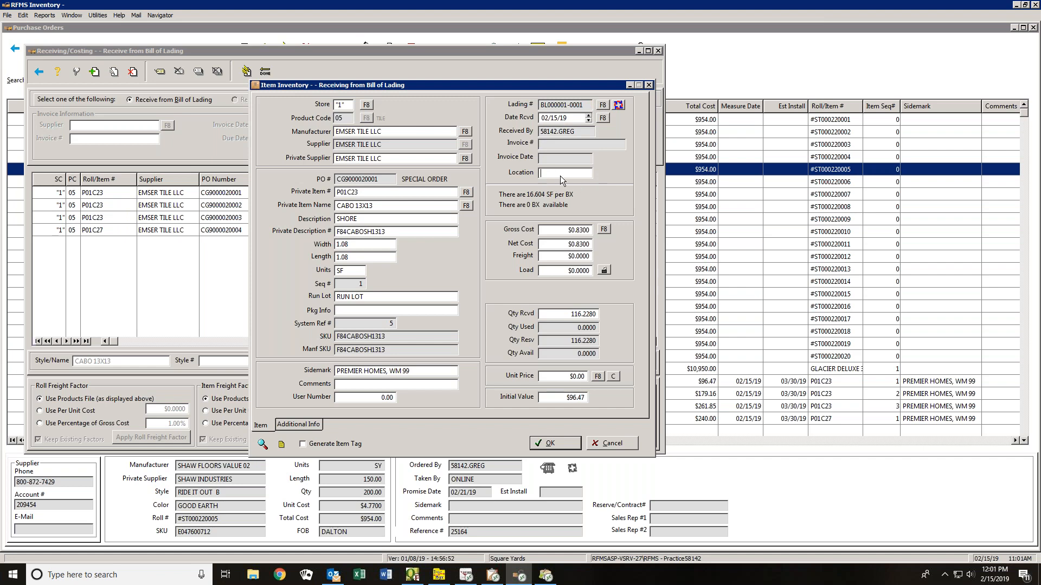
key("Tab")
key("Tab")
key("Tab")
key("Tab")
key("Tab")
left_click(341, 445)
left_click(554, 444)
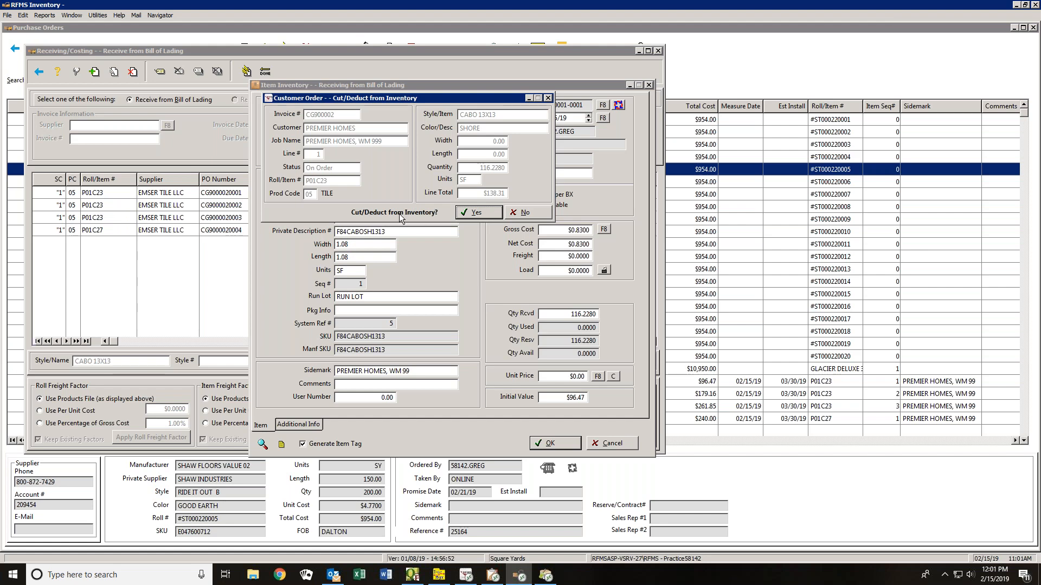
Decline the inventory cut/deduct for the first CABO 13X13 line and generate 1 item tag without enhanced options
left_click(526, 213)
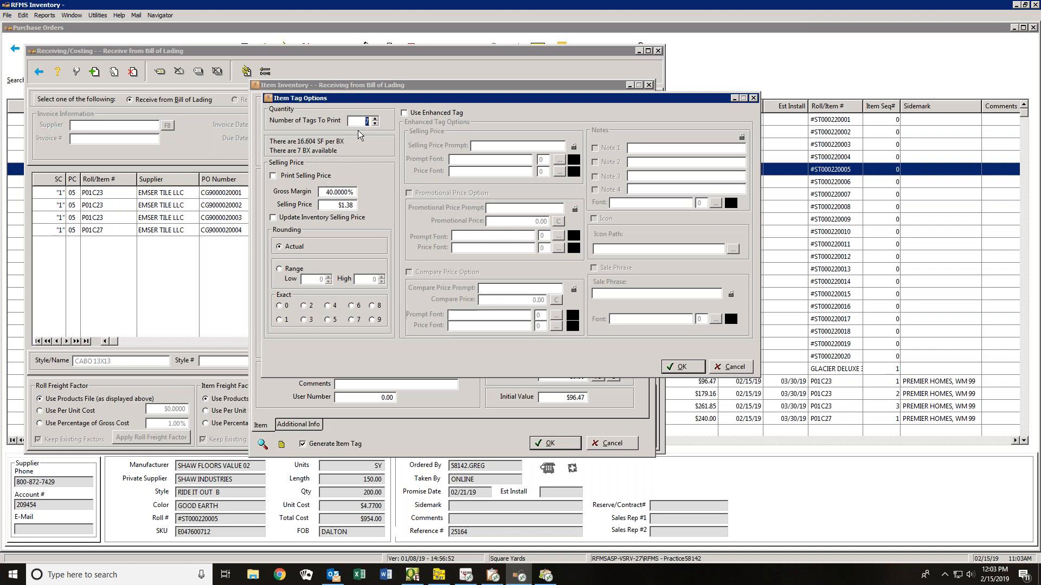
type("1")
left_click(679, 366)
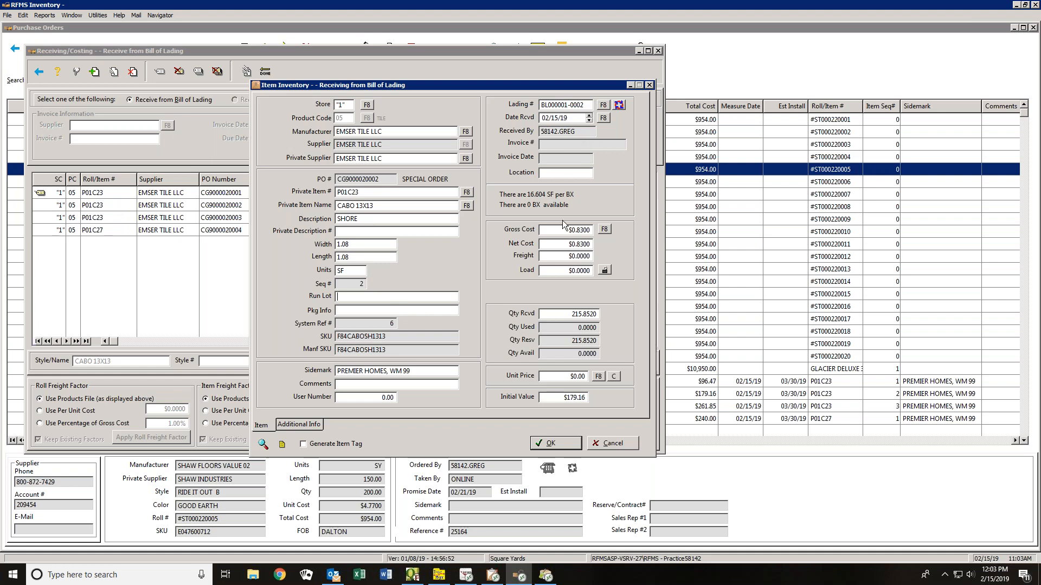
Receive the second CABO 13X13 line with Generate Item Tag enabled, no inventory deduction, and 1 tag to print
left_click(337, 444)
left_click(537, 445)
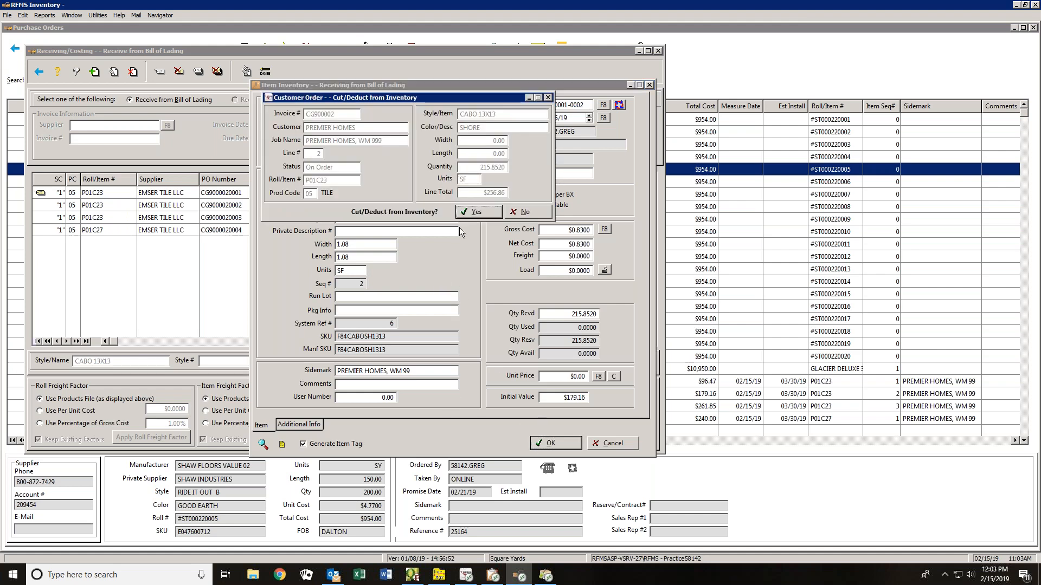
left_click(535, 212)
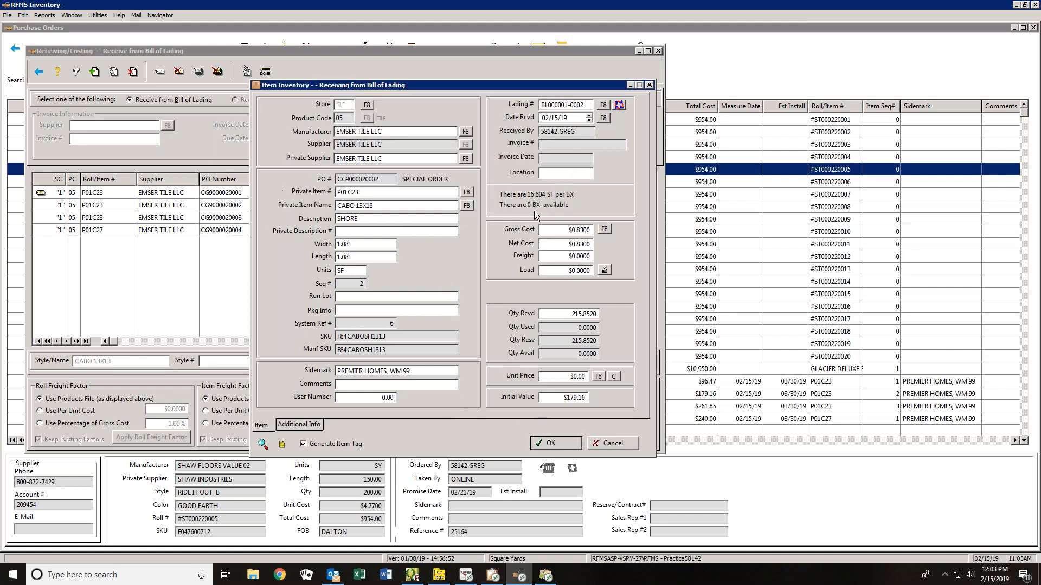
type("1")
key("Tab")
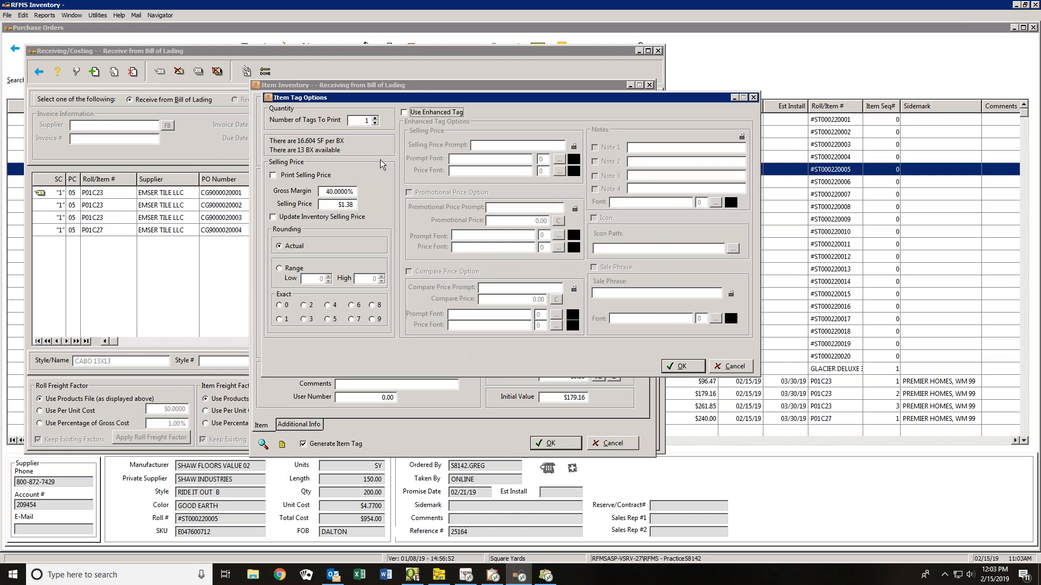
left_click(676, 366)
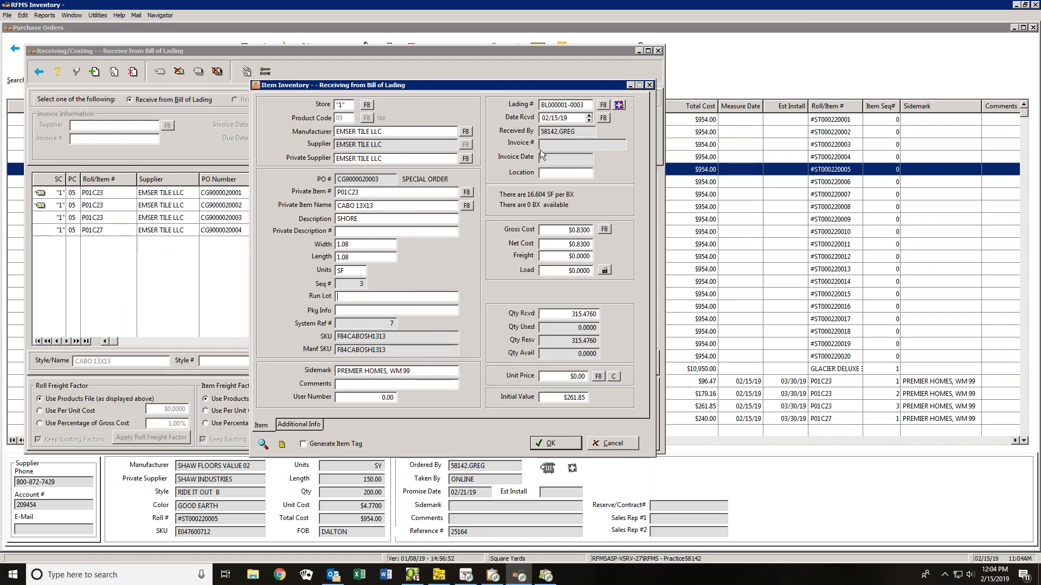
Receive the third CABO 13X13 line with Generate Item Tag enabled, no inventory deduction, and 1 tag to print
left_click(334, 445)
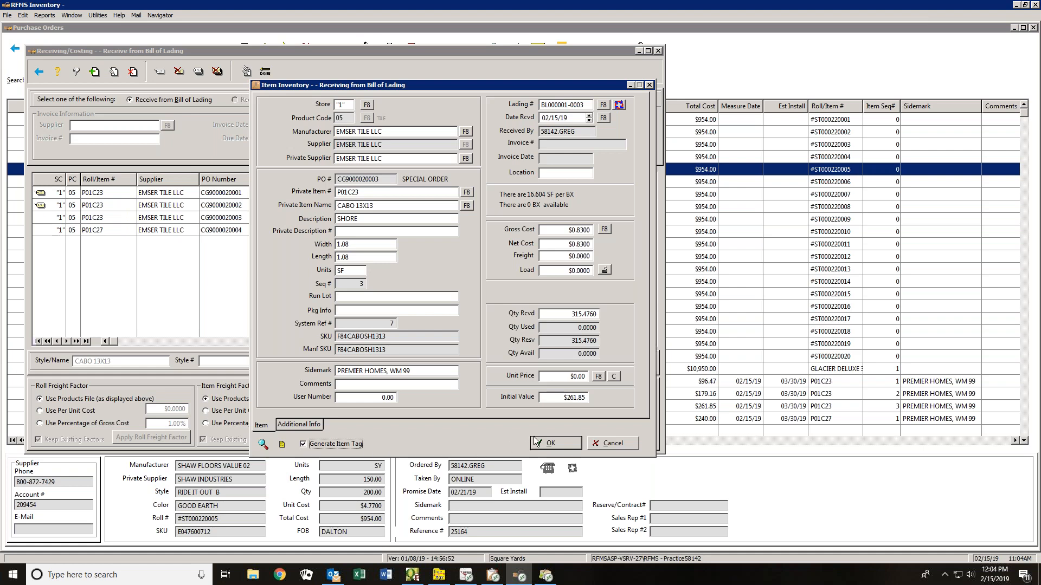
left_click(551, 444)
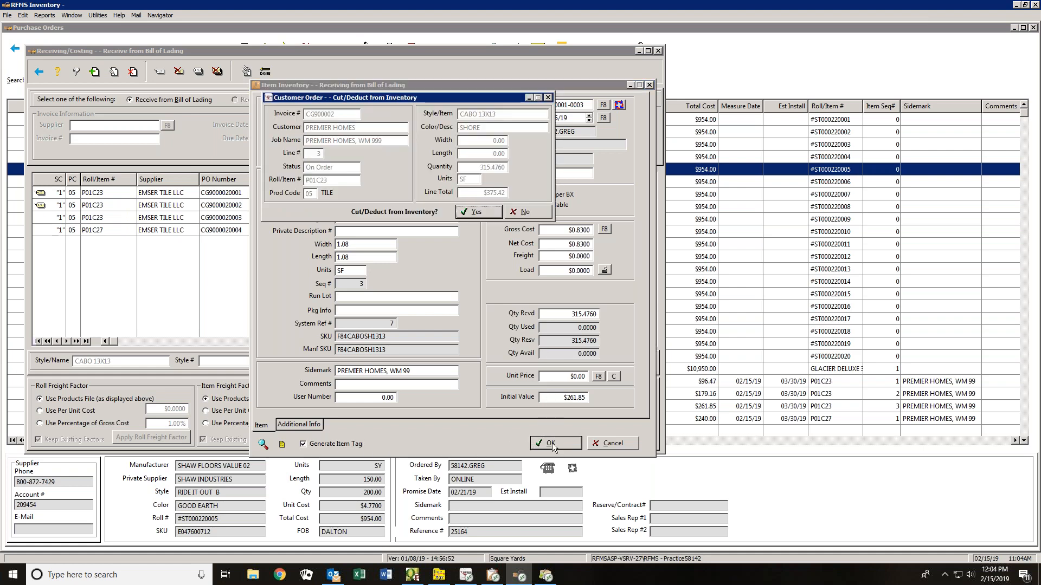
left_click(522, 213)
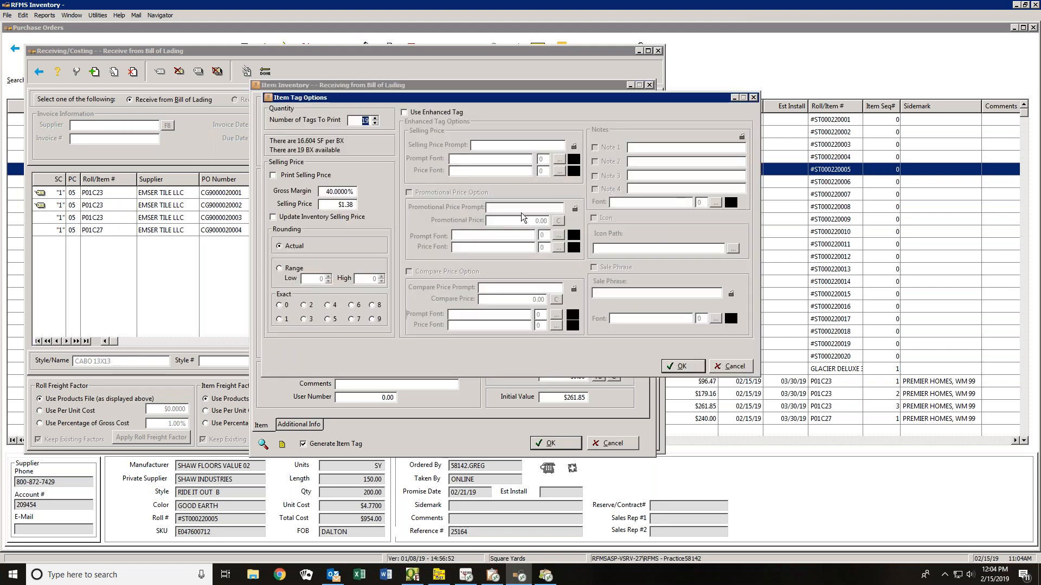
type("1")
left_click(683, 367)
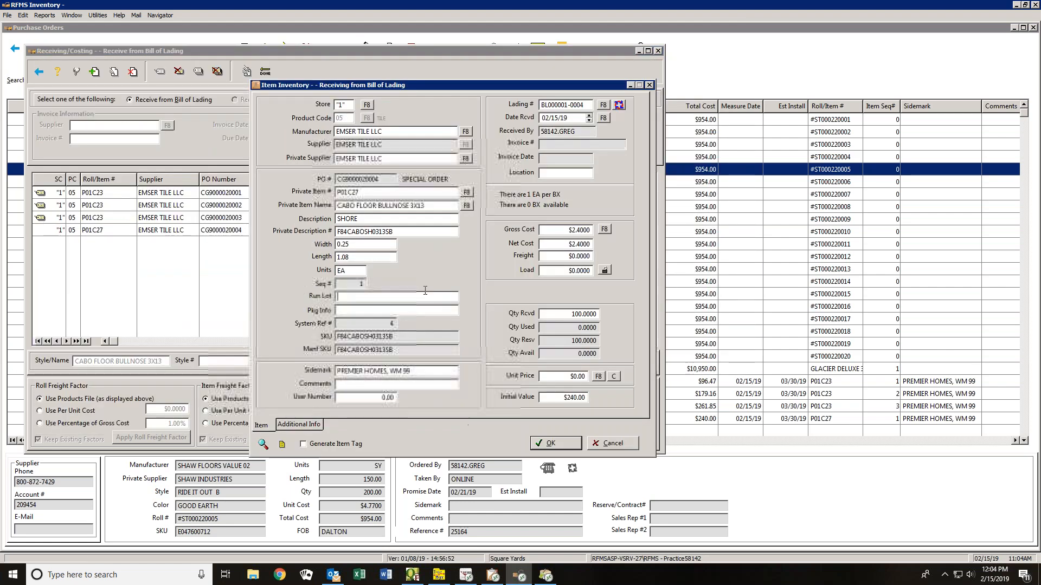
Receive the CABO FLOOR BULLNOSE 3X13 line with Generate Item Tag enabled, no inventory deduction, and 1 tag to print
left_click(335, 448)
left_click(552, 444)
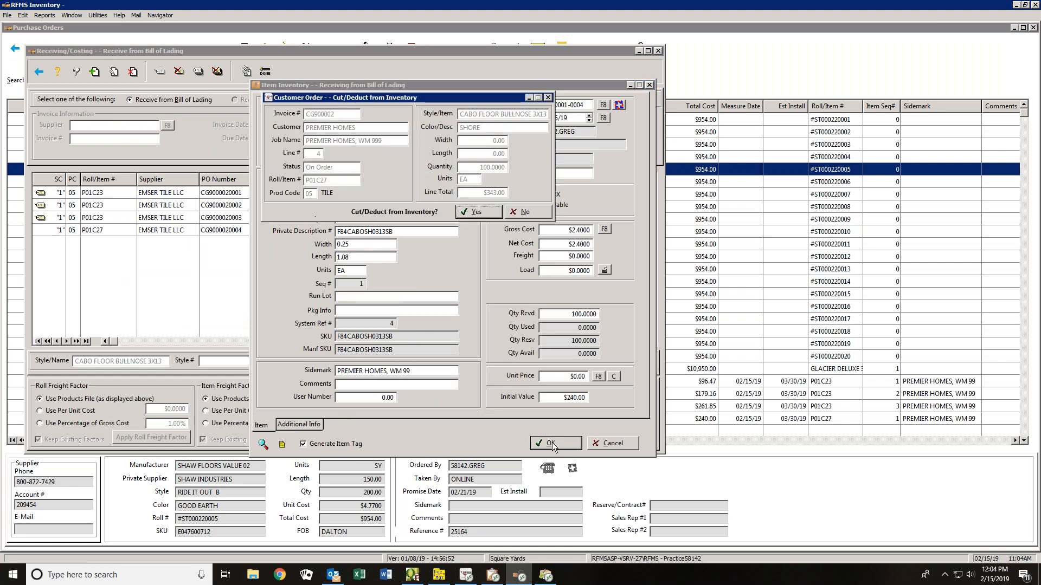
left_click(511, 215)
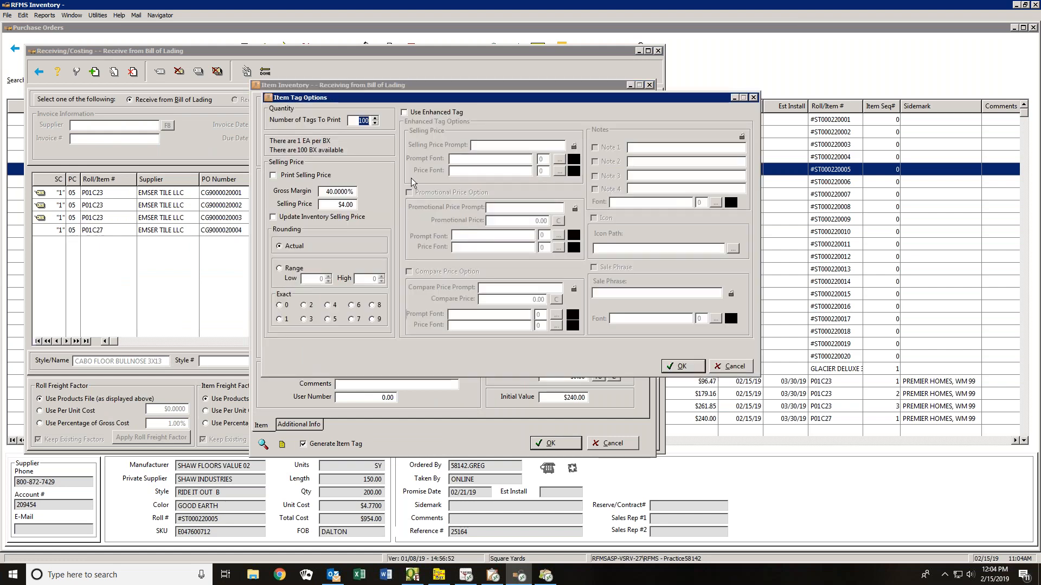
type("1")
key("Tab")
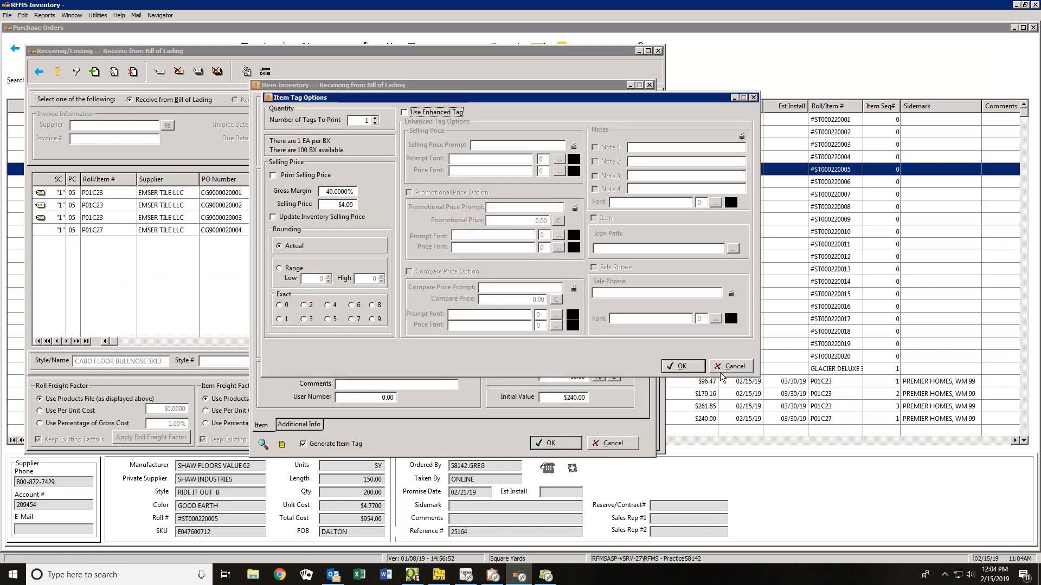
left_click(684, 366)
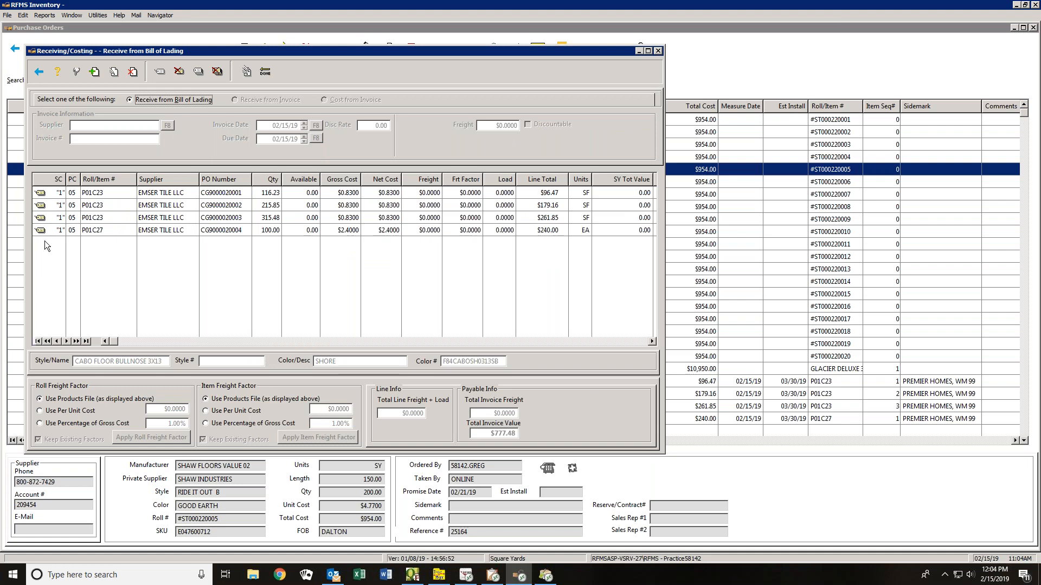
Finalize the bill of lading receipt, close Receiving / Costing, and rerun the search for the EMSER TILE purchase order
left_click(265, 72)
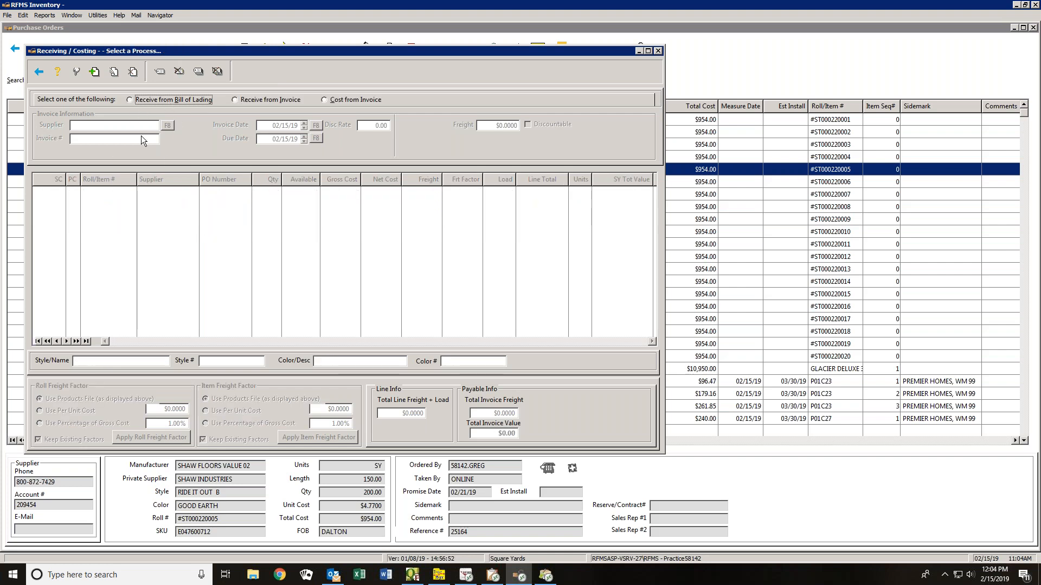
left_click(39, 71)
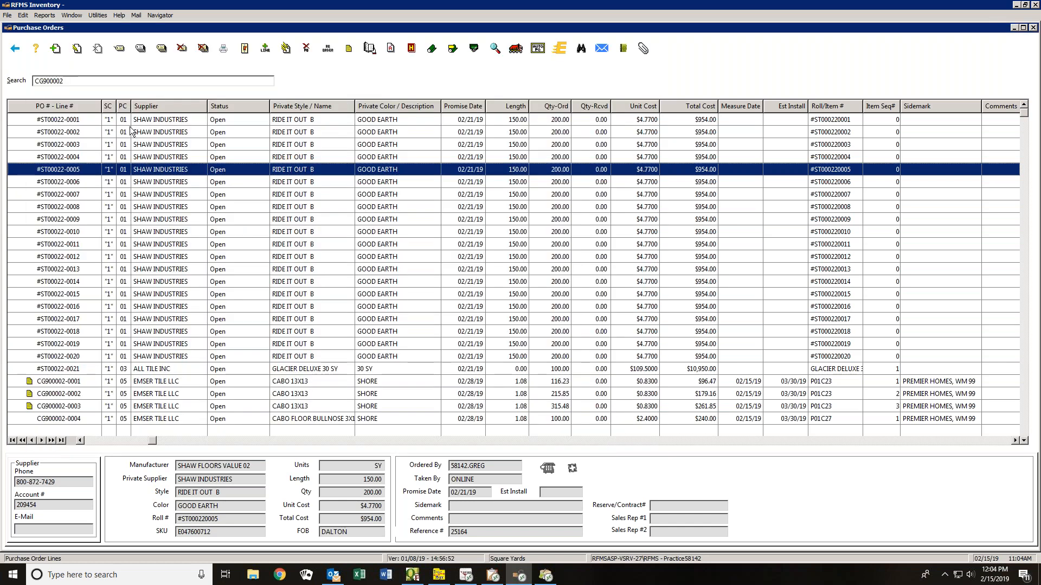
left_click(86, 81)
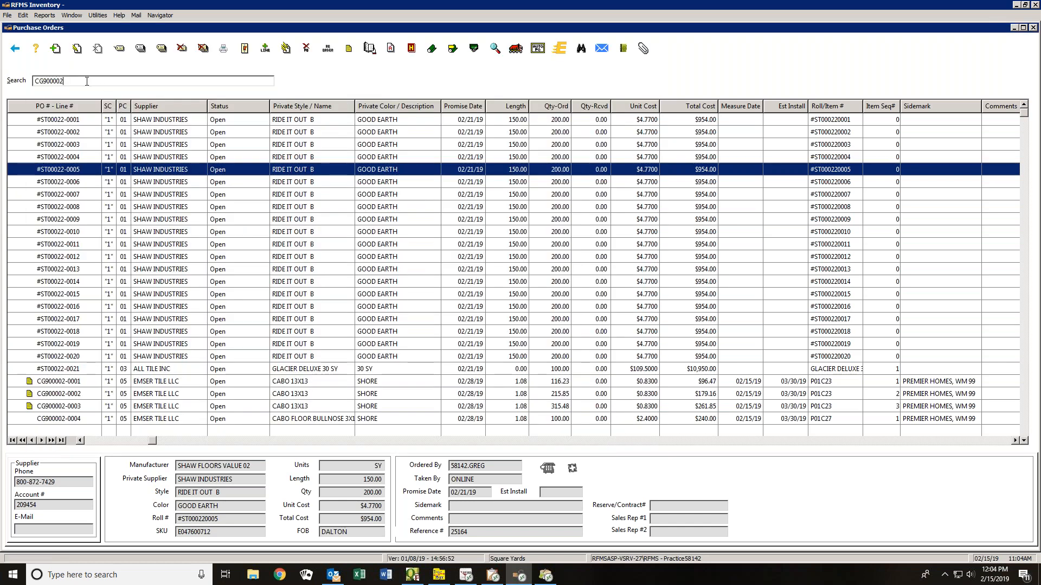
key("Return")
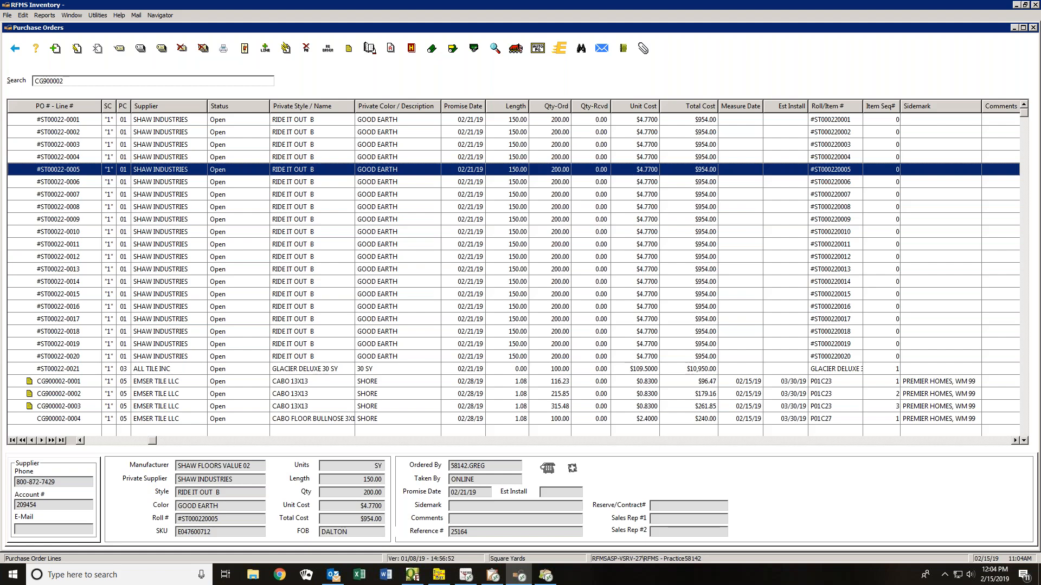
left_click(81, 82)
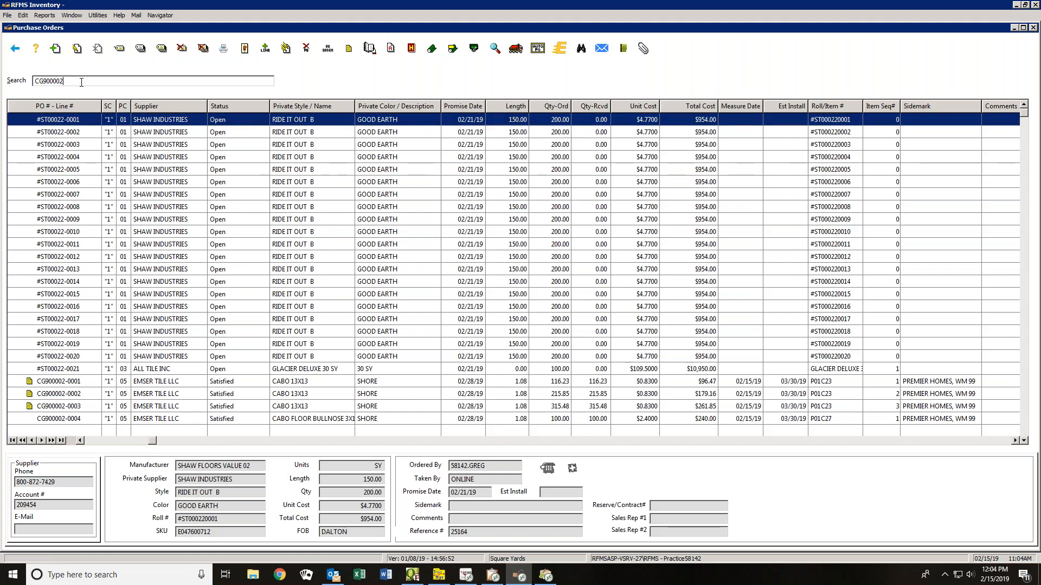
type("2")
key("Return")
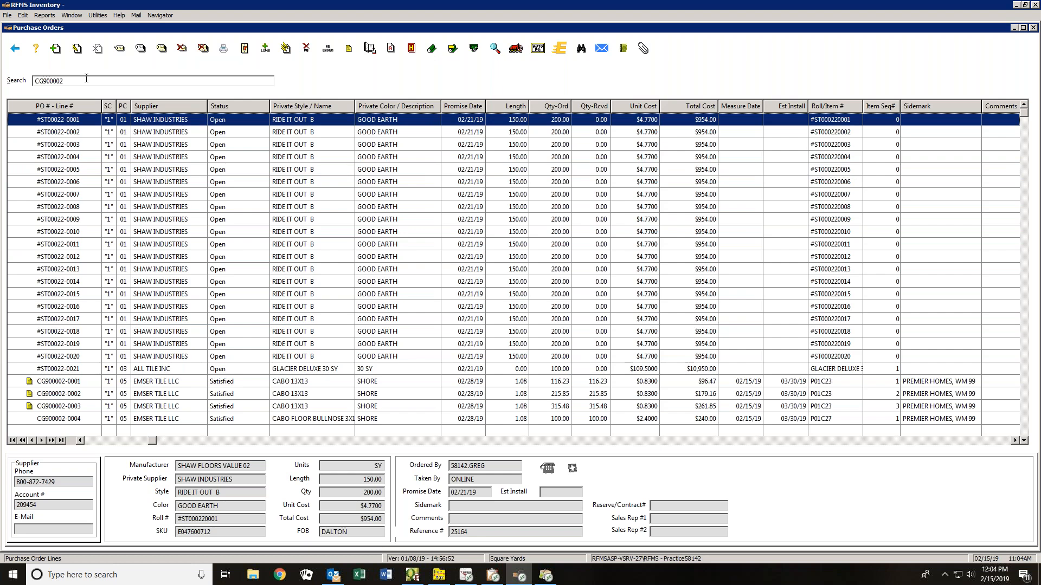
Reopen Purchase Orders and look up the EMSER TILE order by its purchase order number to check its line statuses
left_click(15, 48)
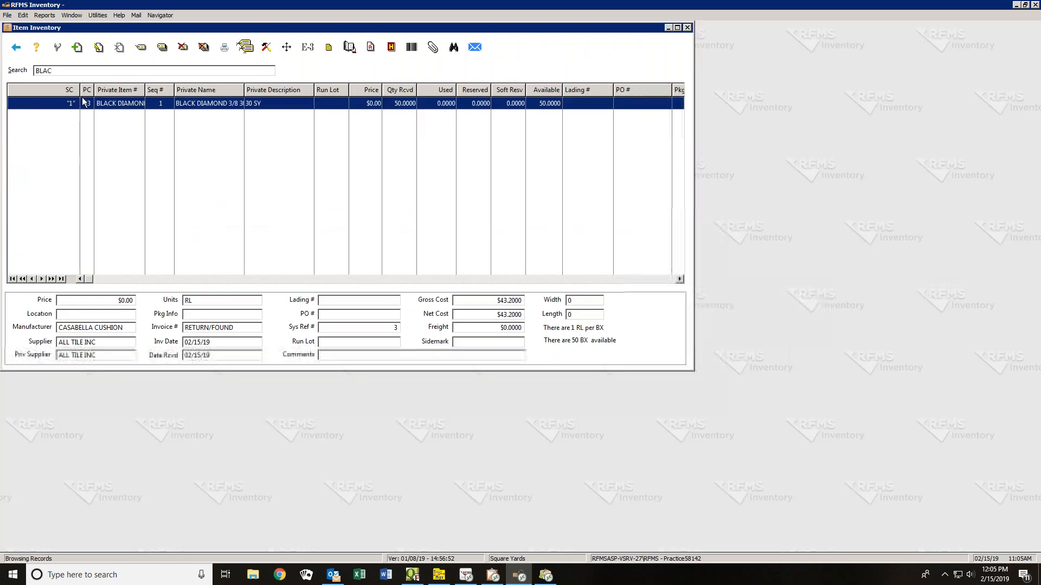
left_click(7, 15)
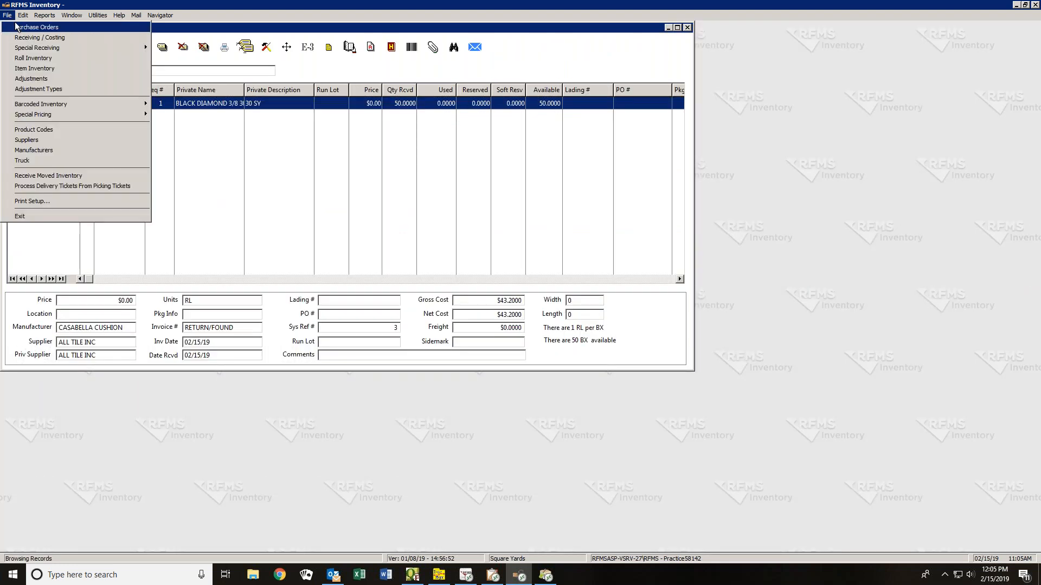
left_click(22, 27)
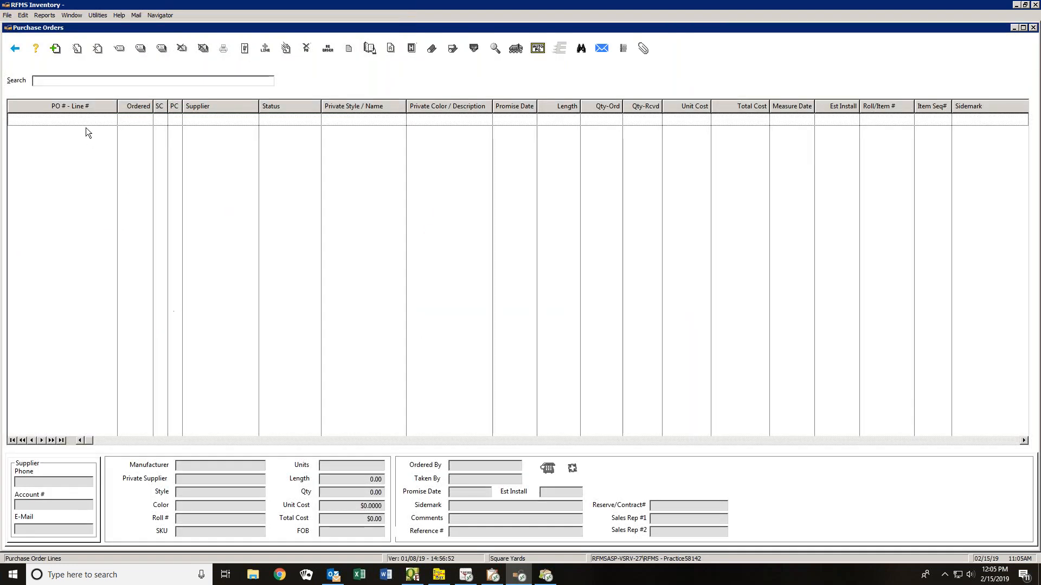
type("CG900002")
key("Return")
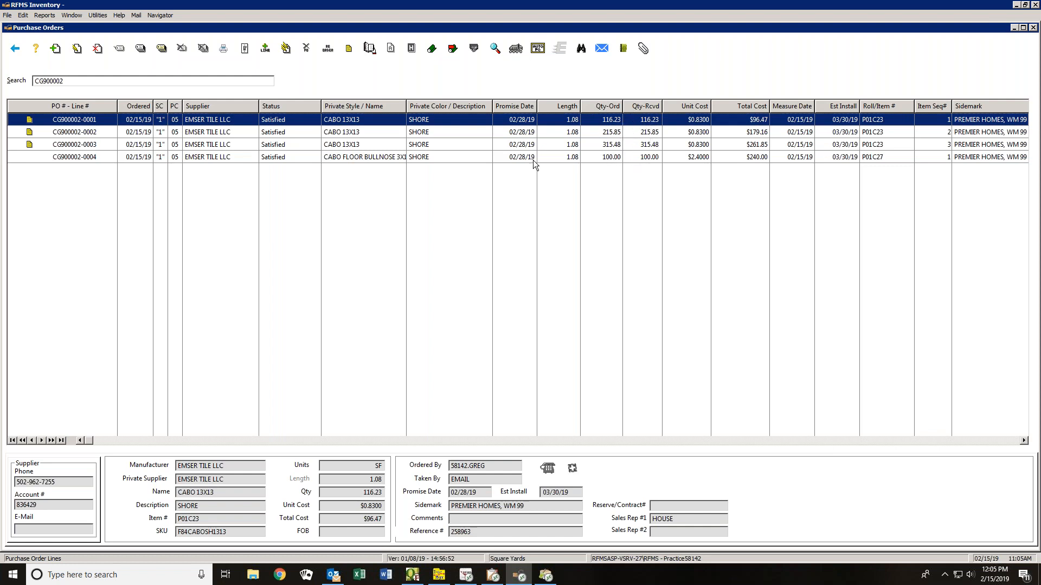
Switch to RFMS Order Entry, check the line statuses of the second PREMIER HOMES order, and return to RFMS Inventory
left_click(495, 575)
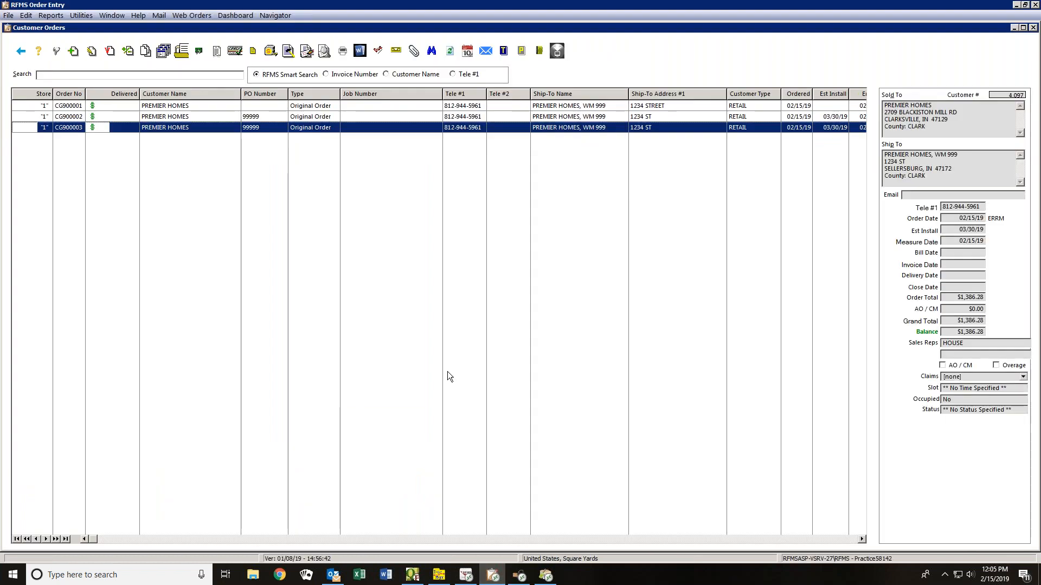
left_click(200, 116)
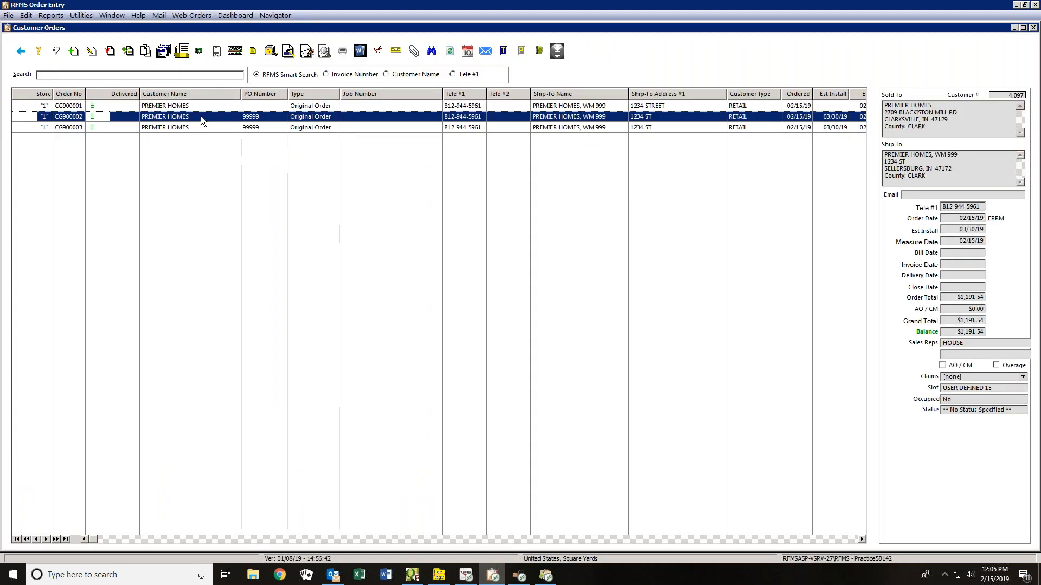
left_click(183, 53)
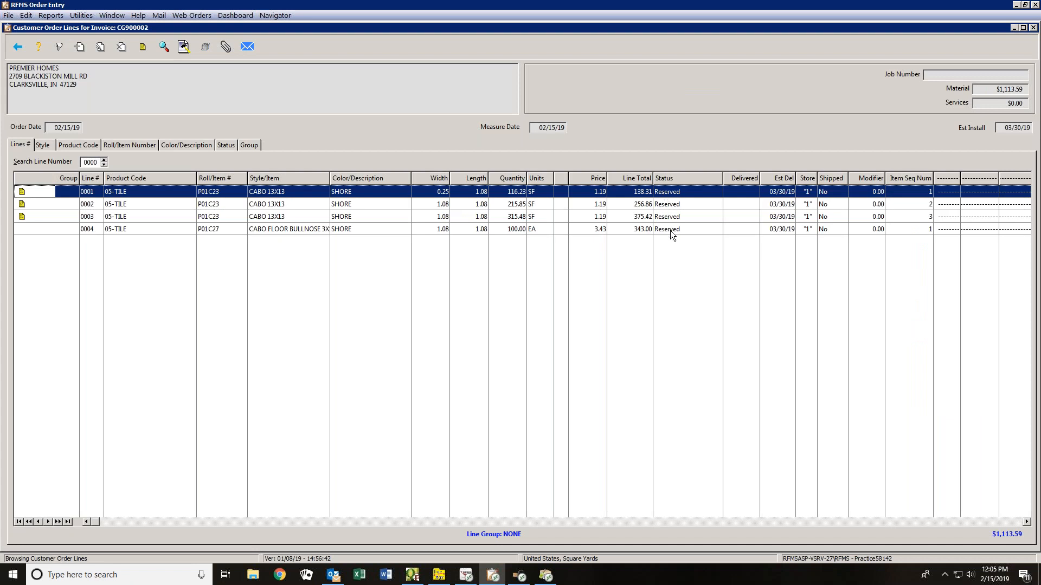
left_click(17, 47)
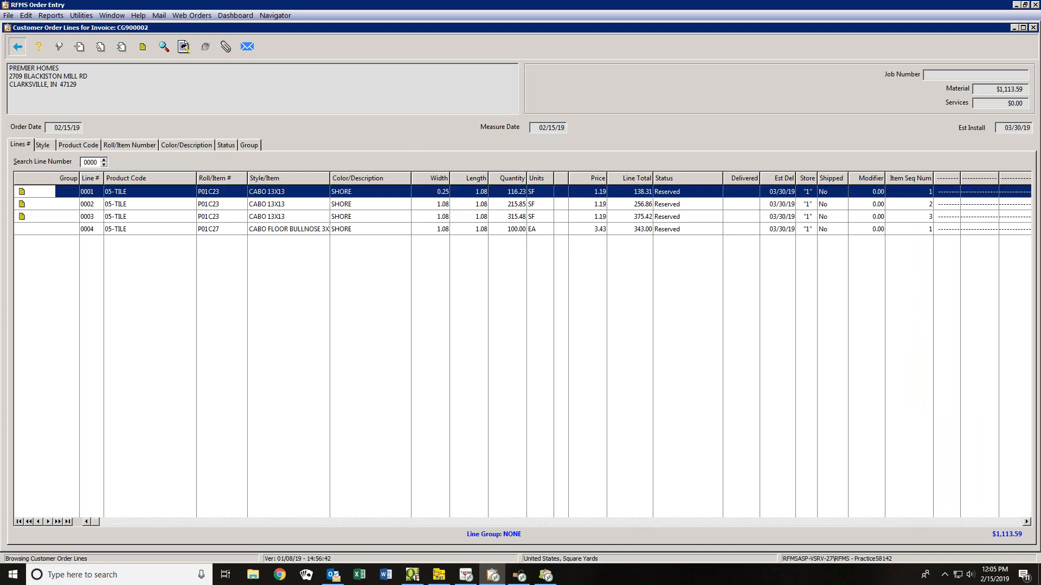
left_click(516, 577)
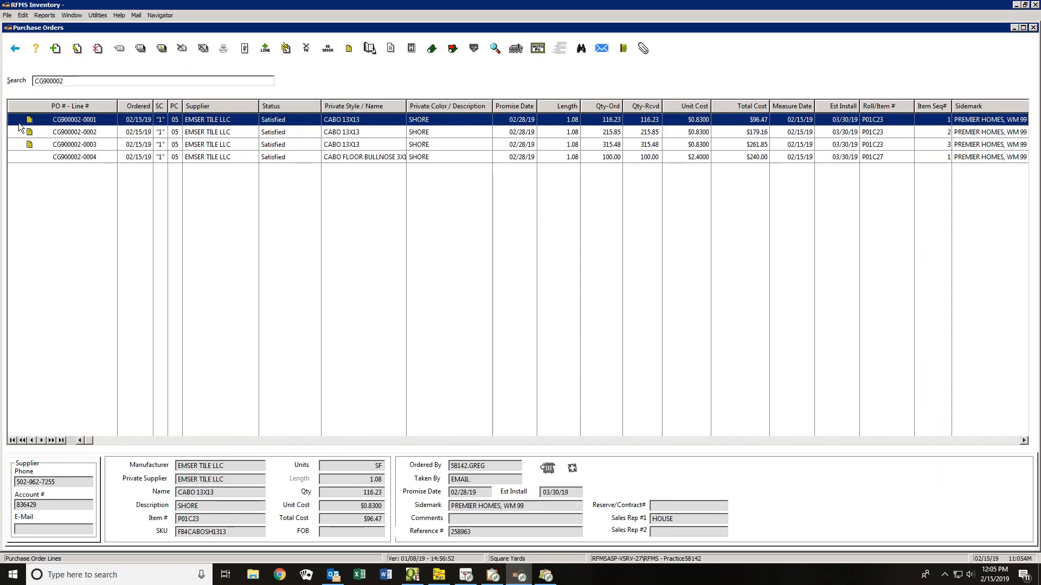
Open Receiving / Costing and start a receipt from a bill of lading
left_click(7, 15)
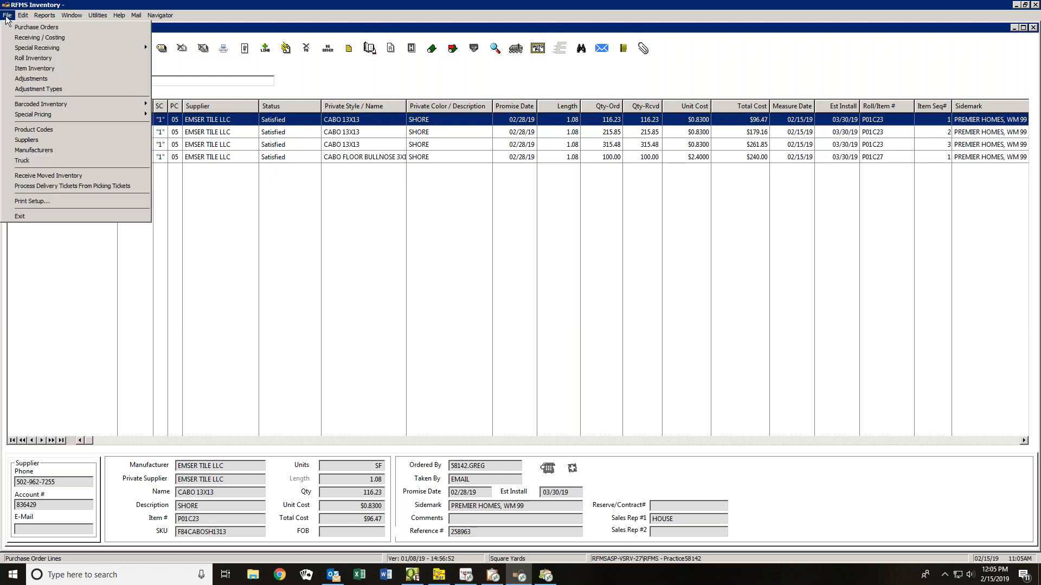
mouse_move(50, 39)
key("Escape")
key("Escape")
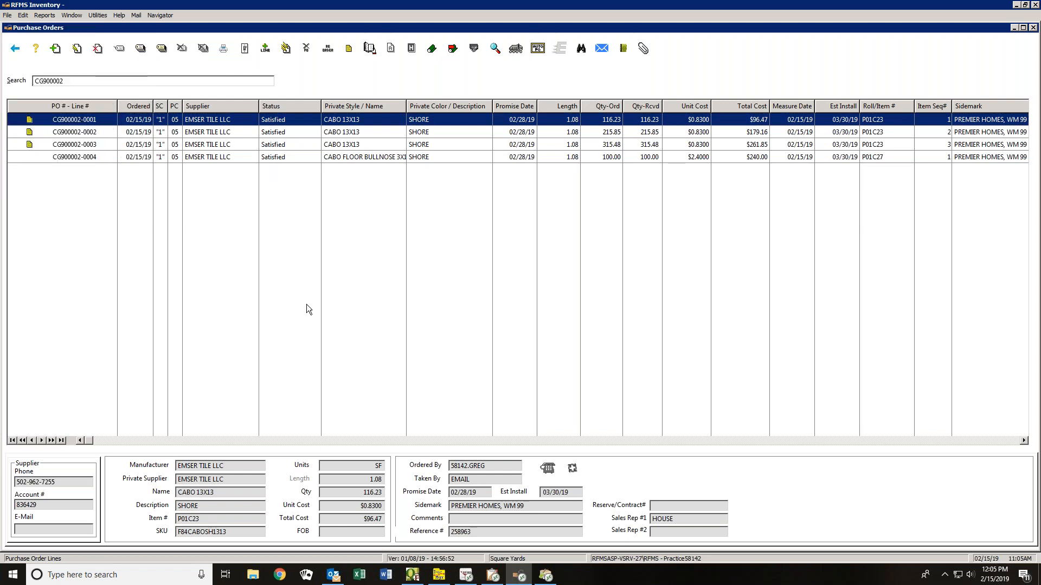
left_click(172, 99)
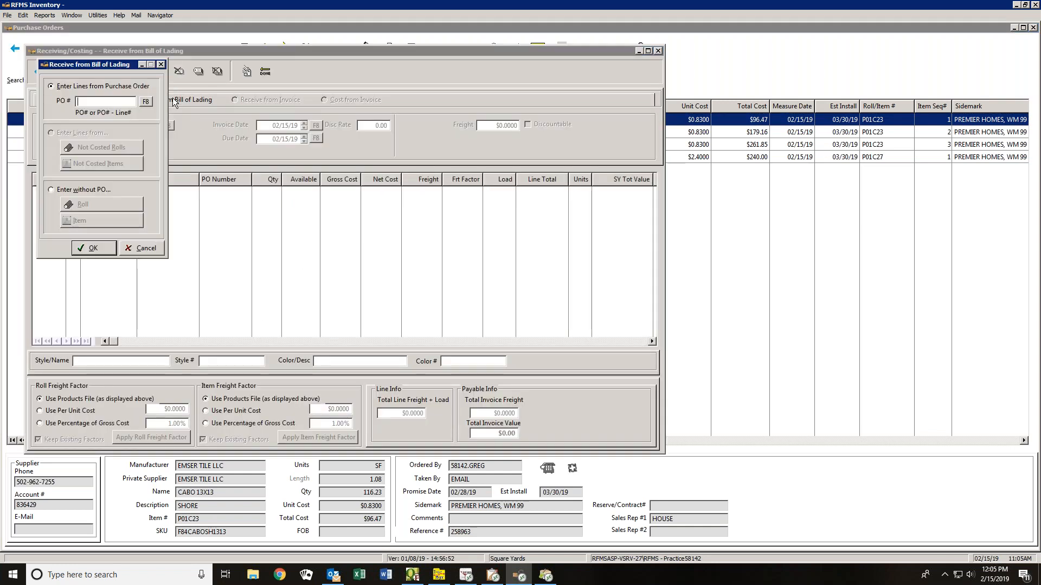
Try to load lines into the receipt by entering a purchase order number
type("CG900003")
key("Tab")
key("Return")
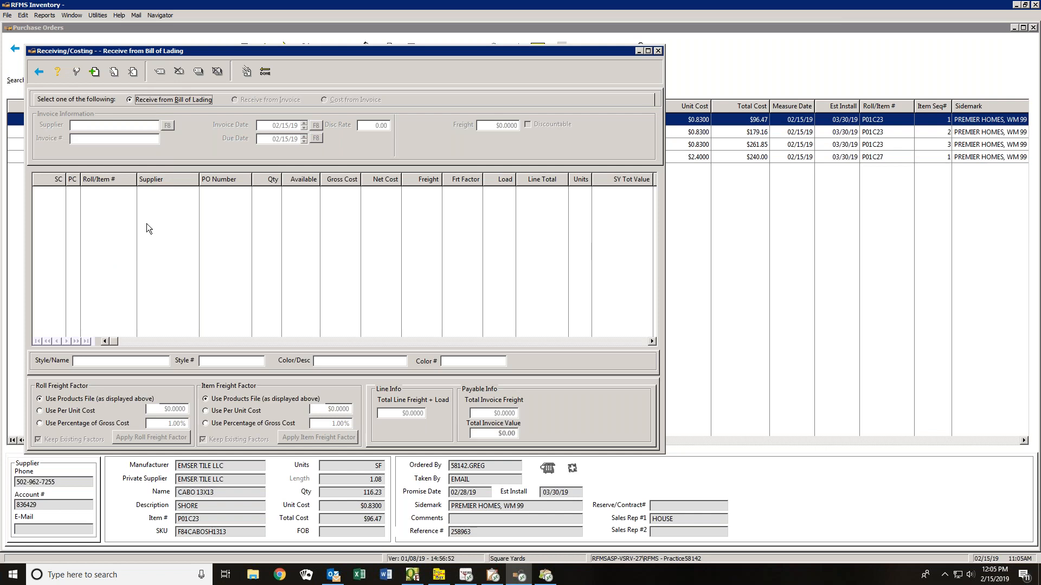
Find all open purchase orders and add the EMSER TILE CABO 13X13 stock line to the bill of lading receipt
left_click(96, 72)
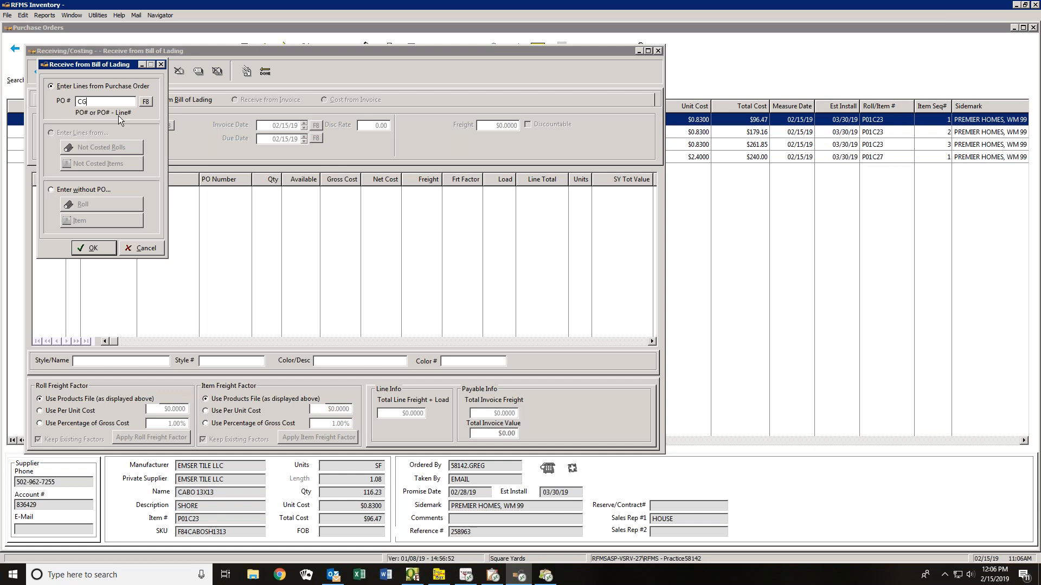
key("BackSpace")
left_click(145, 102)
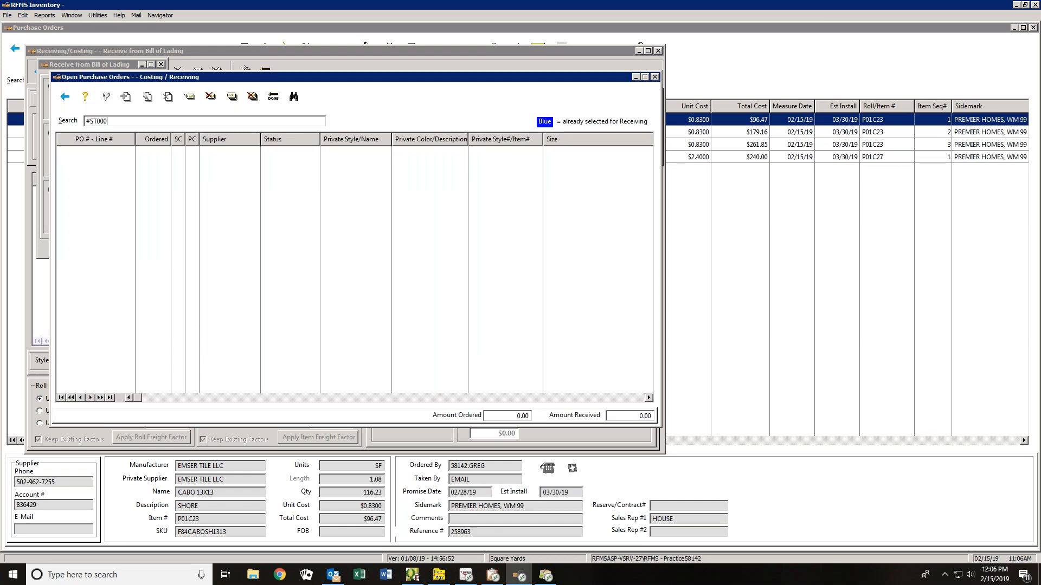
key("Return")
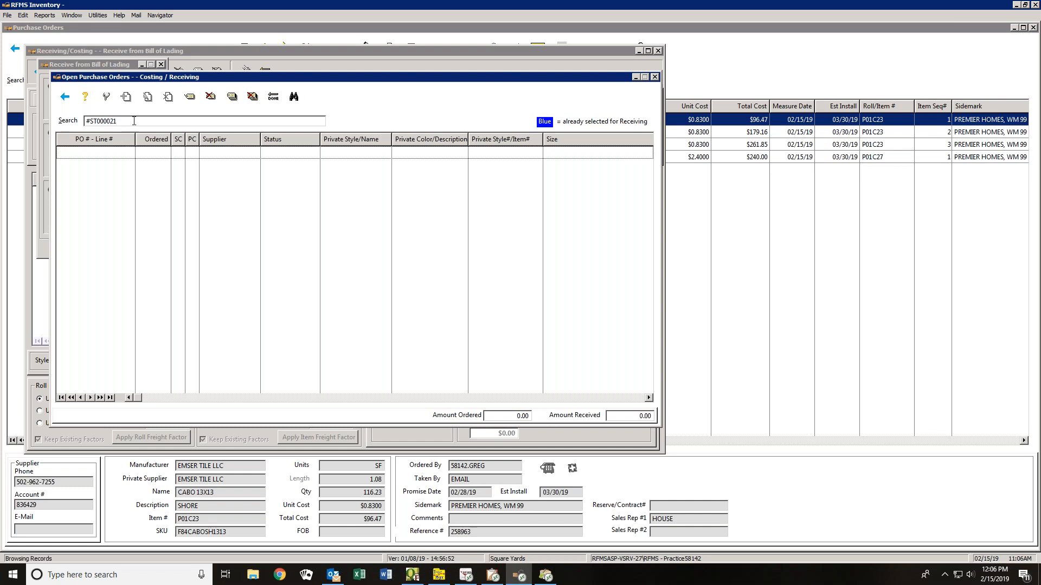
left_click(294, 96)
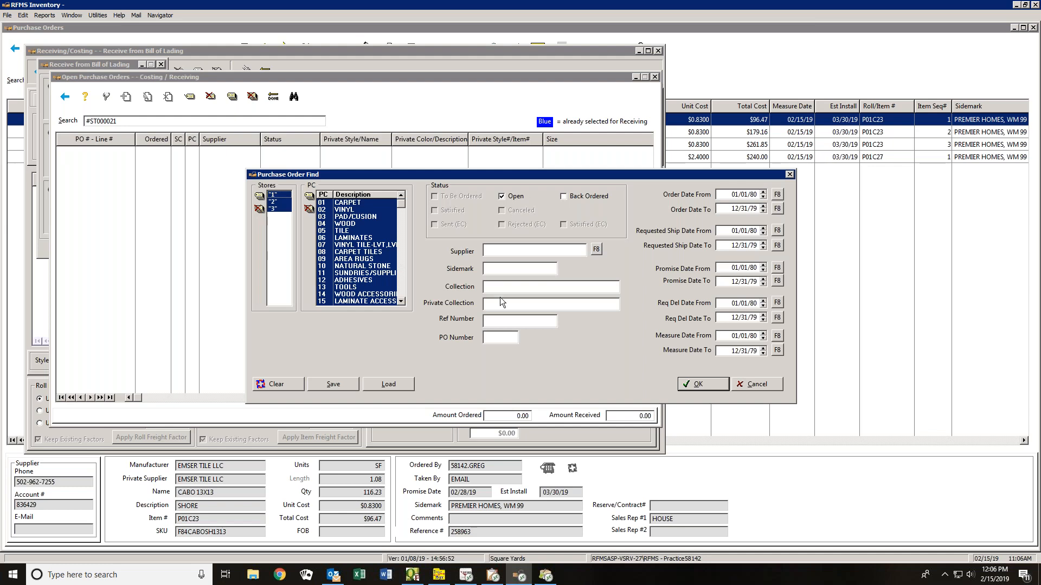
left_click(716, 386)
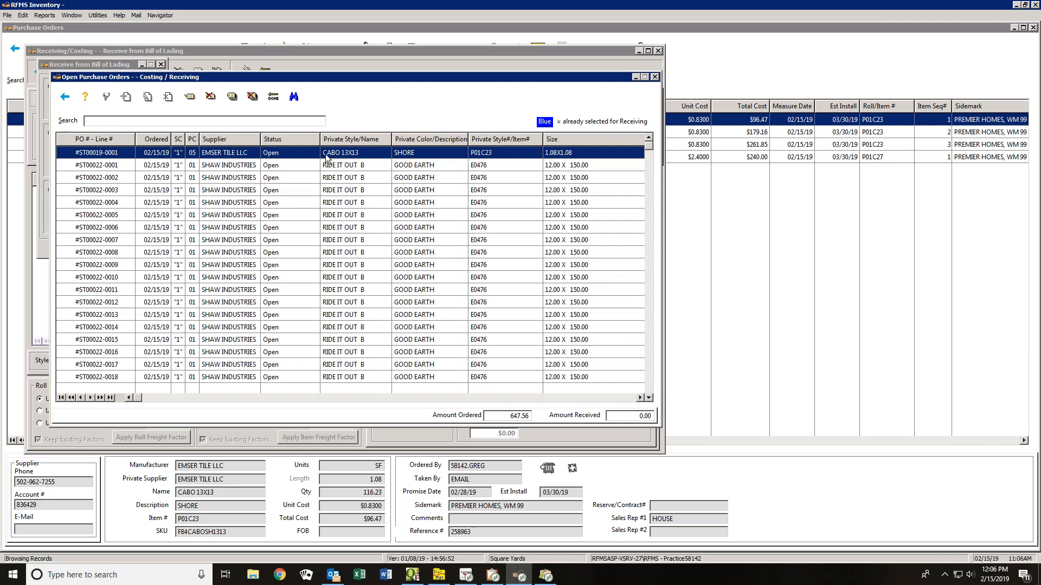
left_click(190, 97)
left_click(272, 97)
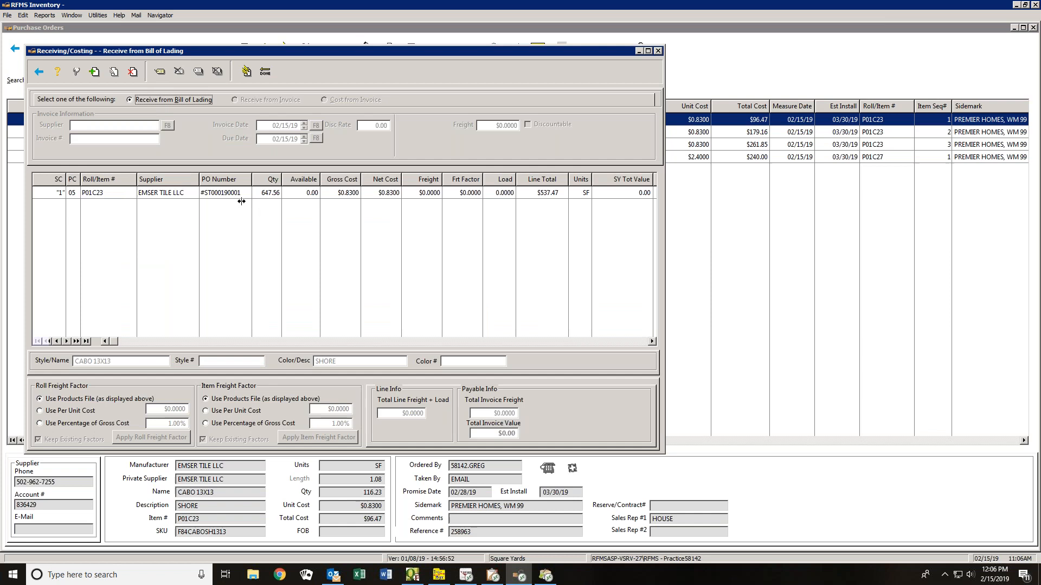
Open the CABO 13X13 line, assign a generated lading number, and set the quantity received to 630.952
left_click(241, 194)
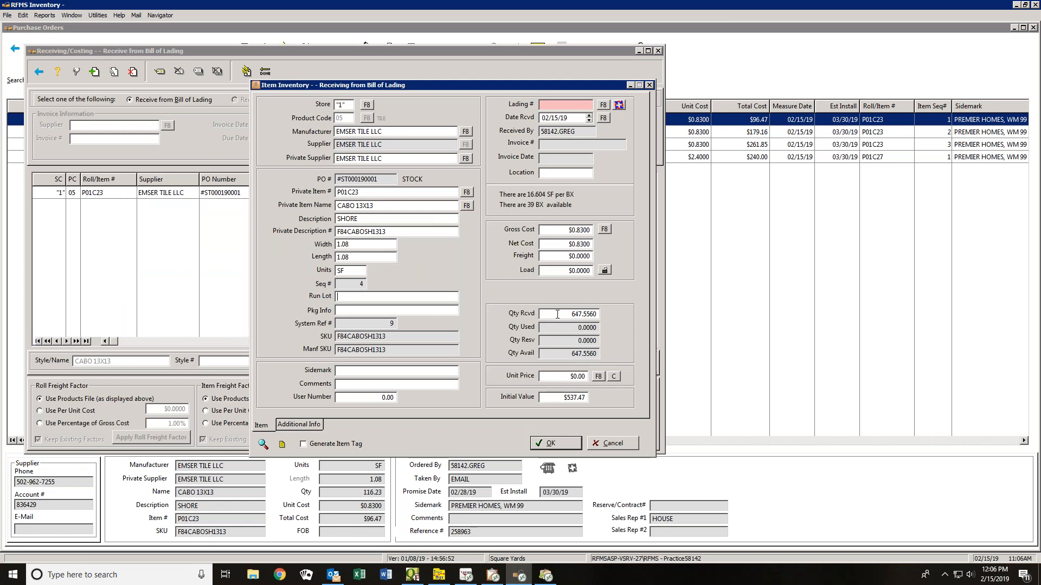
left_click_drag(556, 314, 617, 316)
left_click_drag(571, 316, 608, 317)
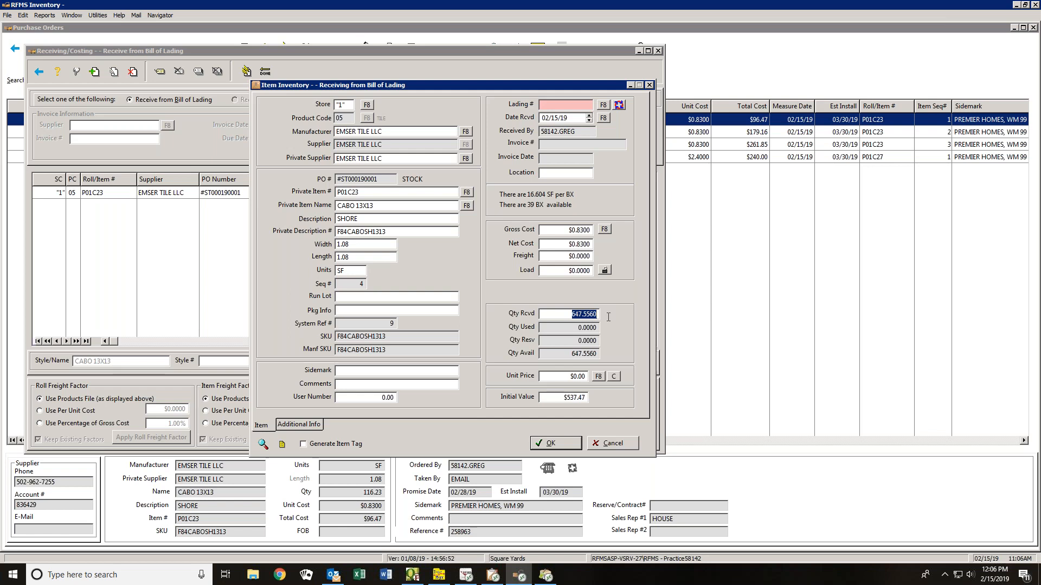
left_click(603, 105)
type("630.952")
key("Tab")
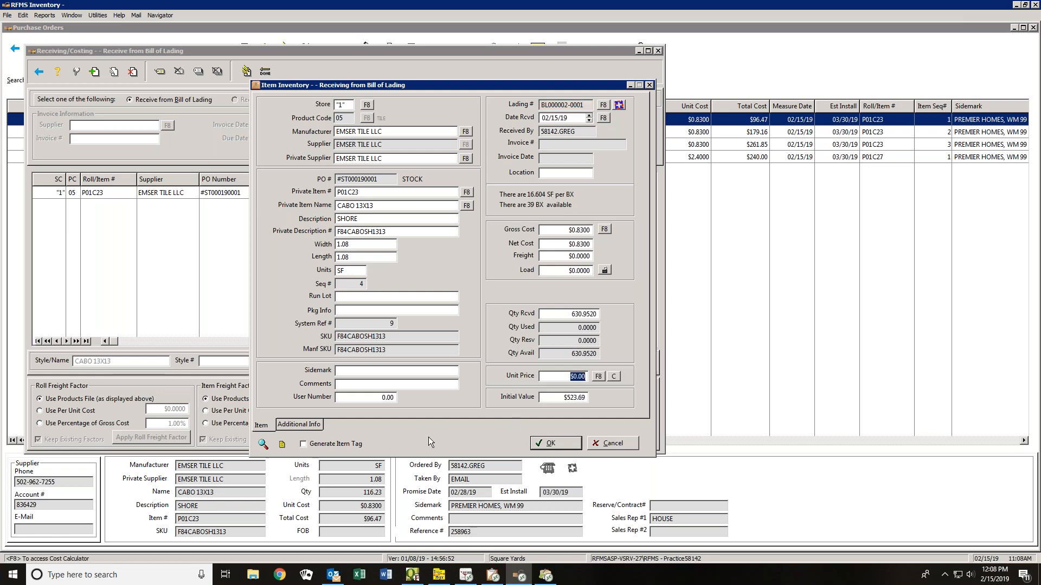
Enable Generate Item Tag, accept the short receipt without satisfying the purchase order, and set 1 tag to print
left_click(359, 444)
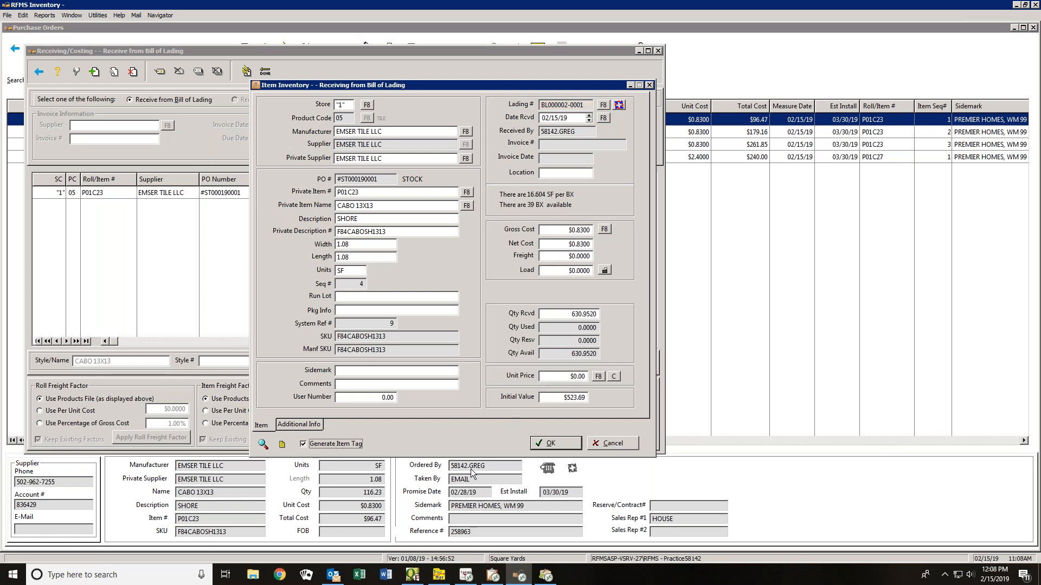
left_click(551, 444)
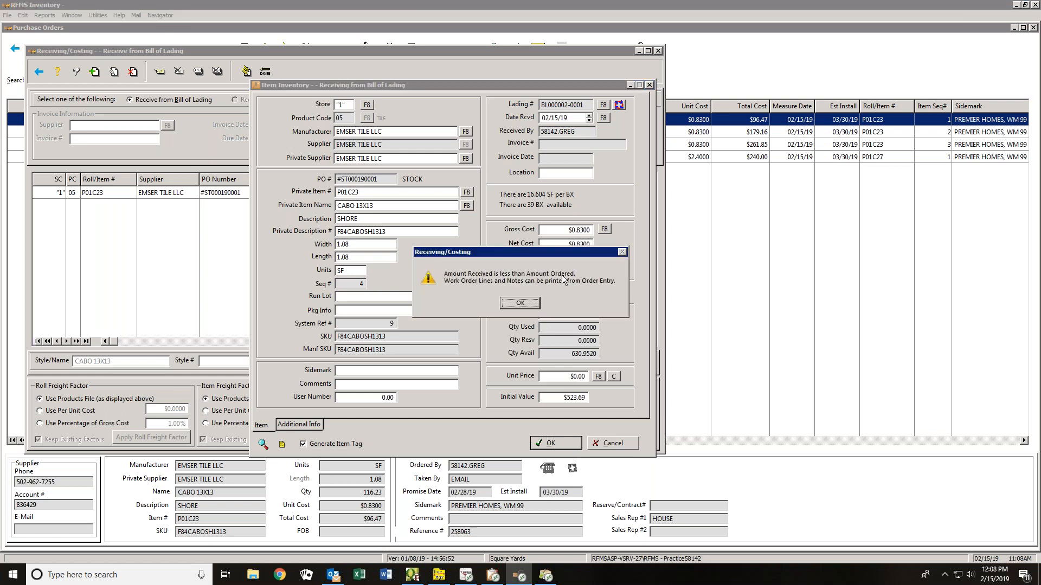
left_click(533, 301)
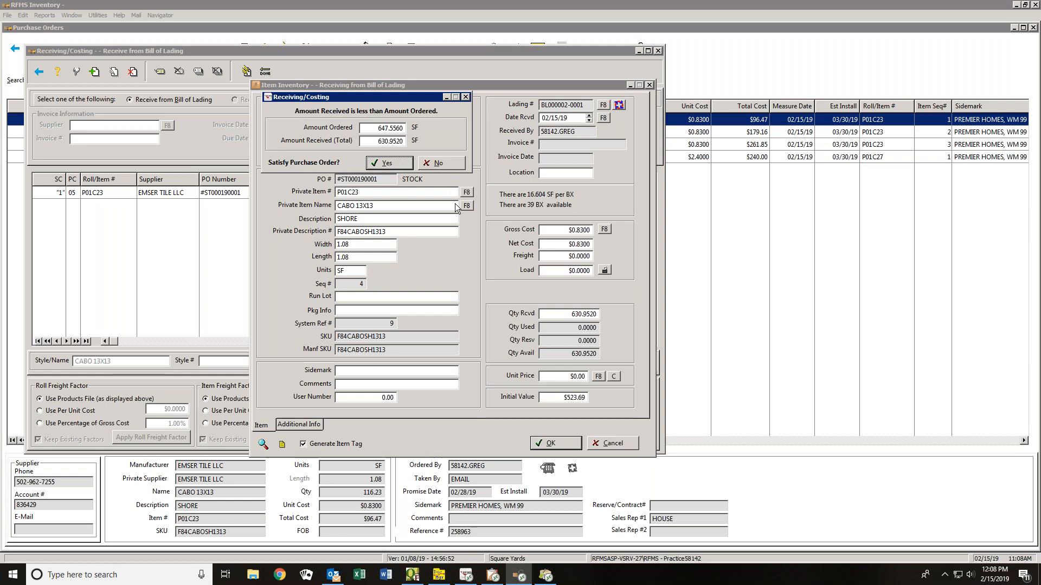
left_click(444, 164)
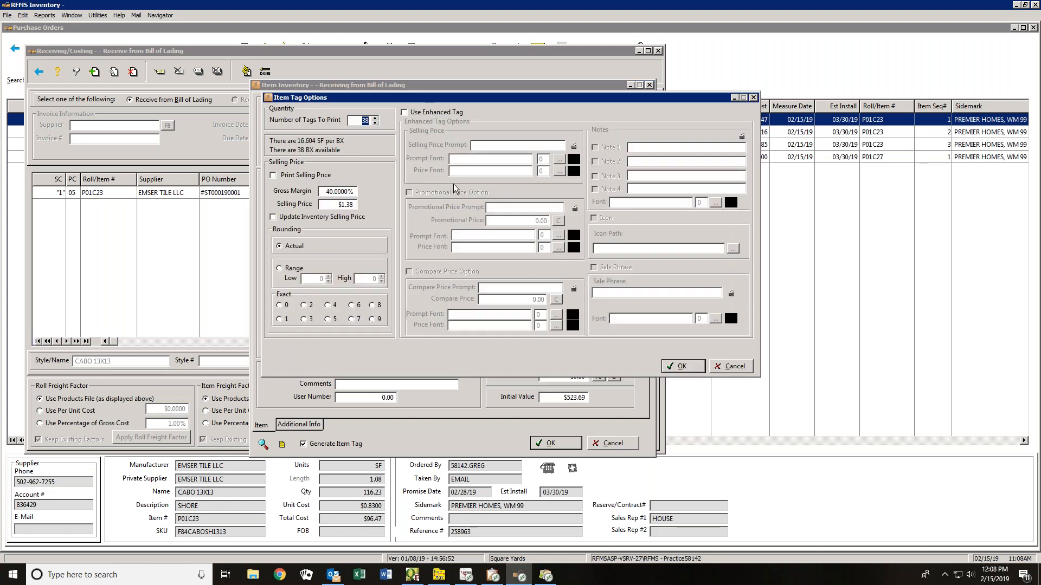
type("1")
key("Tab")
left_click(687, 367)
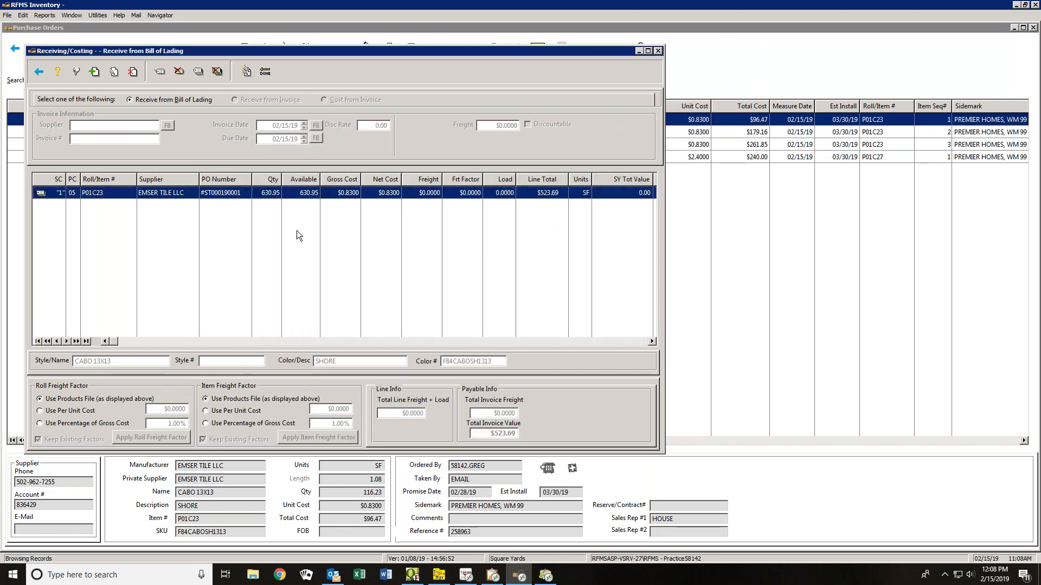
Finalize the partial receipt, close Receiving / Costing, and look up the EMSER TILE stock order in Purchase Orders to check its status
left_click(264, 73)
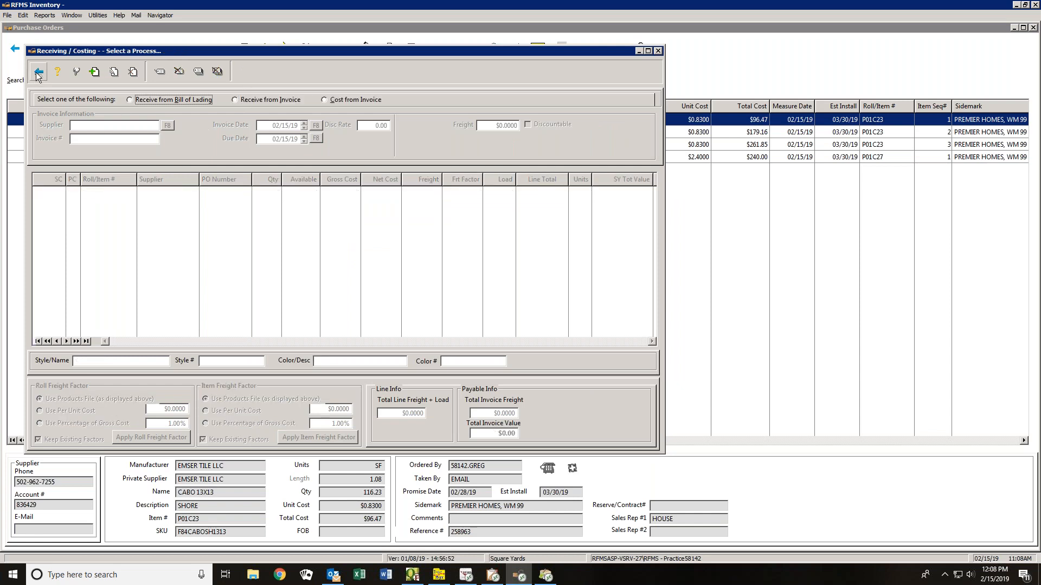
left_click(38, 74)
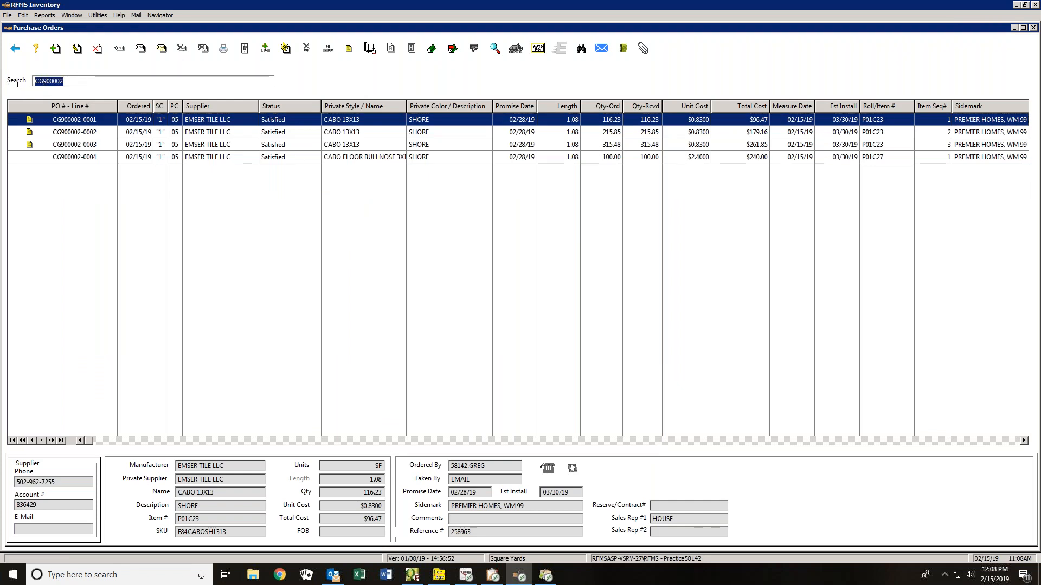
type("#ST000199")
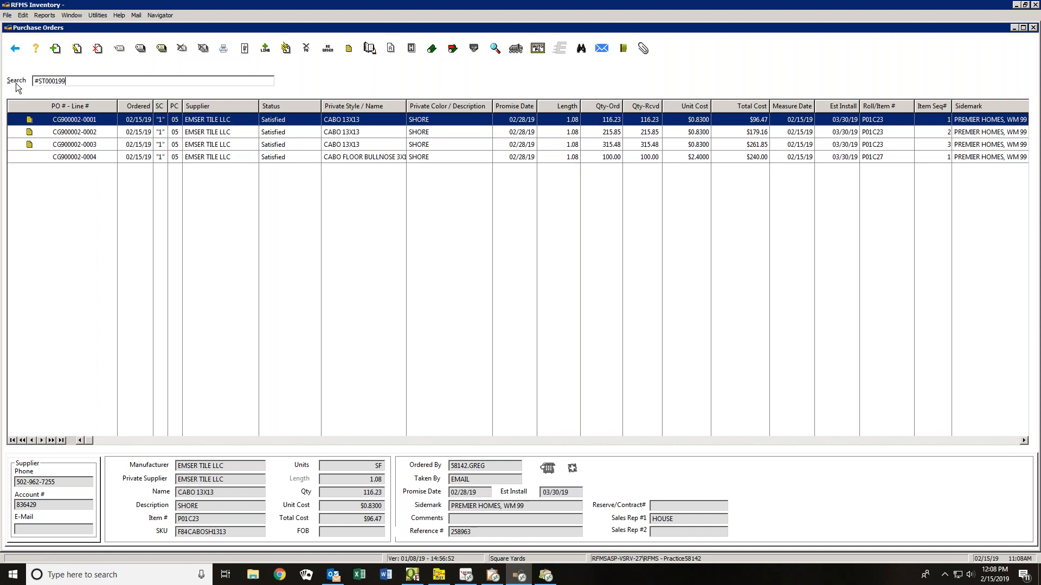
key("BackSpace")
key("Return")
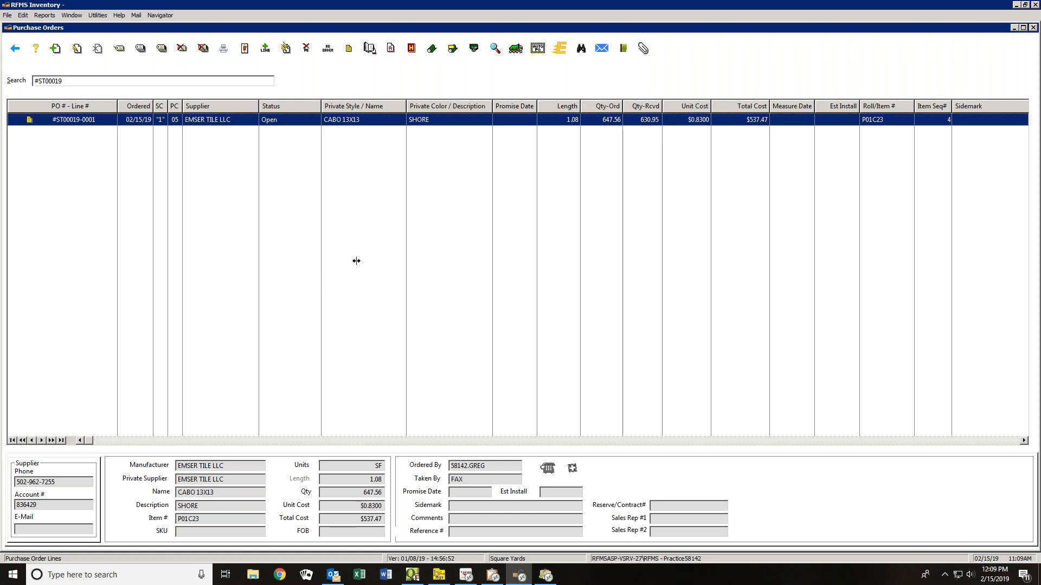
Start another bill of lading receipt in Receiving / Costing and load the EMSER TILE stock order by its purchase order number
left_click(8, 16)
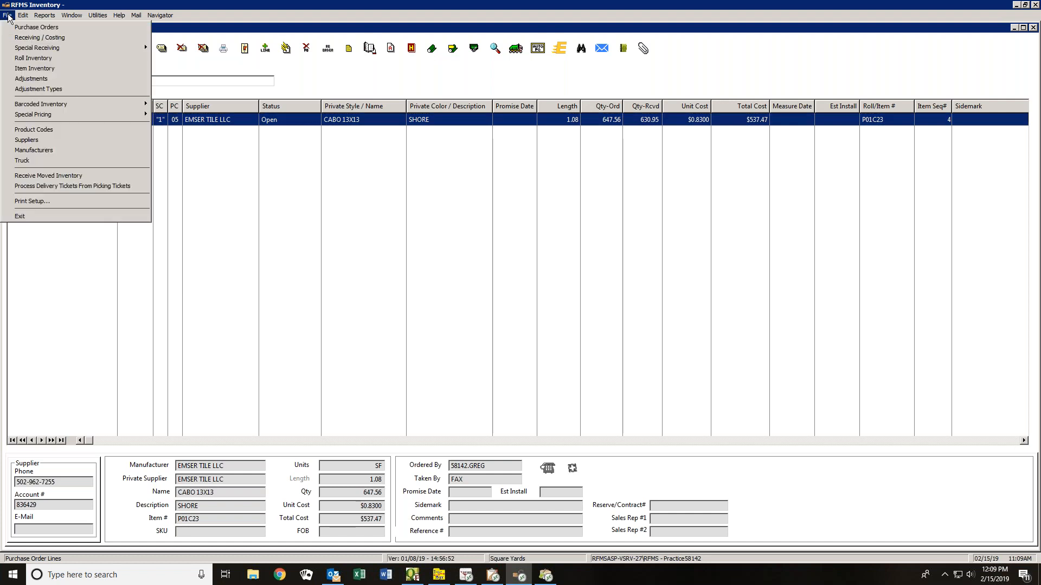
left_click(37, 27)
double_click(308, 236)
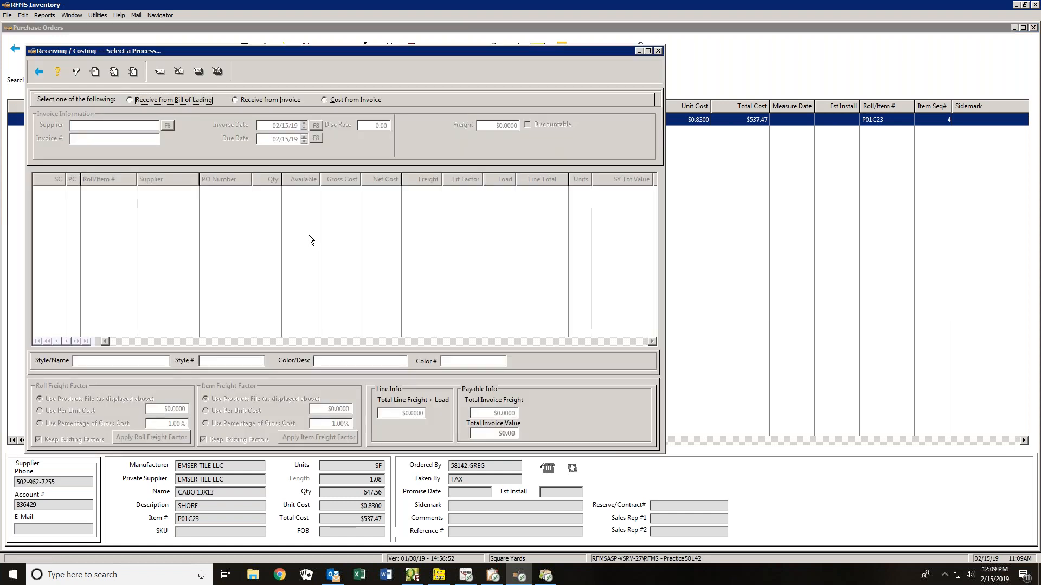
left_click(156, 100)
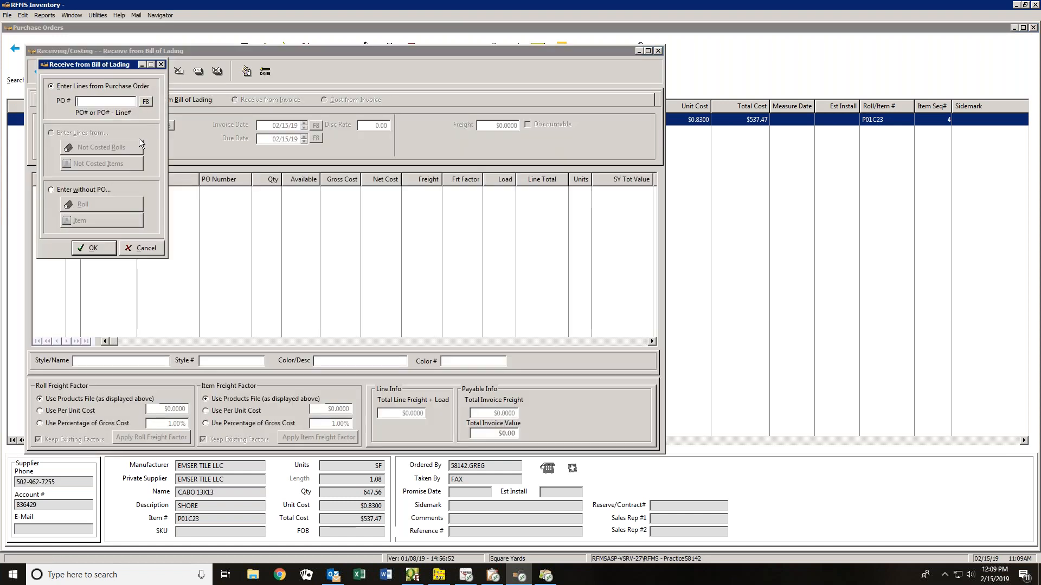
type("#ST00019")
key("Return")
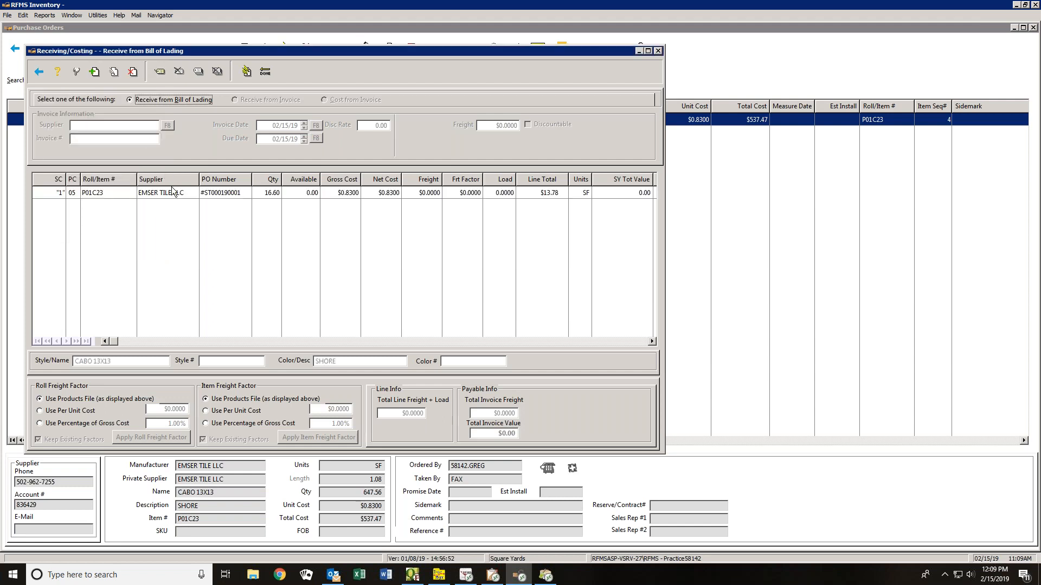
Open the remaining CABO 13X13 line, enable Generate Item Tag, and assign a generated lading number
left_click(174, 192)
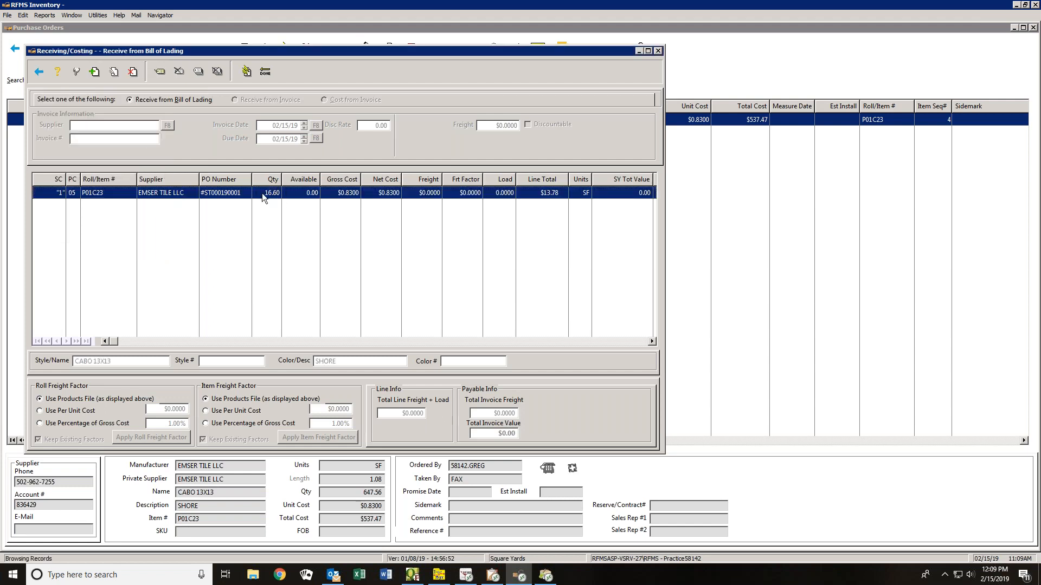
key("Return")
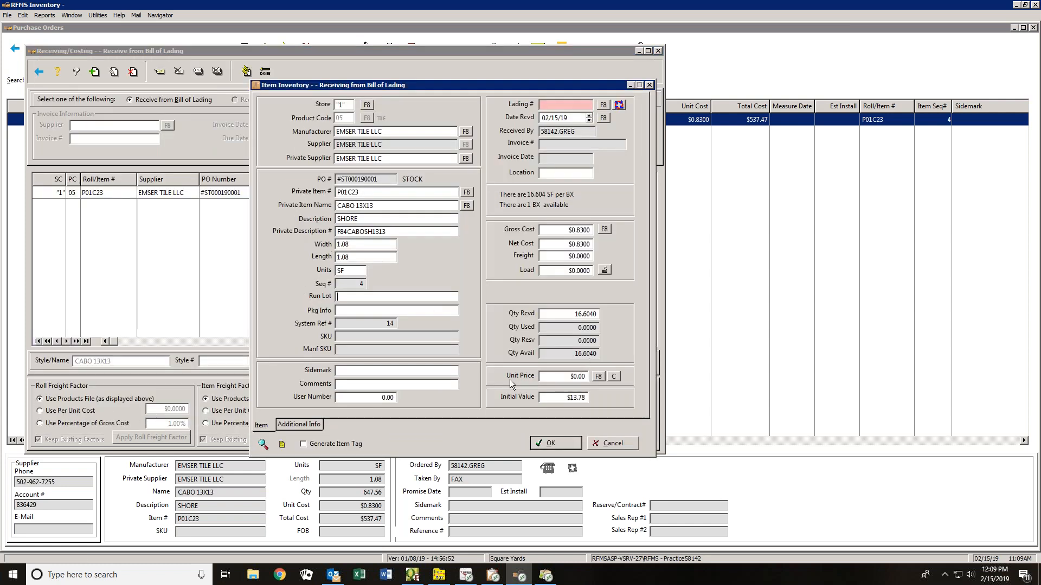
left_click(314, 445)
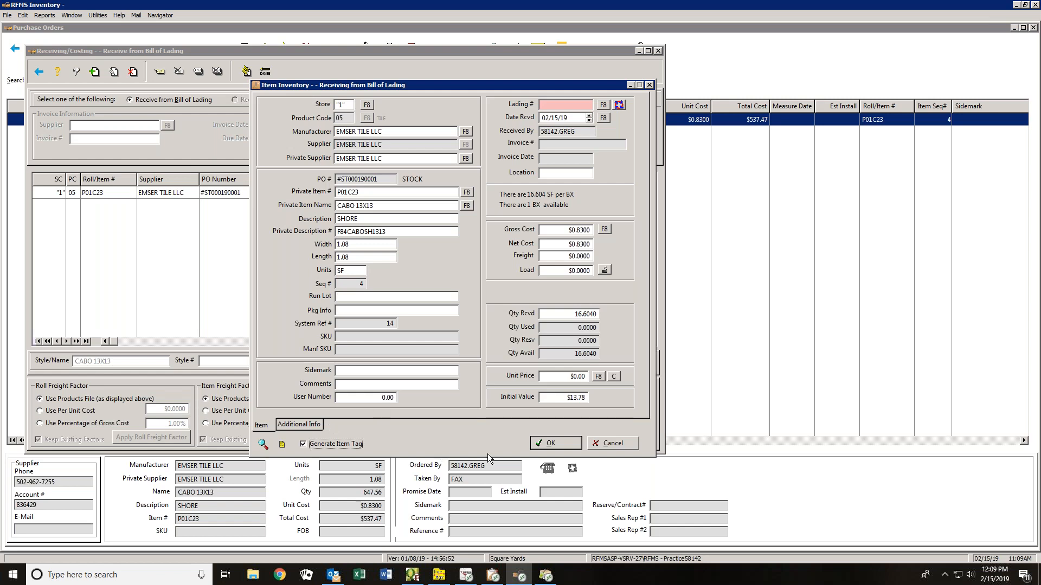
left_click(568, 444)
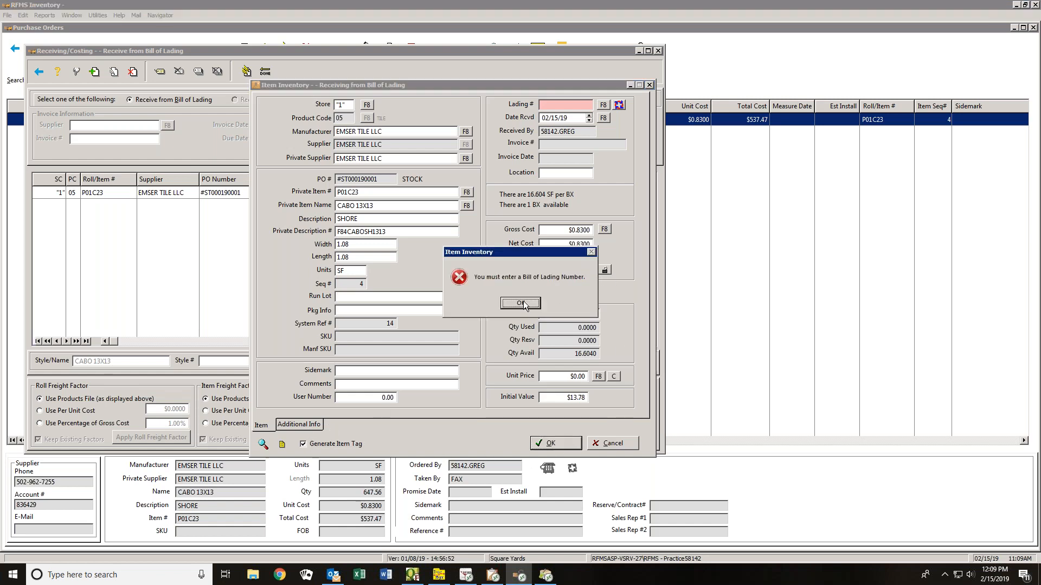
left_click(525, 305)
left_click(603, 104)
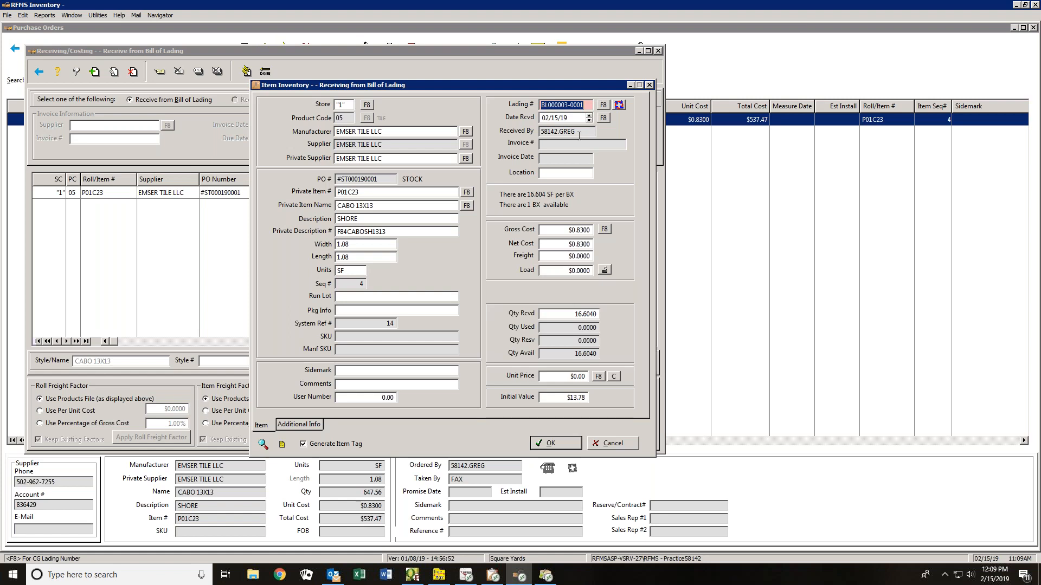
Accept the CABO 13X13 line with 1 tag to print, finalize the receipt, and return to Purchase Orders
left_click(564, 441)
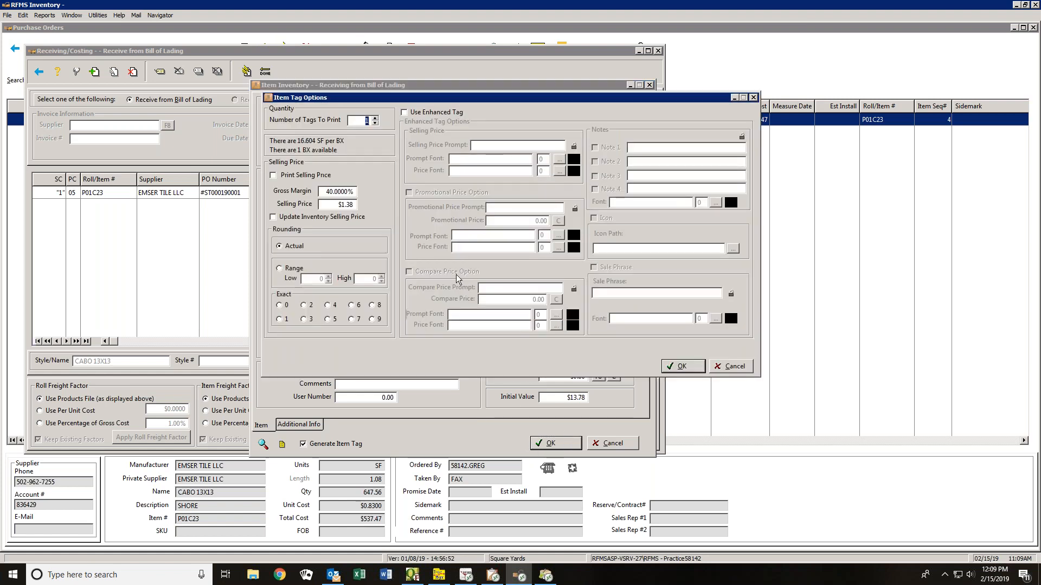
left_click(682, 366)
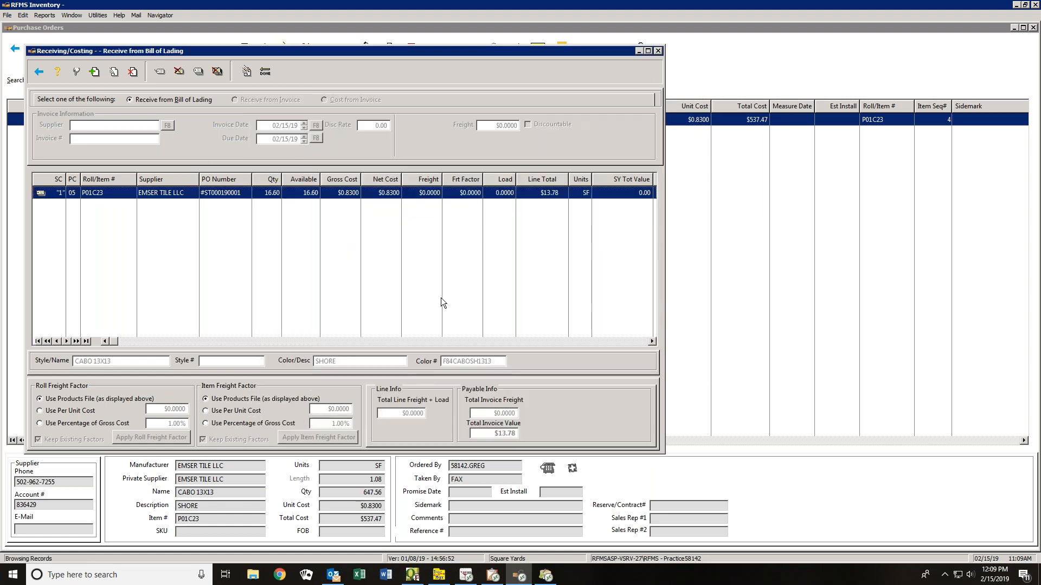
left_click(264, 71)
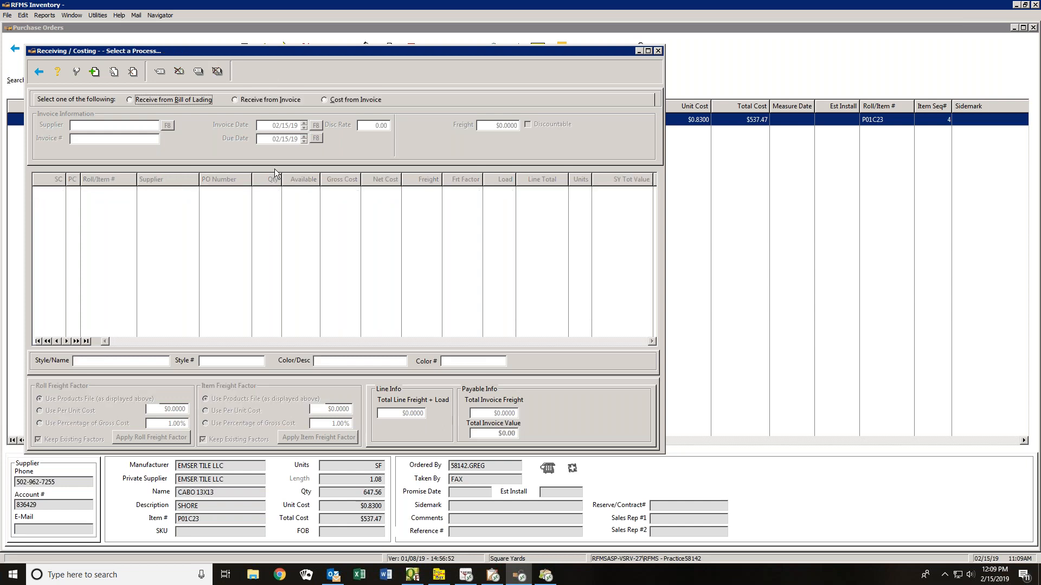
left_click(39, 71)
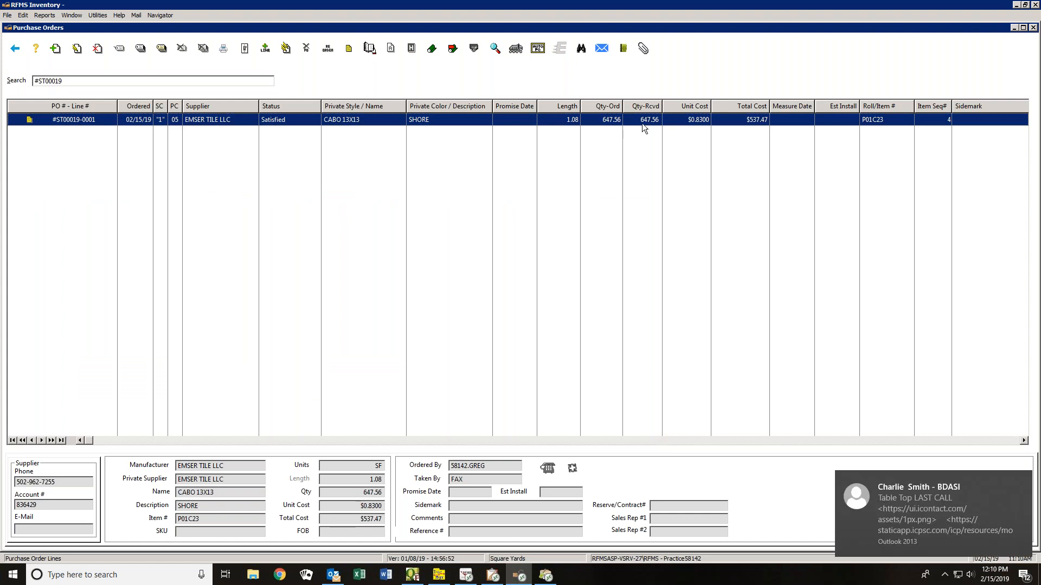
Look up the EMSER TILE stock order in Item Inventory by its purchase order number, examine both CABO 13X13 records, and close it
left_click(9, 16)
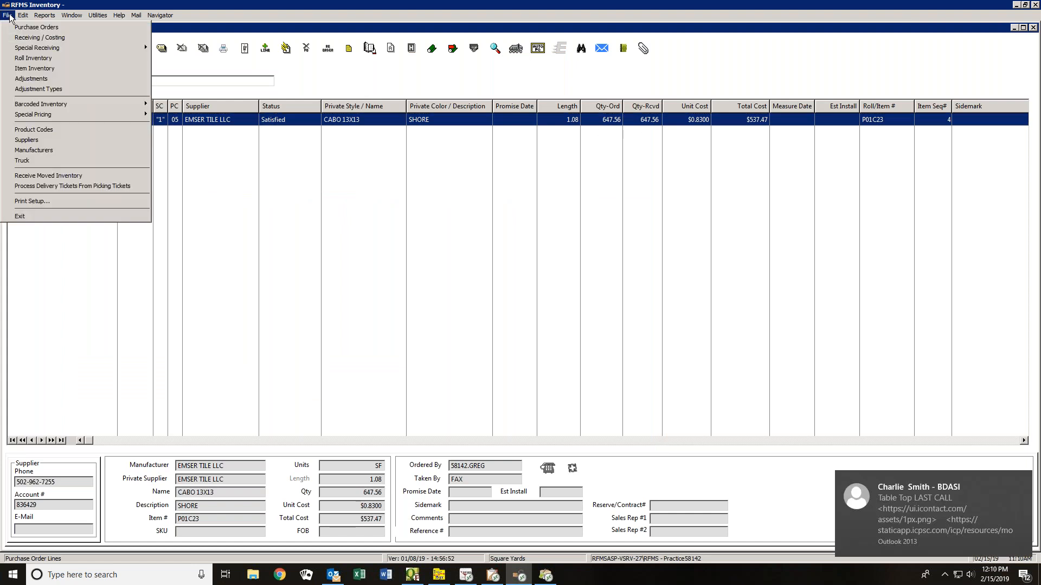
left_click(22, 69)
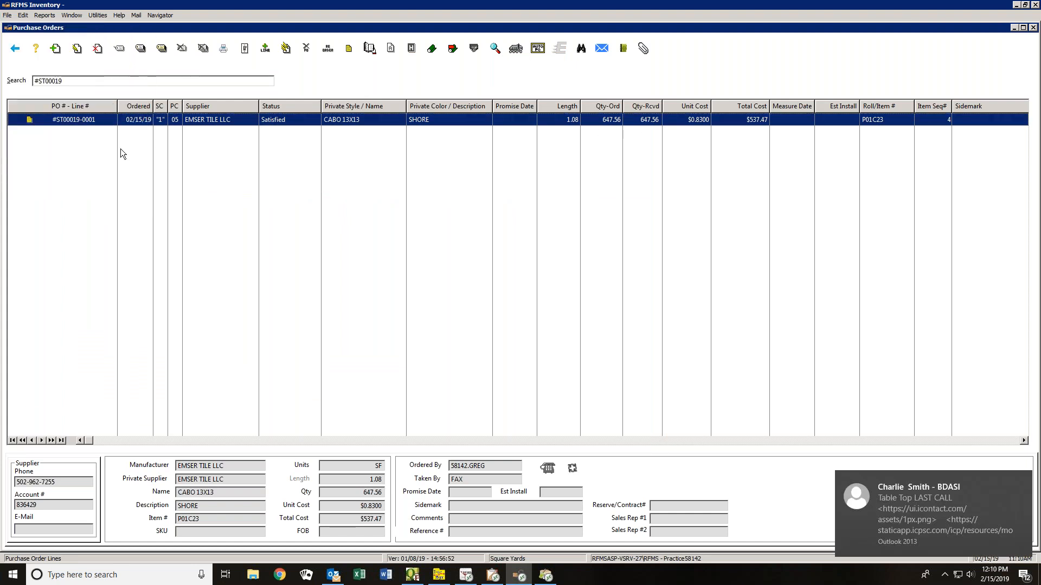
type("#ST00019")
key("Return")
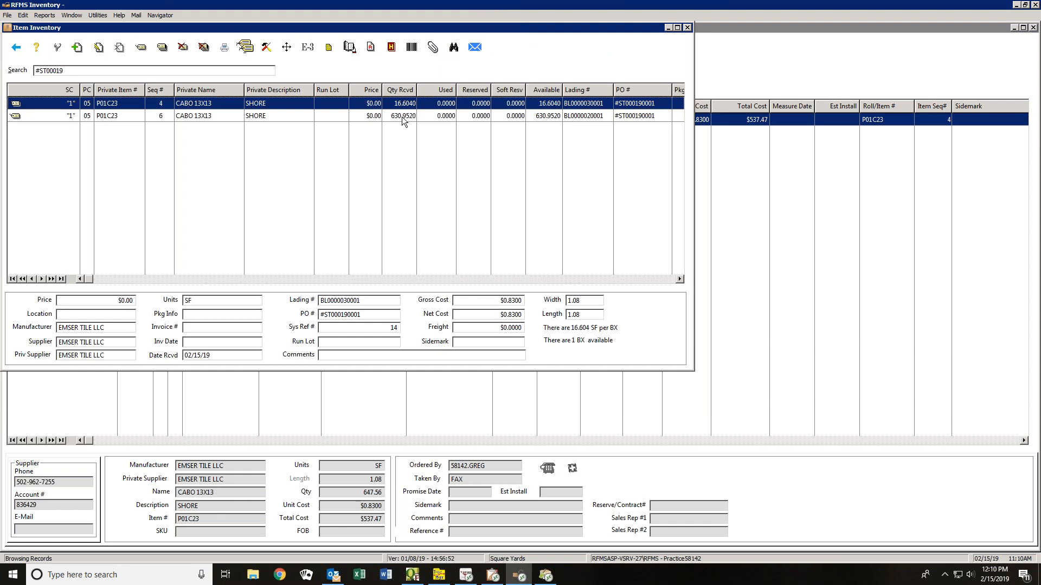
left_click(403, 116)
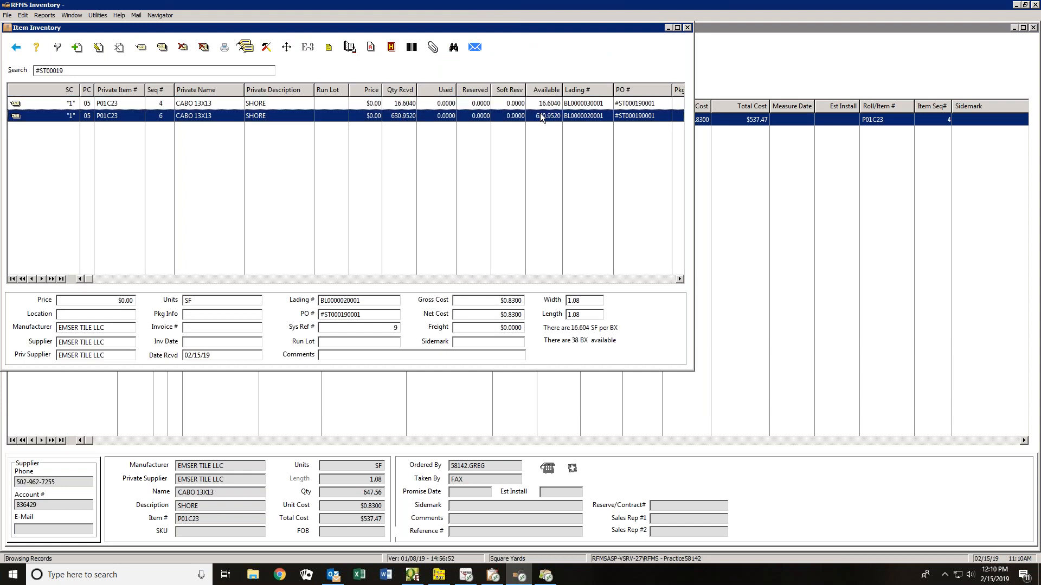
left_click(412, 104)
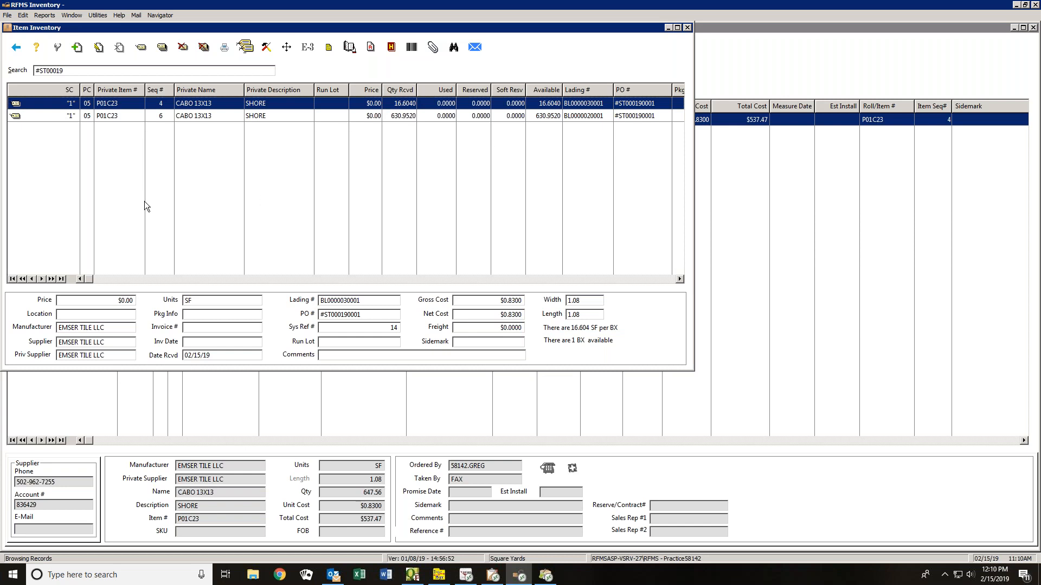
left_click(16, 48)
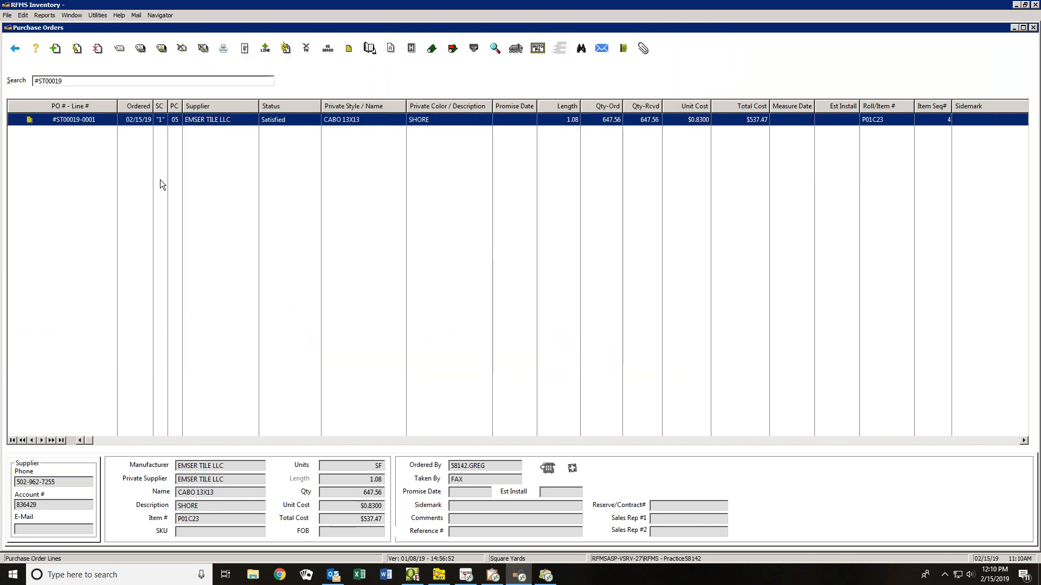
left_click(7, 15)
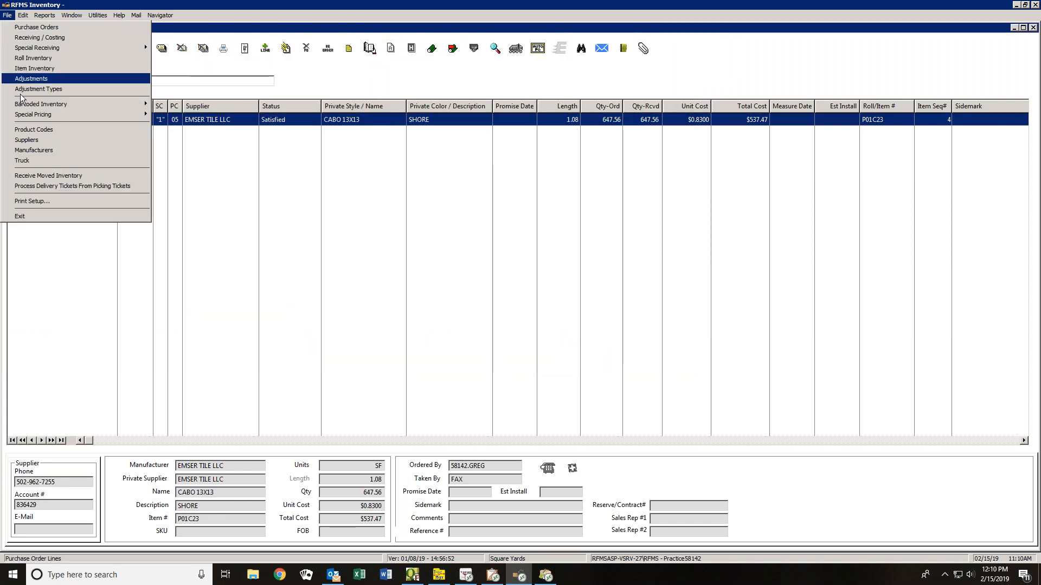
left_click(39, 37)
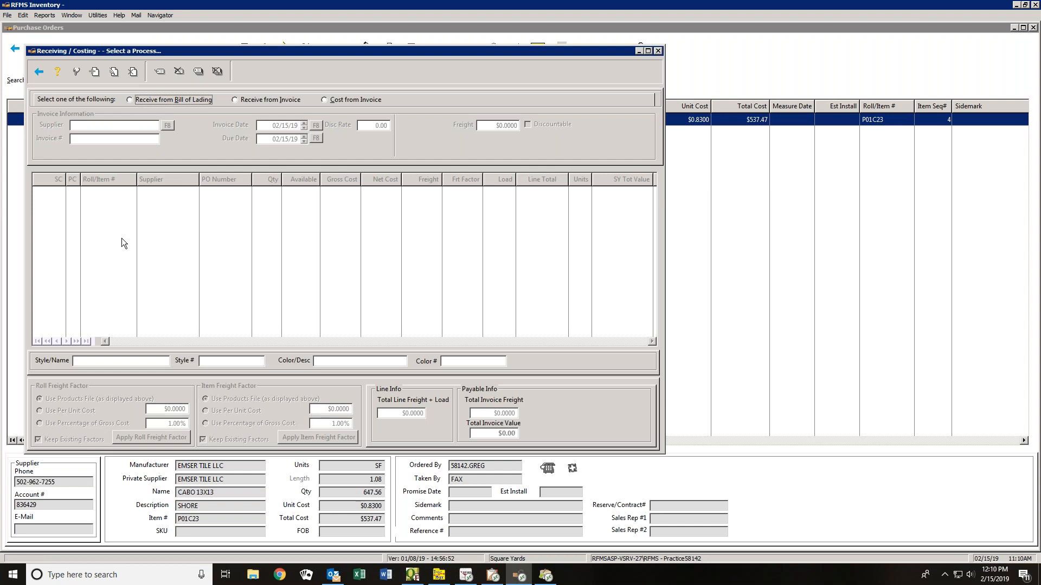
left_click(39, 72)
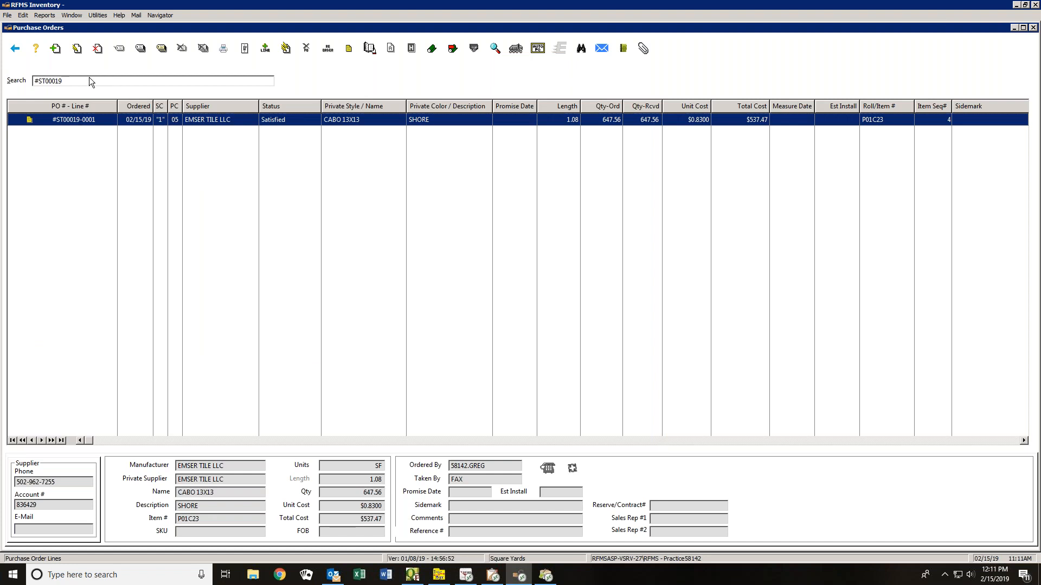
Filter the purchase order lines to those with Open status across all stores and product codes
left_click(580, 48)
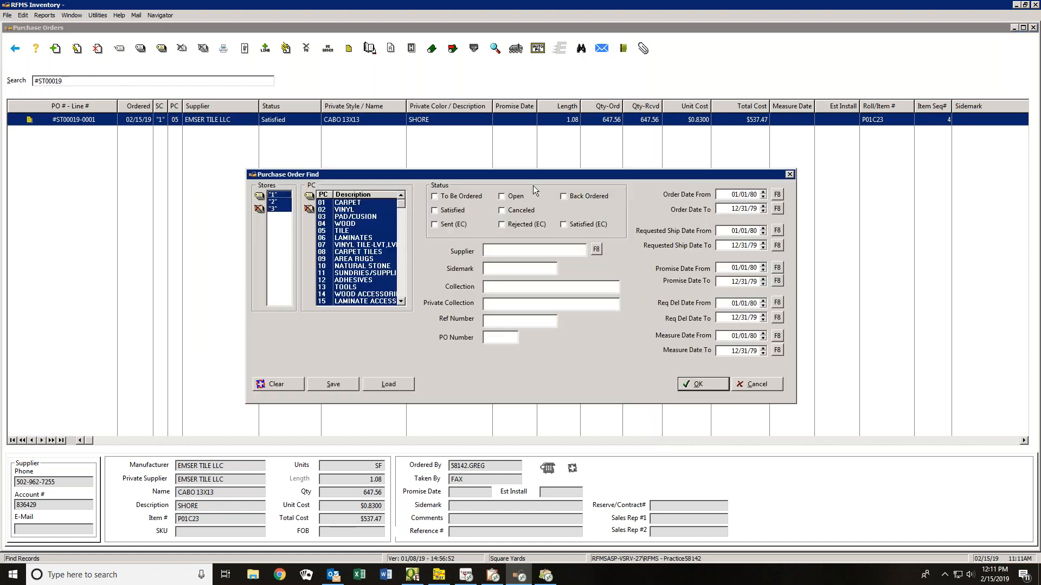
left_click(512, 197)
left_click(698, 384)
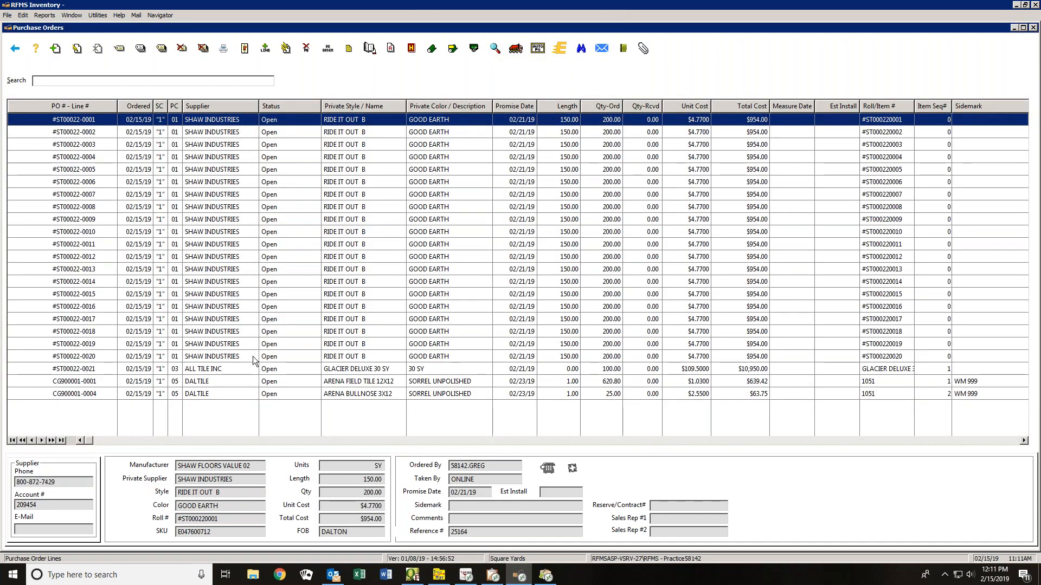
Start Express Receiving for the ALL TILE INC GLACIER DELUXE 30 SY line with a generated lading number and a received quantity of 50
left_click(280, 369)
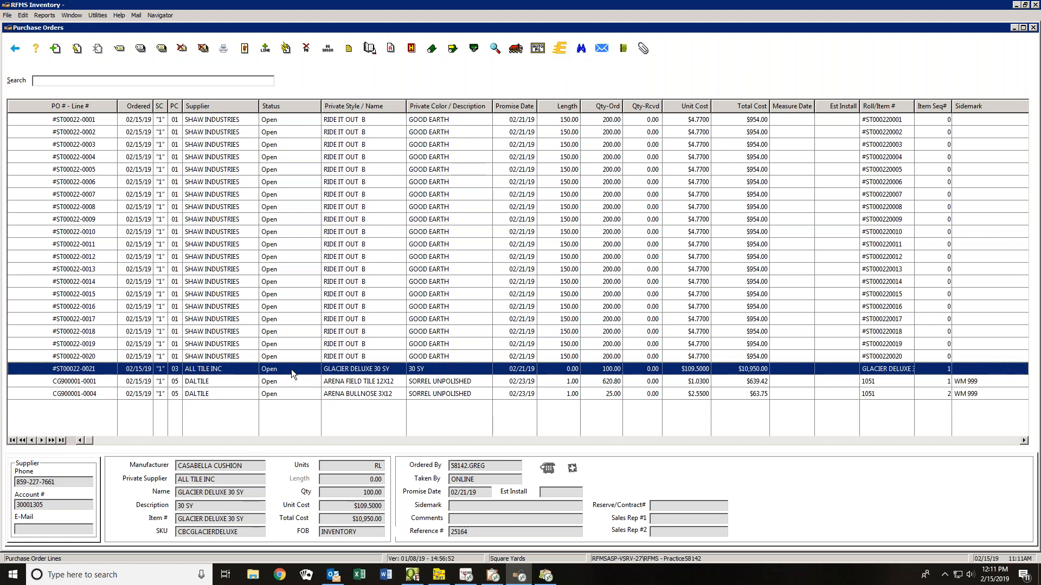
left_click(560, 48)
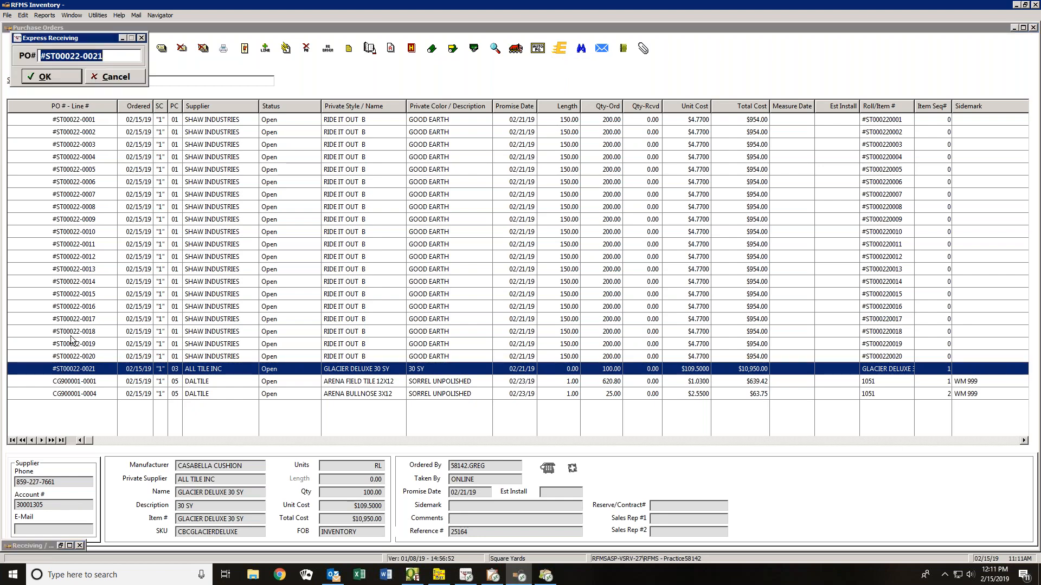
left_click(53, 76)
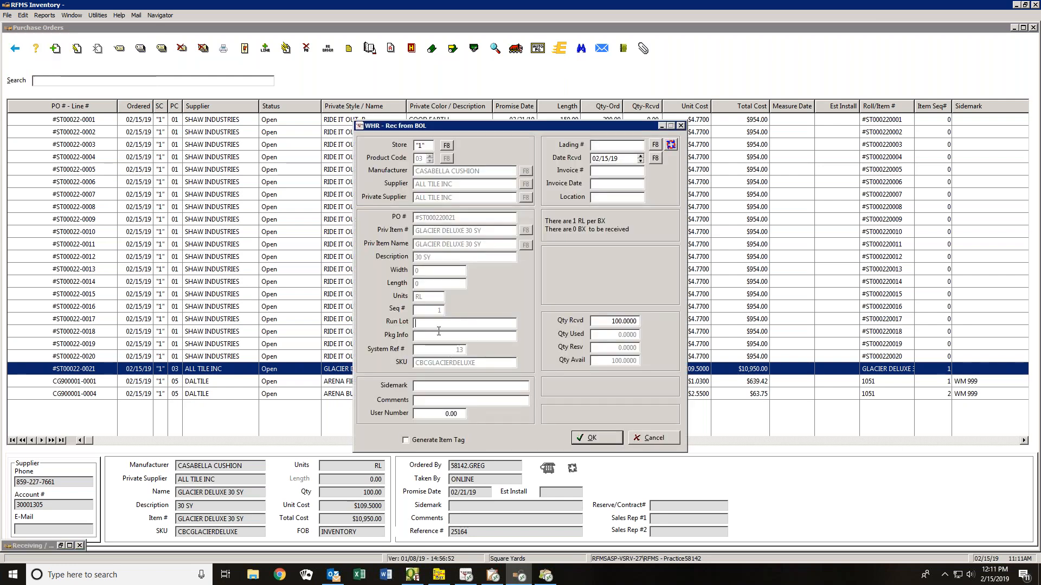
left_click(653, 144)
left_click_drag(604, 322, 638, 322)
type("50")
key("Tab")
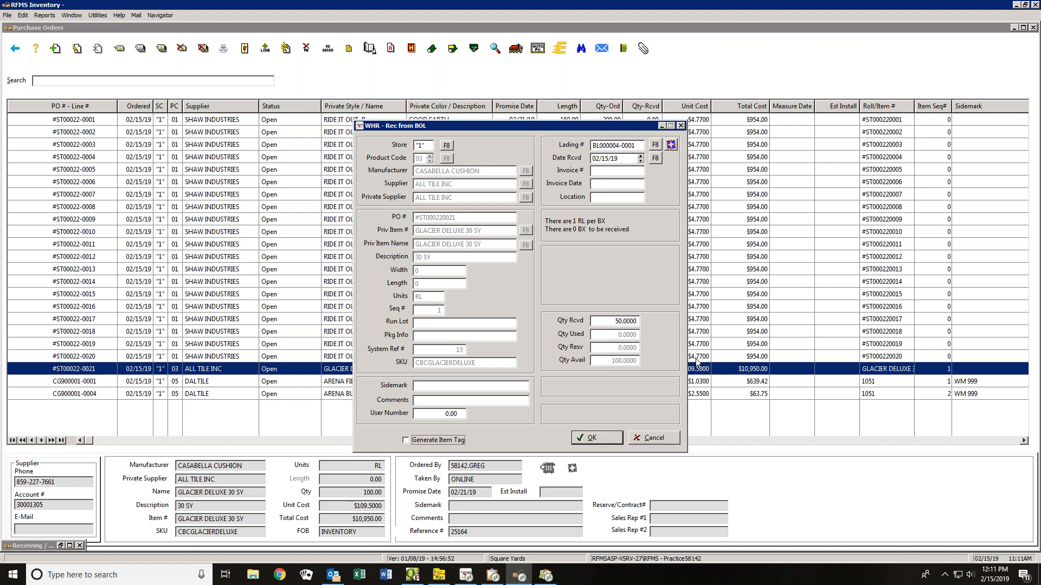
Accept the partial receipt with Generate Item Tag enabled, leave the purchase order unsatisfied, and set 1 tag to print
left_click(611, 438)
left_click(520, 304)
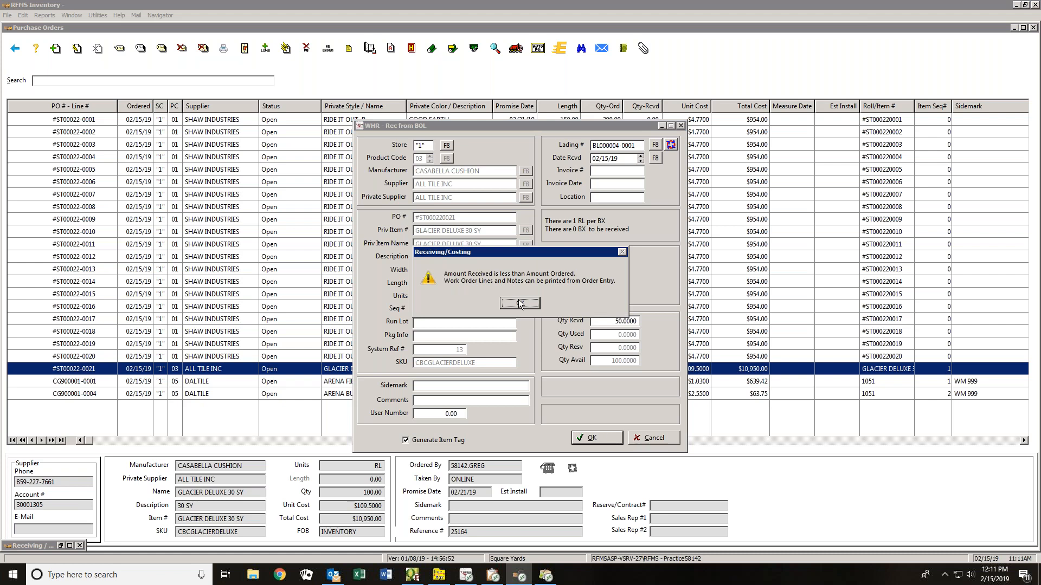
left_click(519, 304)
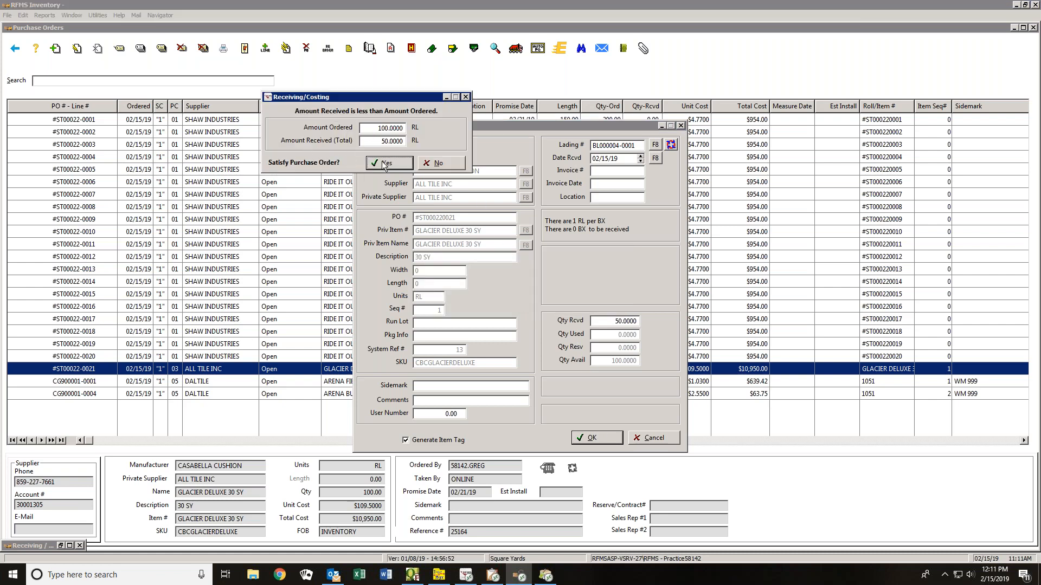
left_click(454, 164)
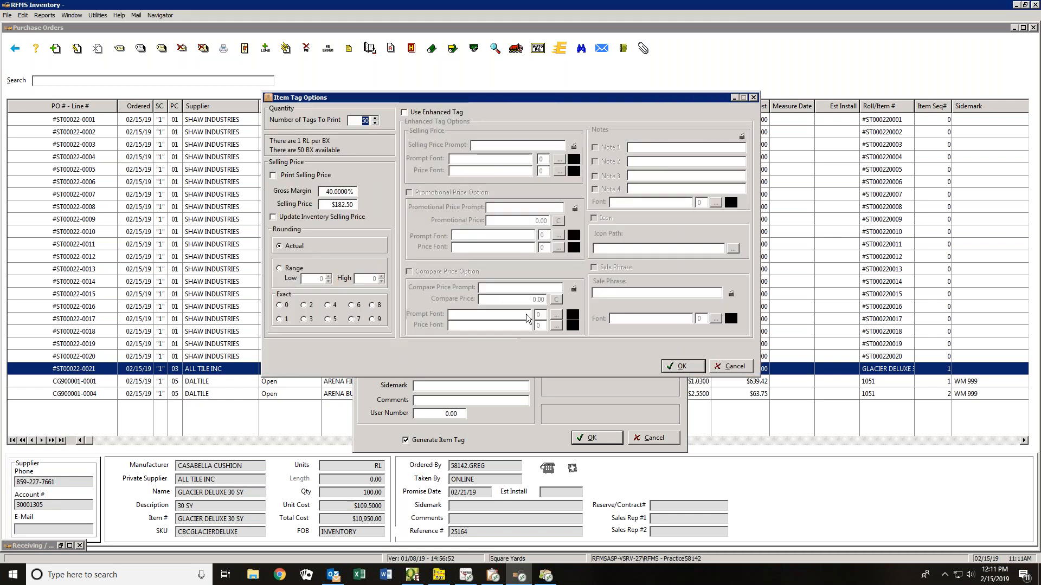
type("1")
key("Tab")
left_click(678, 366)
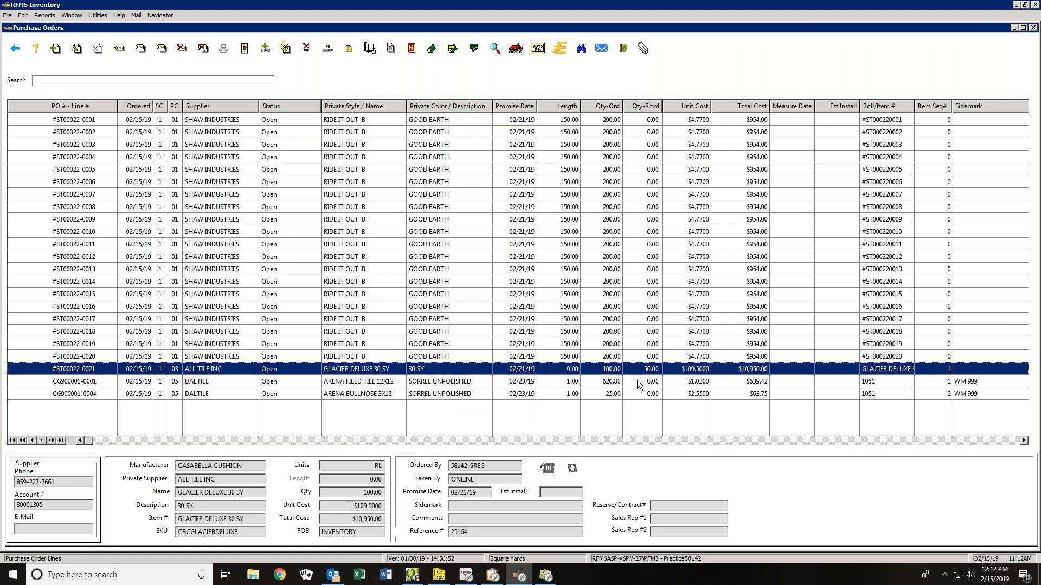
Express receive the balance of the GLACIER DELUXE 30 SY line with a generated lading number, a received quantity of 52, and 1 item tag
left_click(579, 51)
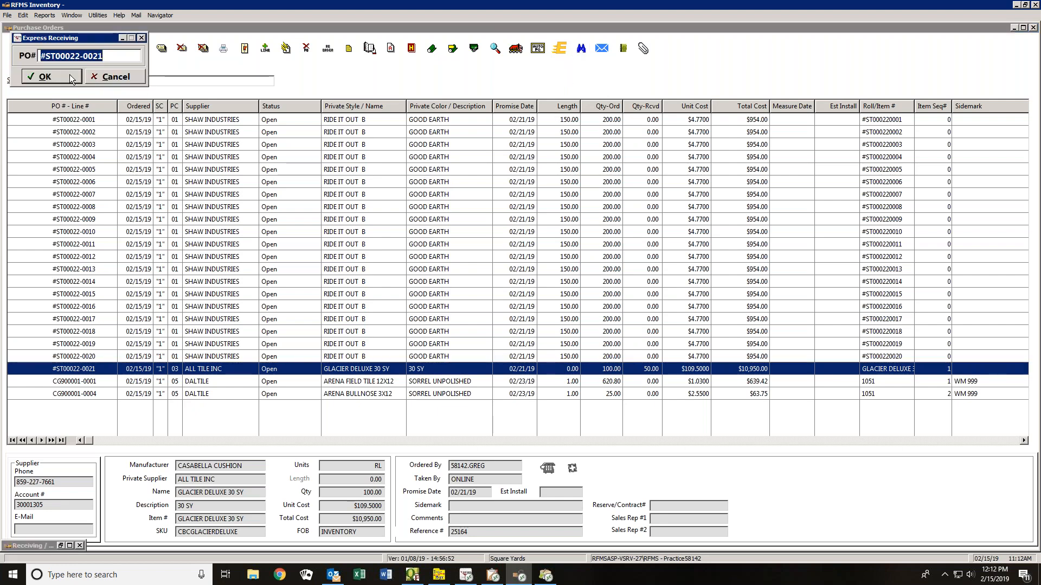
left_click(71, 77)
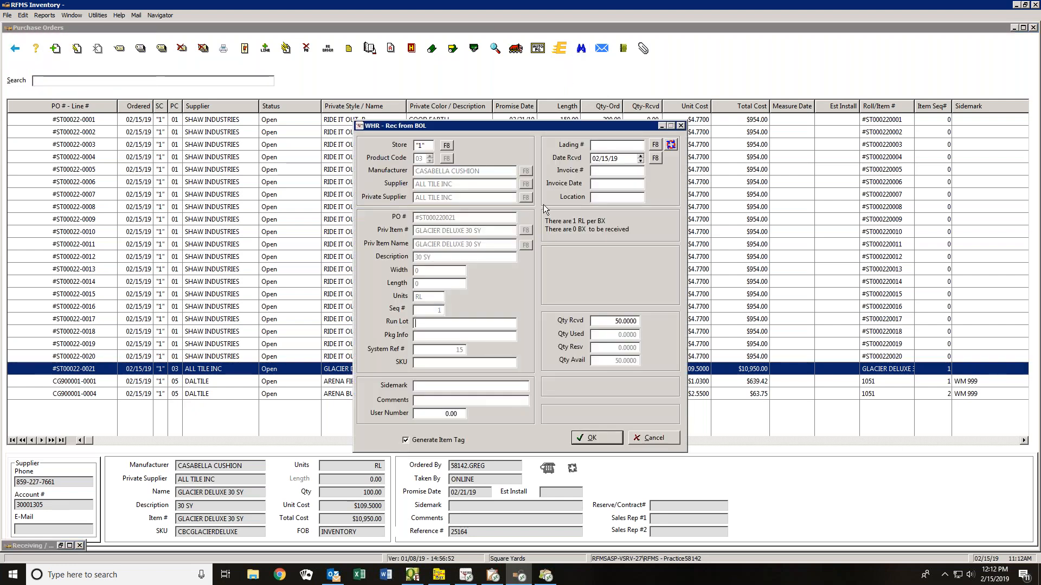
left_click(654, 144)
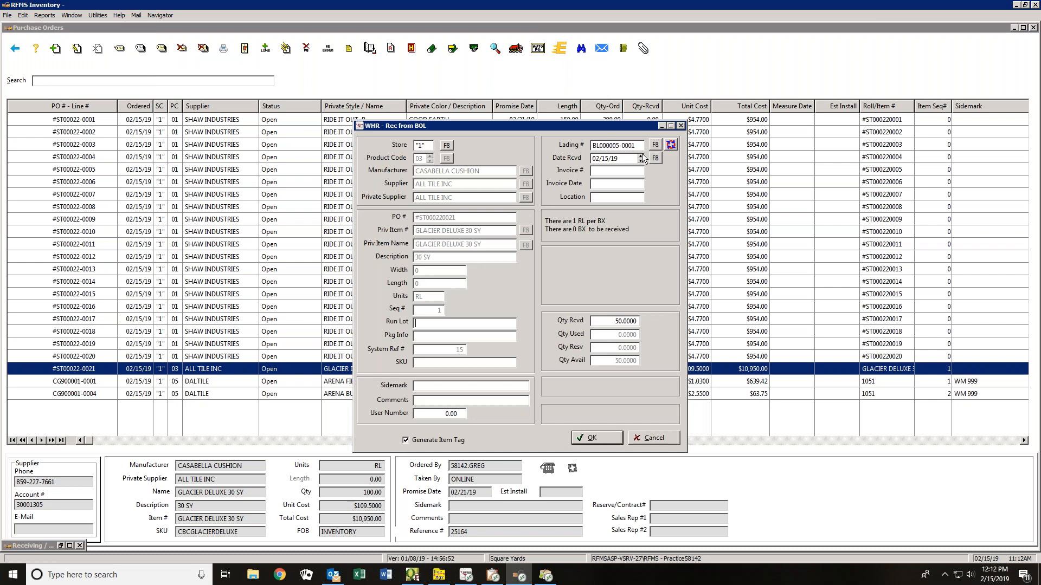
left_click(640, 155)
left_click_drag(610, 320, 637, 320)
type("52")
key("Tab")
left_click(593, 441)
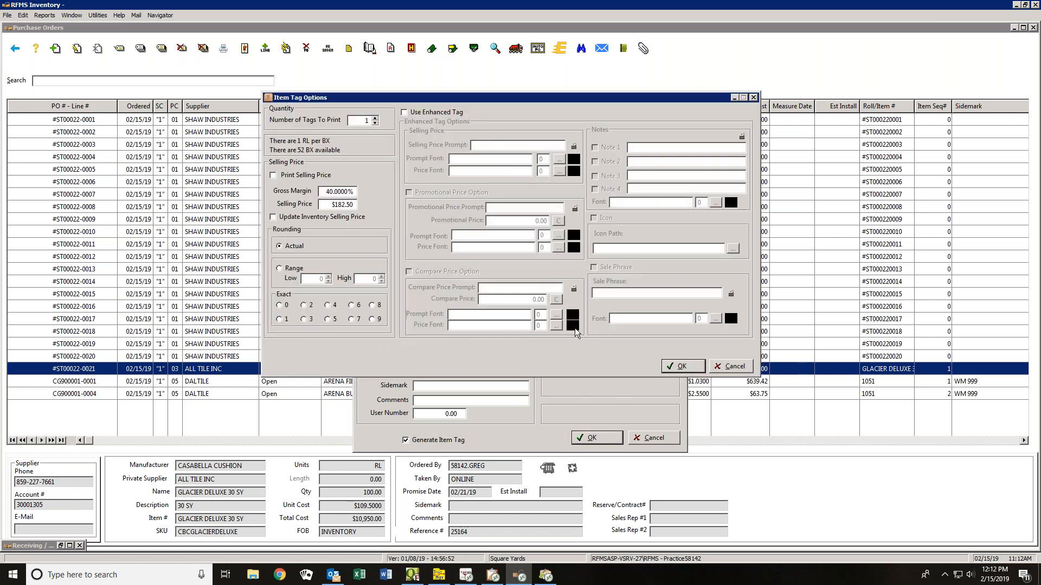
left_click(687, 368)
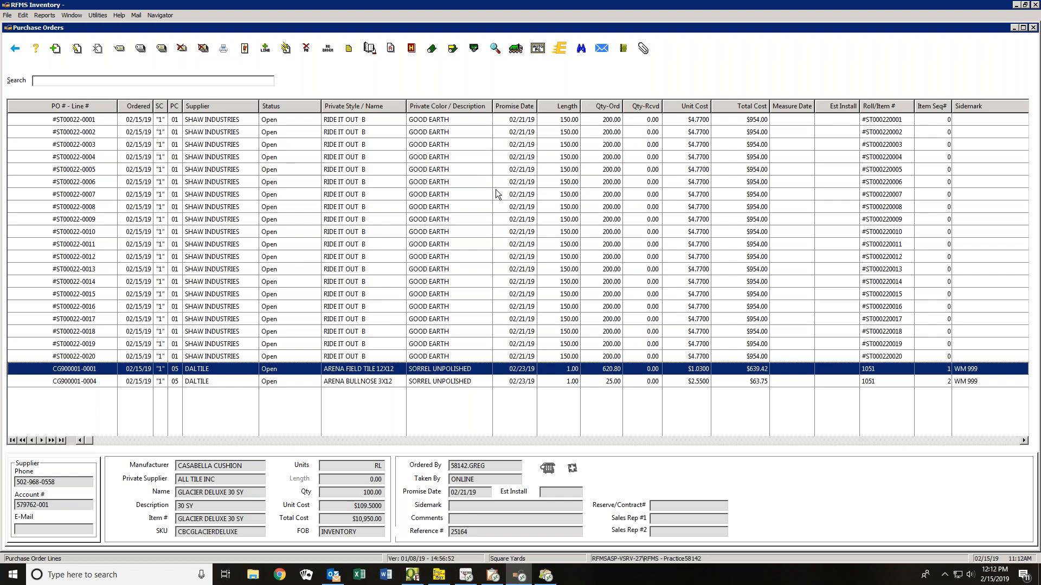
Tag the two DALTILE ARENA lines and generate a print preview of their Standard Purchase Order
left_click(448, 120)
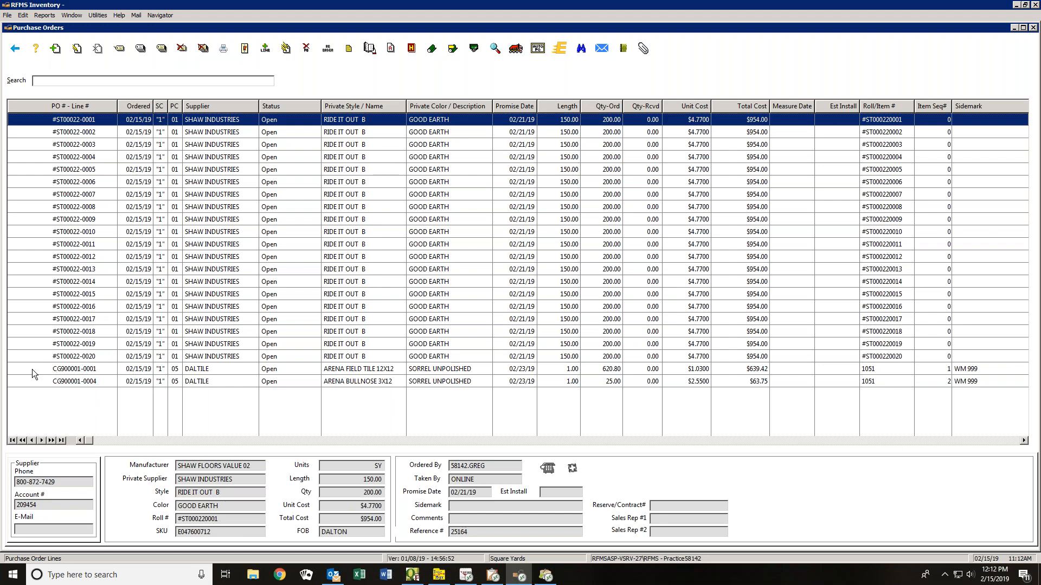
left_click(15, 370)
left_click(12, 383)
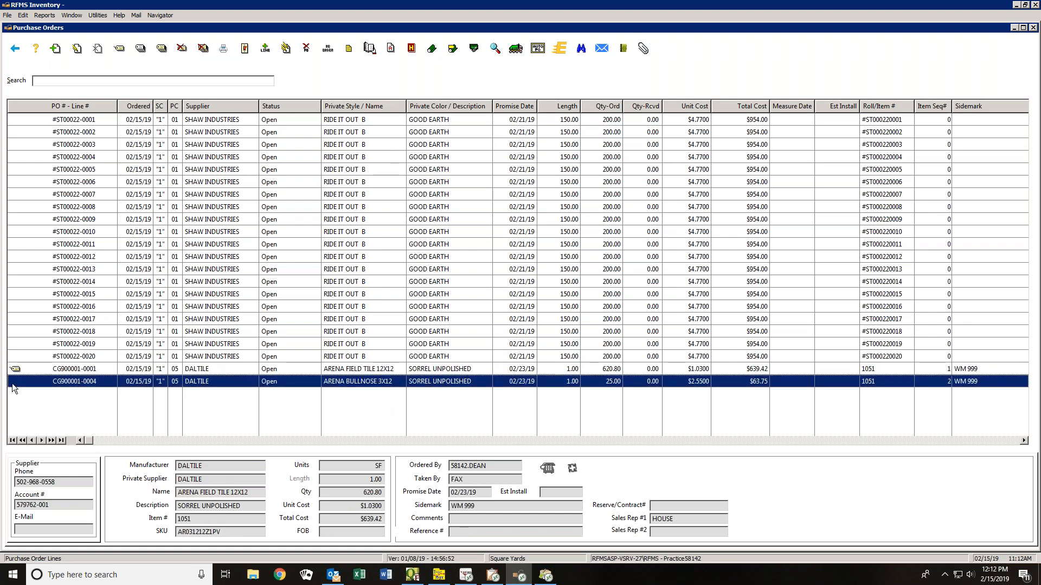
left_click(223, 52)
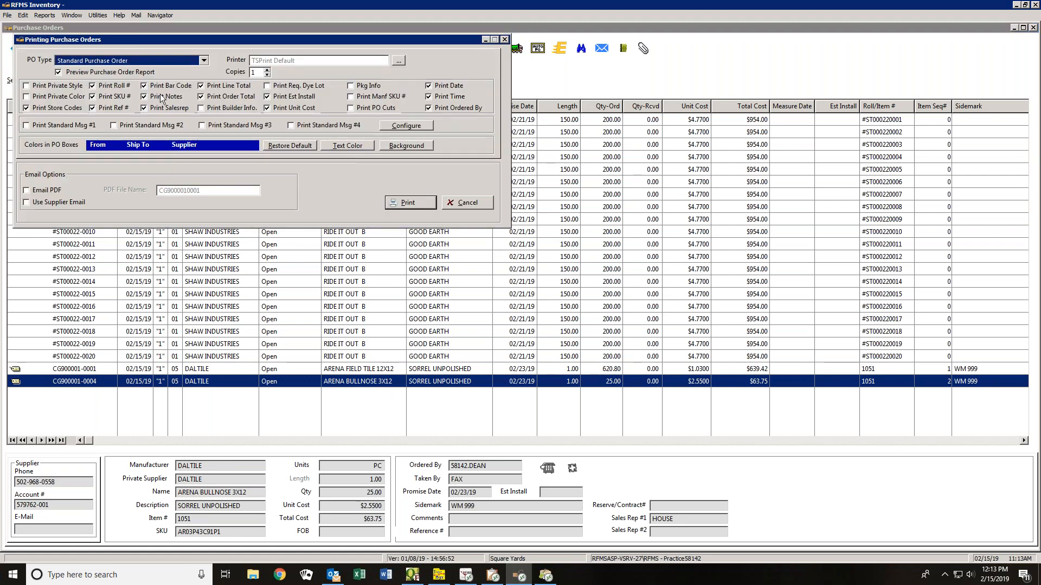
left_click(404, 204)
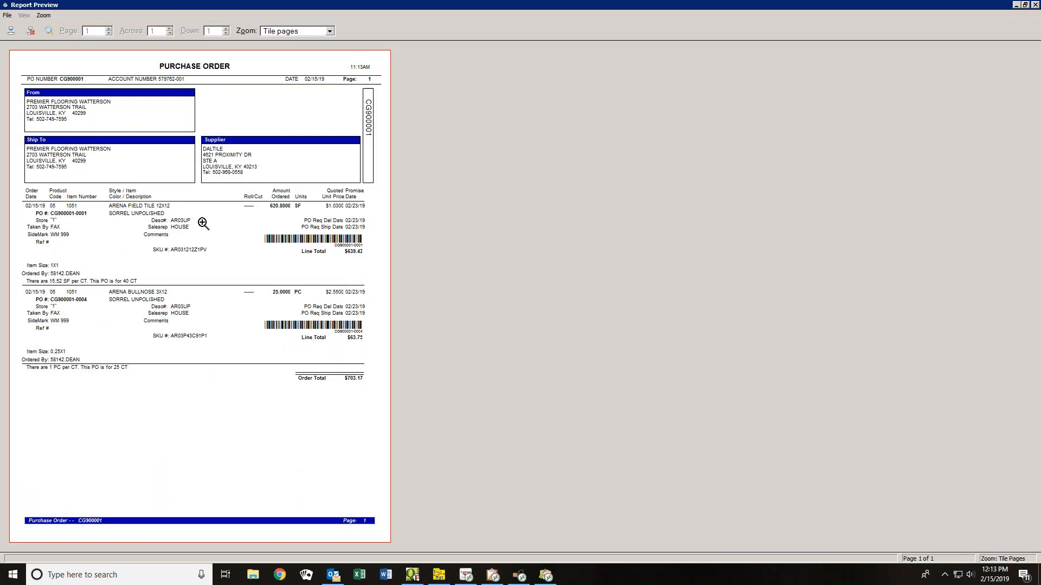
Examine the line barcodes in the purchase order preview at page width and 100% zoom, then close it and decline printing again
left_click(203, 223)
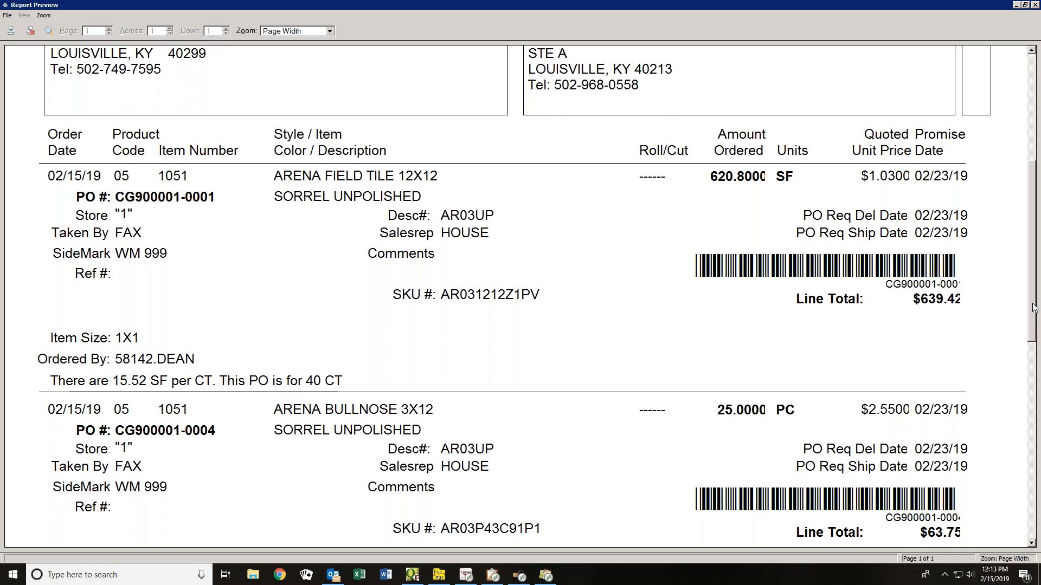
left_click(329, 31)
left_click(288, 81)
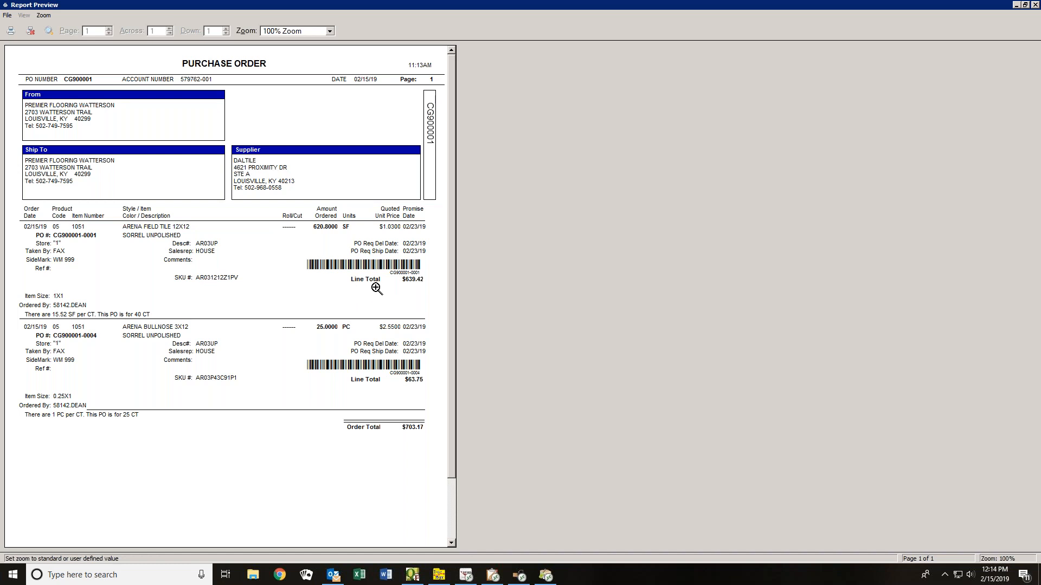
left_click(407, 267)
left_click(340, 239)
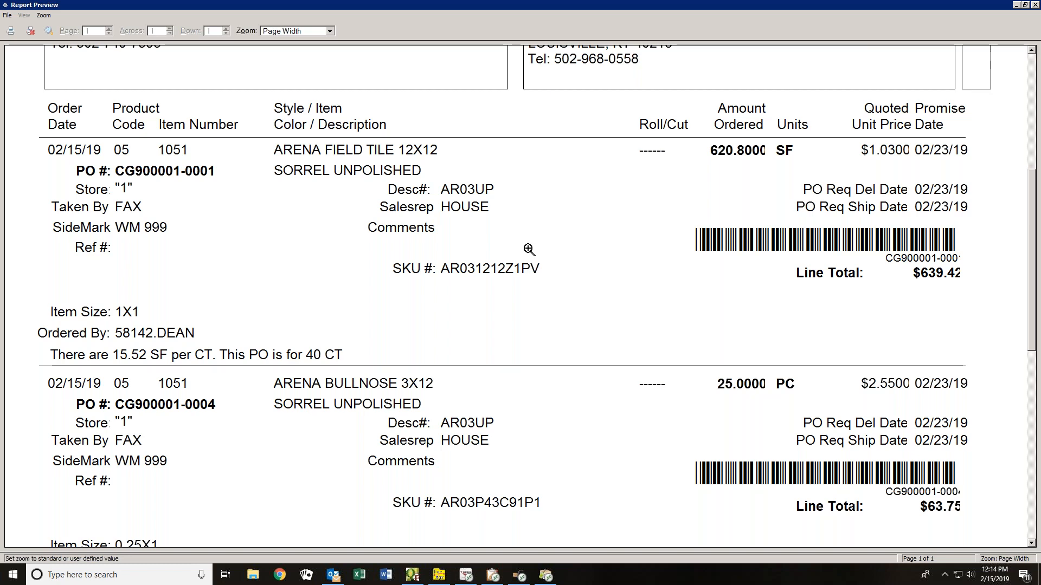
left_click(30, 32)
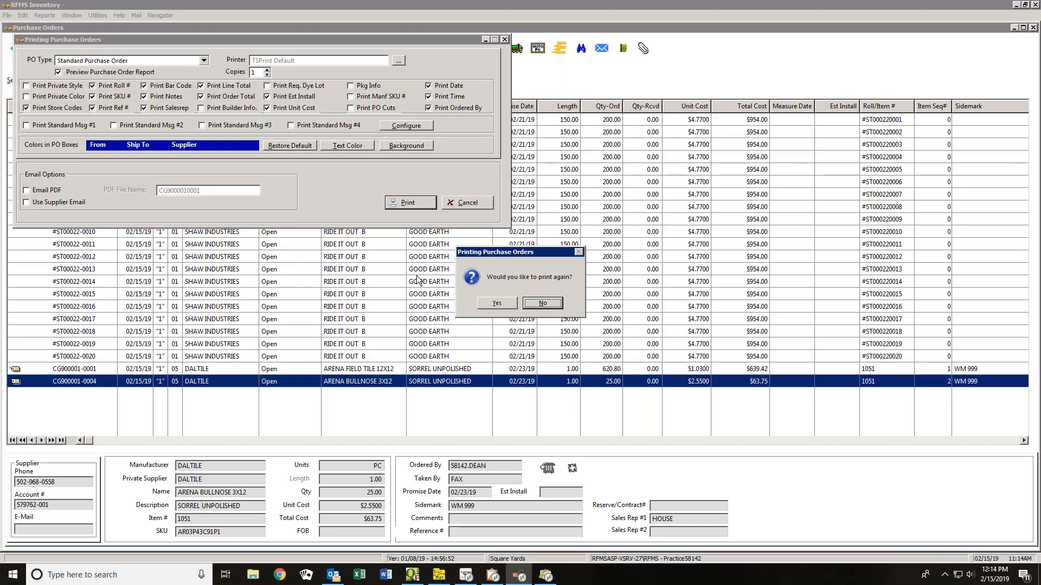
left_click(543, 304)
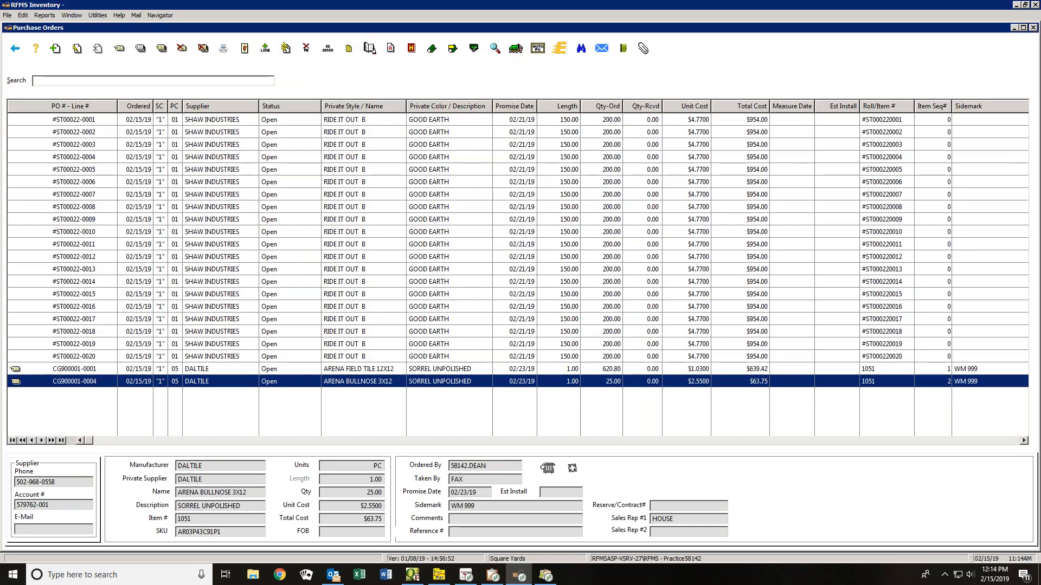
Open Warehouse Receiving and look up the DALTILE ARENA FIELD TILE 12X12 line by its full purchase order and line number
left_click(11, 17)
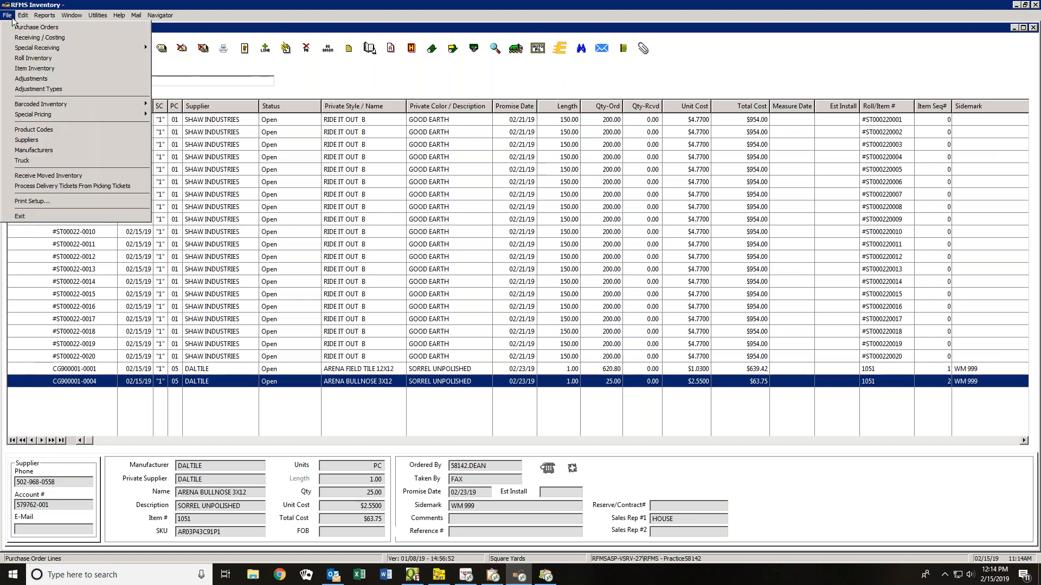
mouse_move(30, 50)
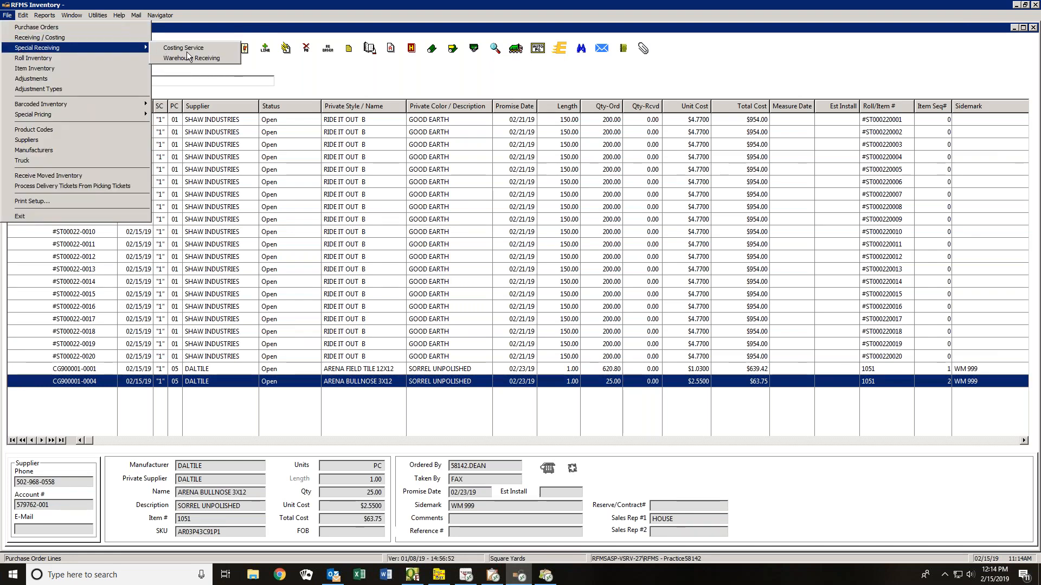
left_click(213, 59)
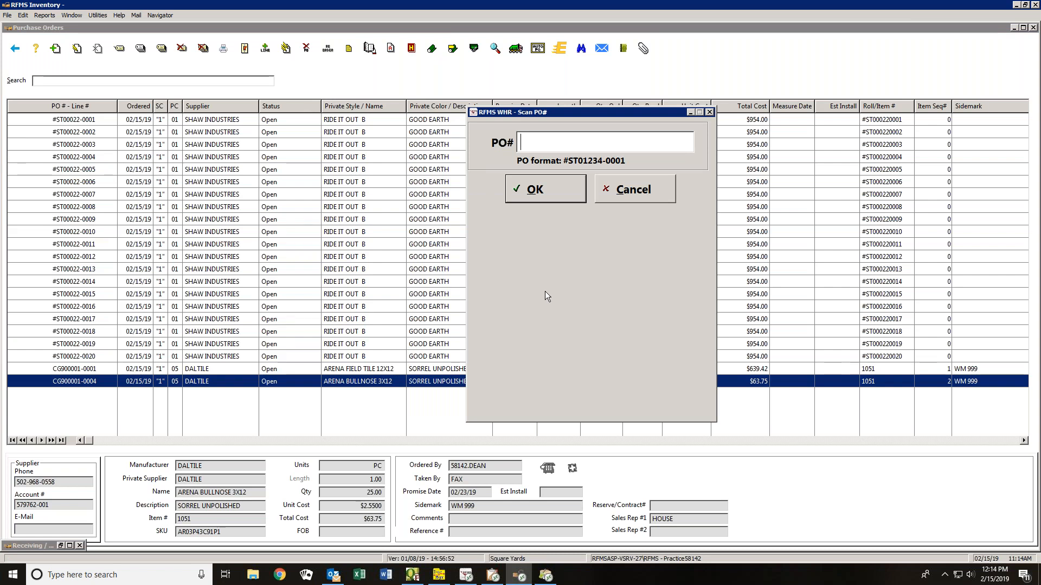
type("CG")
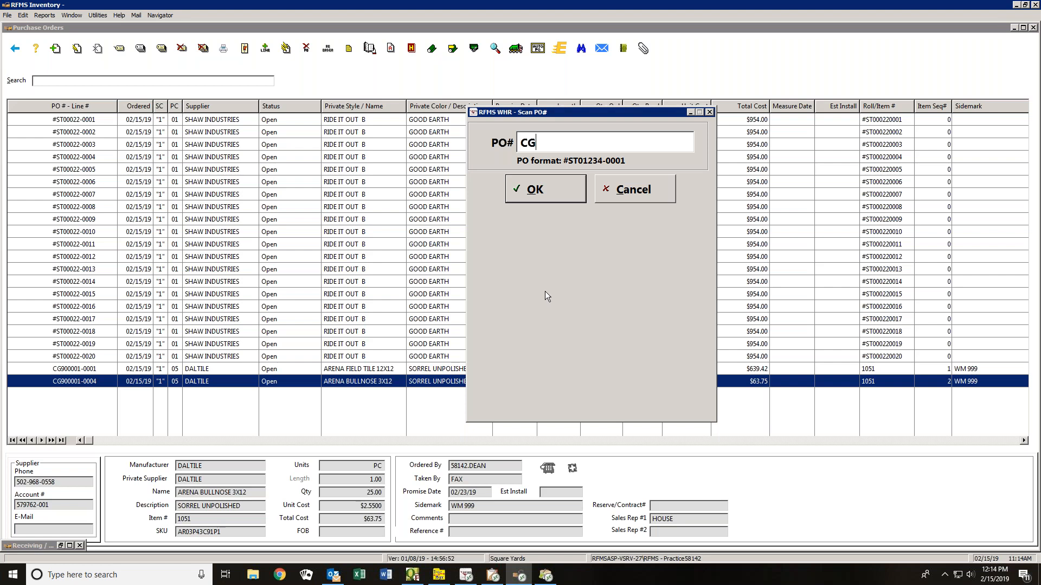
type("900001-0001")
left_click_drag(612, 144, 529, 202)
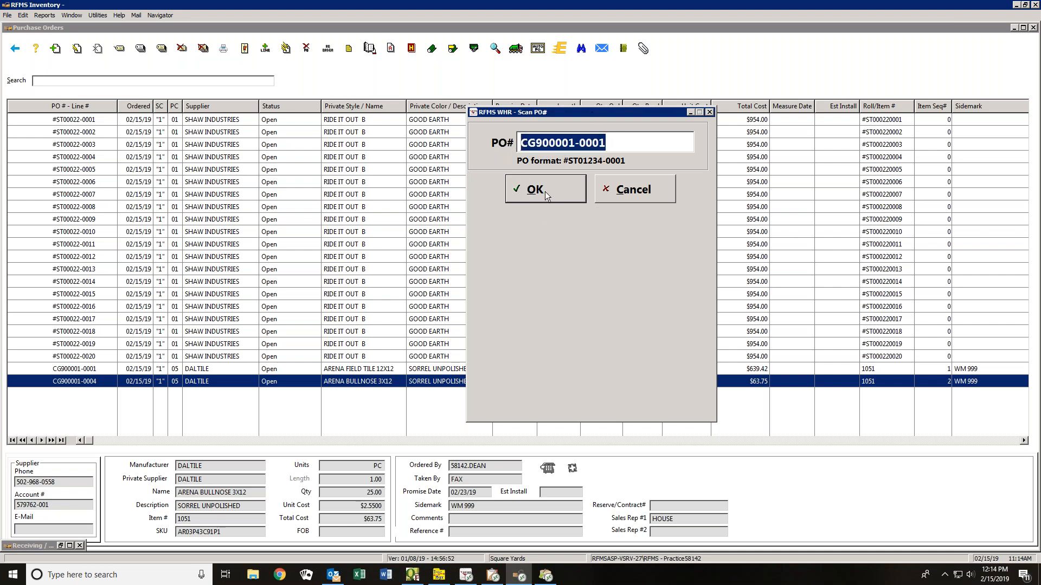
left_click(545, 191)
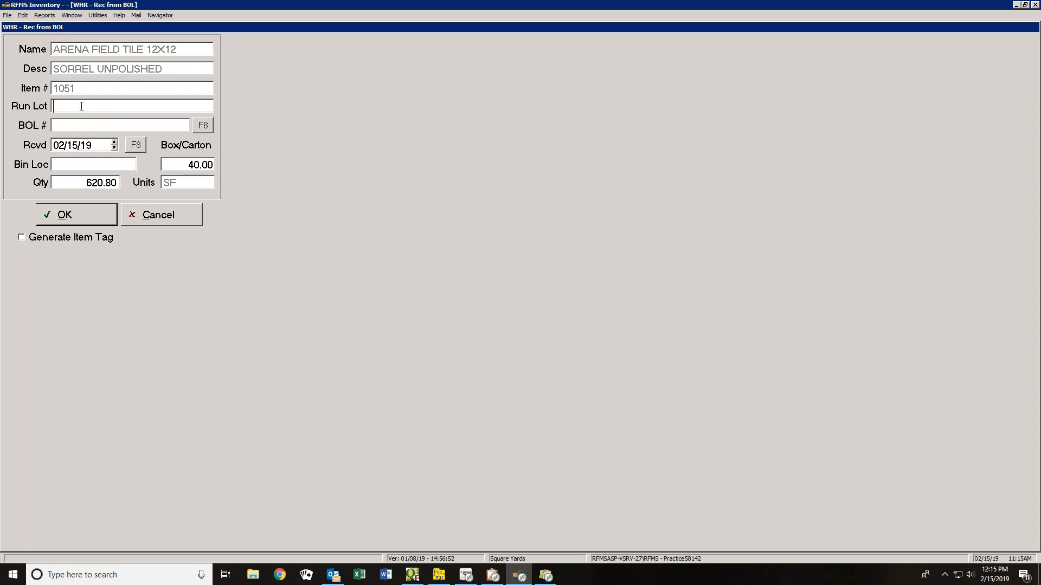
Receive the ARENA FIELD TILE 12X12 line with a generated BOL number, Generate Item Tag enabled, and 1 tag to print
left_click(212, 125)
left_click_drag(85, 182, 118, 181)
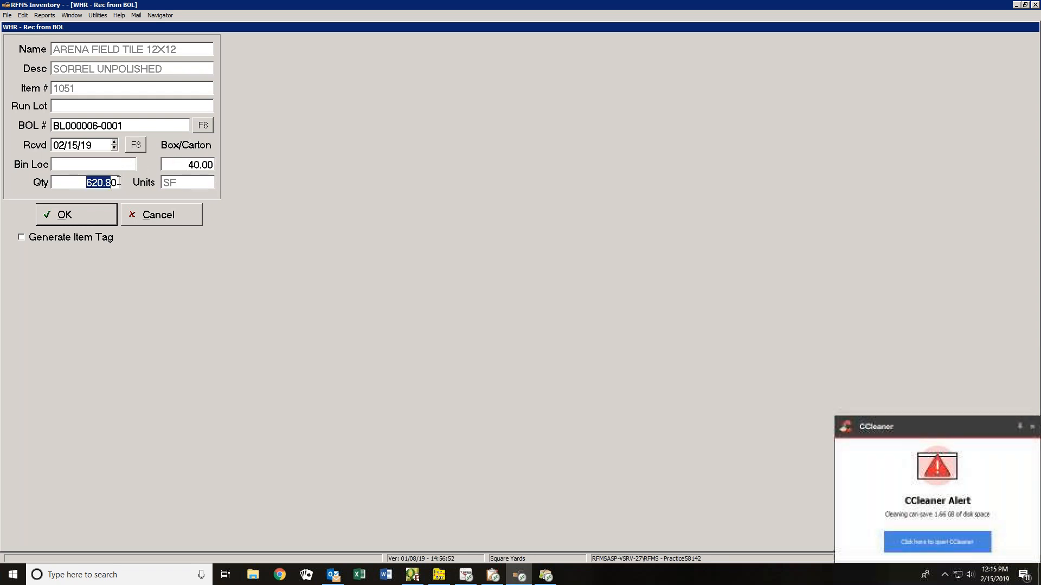
left_click(21, 238)
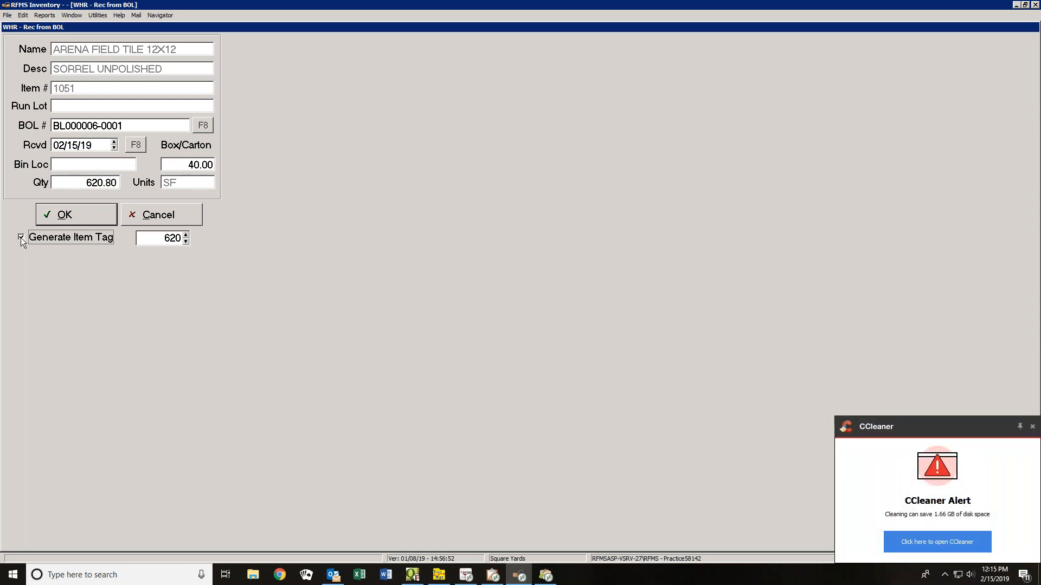
double_click(162, 237)
type("1")
left_click(83, 213)
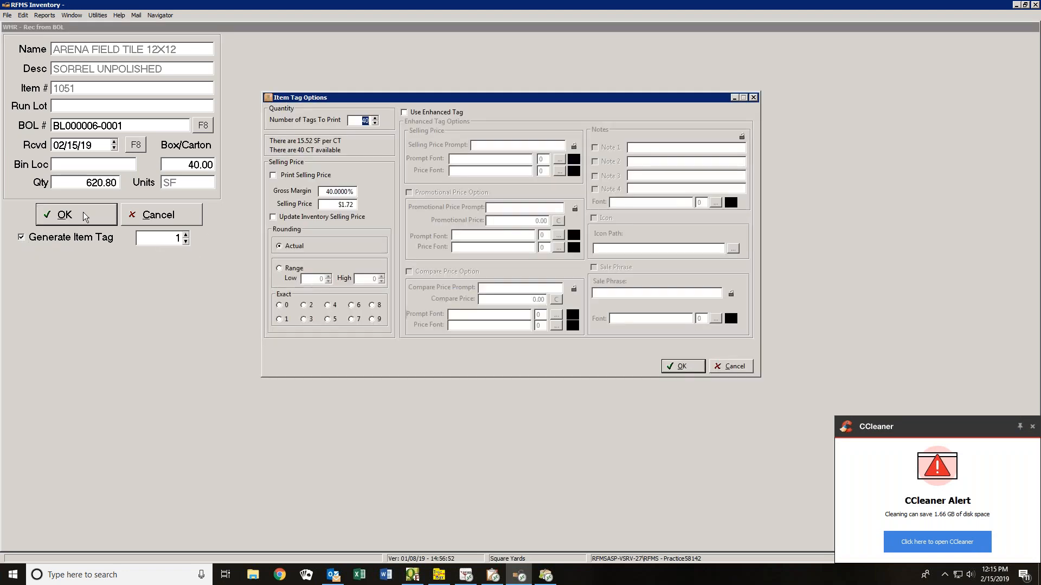
type("1")
key("Tab")
key("Return")
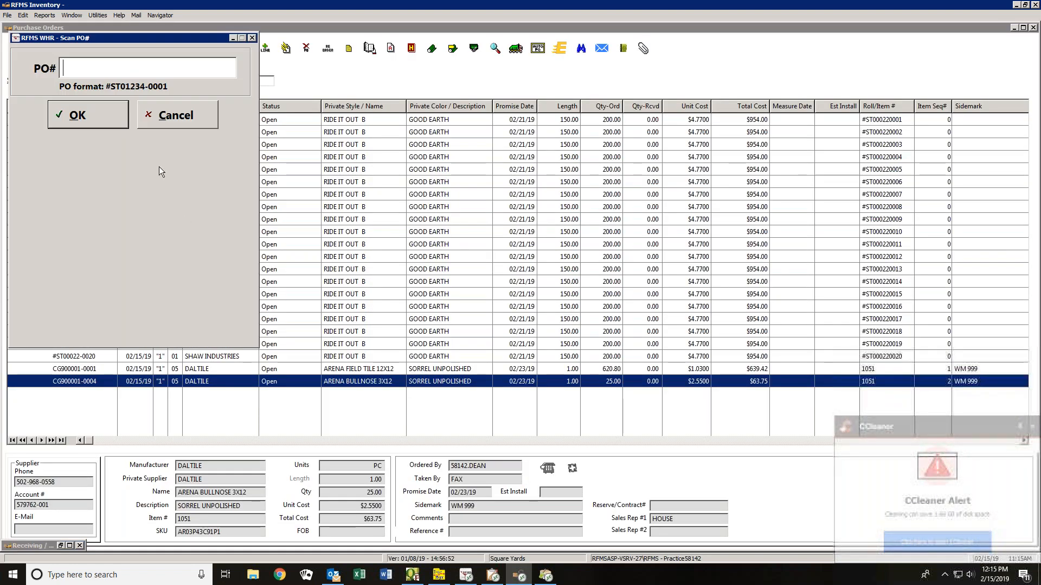
Look up the DALTILE ARENA BULLNOSE 3X12 line in Warehouse Receiving by its purchase order number with line suffix 0004
type("CG")
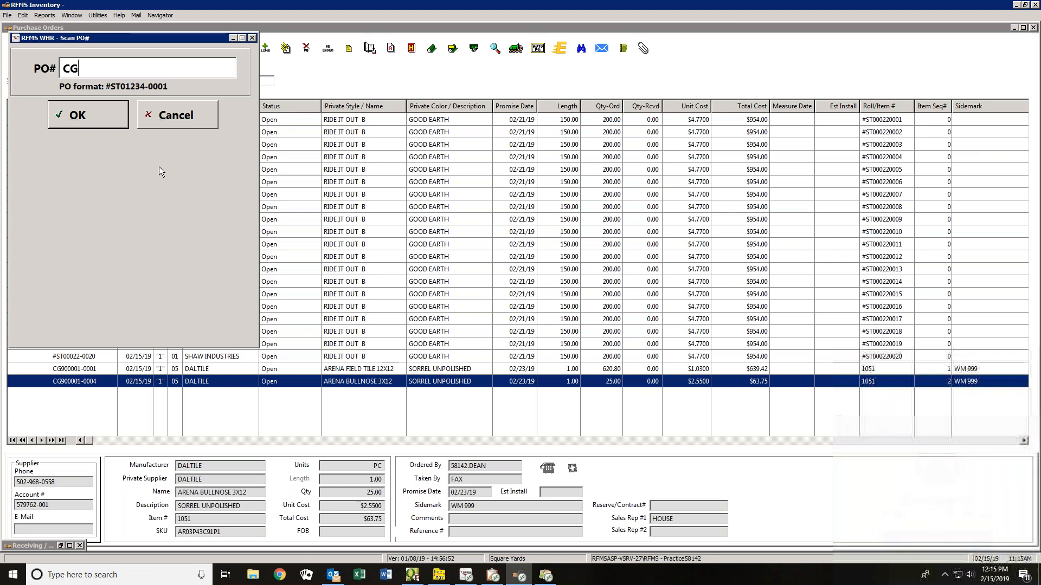
type("900")
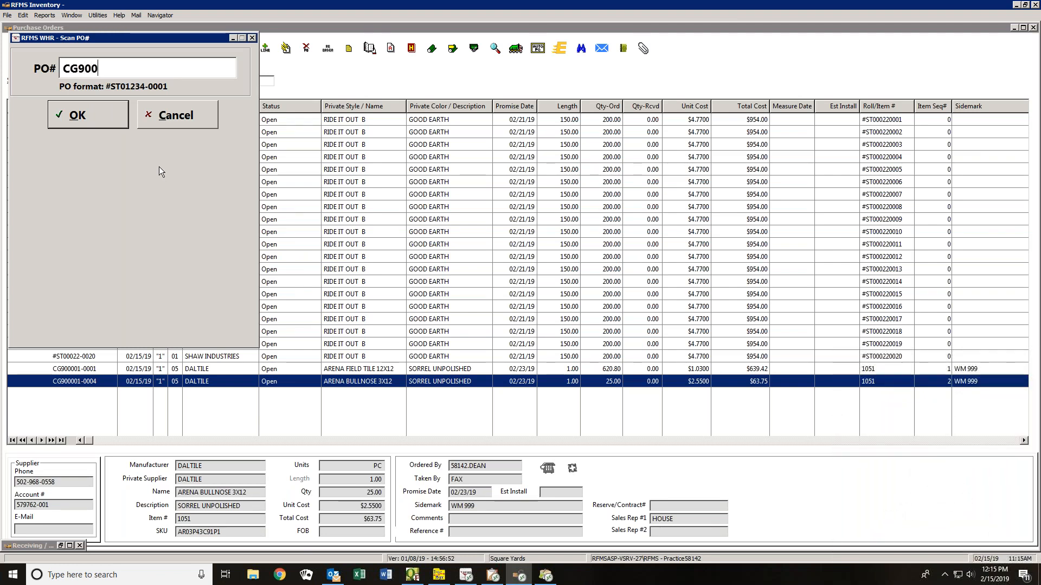
type("0001-004")
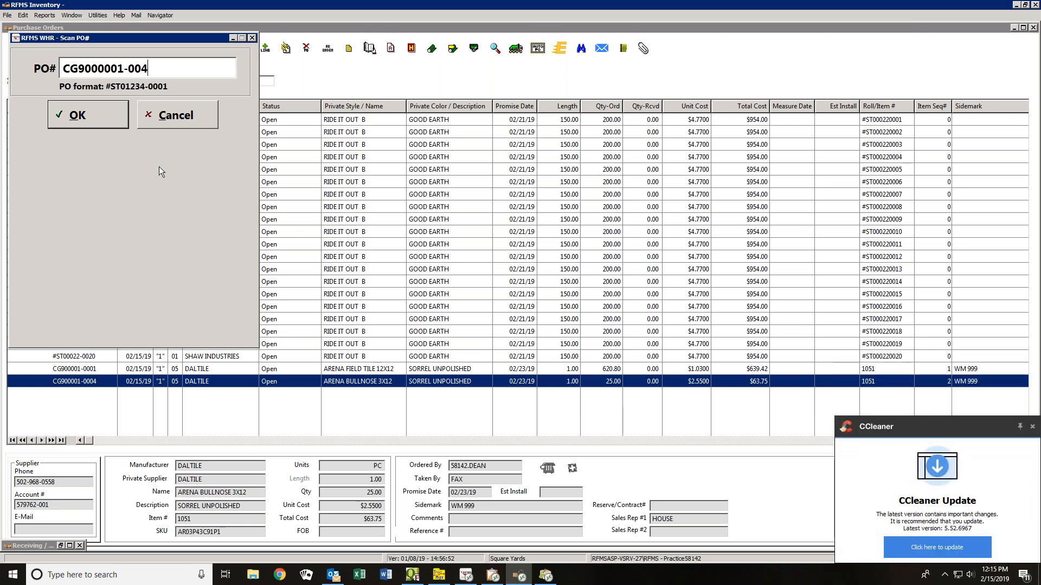
key("BackSpace")
type("000")
key("Tab")
left_click(161, 67)
key("BackSpace")
key("BackSpace")
key("BackSpace")
key("BackSpace")
key("BackSpace")
key("BackSpace")
key("BackSpace")
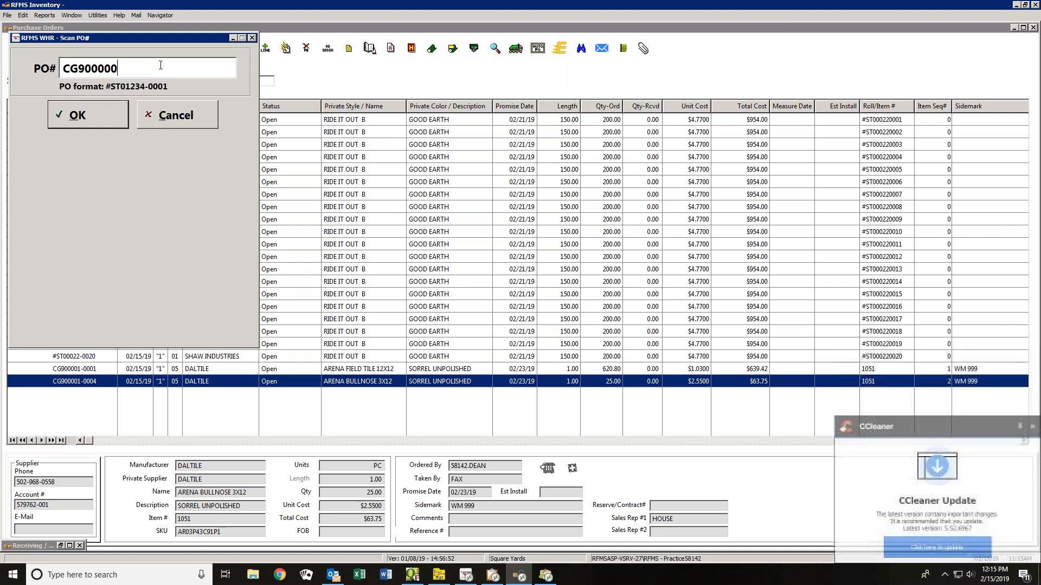
type("01-")
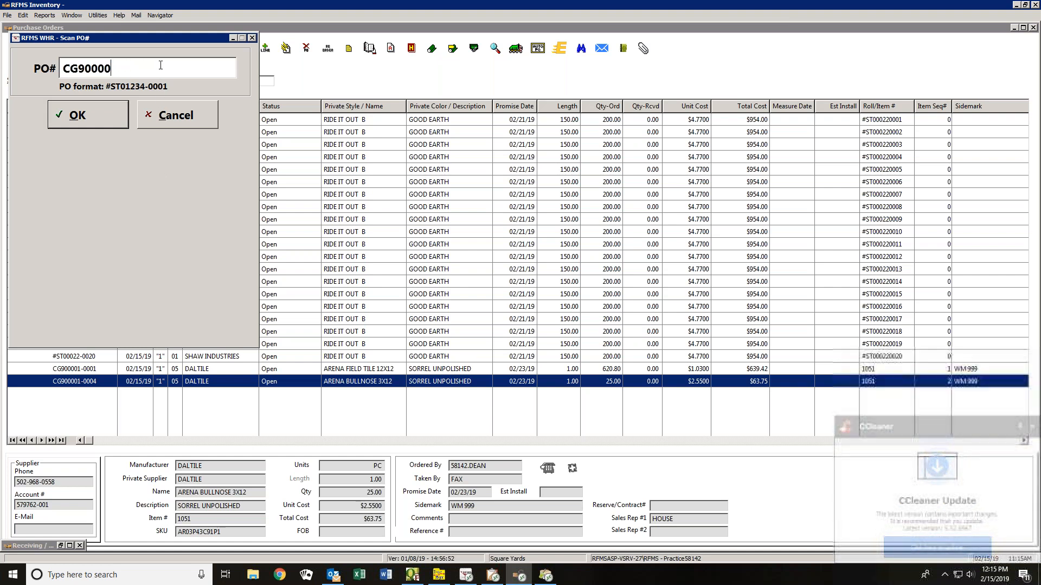
type("0004")
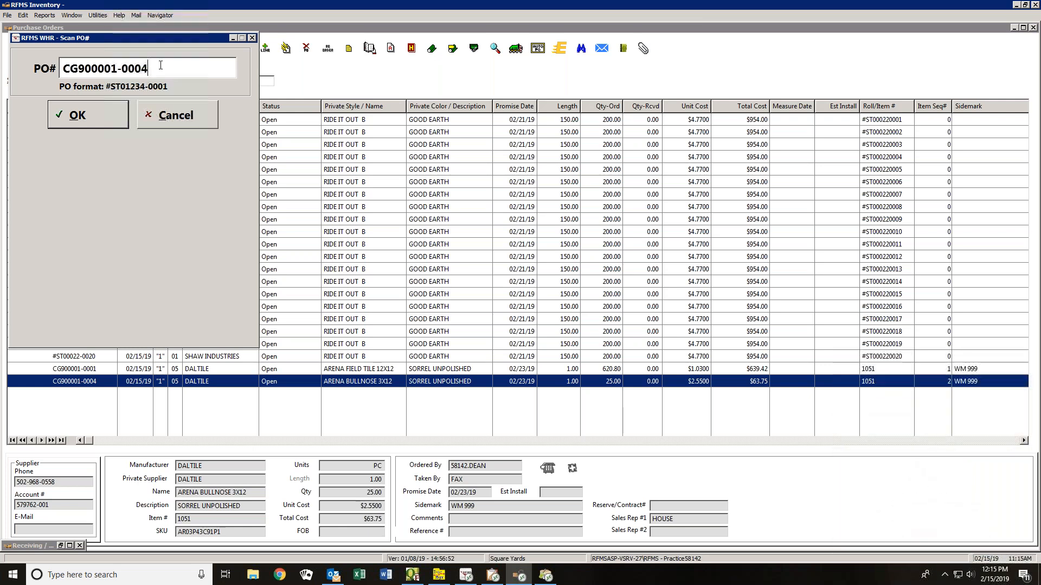
left_click(93, 119)
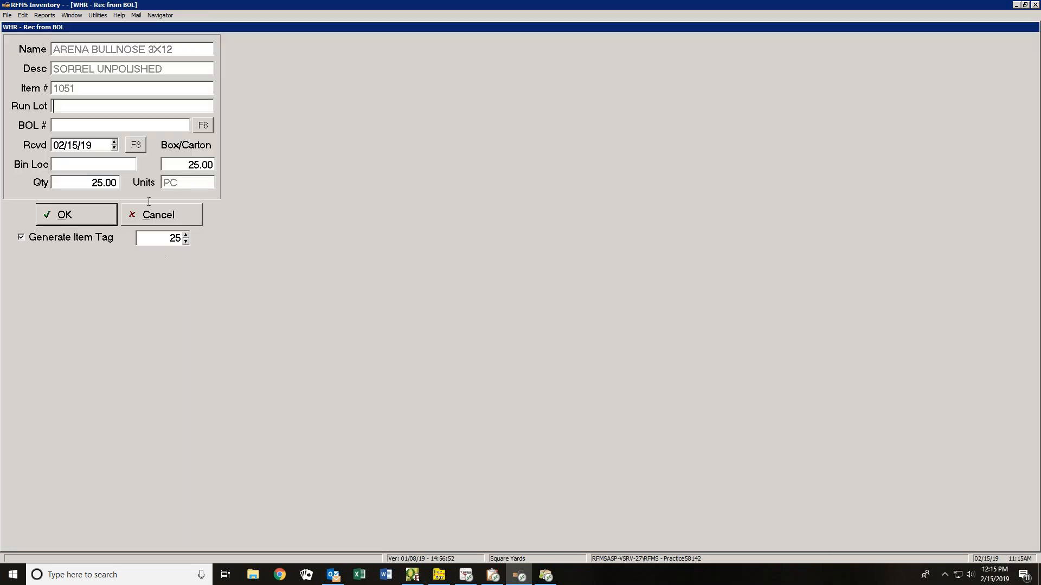
Receive the ARENA BULLNOSE 3X12 line with a generated BOL number and an item tag count of 1, then exit the purchase order scan
left_click(203, 126)
left_click_drag(161, 239, 265, 245)
type("1")
left_click(84, 217)
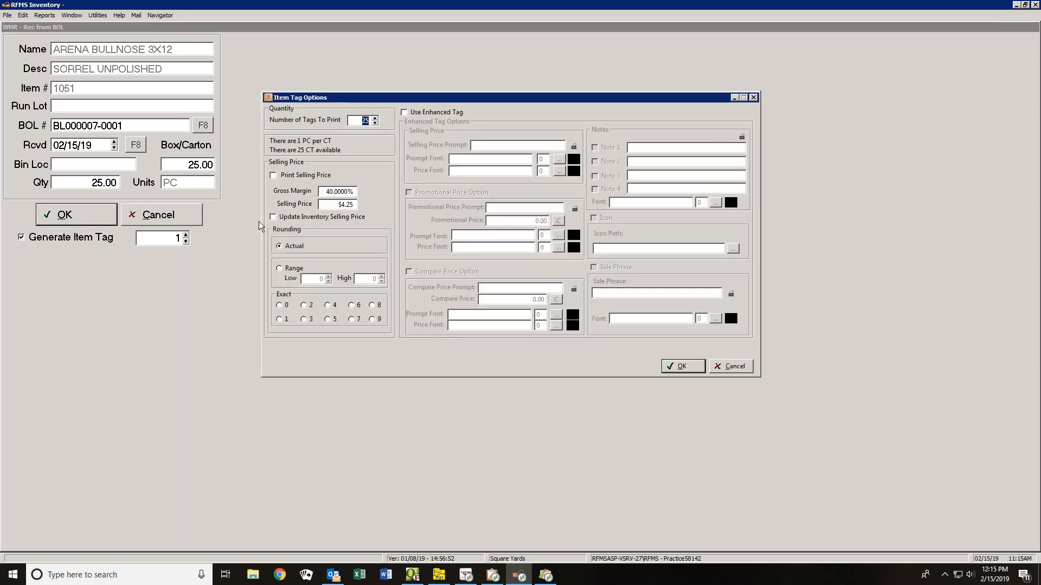
left_click(680, 367)
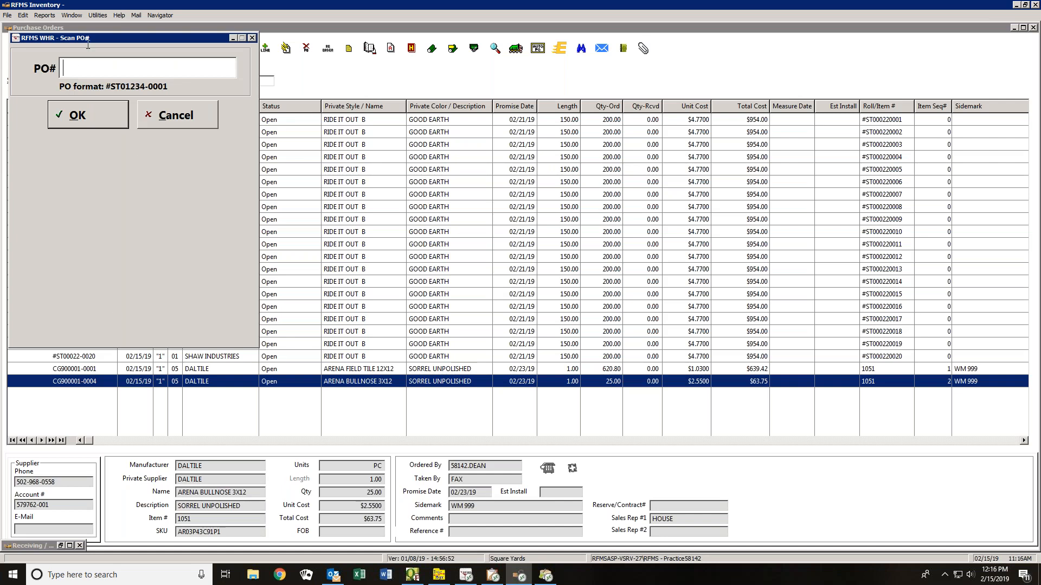
left_click(167, 122)
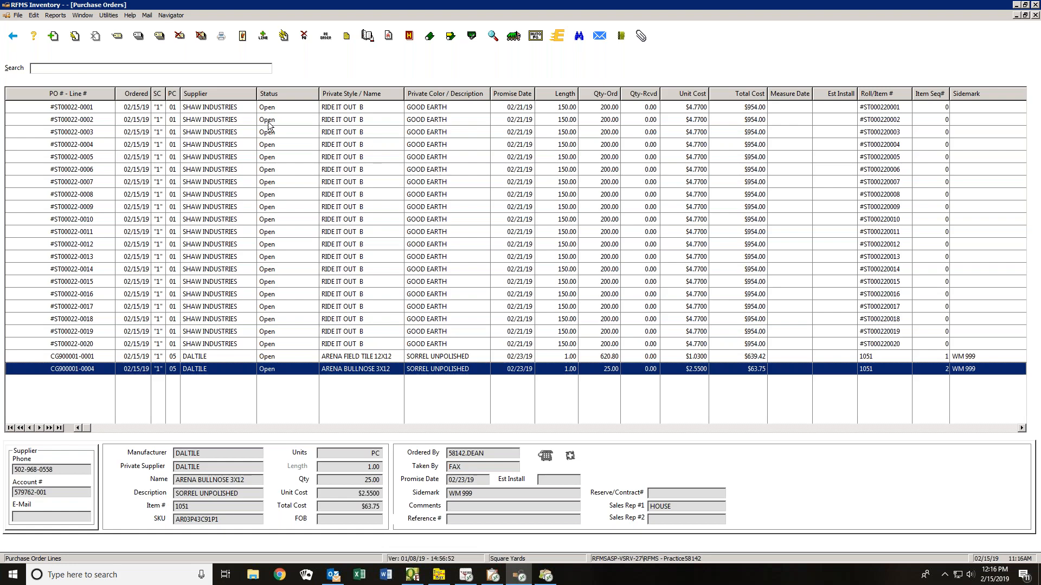
left_click(18, 15)
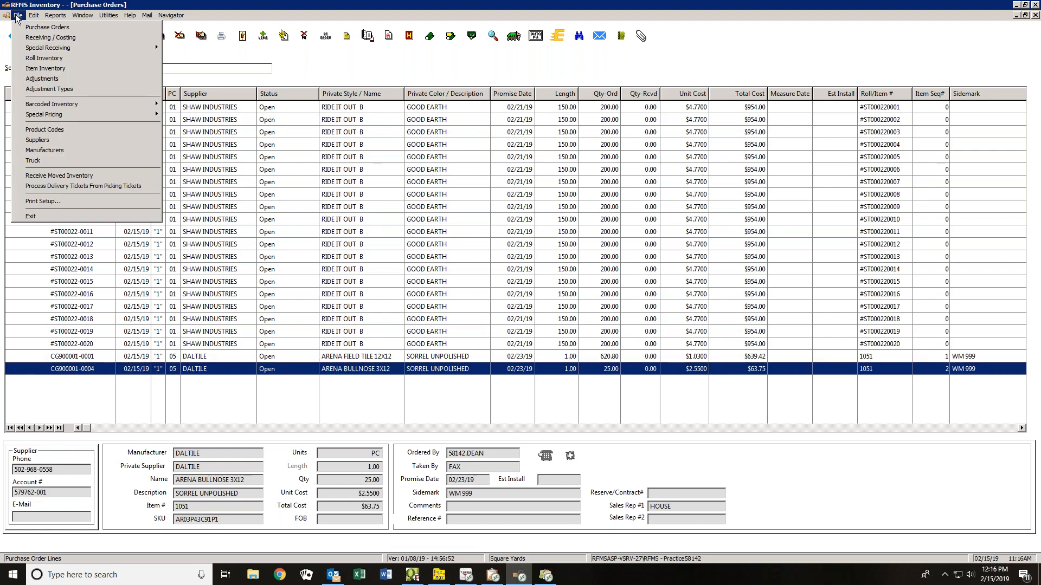
left_click(32, 37)
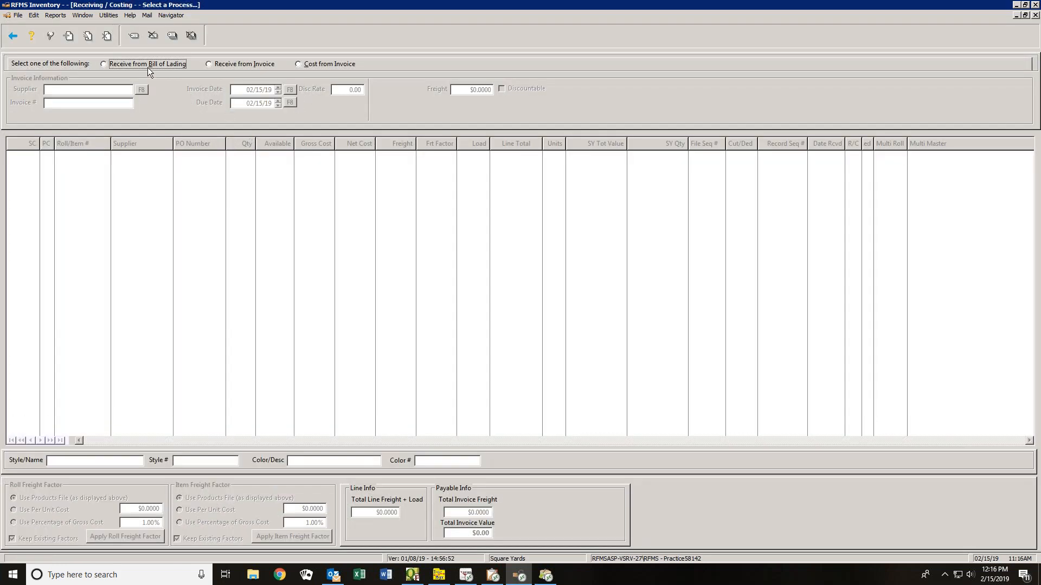
left_click(148, 64)
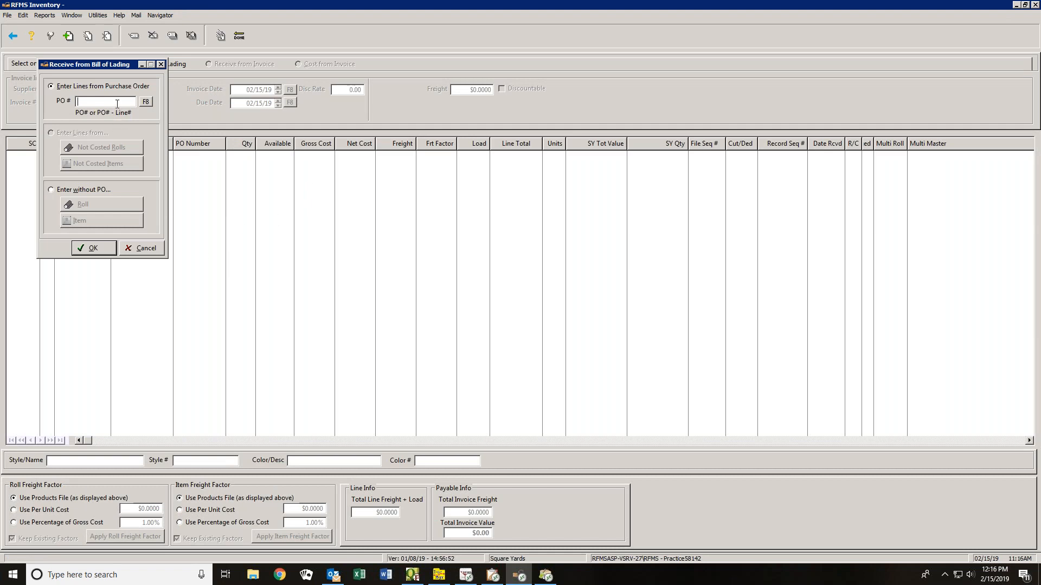
left_click(154, 248)
left_click(12, 36)
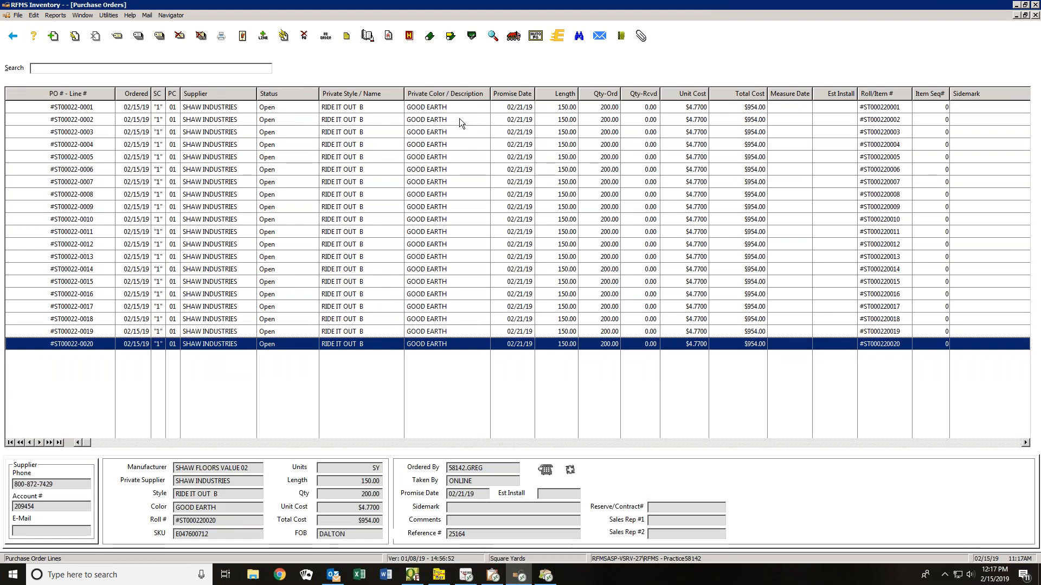
Start Receive from Bill of Lading in Receiving / Costing and list the open lines of the SHAW INDUSTRIES RIDE IT OUT B stock purchase order
left_click(426, 110)
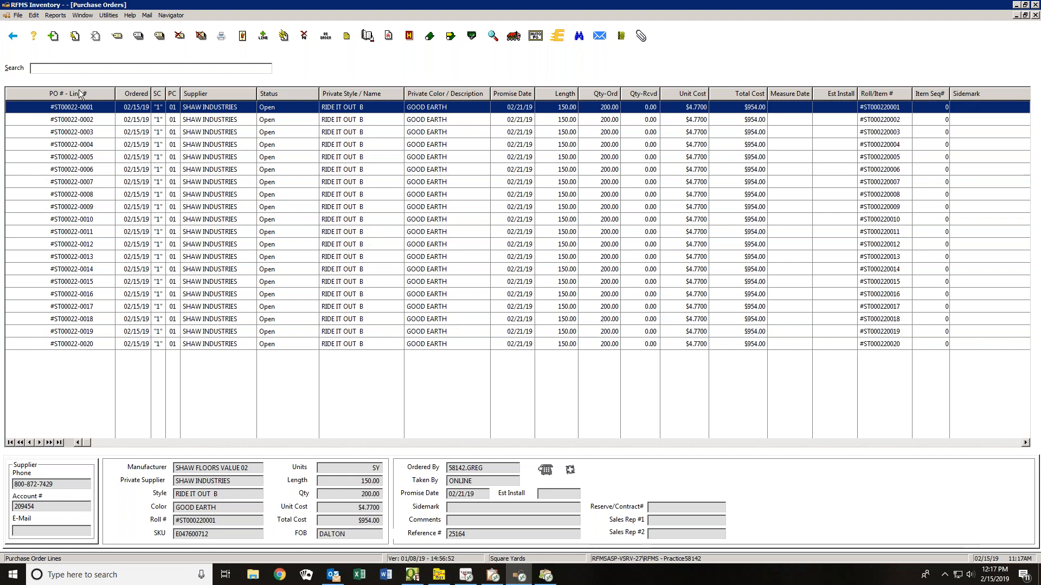
left_click(18, 16)
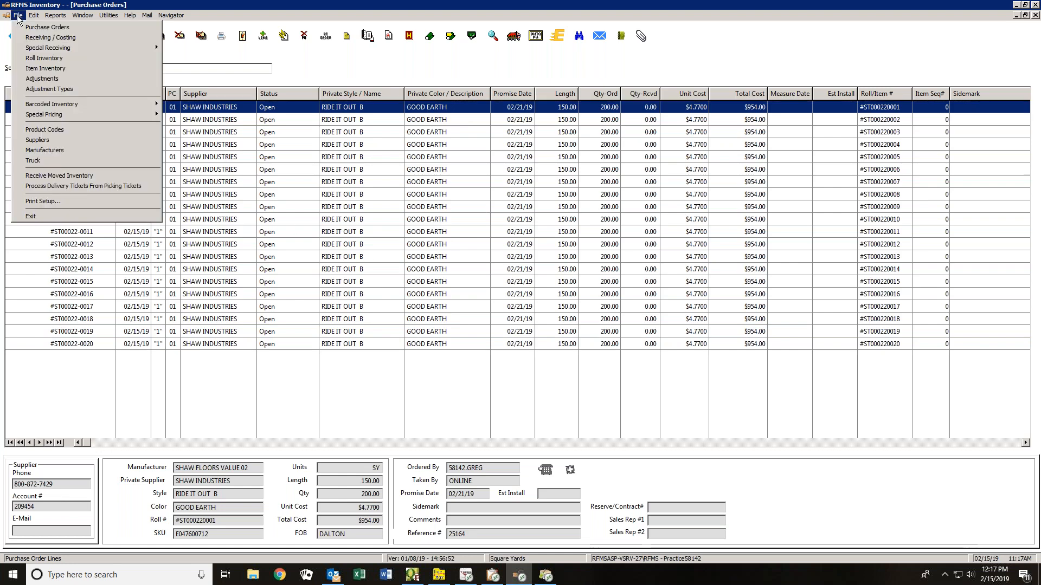
left_click(31, 39)
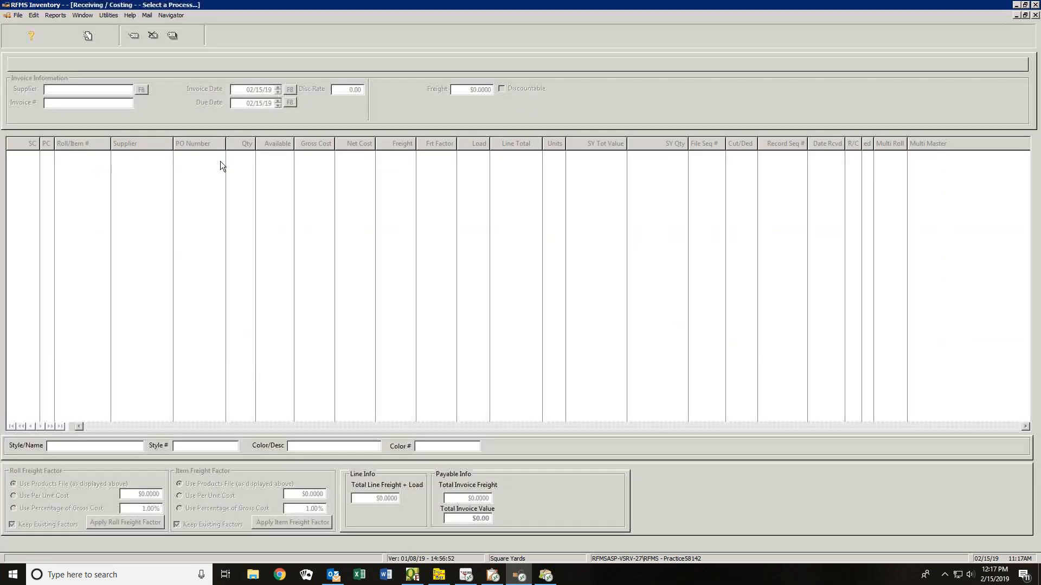
left_click(124, 64)
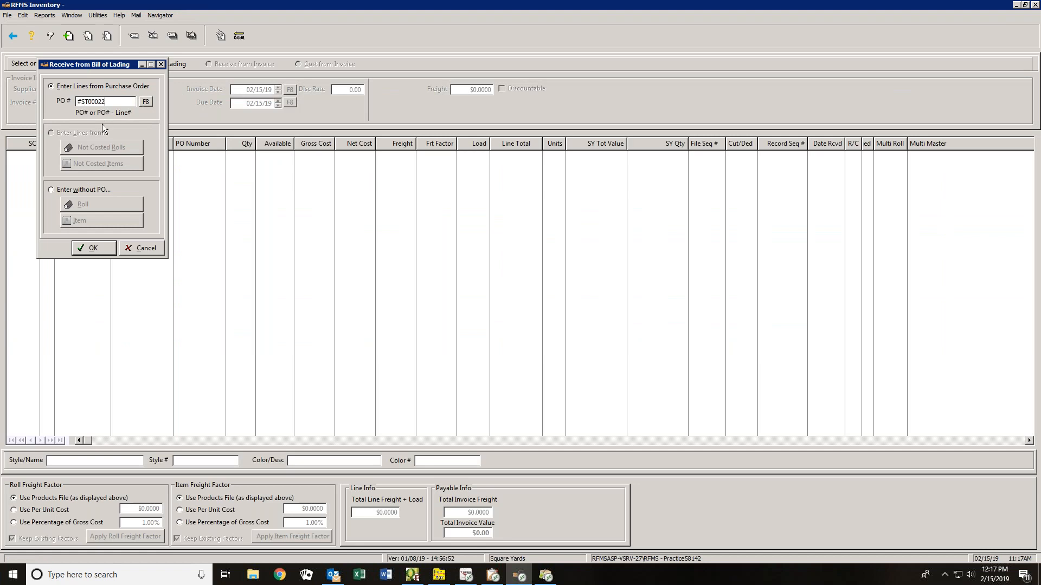
key("Tab")
key("Return")
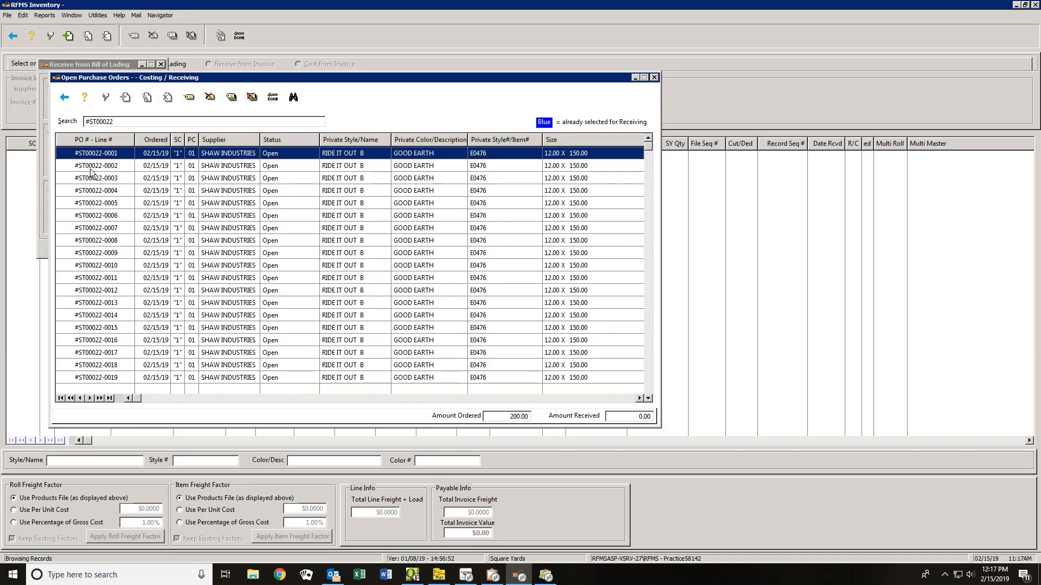
Tag the first five RIDE IT OUT B lines, 0001 through 0005, and bring them into the receiving list
left_click(62, 165)
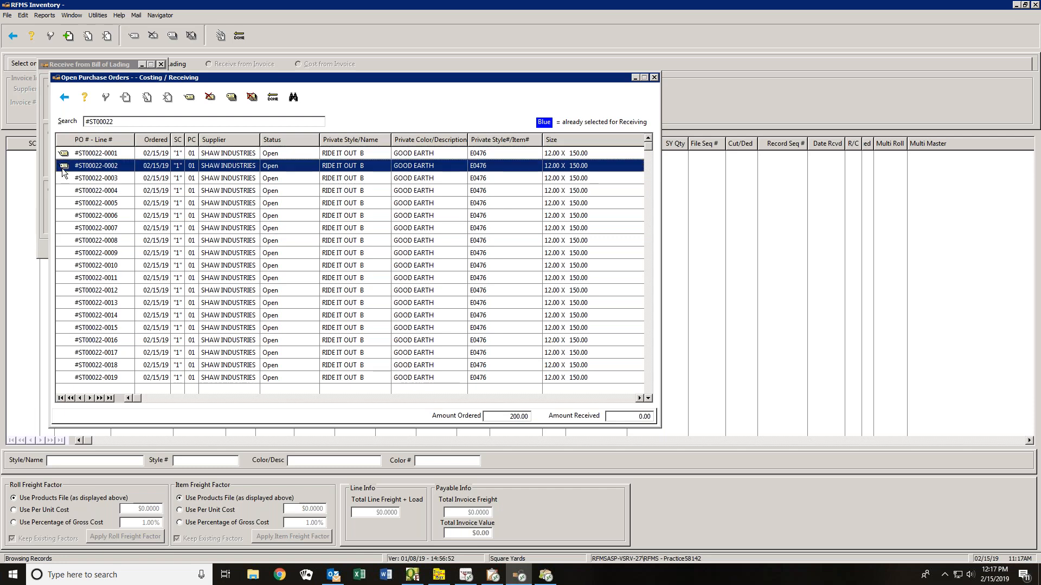
left_click(60, 177)
left_click(60, 189)
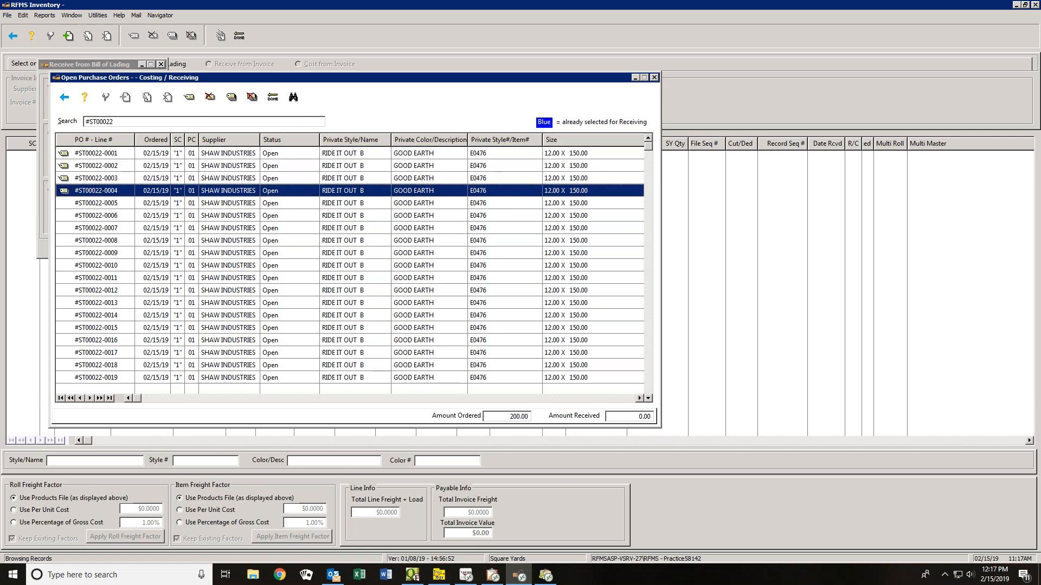
left_click(63, 203)
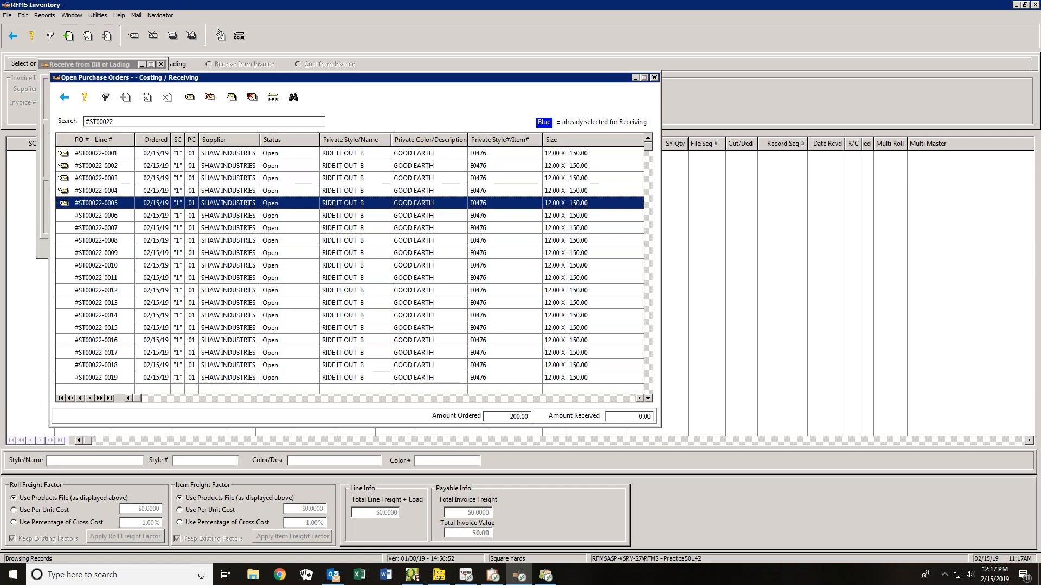
left_click(271, 98)
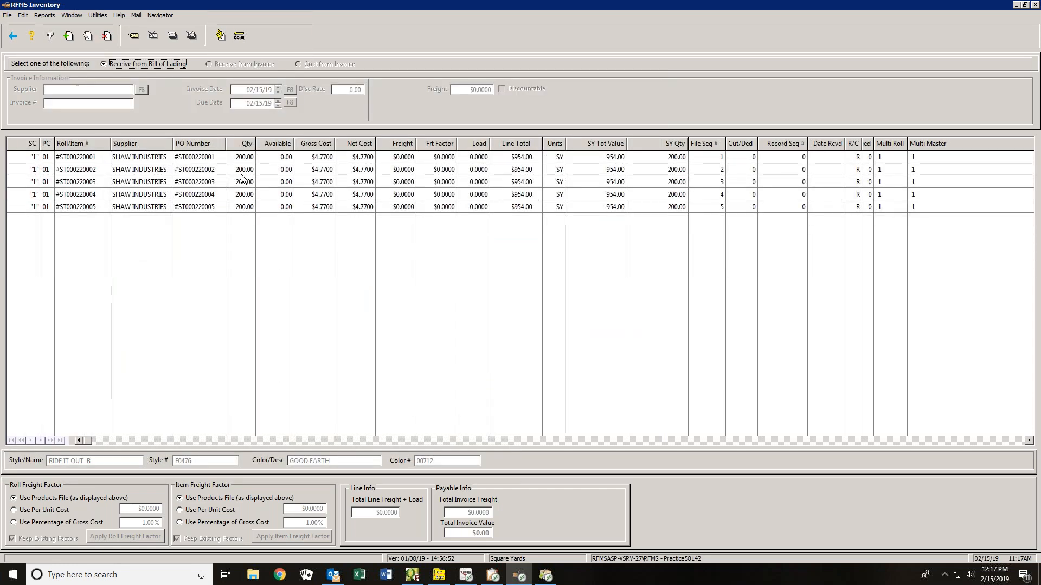
Open the roll entry for RIDE IT OUT B line 0001 and enter dye lot DL# and roll number 5556644
left_click(188, 161)
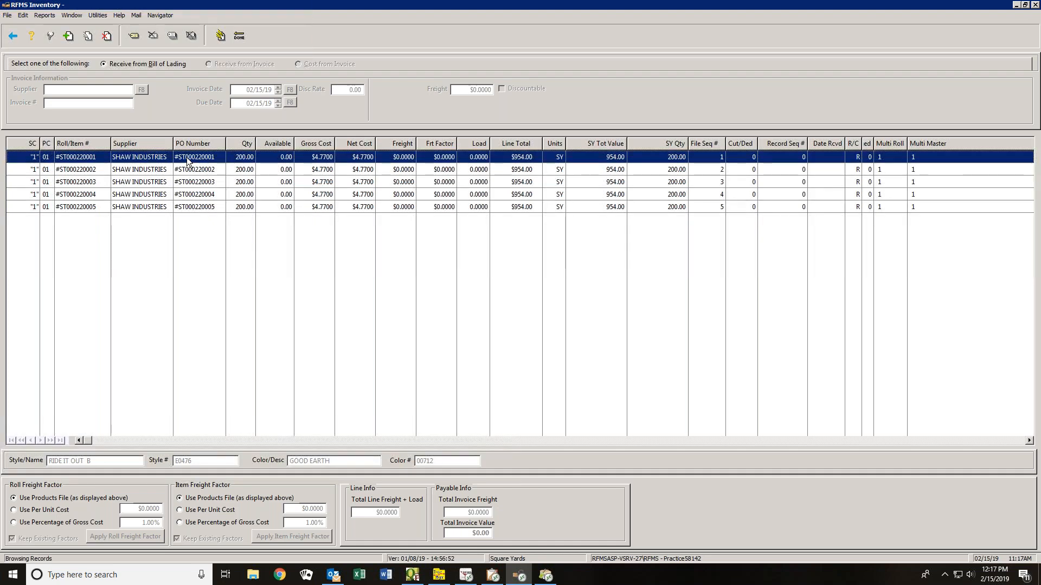
left_click(219, 37)
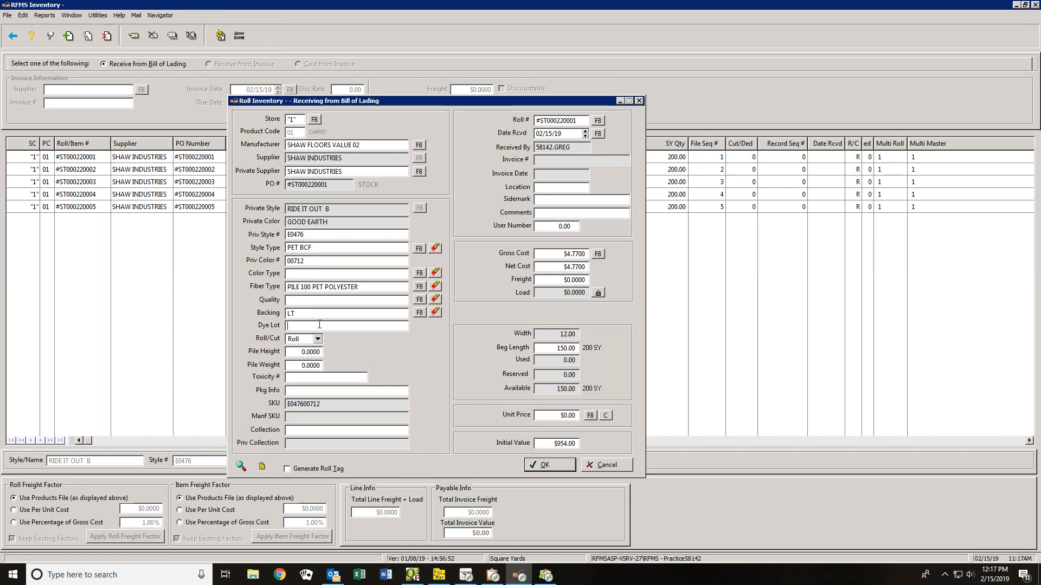
type("DL#")
key("Tab")
key("Tab")
key("Tab")
key("Tab")
key("Tab")
key("Tab")
key("Tab")
key("Tab")
key("Tab")
key("Tab")
key("Tab")
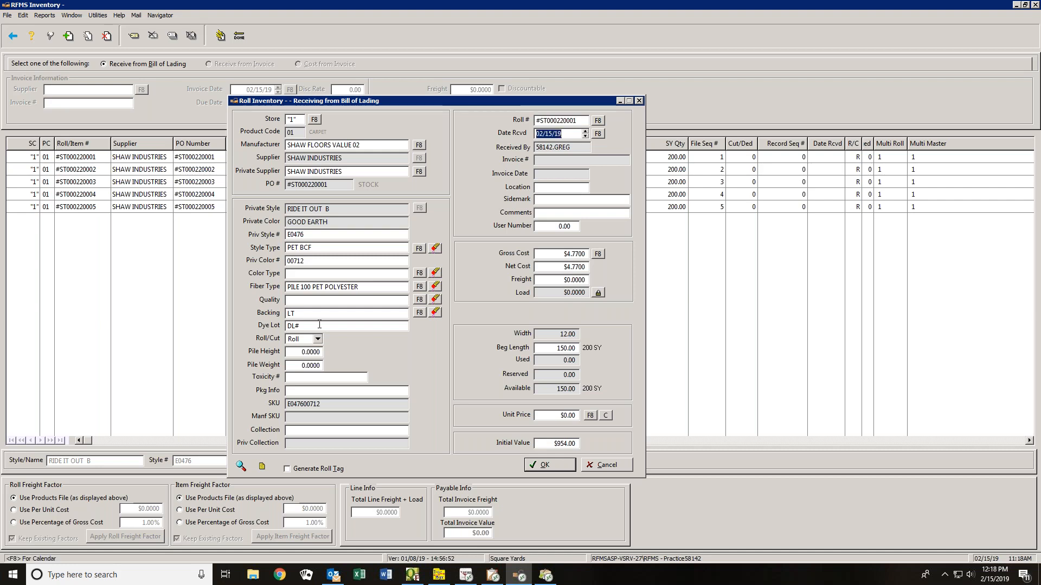
key("shift+Tab")
type("5556644")
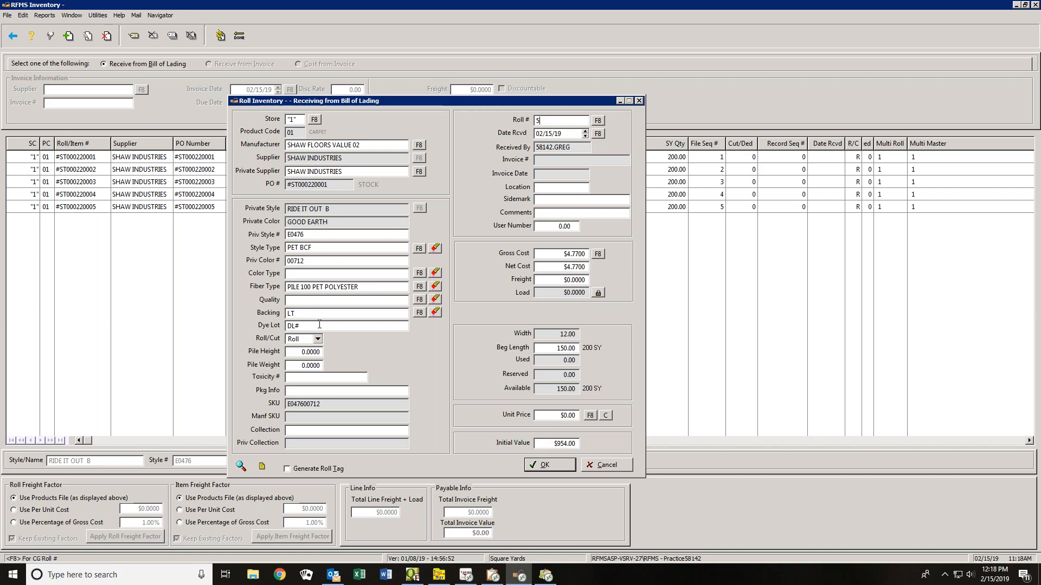
Set line 0001's beginning length to 152, enable Generate Roll Tag and accept the roll
key("Tab")
key("Tab")
key("Tab")
key("Tab")
key("Tab")
key("Tab")
key("Tab")
key("Tab")
key("shift+Tab")
type("152")
key("Tab")
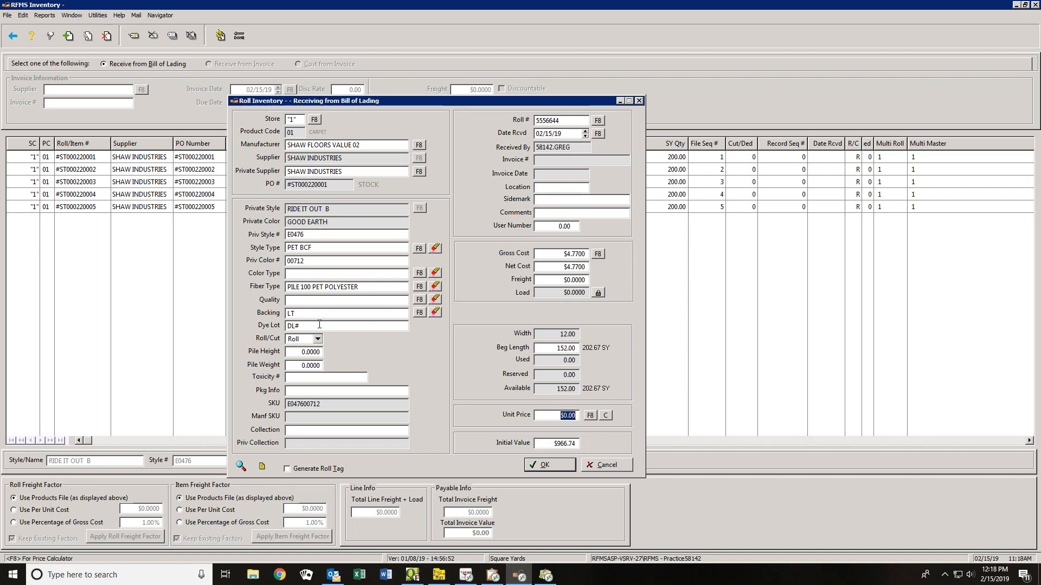
left_click(303, 469)
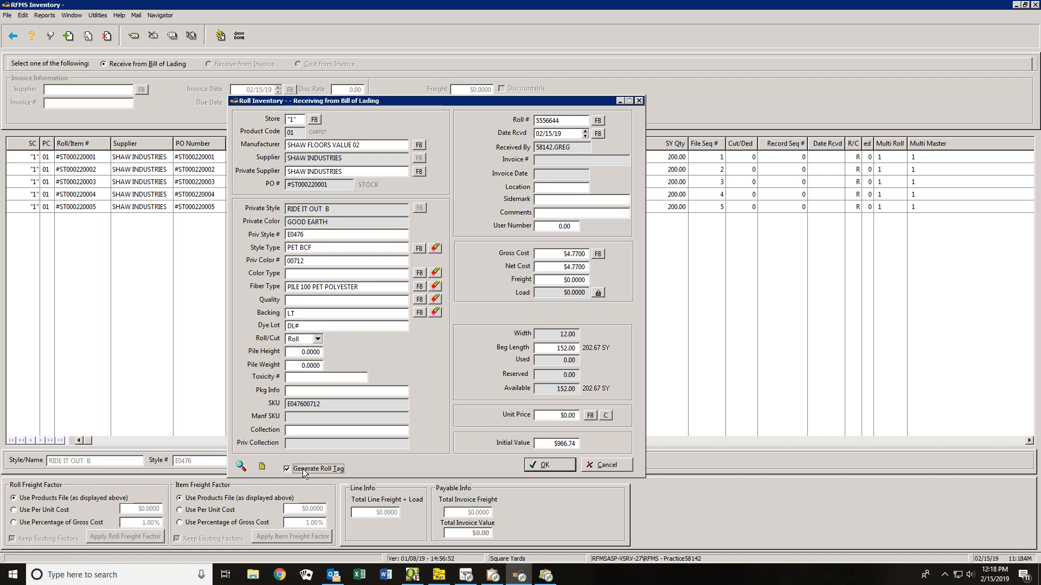
left_click(560, 469)
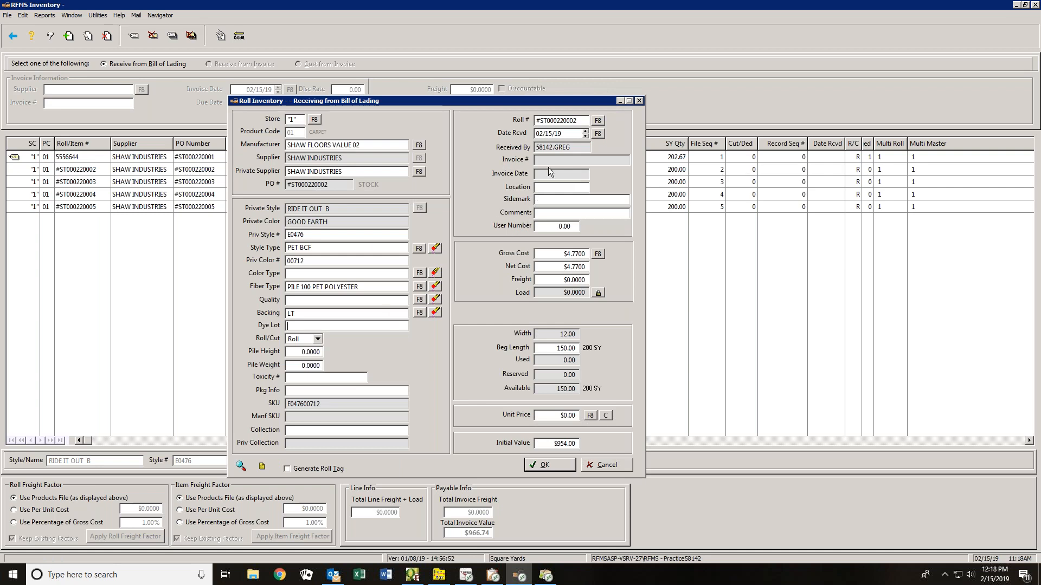
left_click_drag(583, 121, 496, 125)
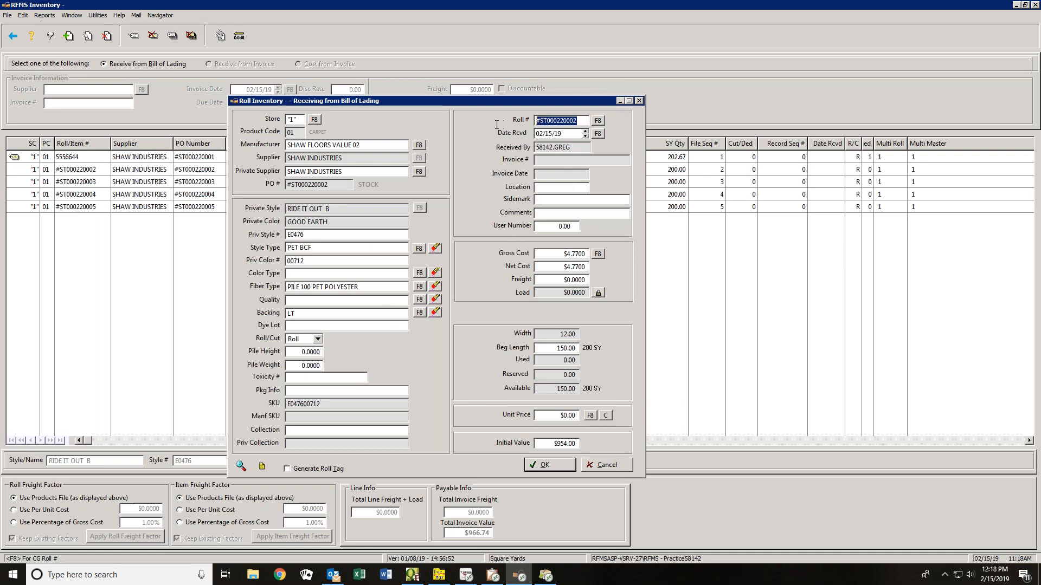
type("5552288")
key("Tab")
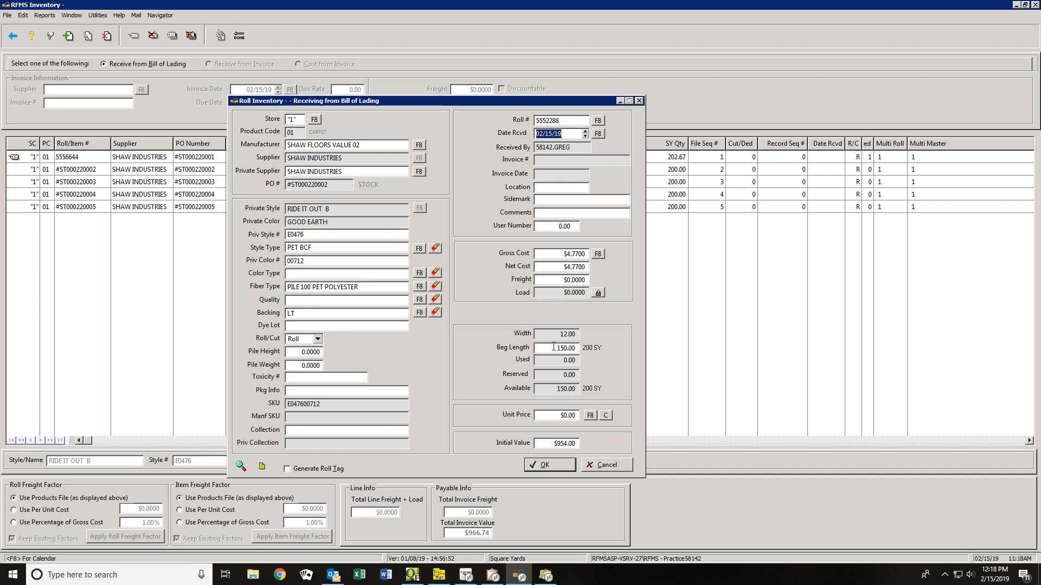
left_click(551, 350)
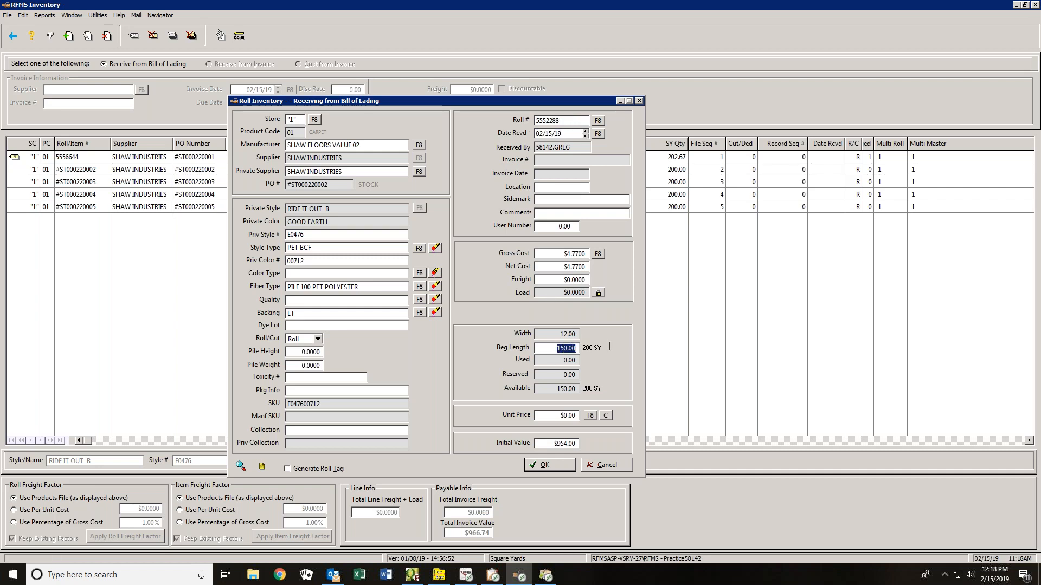
type("149")
key("Tab")
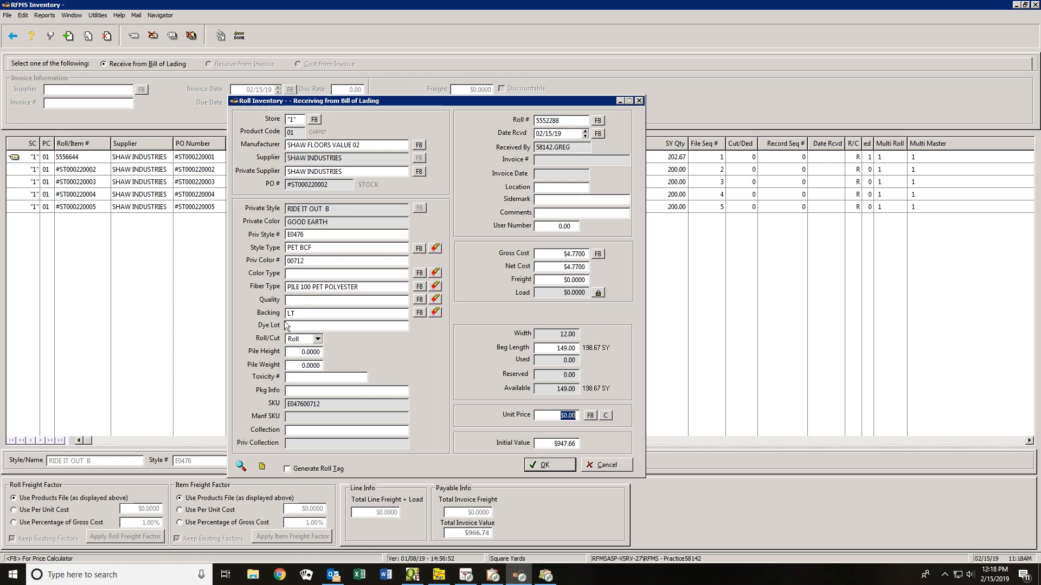
left_click(523, 121)
Cancel line 0002's roll entry, then enable Generate Roll Tag for line 0003 and enter roll number 55552288
left_click(602, 465)
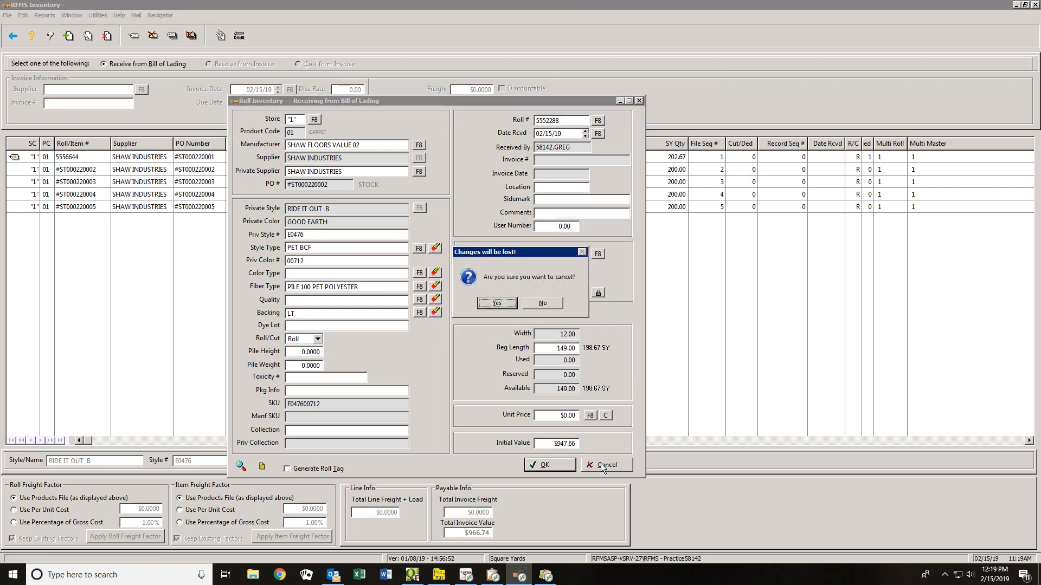
left_click(510, 300)
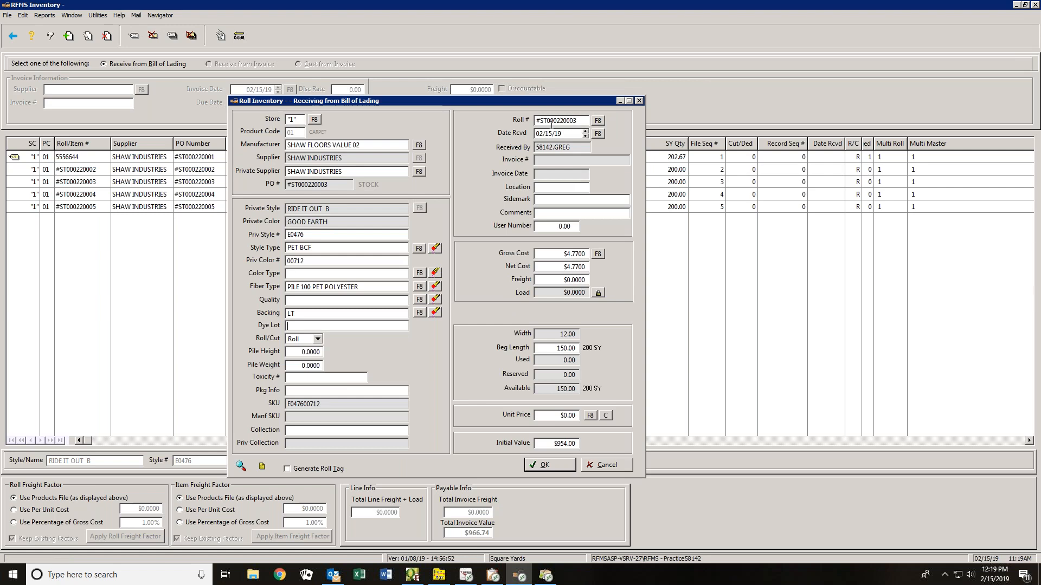
left_click_drag(584, 120, 534, 122)
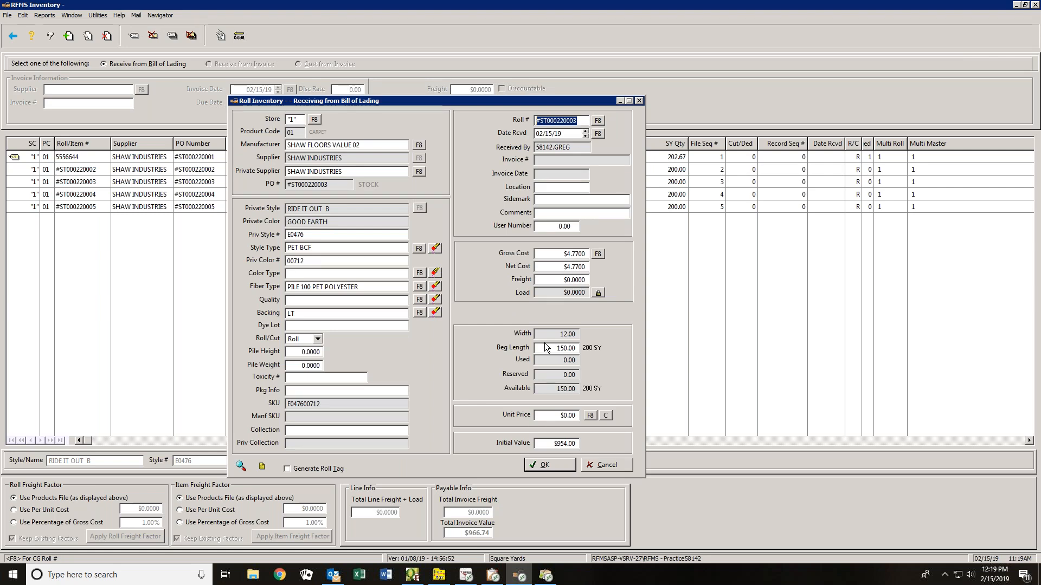
left_click(339, 469)
left_click(544, 465)
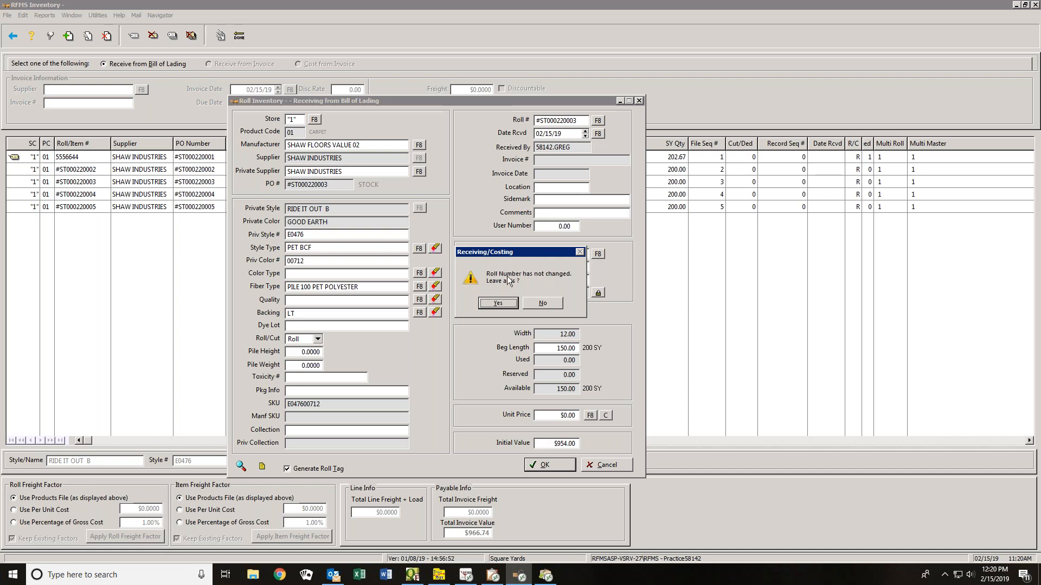
left_click(539, 304)
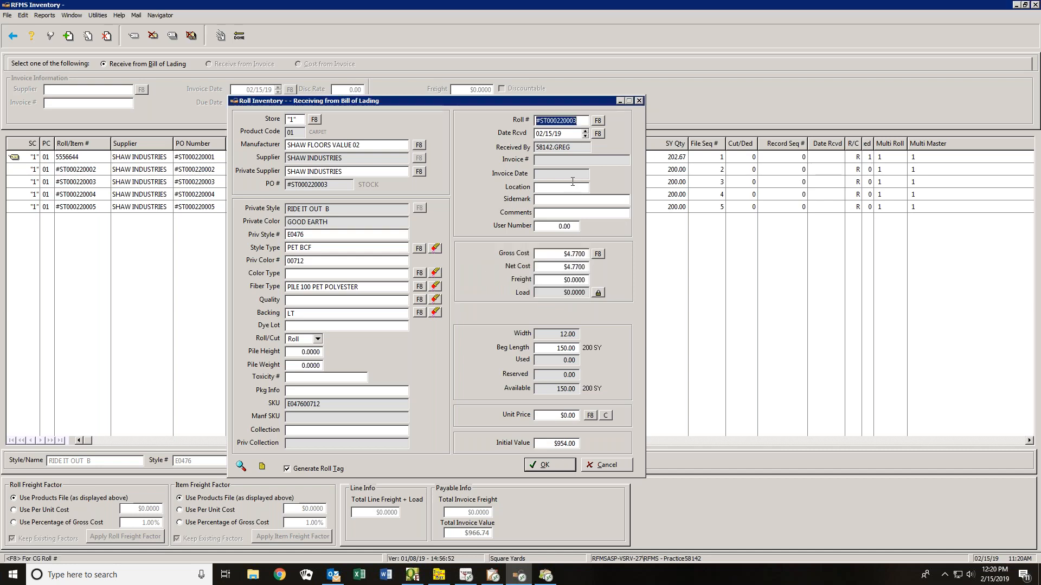
type("55552288")
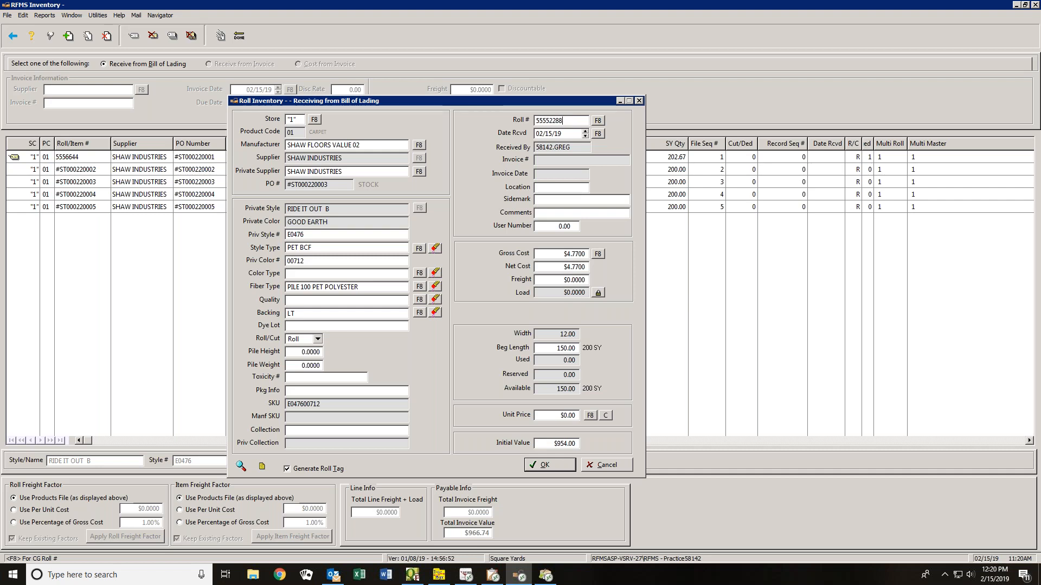
key("Tab")
Set line 0003's beginning length to 148.50 and accept the roll, satisfying the purchase order with the short quantity
left_click(550, 349)
left_click_drag(482, 101, 704, 70)
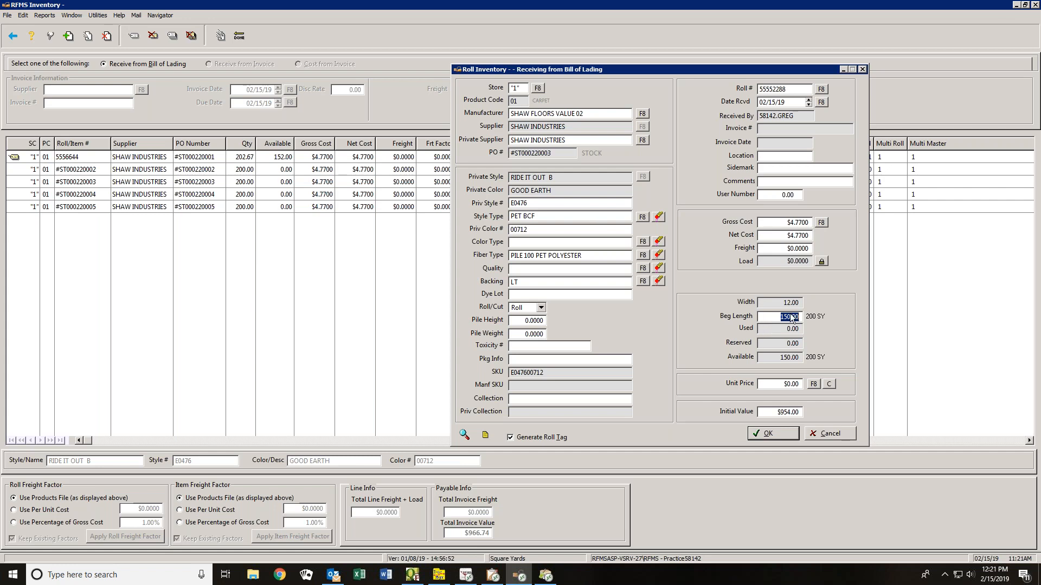
type("148.50")
key("Tab")
left_click(753, 432)
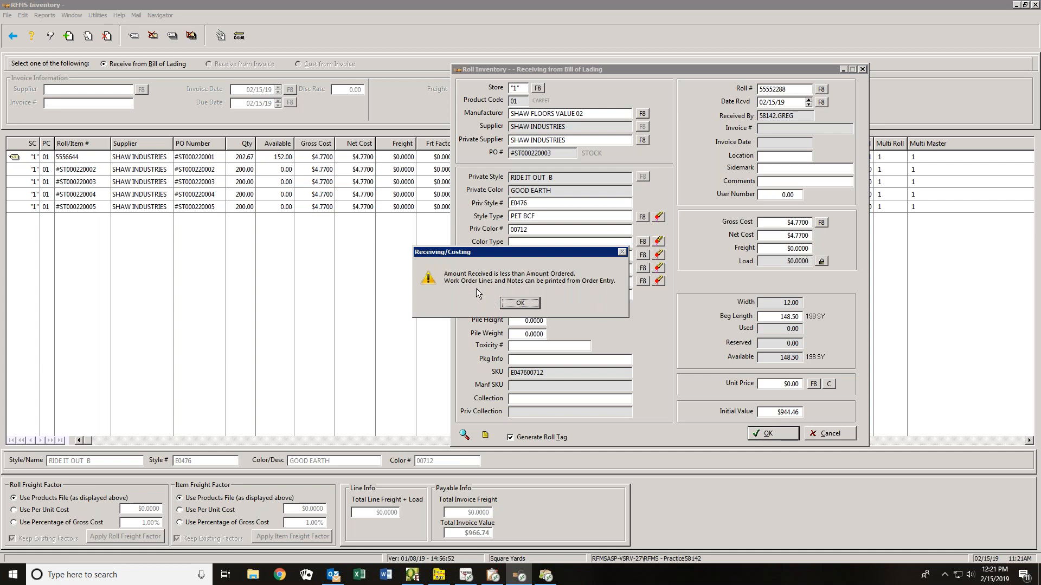
left_click(520, 303)
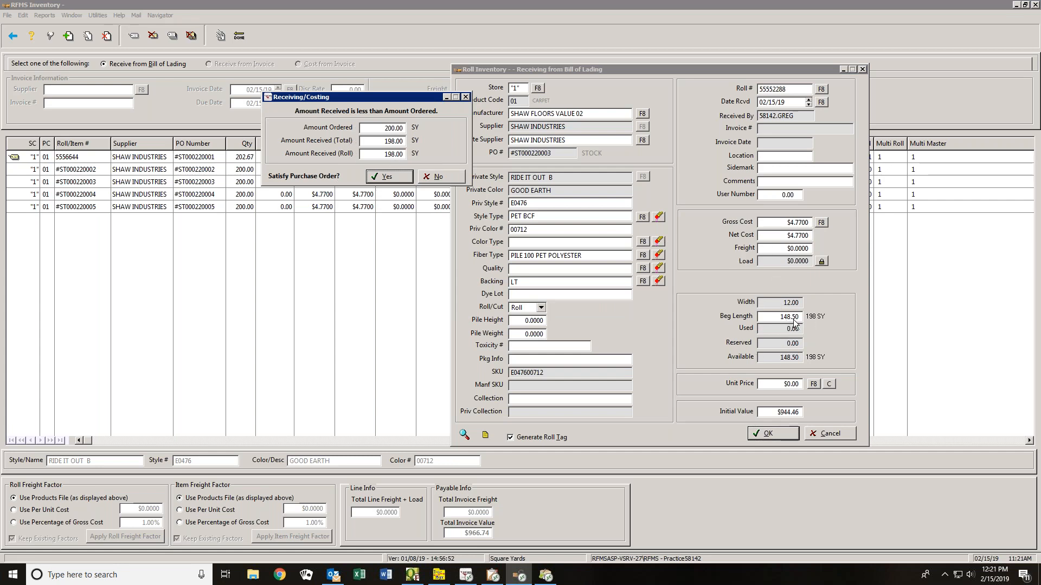
left_click(386, 176)
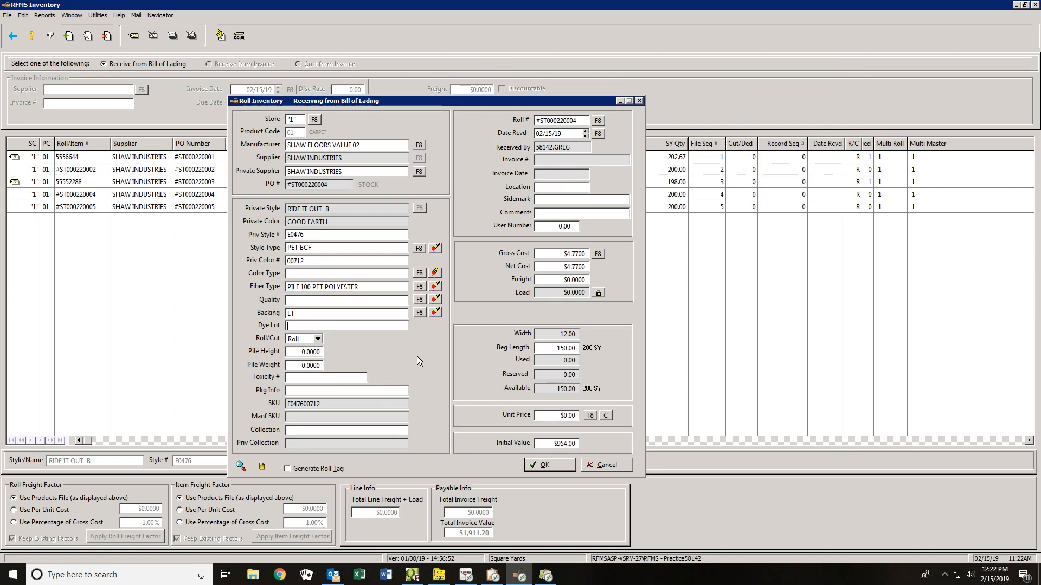
Cancel the roll entry for line 0004 and return to the receiving list
left_click(561, 348)
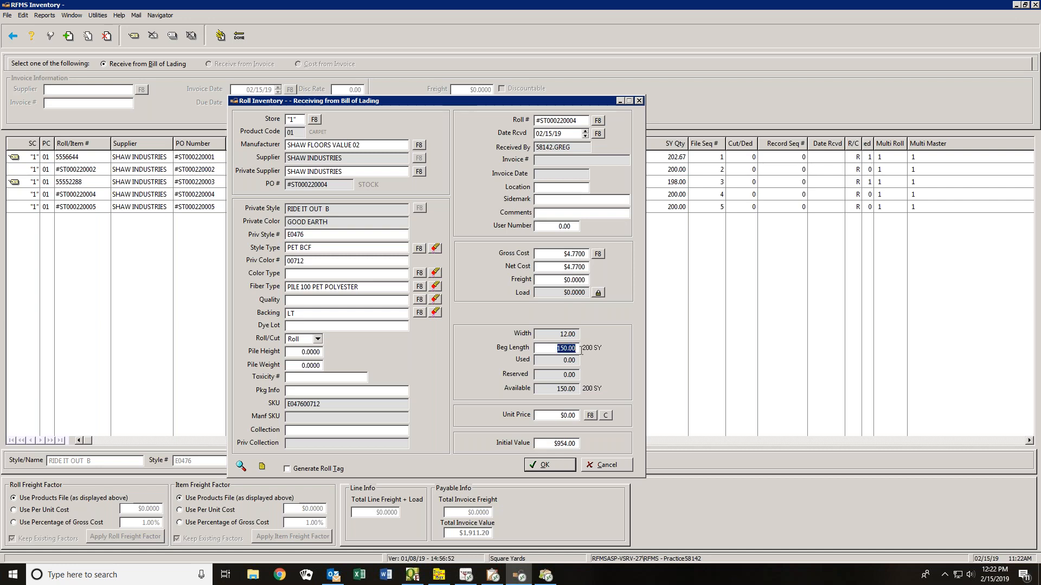
left_click_drag(563, 348, 582, 350)
key("Return")
left_click(603, 465)
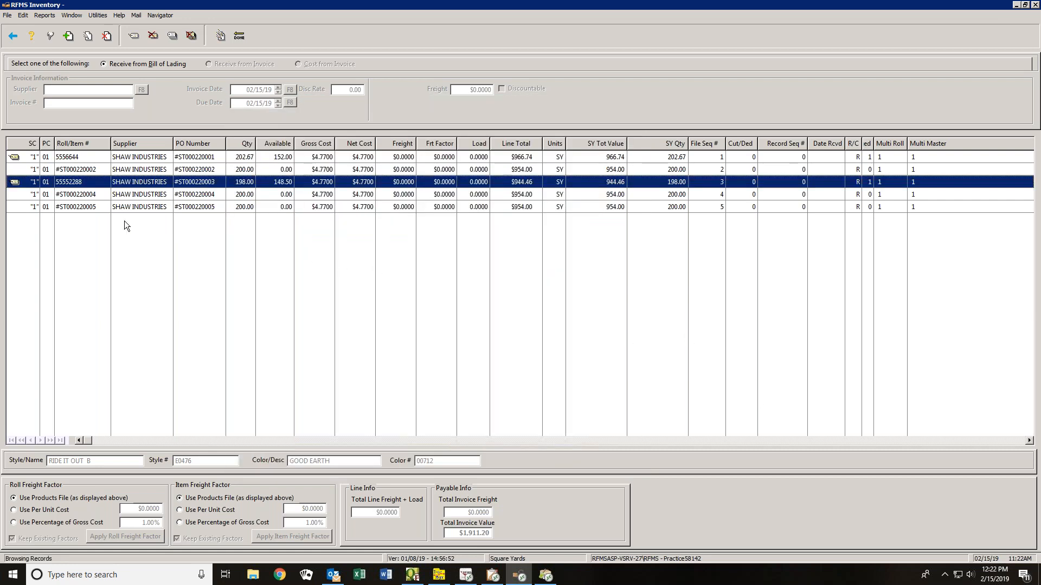
Delete the unreceived lines 0002, 0004 and 0005 from the receiving list, then finalize the two received rolls and exit receiving
left_click(72, 170)
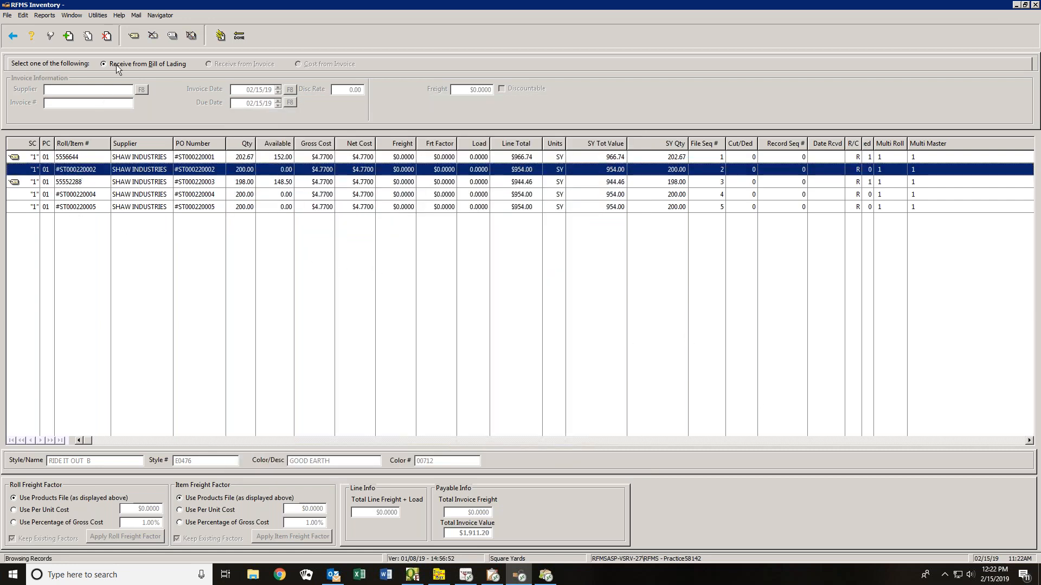
left_click(106, 35)
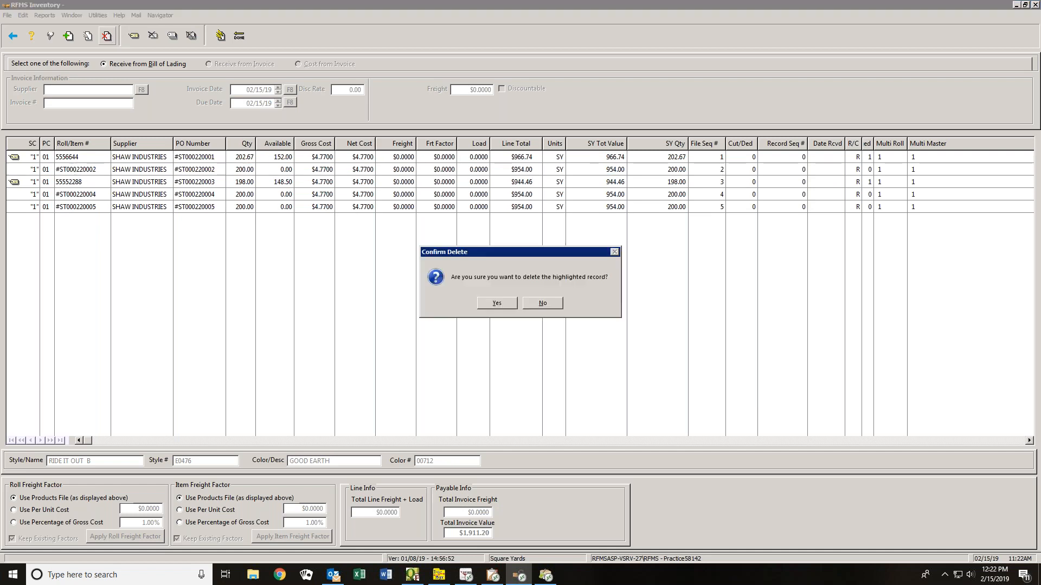
left_click(496, 303)
left_click(84, 184)
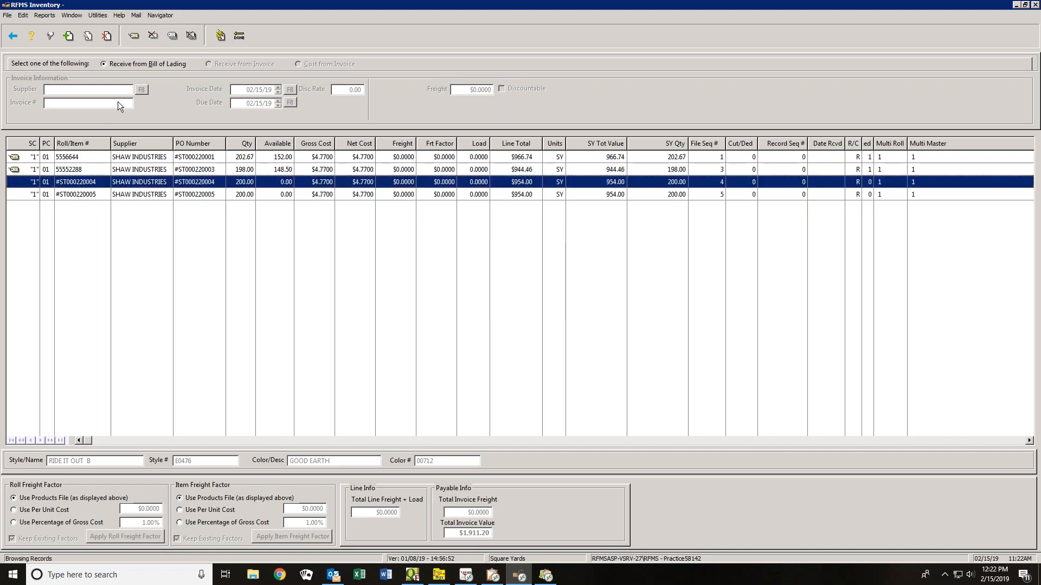
left_click(101, 35)
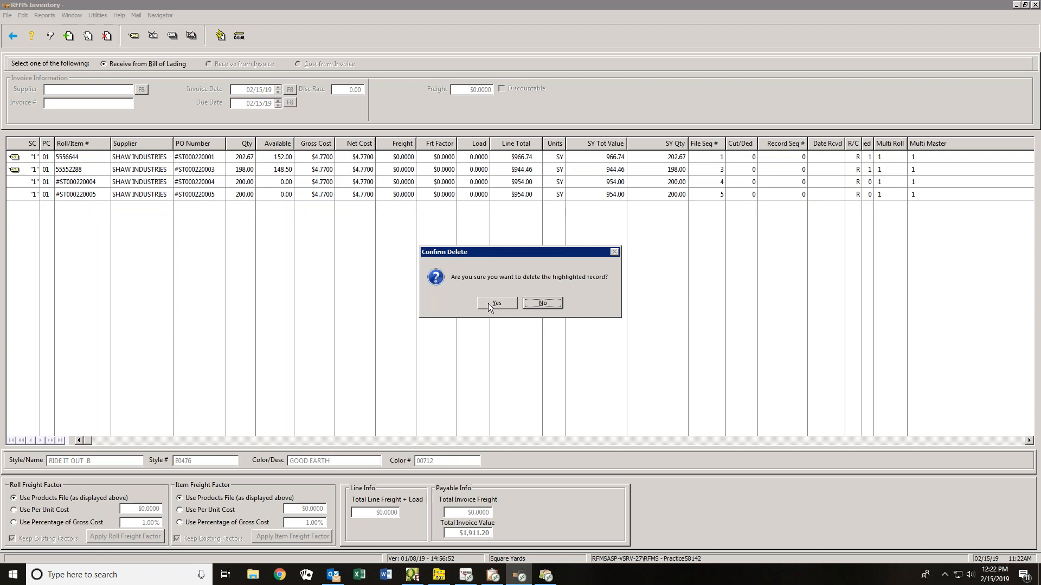
left_click(493, 303)
left_click(106, 36)
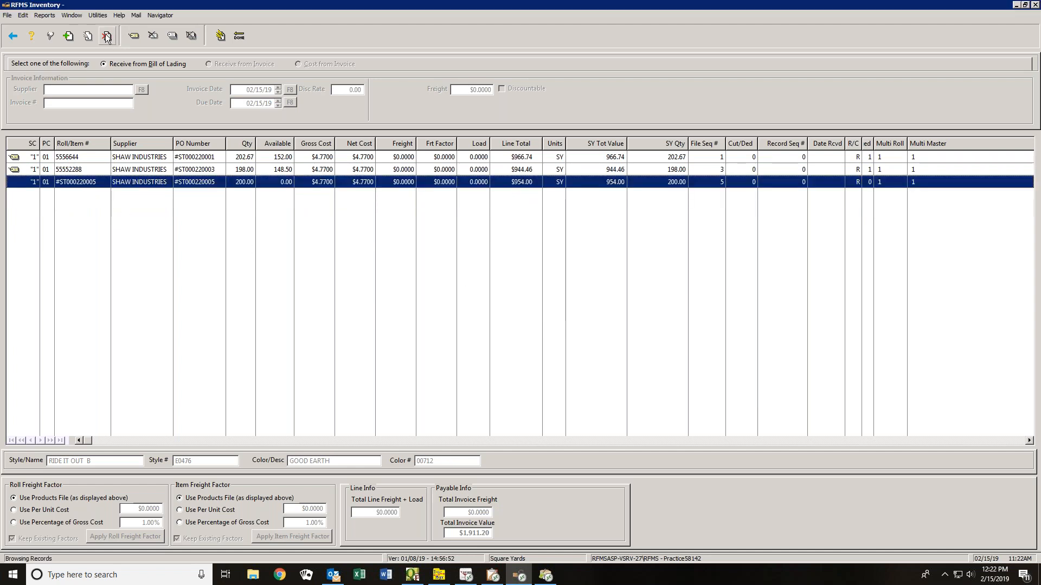
left_click(483, 304)
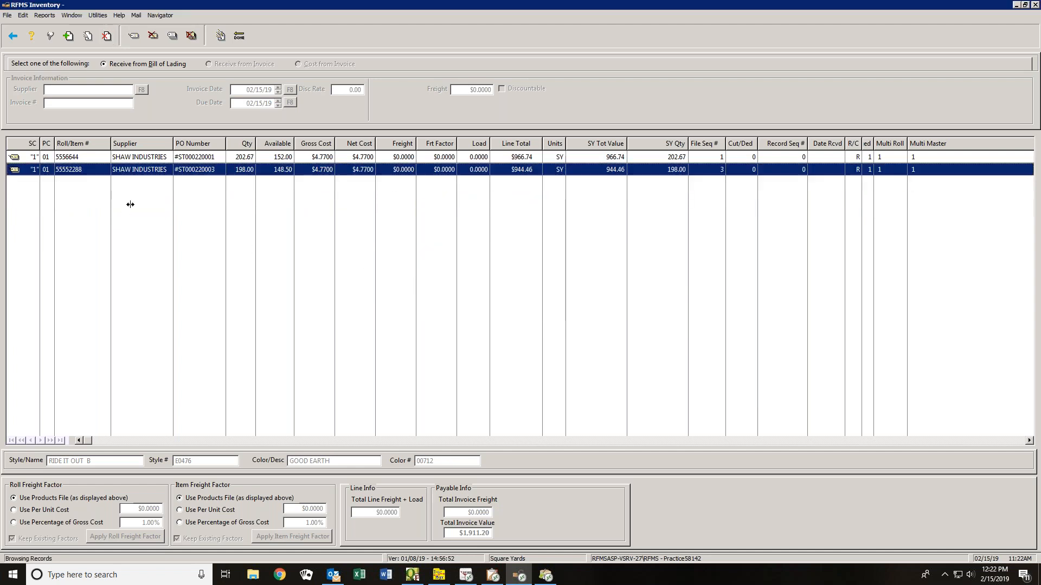
left_click(236, 40)
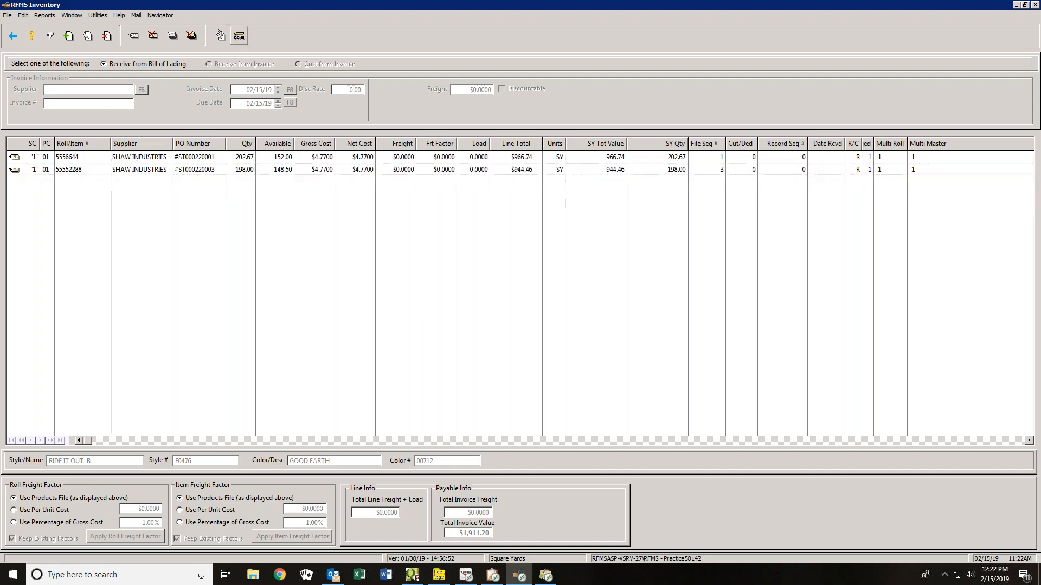
left_click(12, 36)
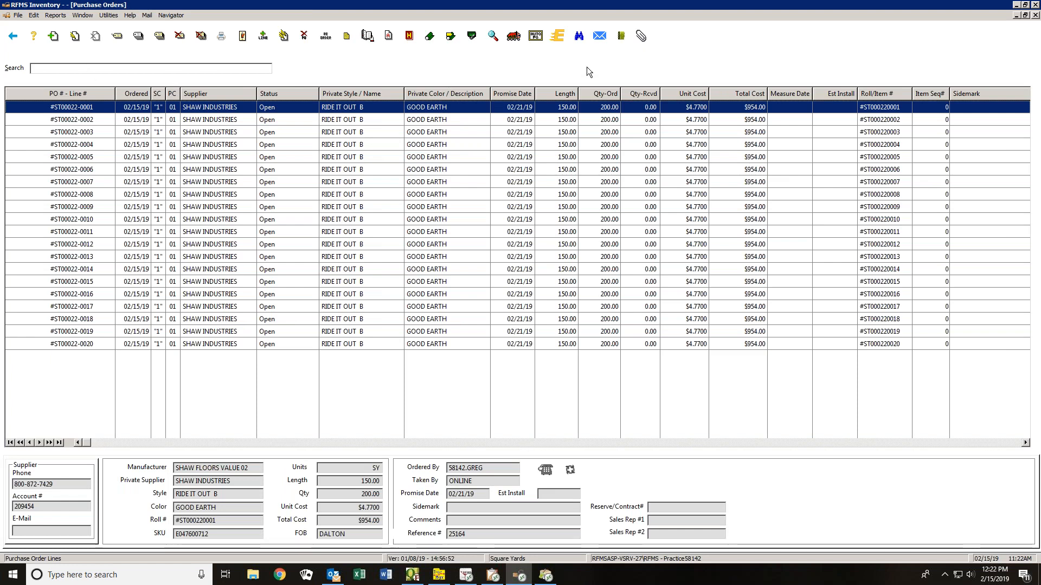
Look up the RIDE IT OUT B order in Purchase Orders by its number and check the received quantities of lines 0001 and 0003
left_click(116, 70)
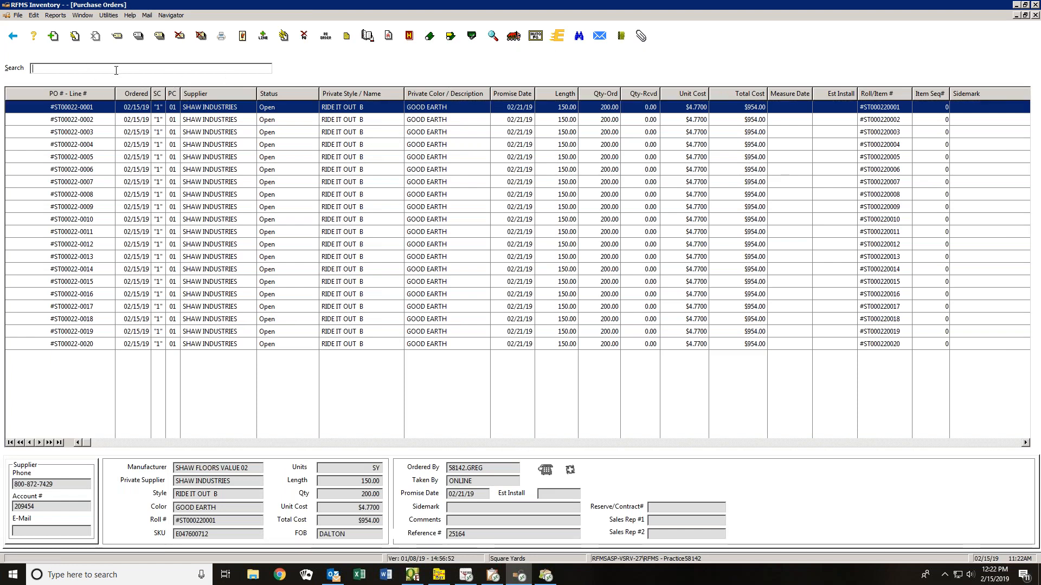
type("#ST0")
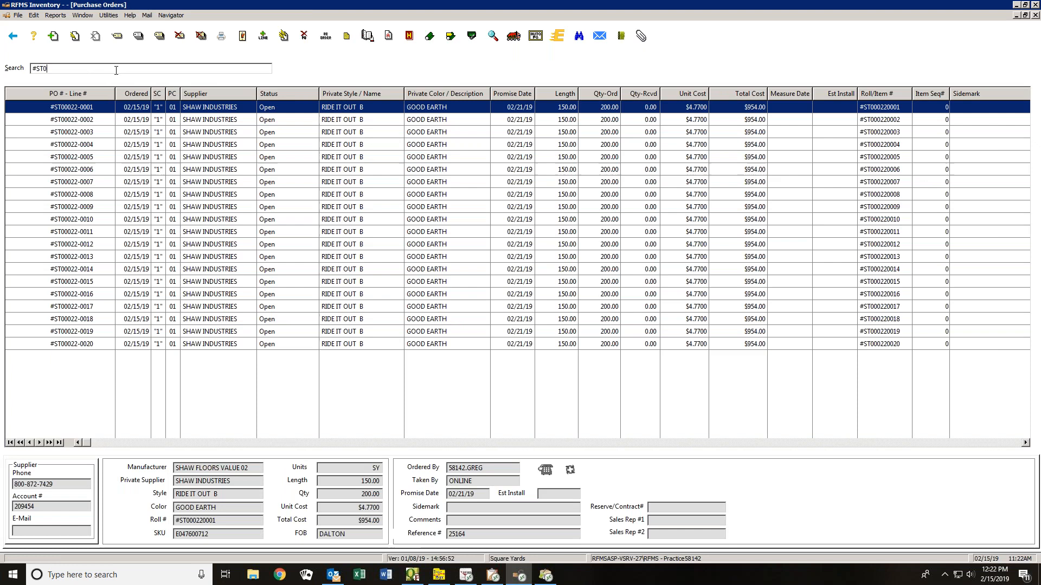
type("0022")
left_click(118, 108)
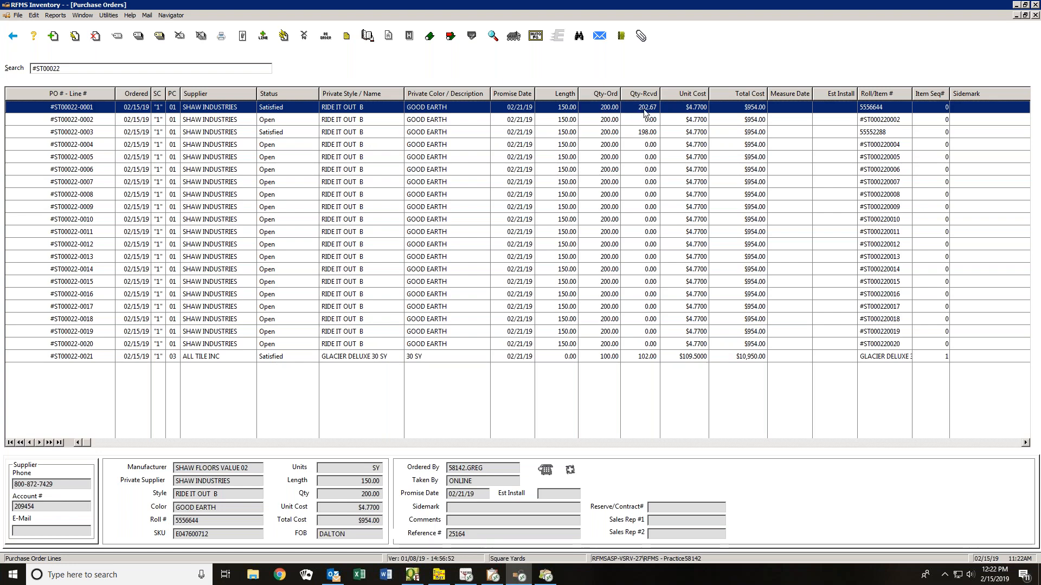
left_click(641, 136)
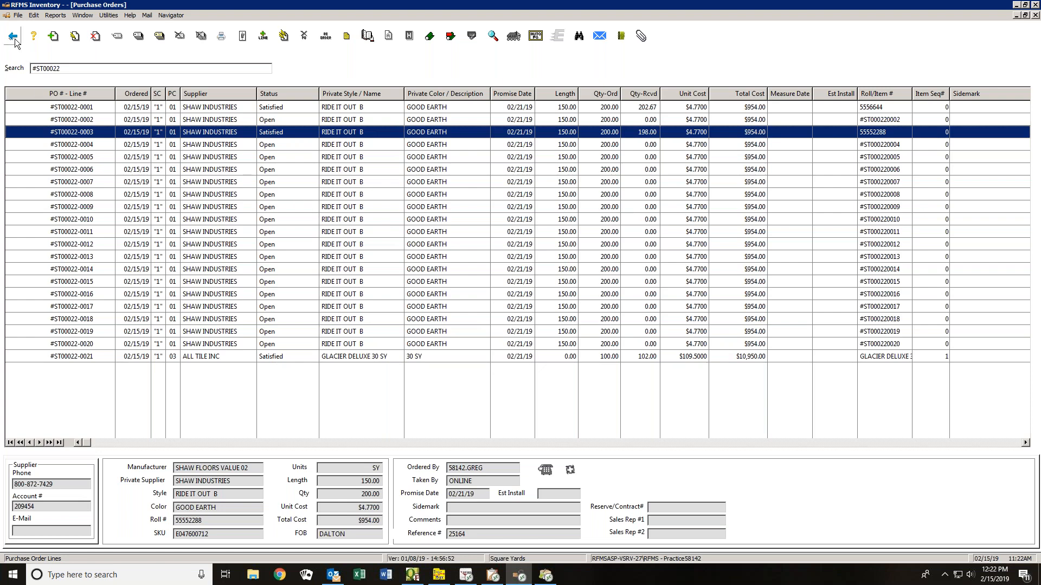
List the rolls marked for tag printing in Roll Inventory, and the tagged items in Item Inventory
left_click(17, 16)
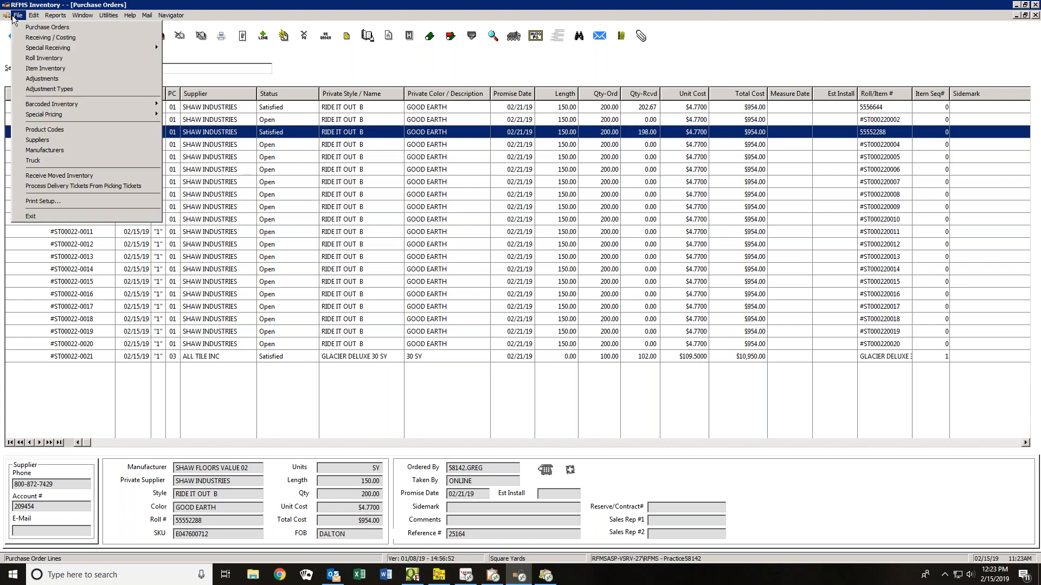
left_click(67, 59)
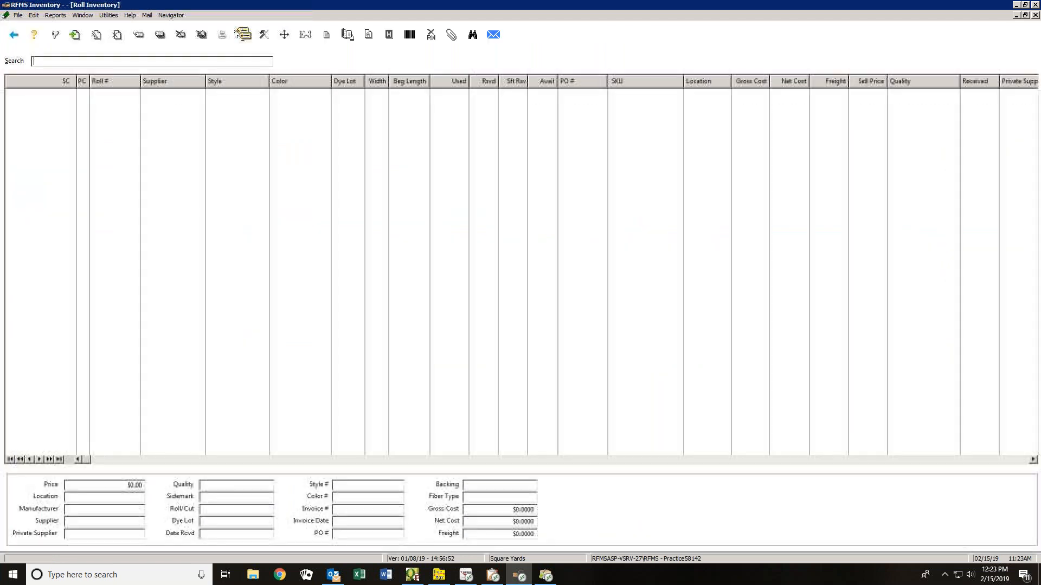
left_click(243, 42)
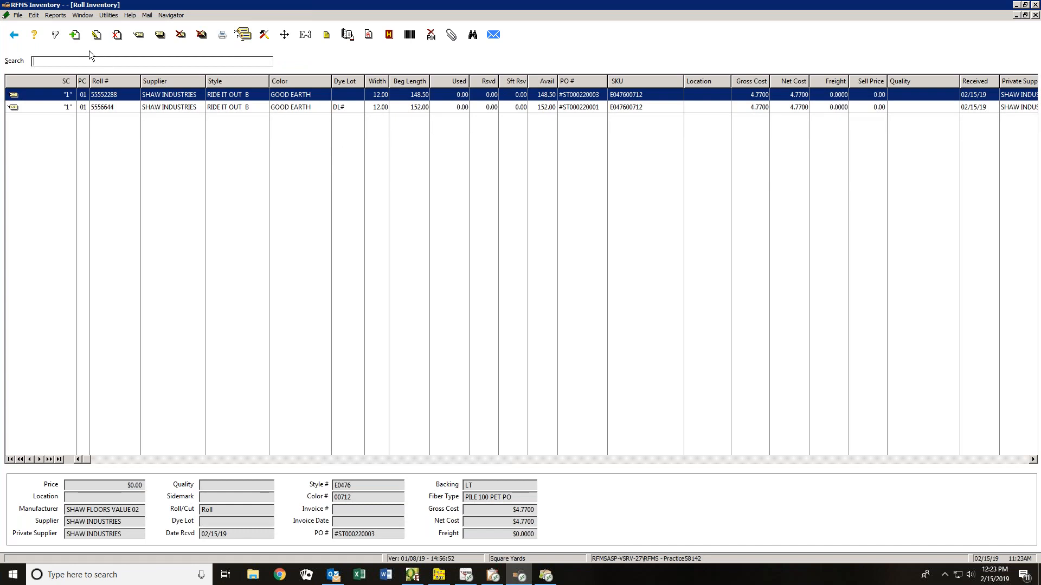
left_click(17, 15)
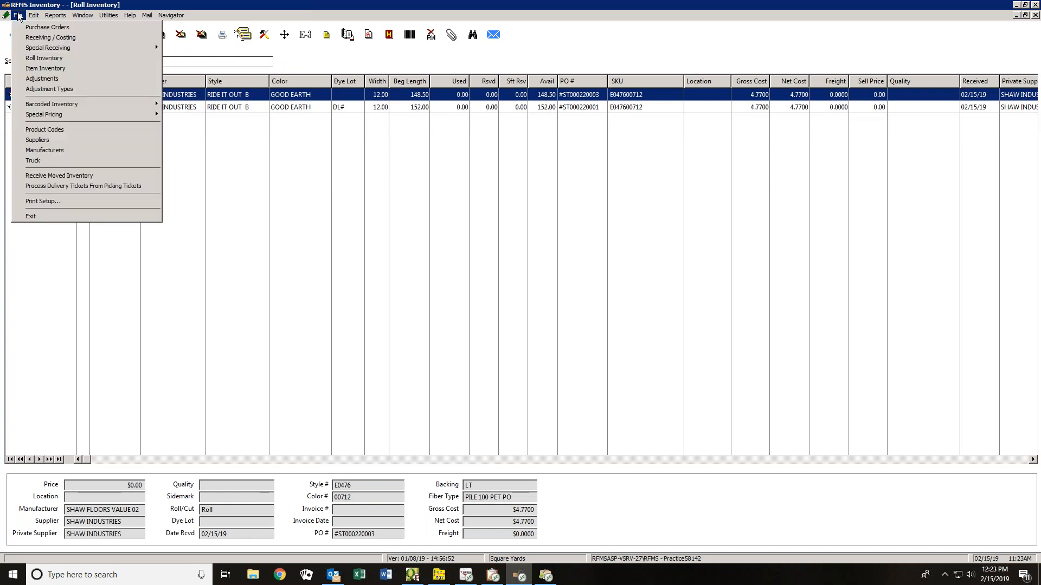
left_click(35, 70)
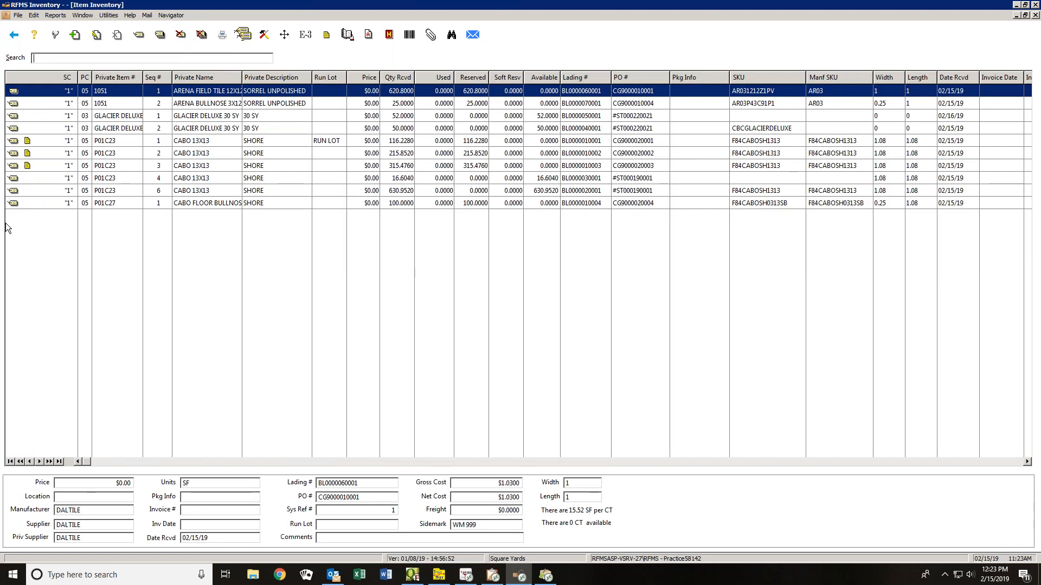
Configure roll tag printing from Roll Inventory for all stores as Standard Laser (Portrait) with the Private Supplier label
left_click(18, 15)
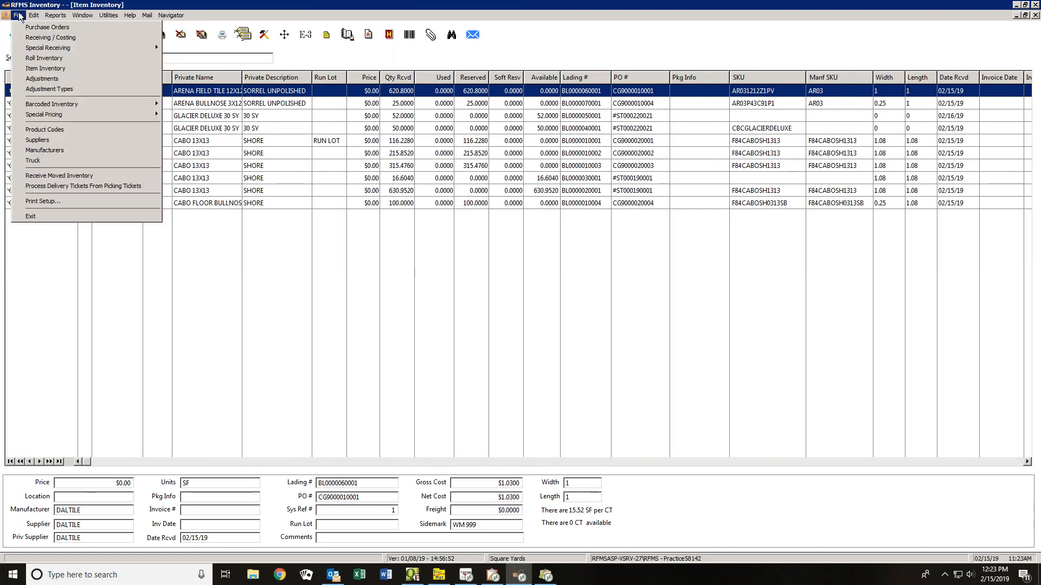
left_click(284, 56)
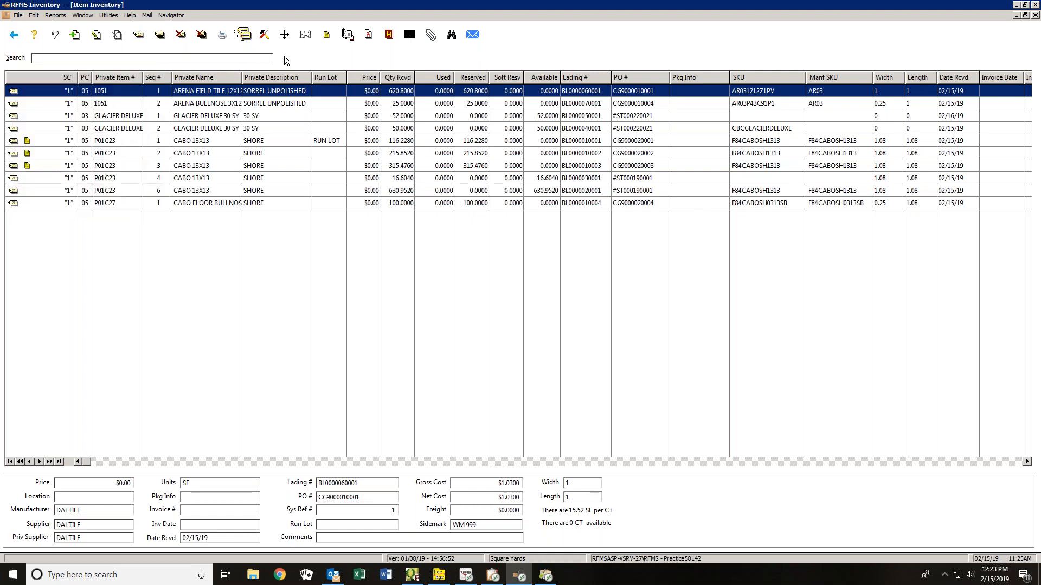
left_click(80, 16)
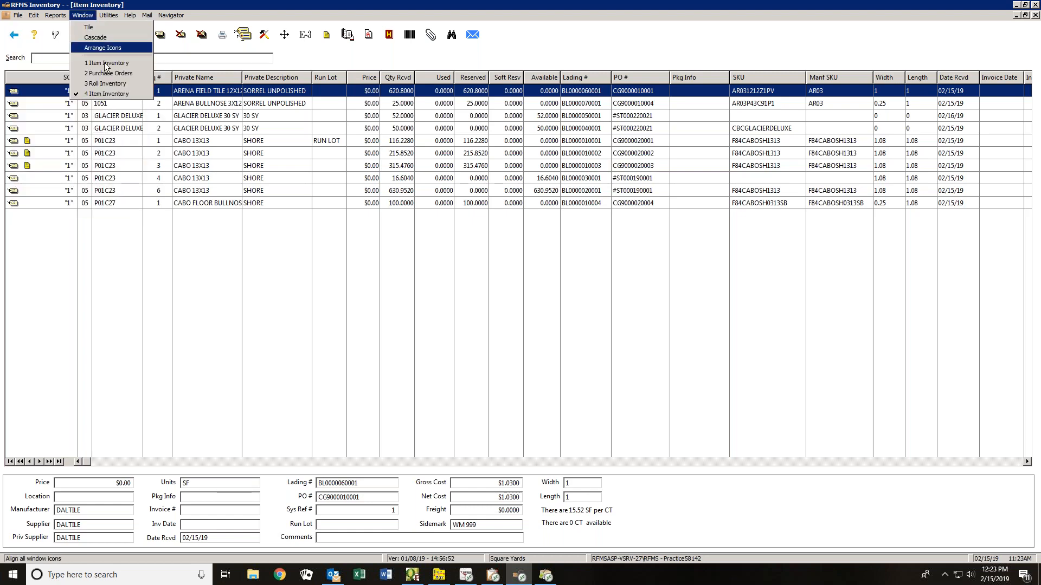
left_click(104, 84)
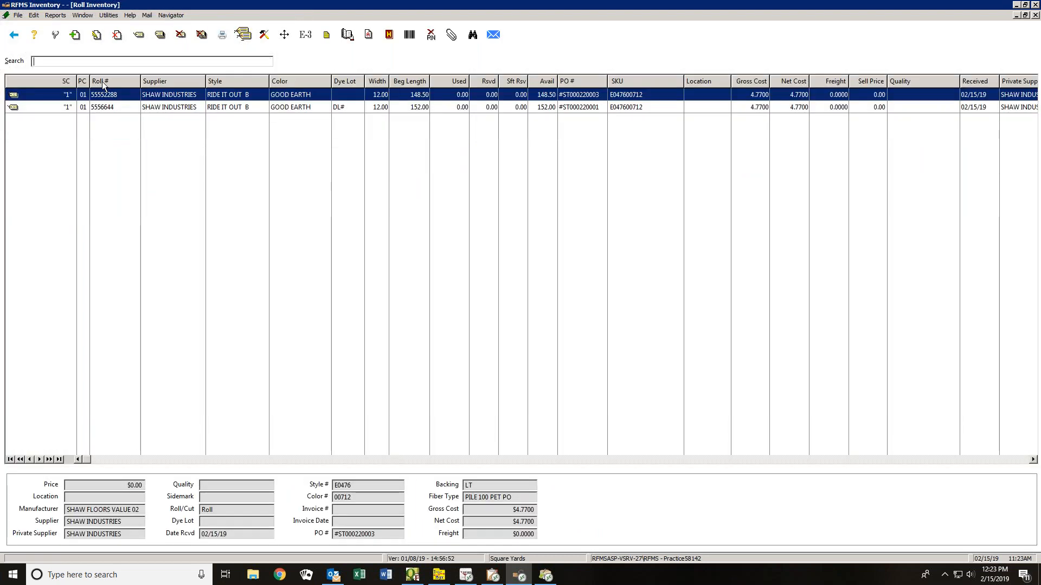
left_click(223, 36)
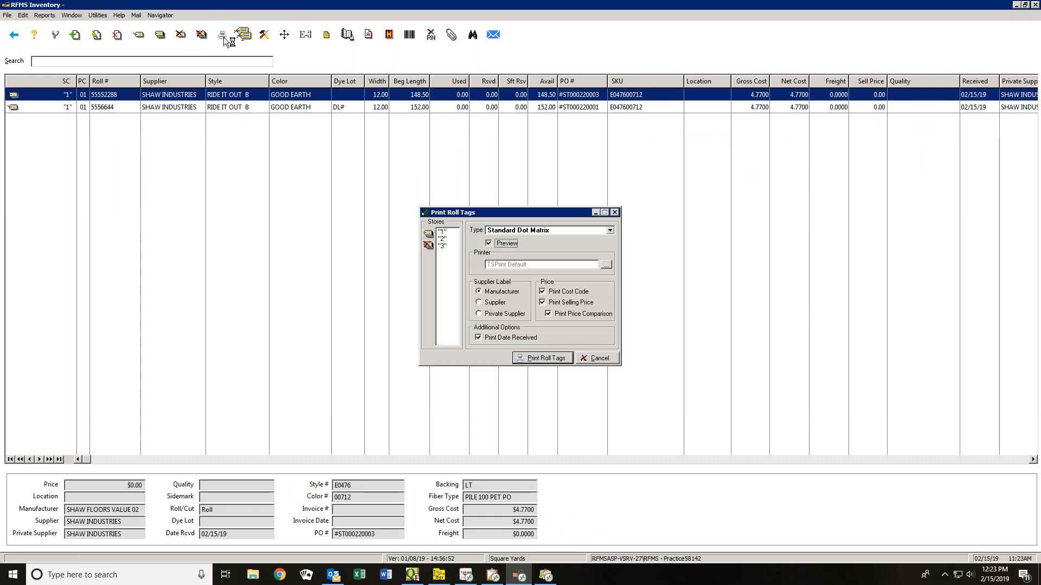
left_click(429, 234)
left_click(528, 231)
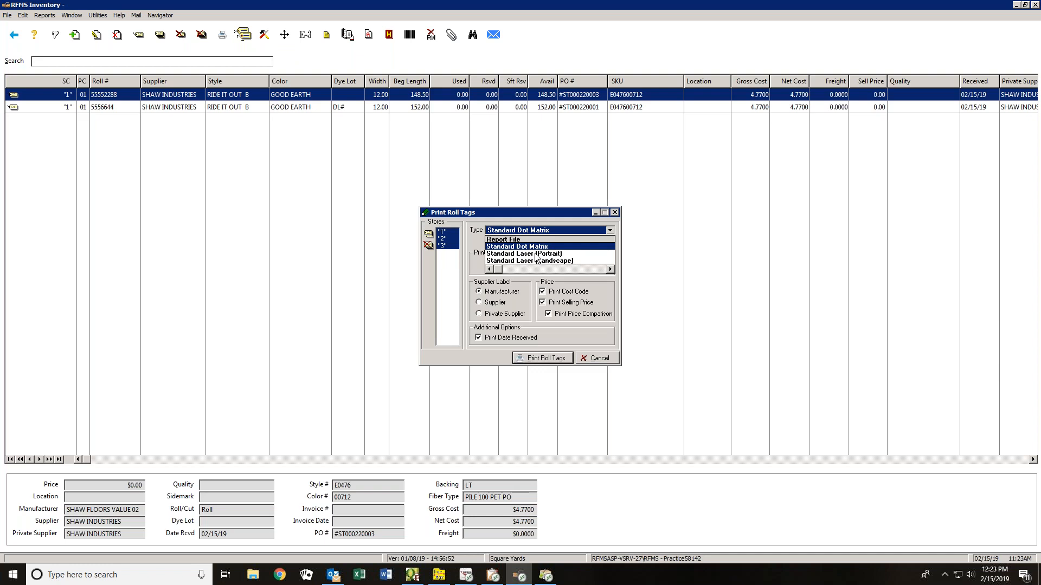
left_click(535, 254)
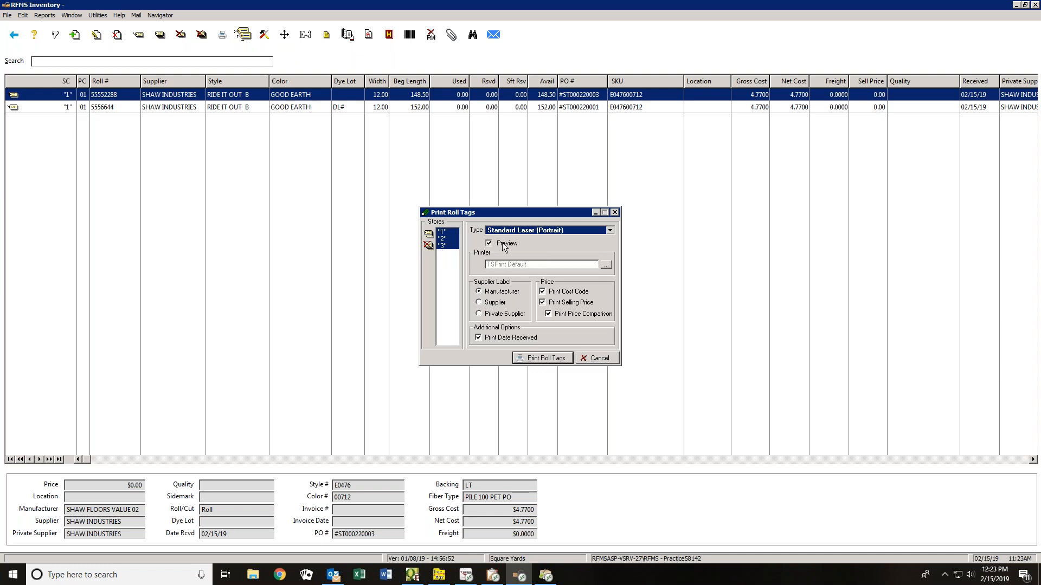
left_click(502, 314)
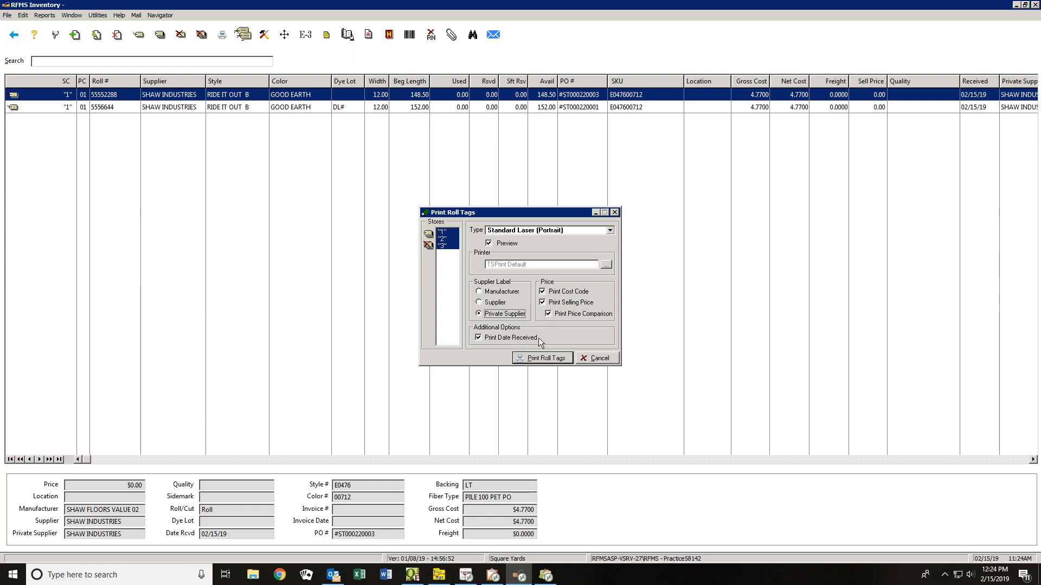
Generate the roll tags in preview, then close it and decline printing them again
left_click(547, 358)
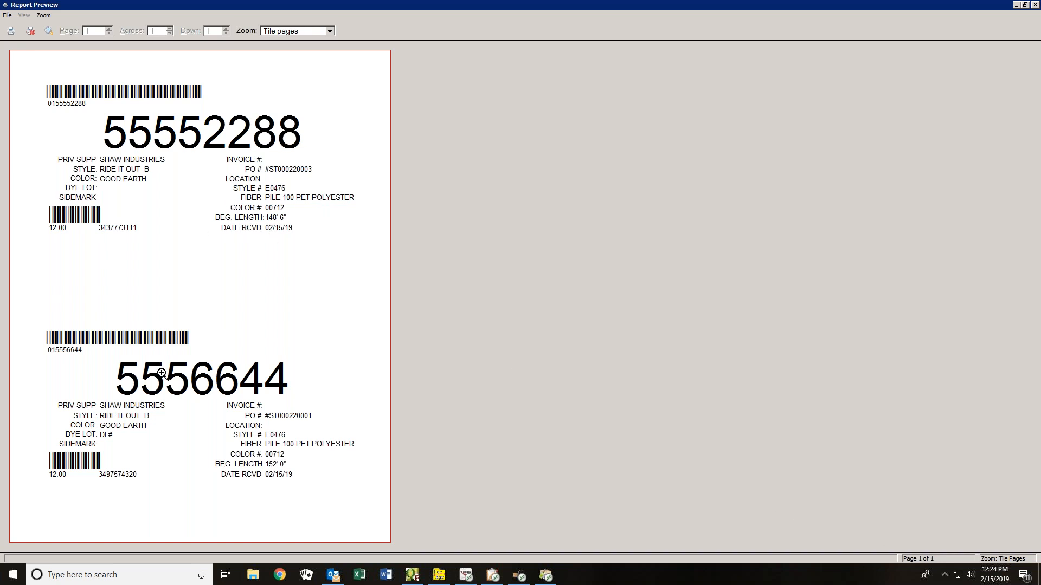
left_click(31, 32)
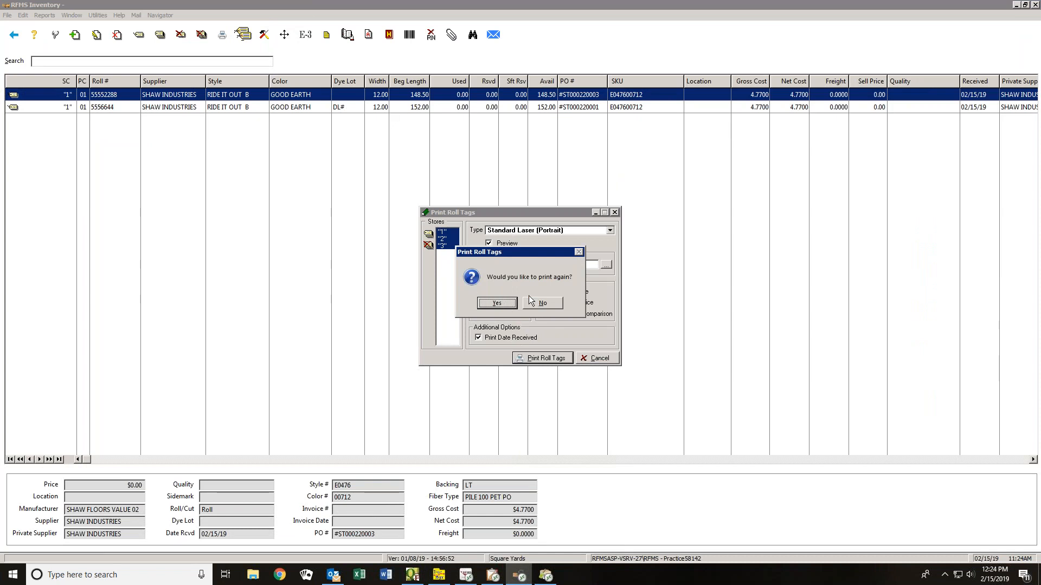
left_click(543, 303)
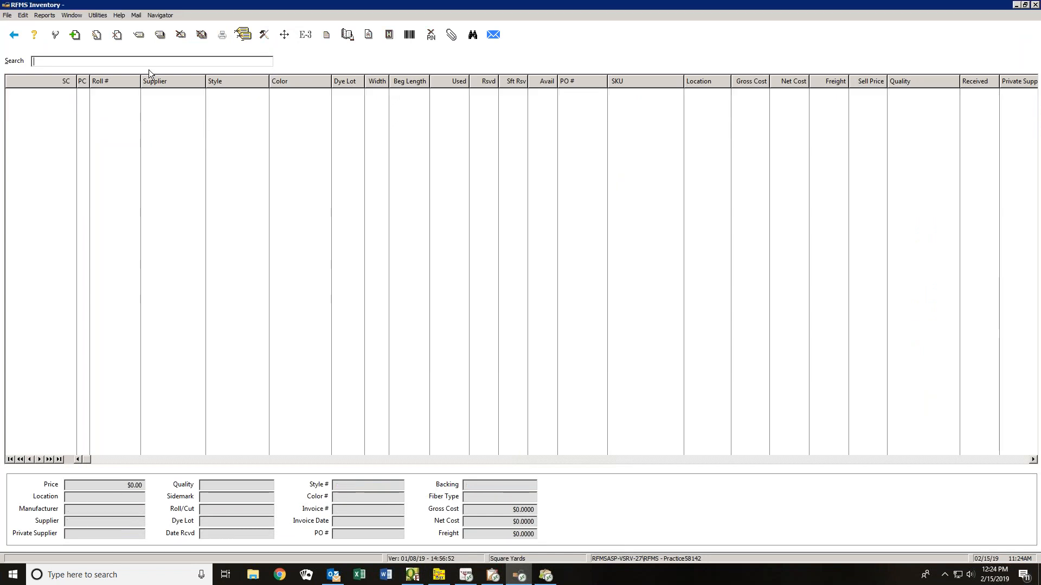
Configure item tag printing from Item Inventory for all stores as Landscape Item Tag, with the date received included
left_click(54, 17)
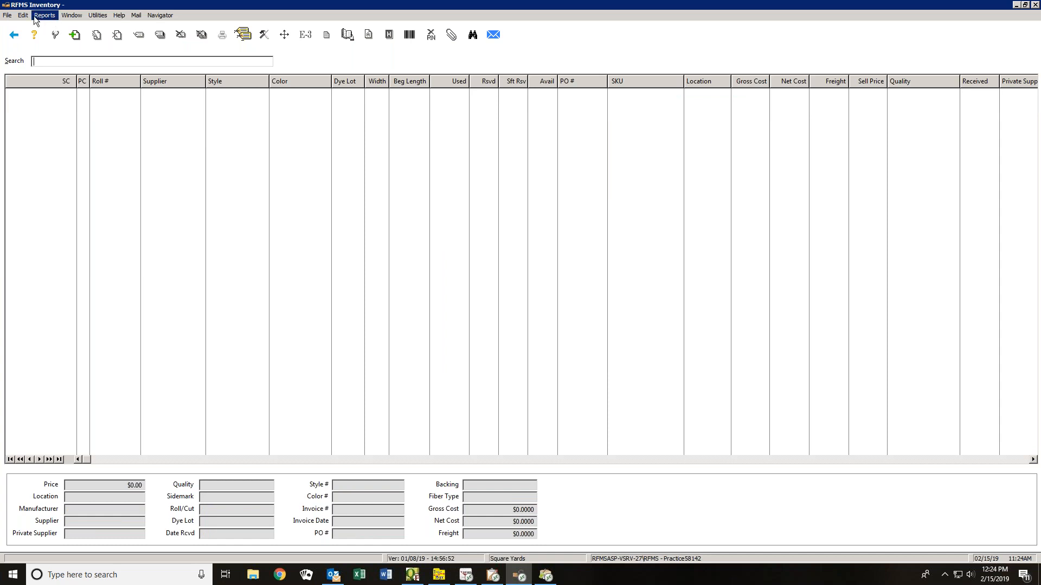
left_click(71, 16)
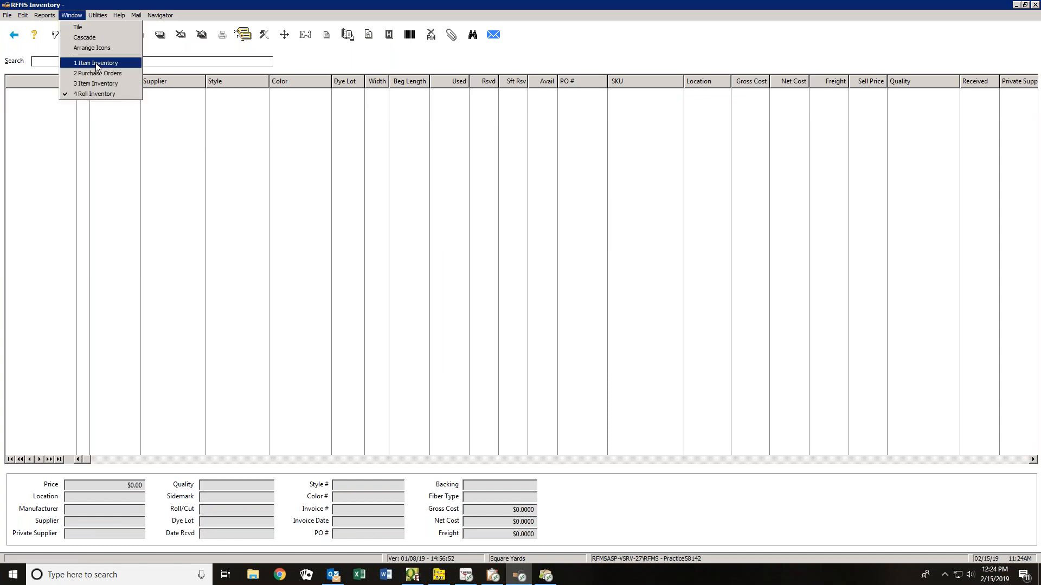
left_click(96, 84)
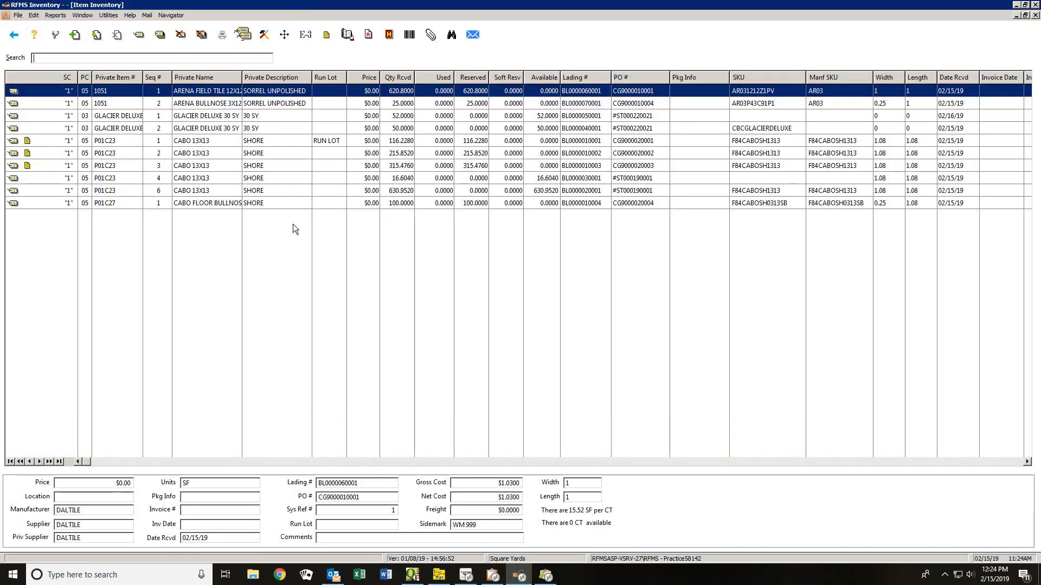
left_click(222, 34)
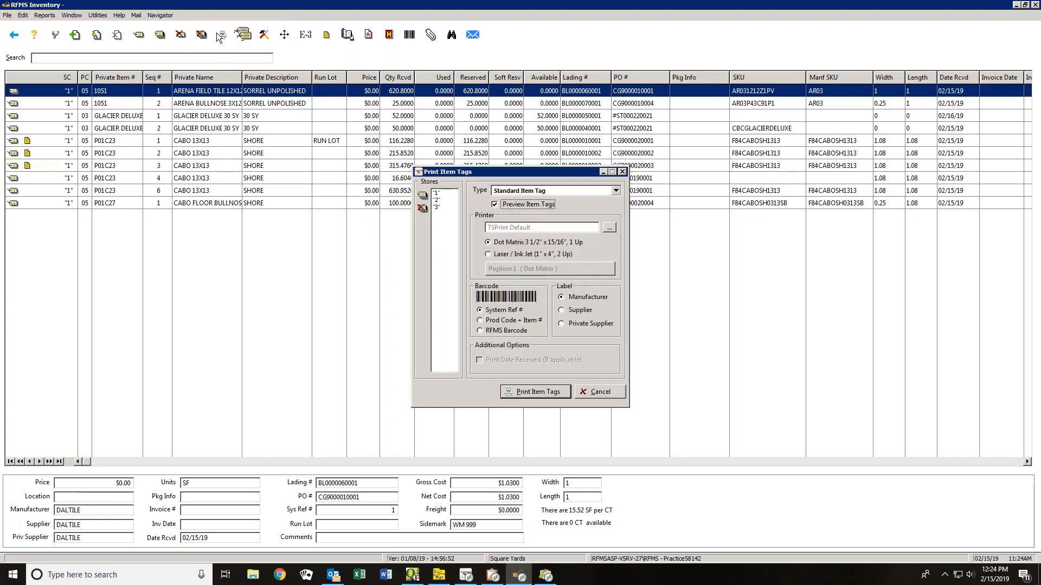
left_click(422, 195)
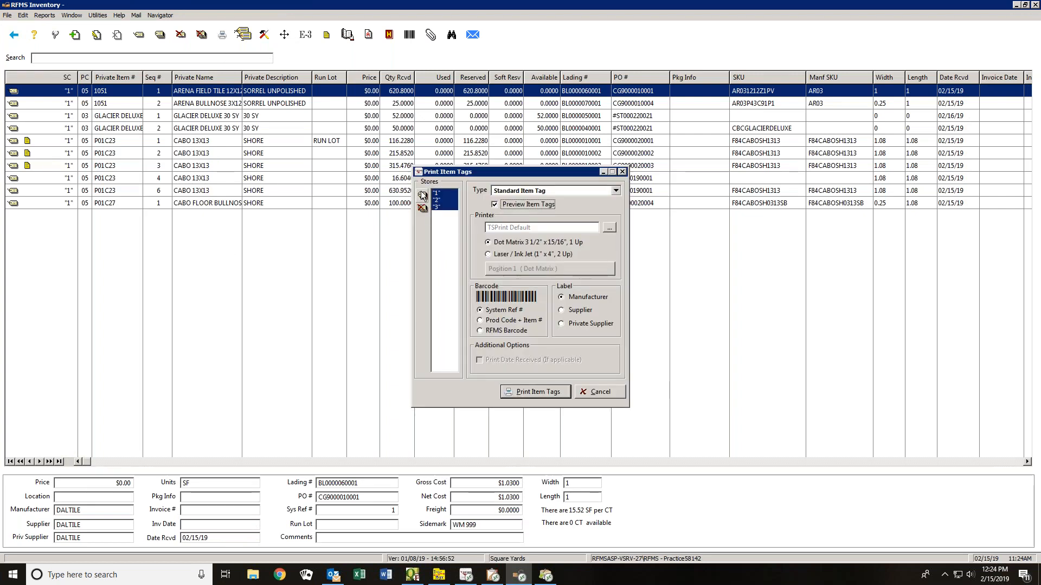
left_click(521, 191)
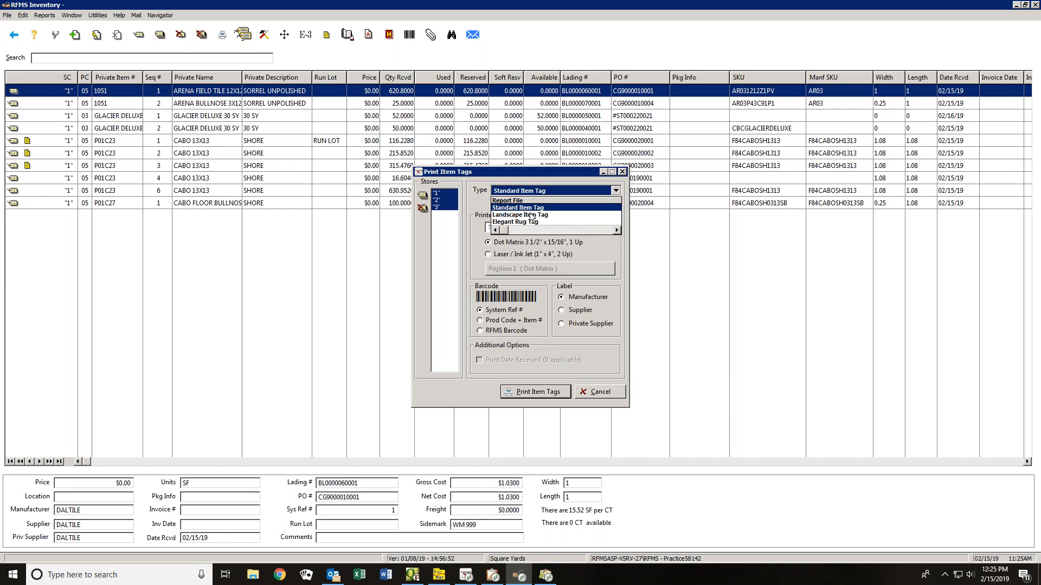
left_click(532, 215)
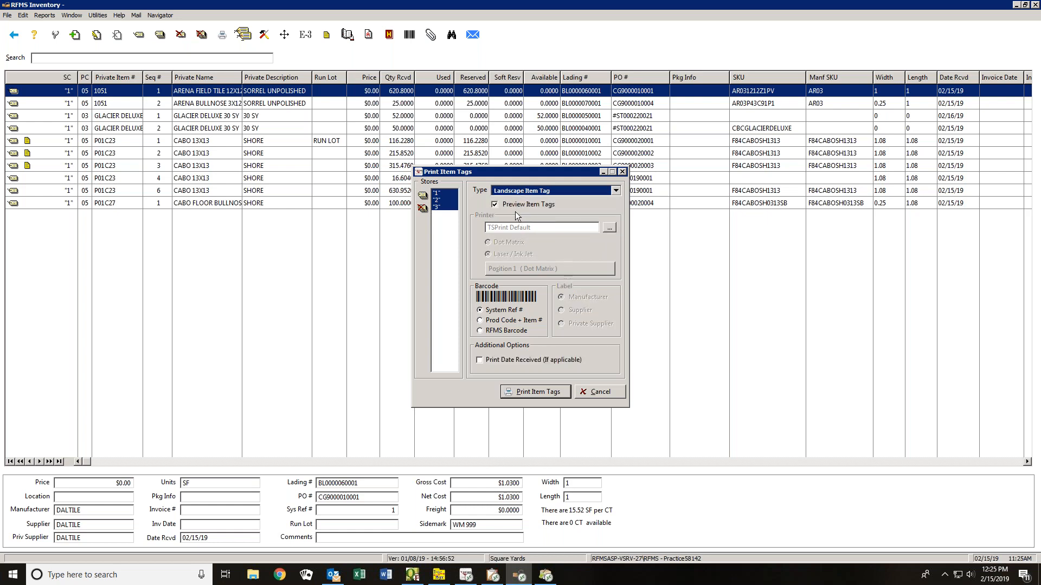
left_click(504, 362)
Preview the item tags through page 5, then close the preview and decline printing again
left_click(518, 391)
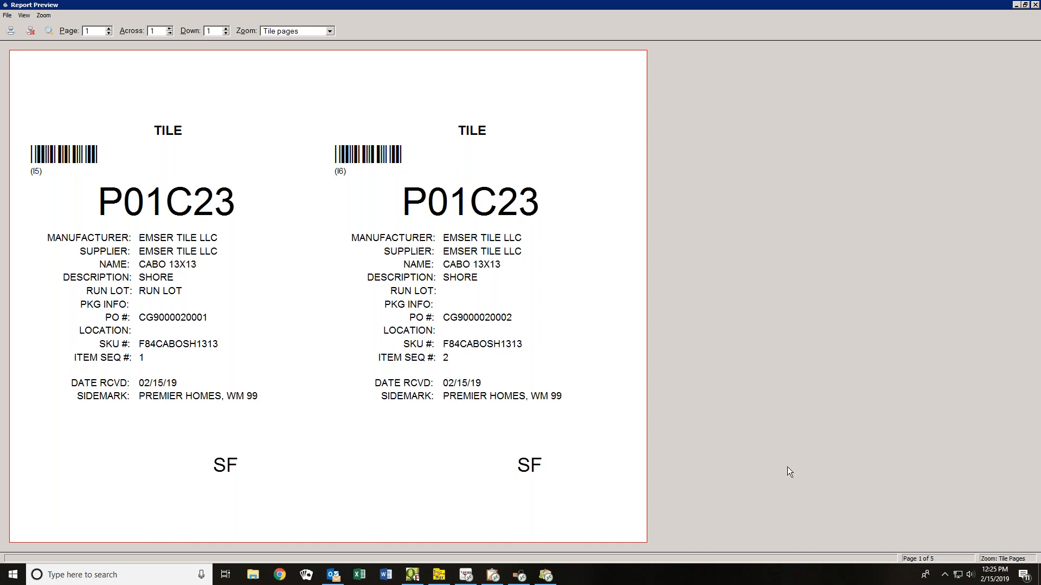
left_click(109, 28)
left_click(109, 28)
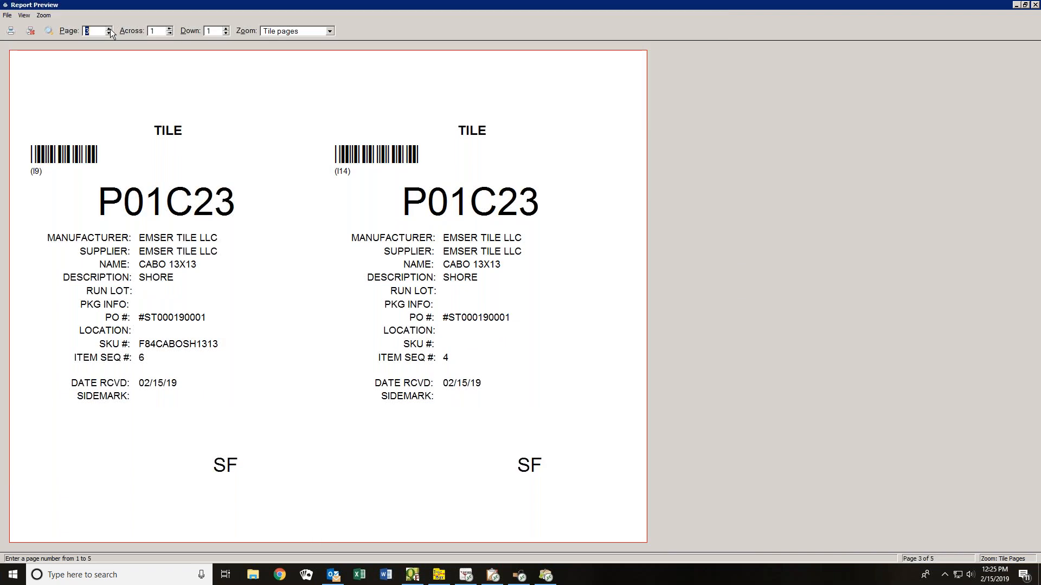
left_click(109, 28)
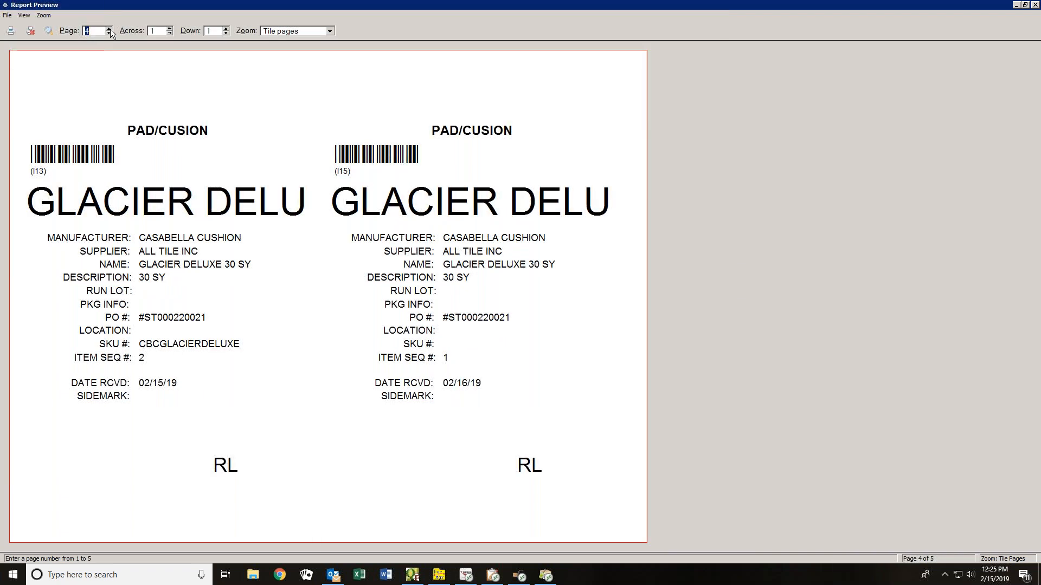
left_click(109, 28)
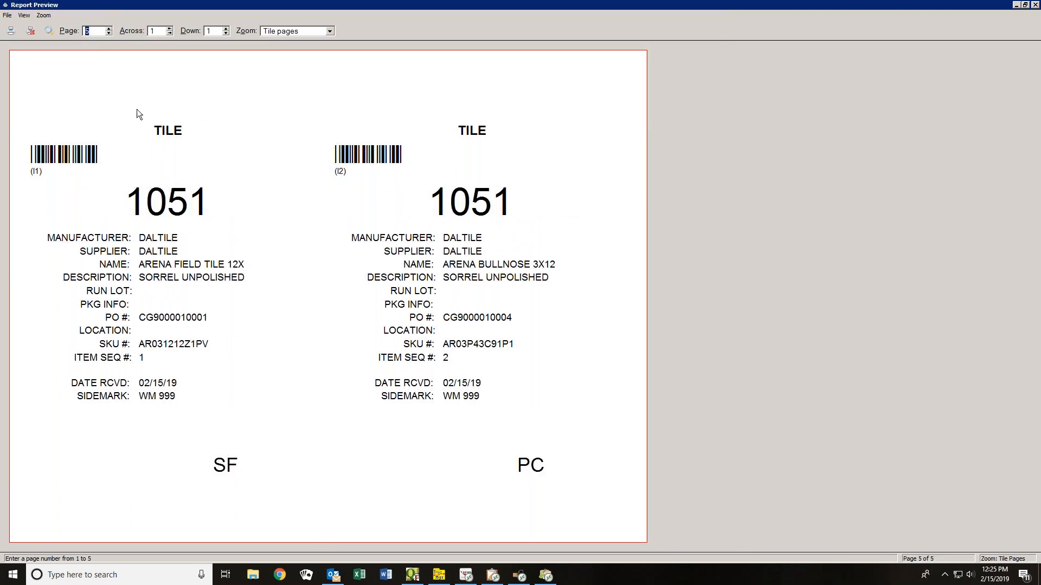
left_click(30, 31)
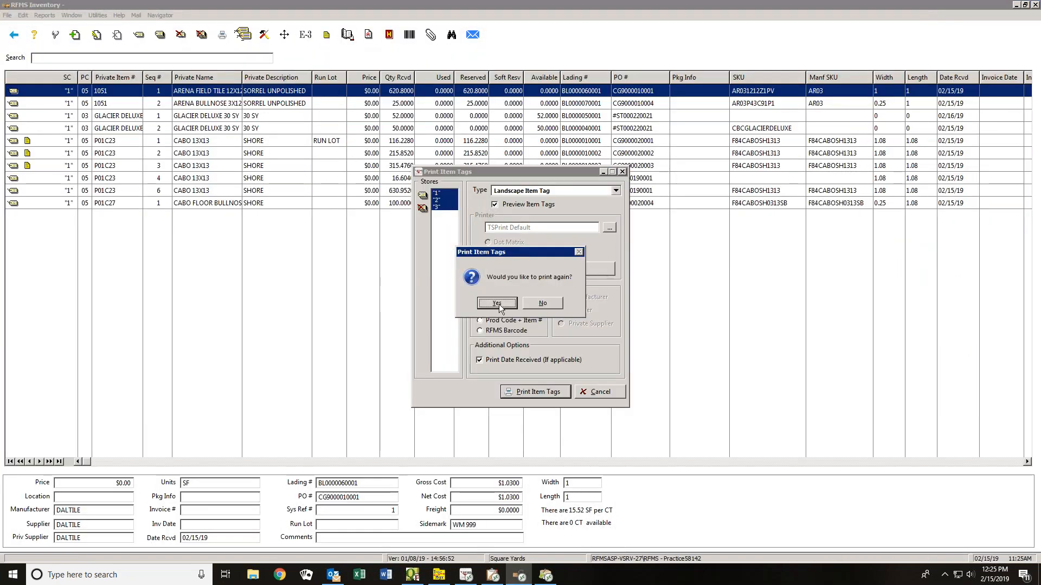
left_click(543, 304)
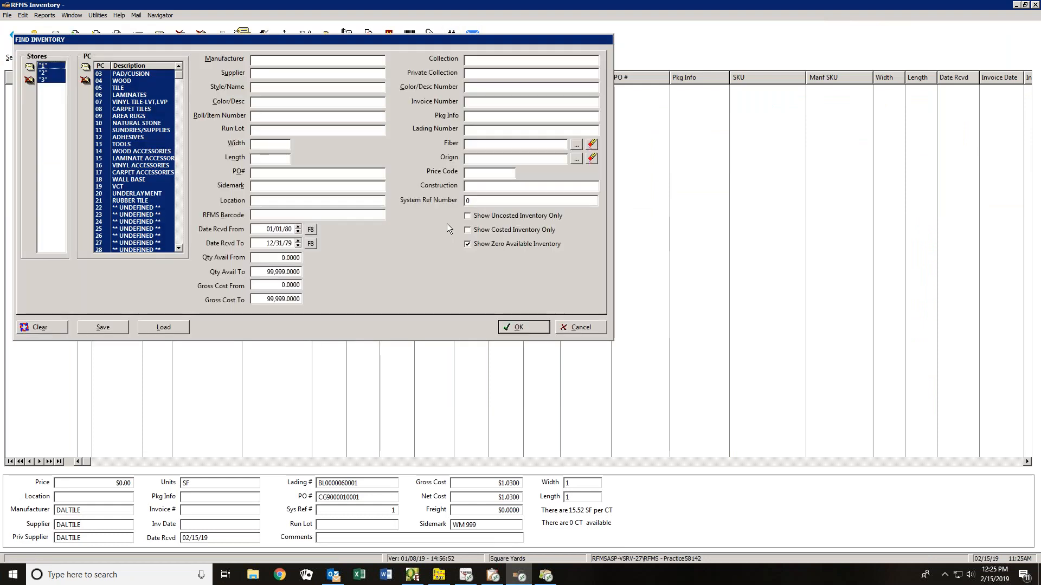
Find the item inventory received today by setting both ends of the received date range to the current date
left_click(271, 230)
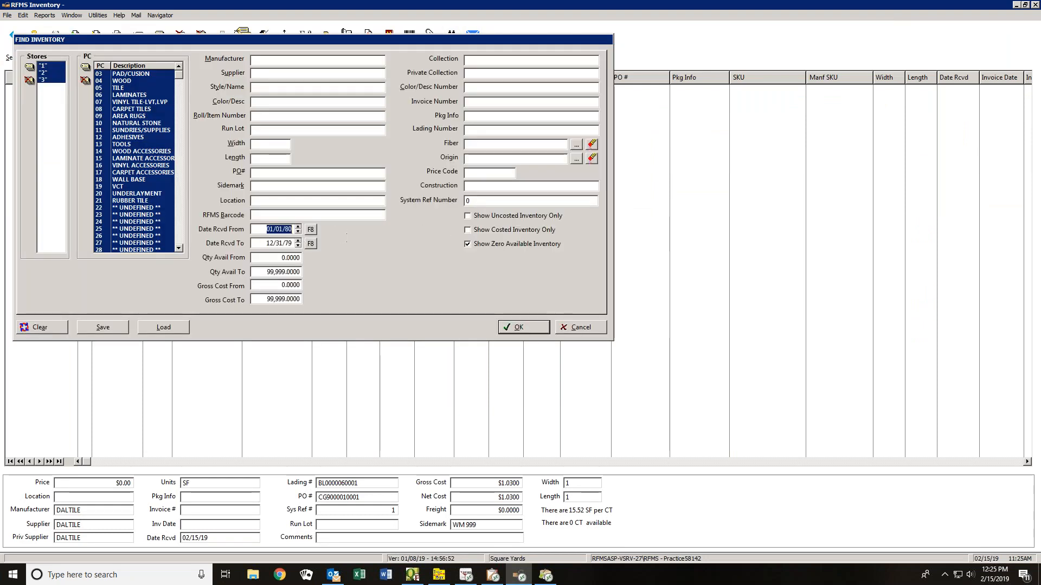
key("F8")
key("Tab")
key("F8")
key("Tab")
left_click(513, 328)
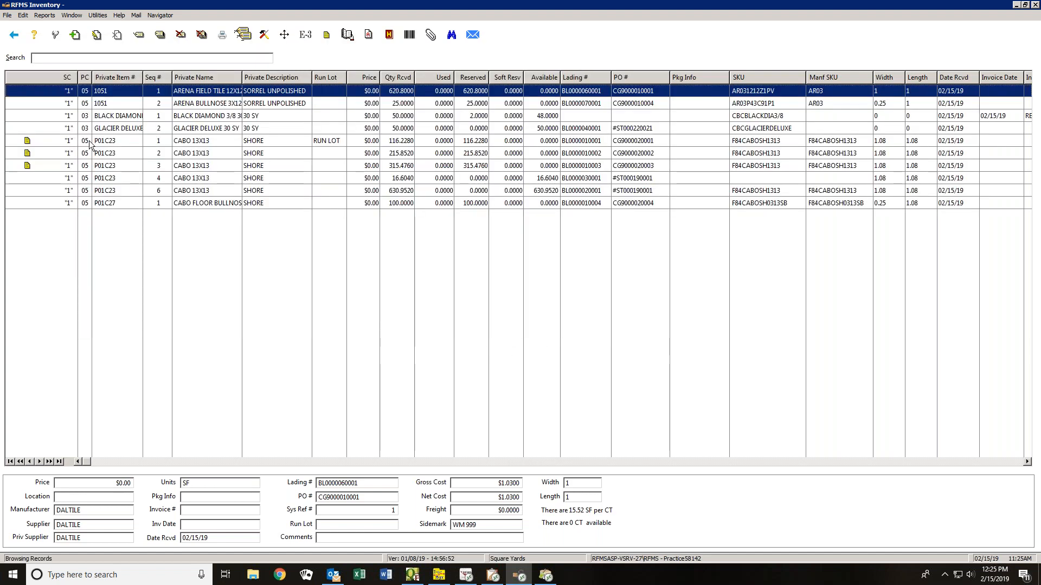
Mark the CABO FLOOR BULLNOSE item P01C27 for tag printing with the default tag options
double_click(11, 204)
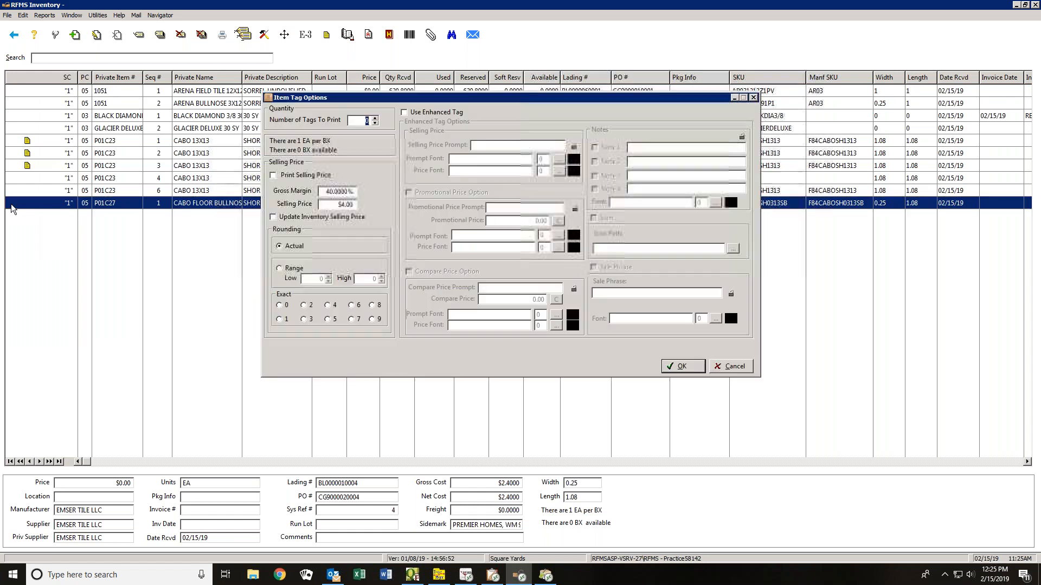
key("Tab")
left_click(682, 367)
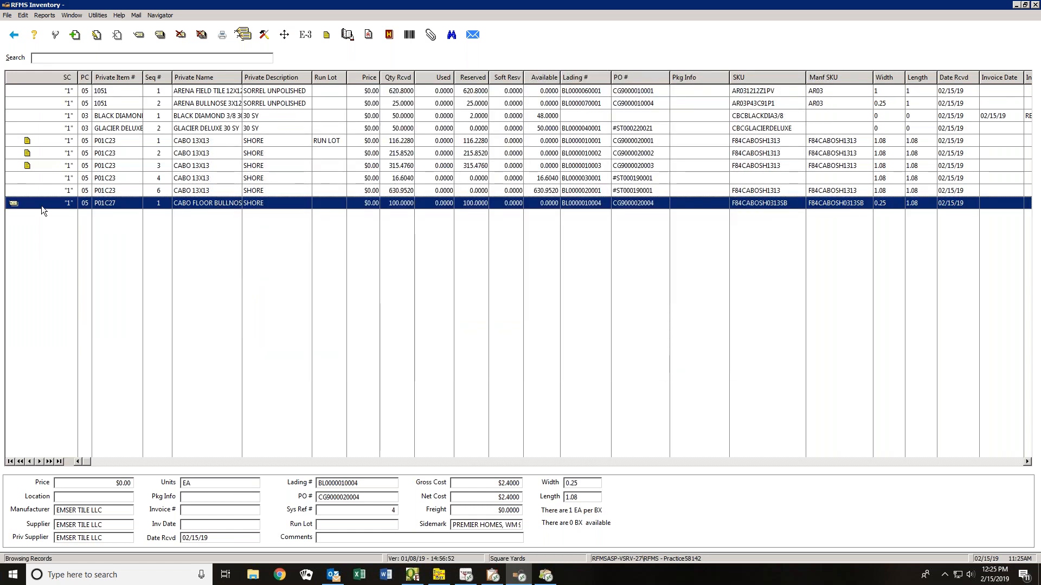
Generate a preview of the marked CABO FLOOR BULLNOSE item tag for all stores, using the Landscape Item Tag type
left_click(223, 35)
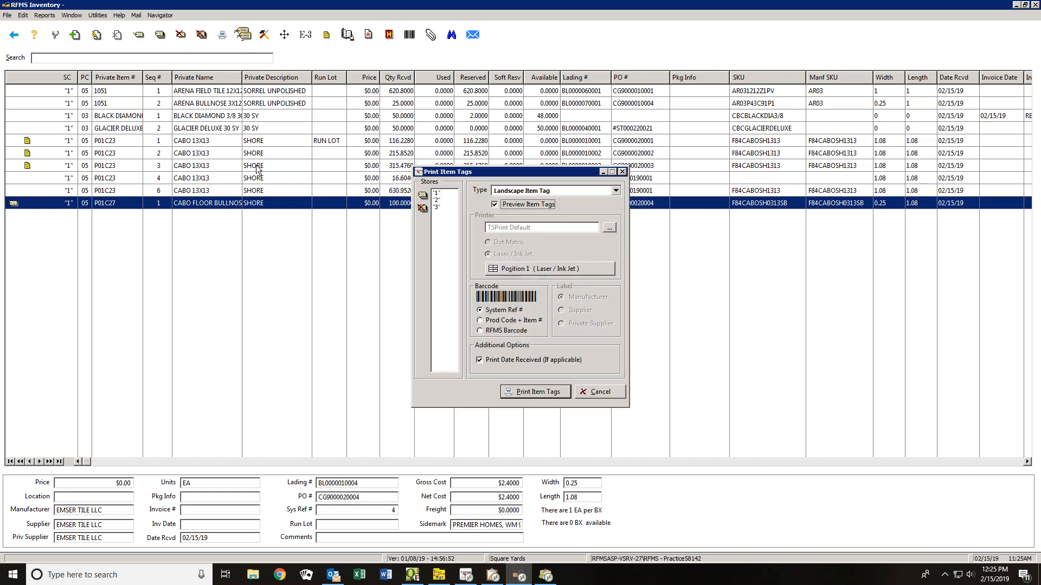
left_click(423, 196)
left_click(529, 392)
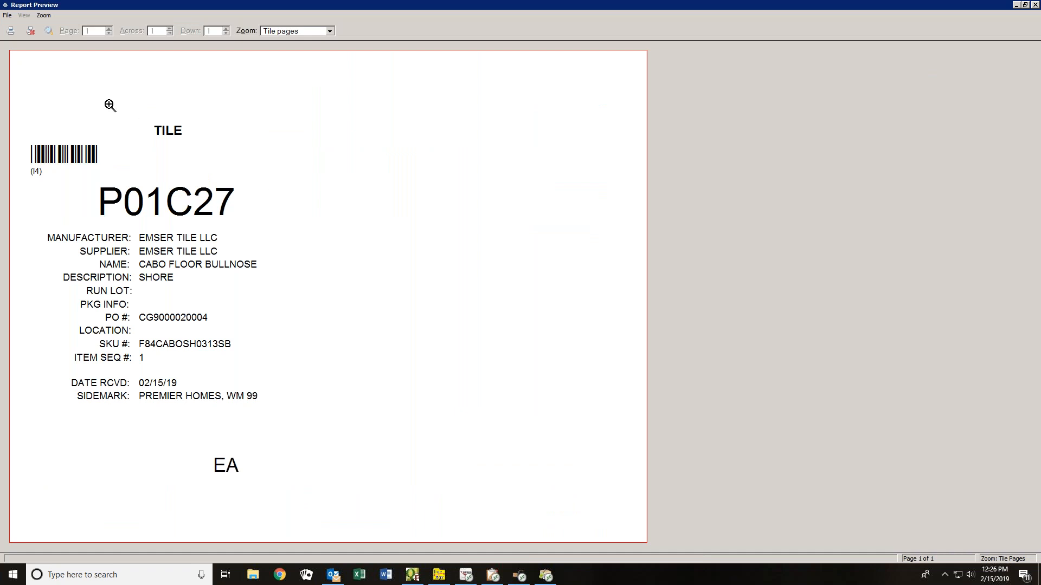
Close the tag preview, agree to print again, then cancel tag printing and unmark the CABO FLOOR BULLNOSE item
left_click(30, 31)
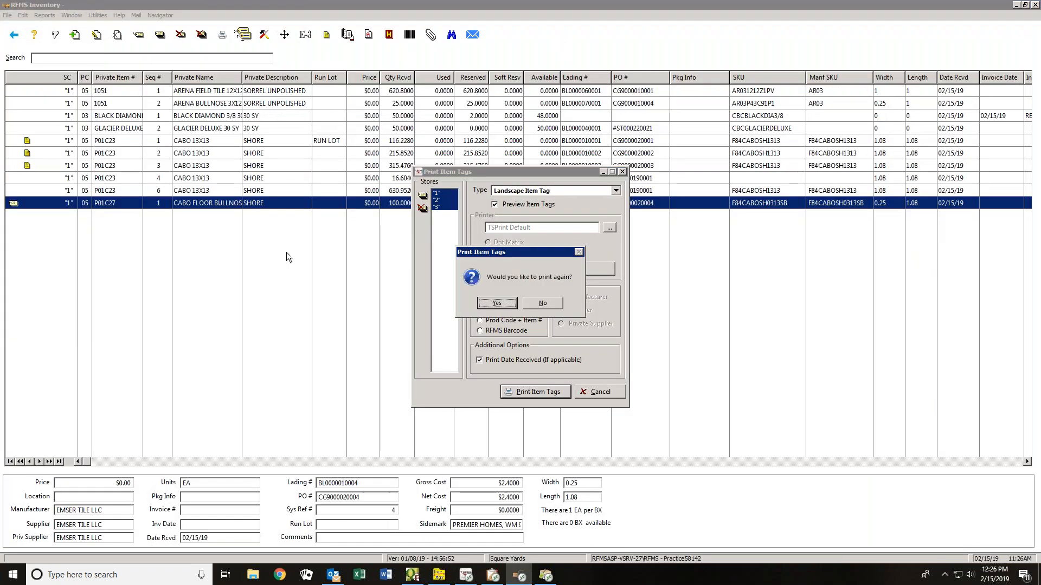
left_click(496, 303)
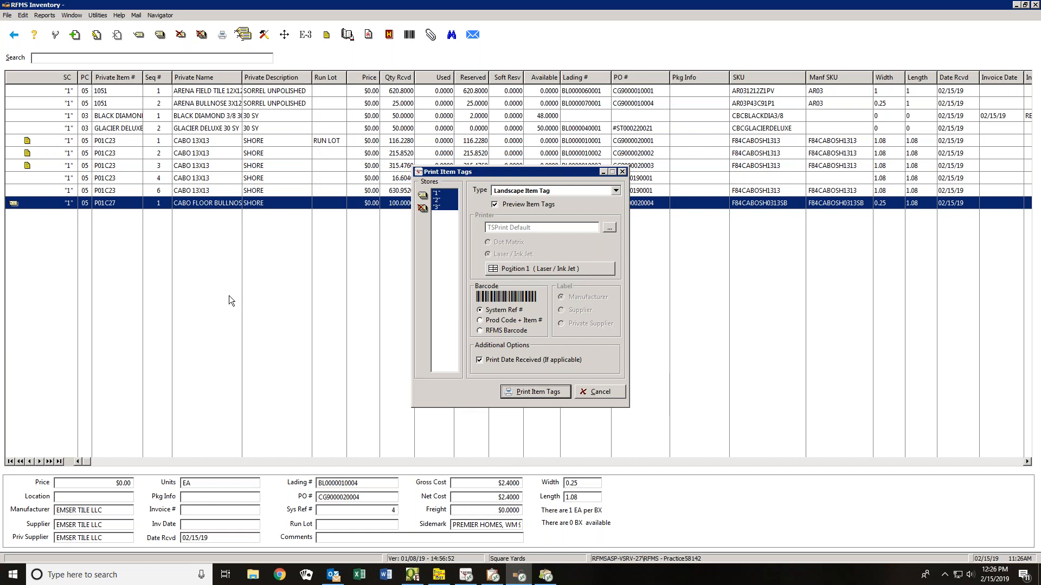
left_click(598, 392)
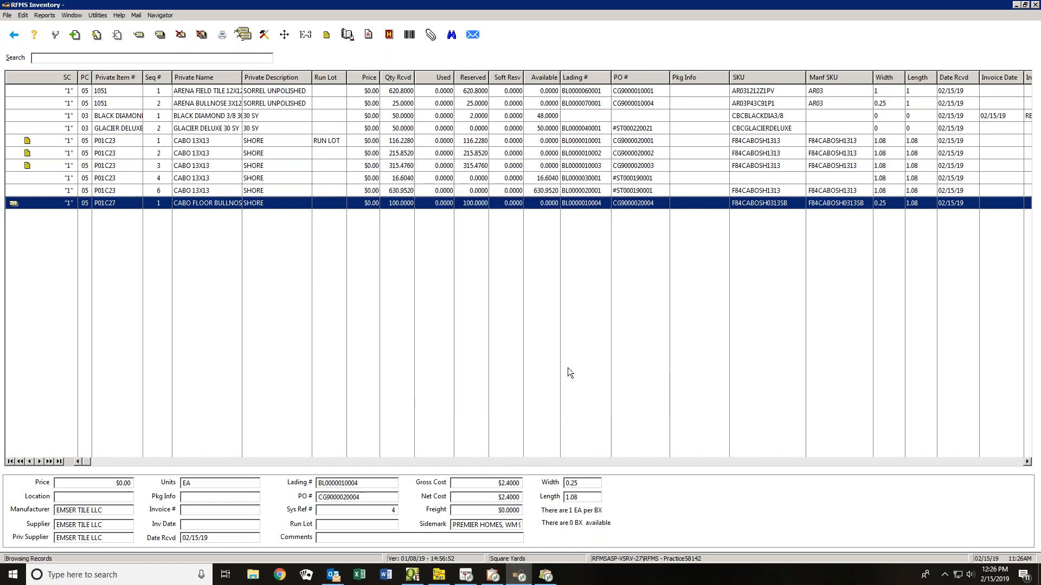
left_click(180, 36)
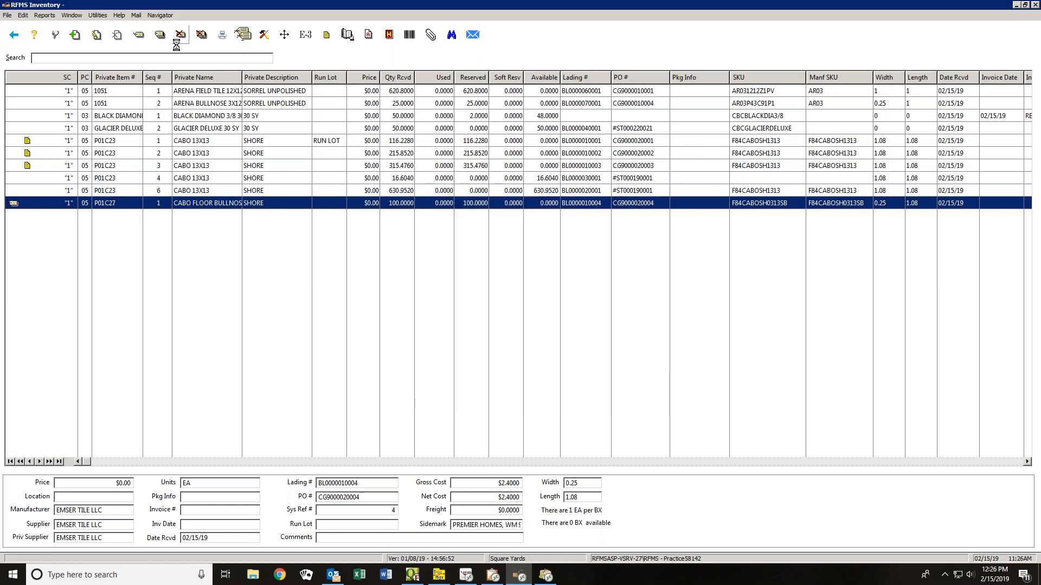
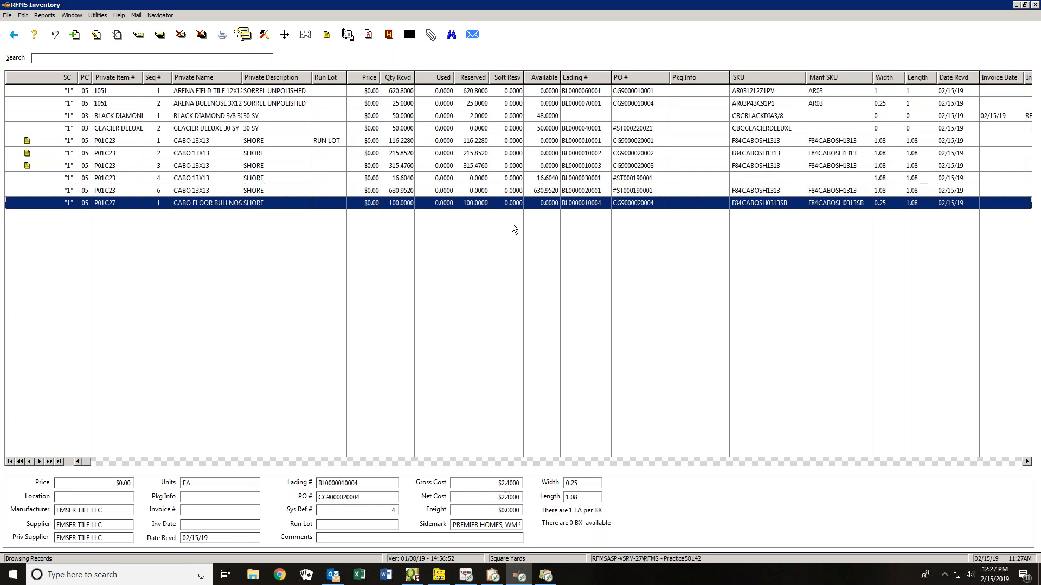
Search the system options for "square" and open the user values of the Square Foot Calculations option
left_click(92, 15)
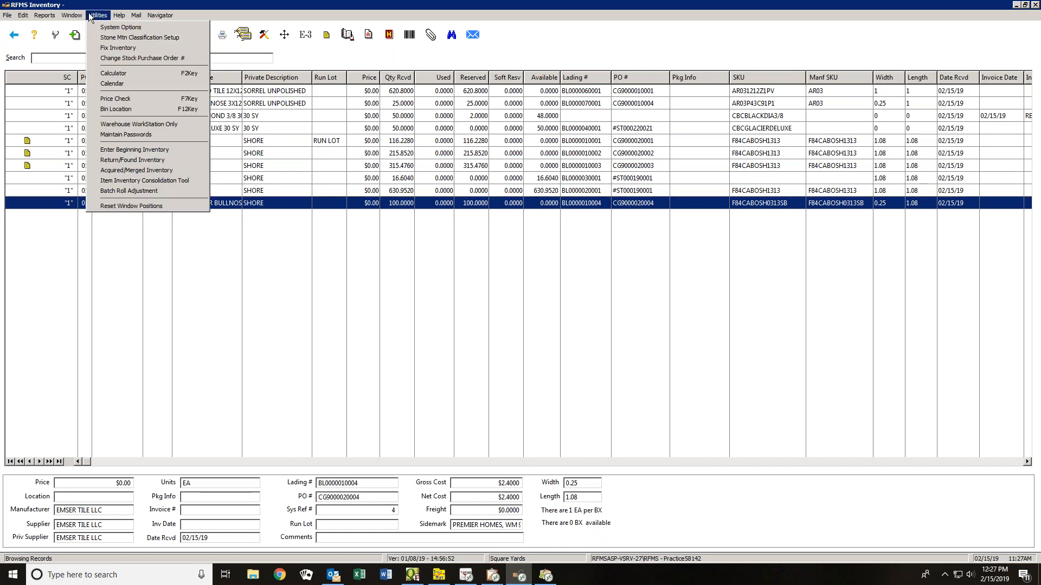
left_click(122, 28)
left_click(599, 241)
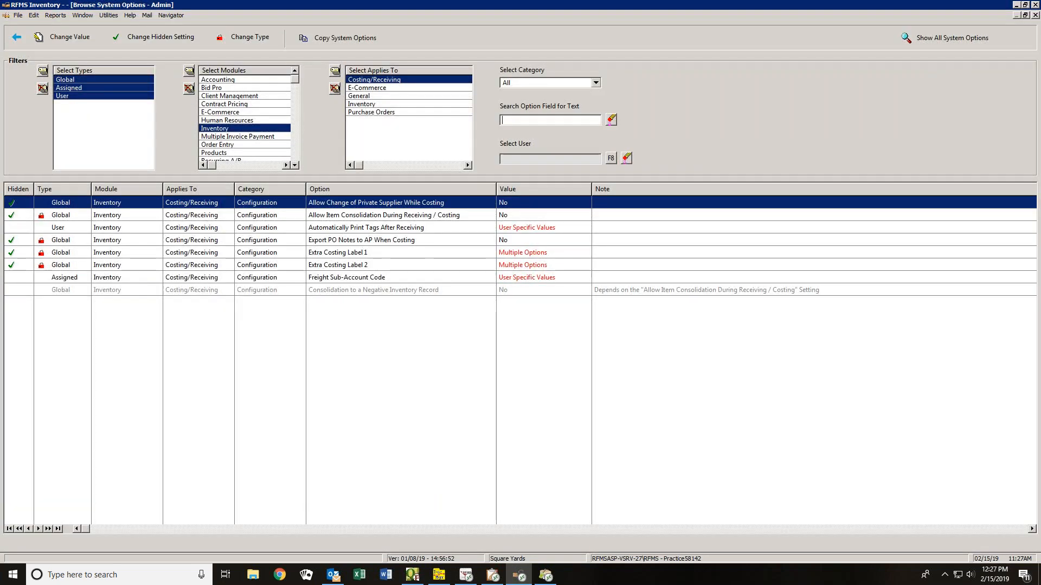
type("square")
key("Return")
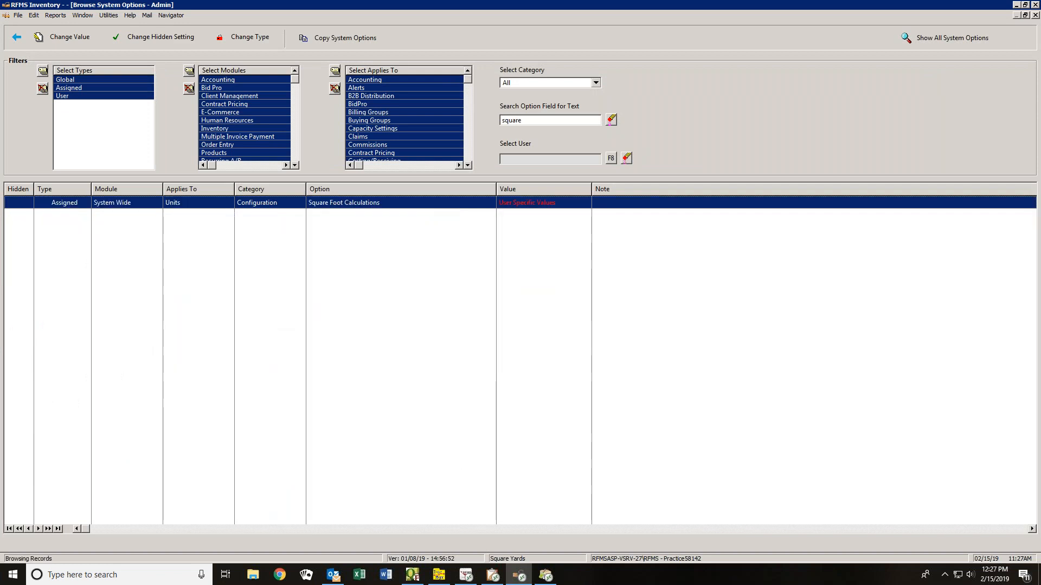
double_click(343, 202)
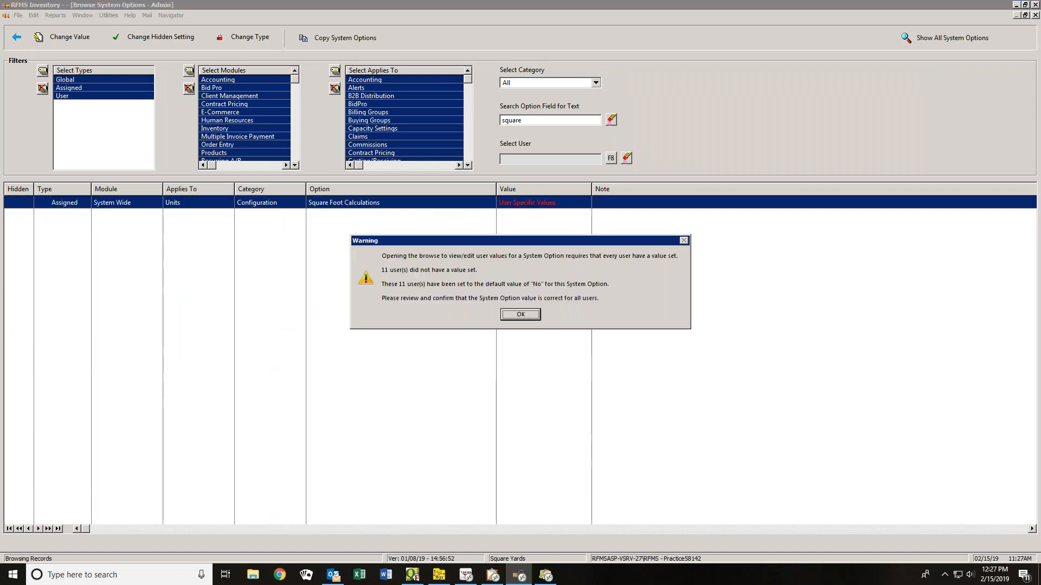
left_click(520, 314)
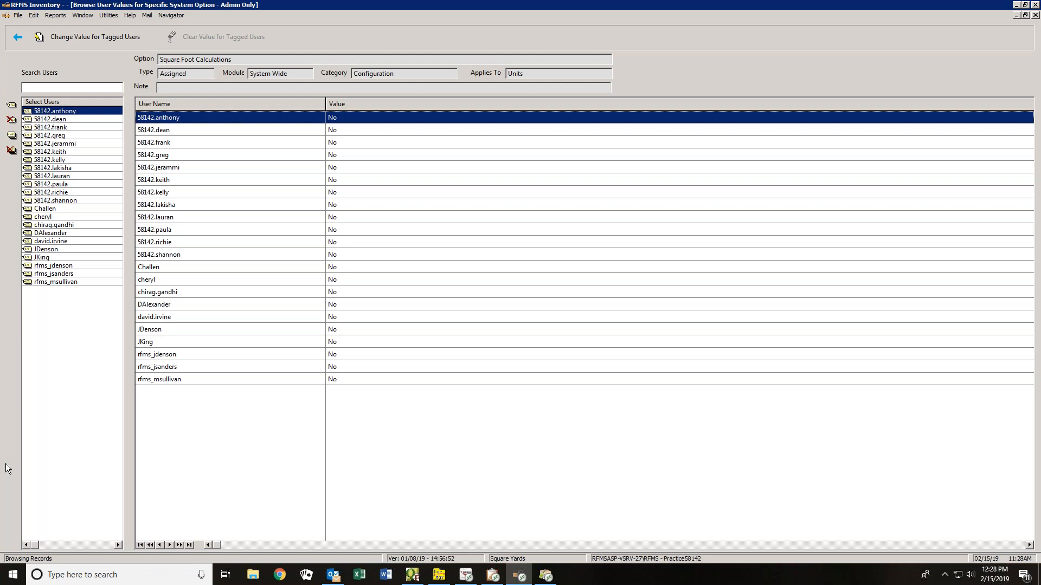
Untag all users, tag only the sixth listed user, and set that user's Square Foot Calculations value to Yes
left_click(12, 150)
double_click(25, 151)
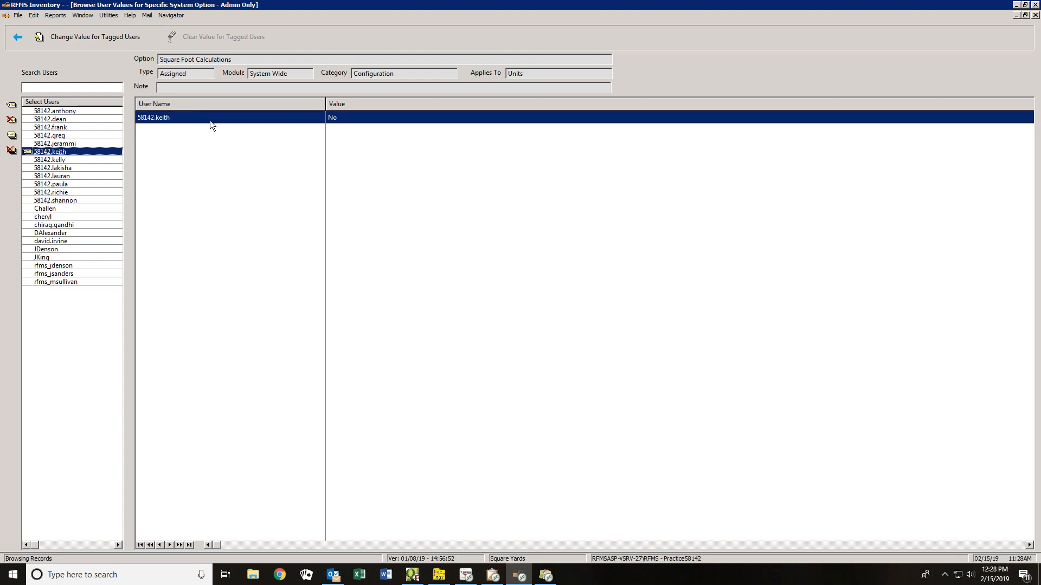
double_click(210, 118)
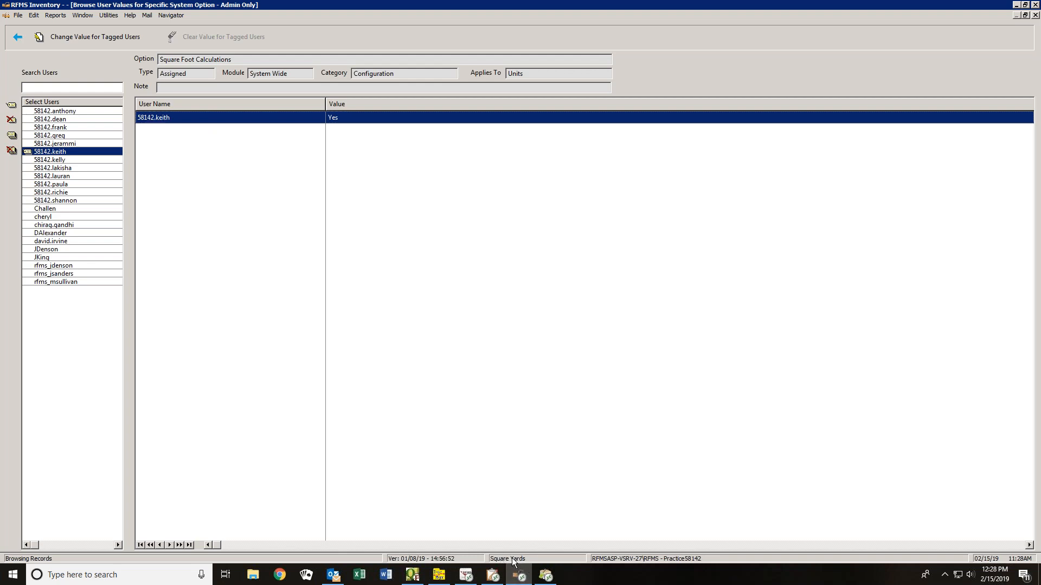
Switch to RFMS Products, open the roll products, and search them for RIDE
left_click(546, 576)
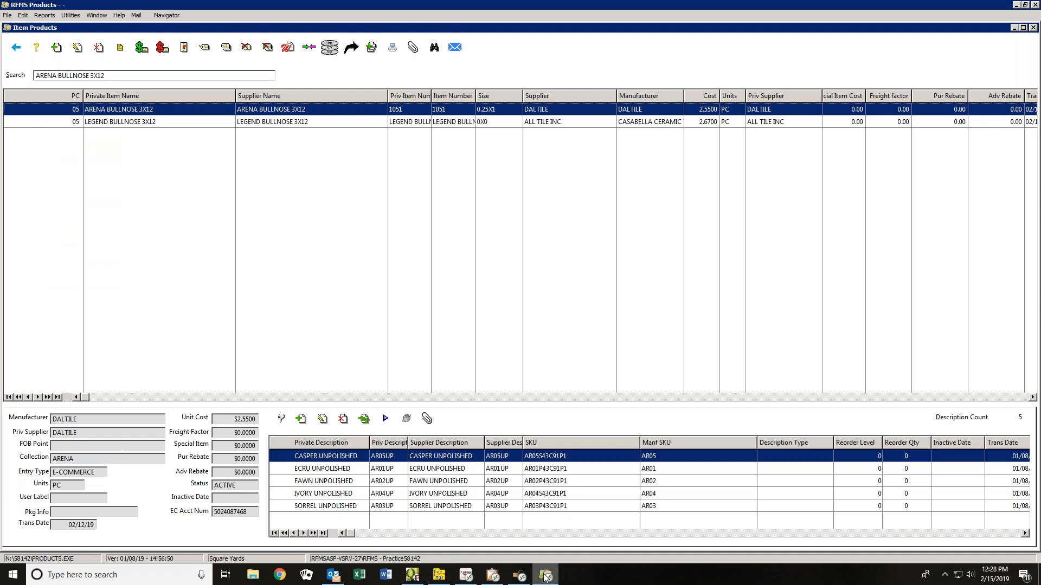
left_click(6, 15)
left_click(22, 31)
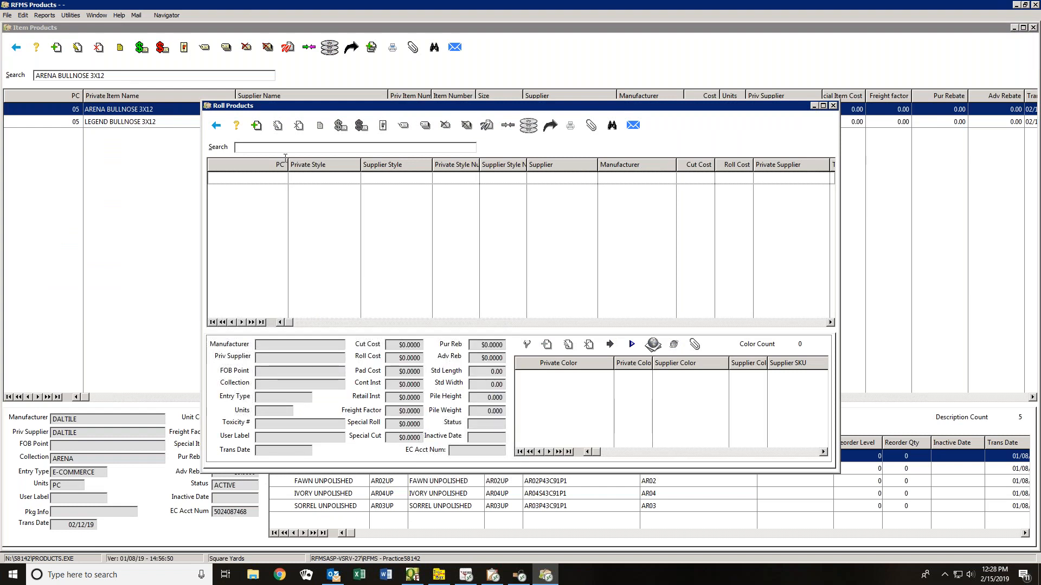
type("RIDE")
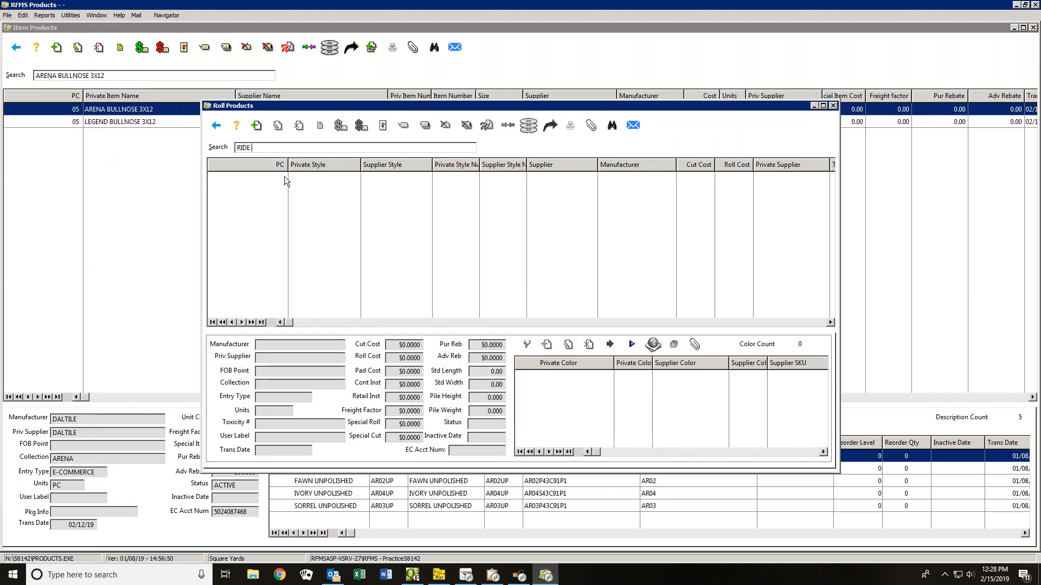
key("Return")
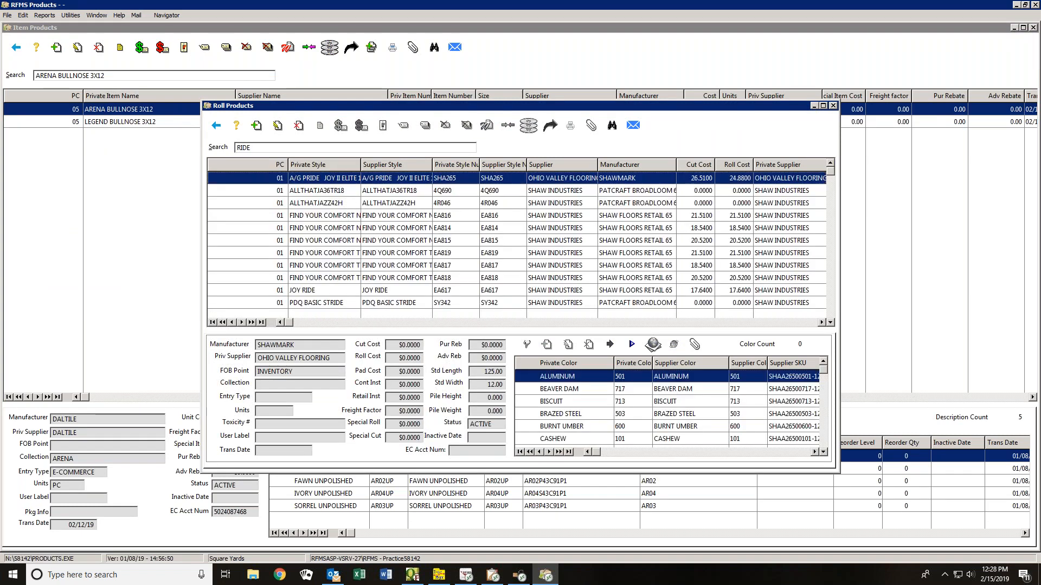
Check the units, cut cost and roll cost of the A/G PRIDE JOY II ELITE roll product
left_click(262, 411)
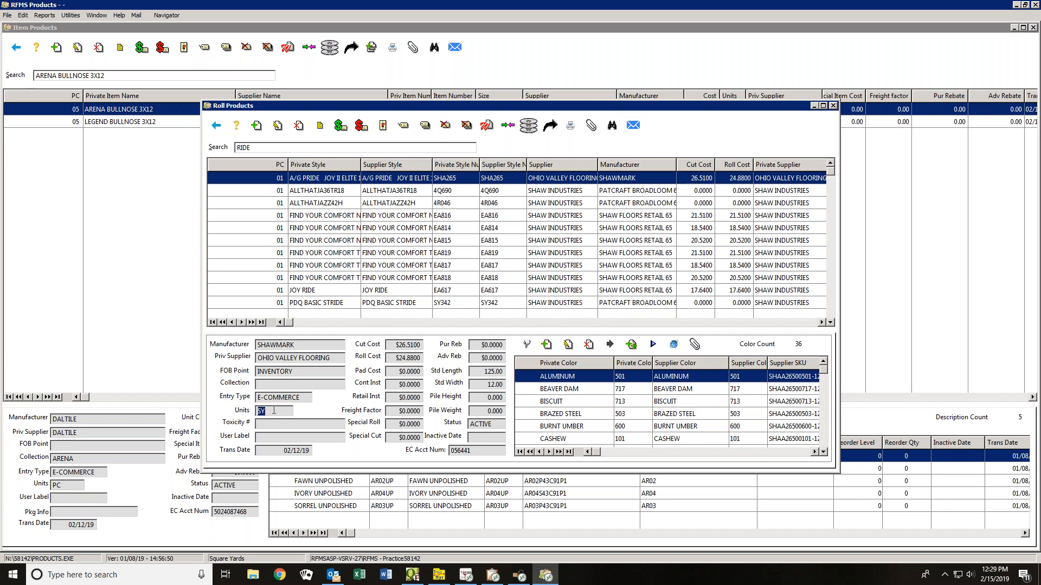
left_click(401, 345)
left_click_drag(394, 357, 424, 358)
Switch back to RFMS Inventory and exit the Square Foot Calculations user values and the system options
left_click(520, 577)
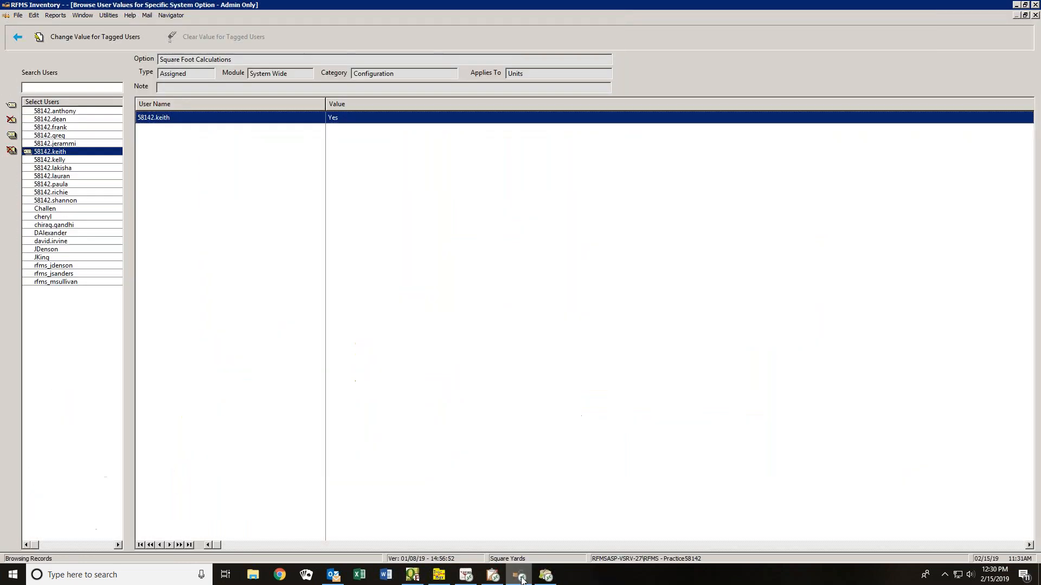
left_click(16, 39)
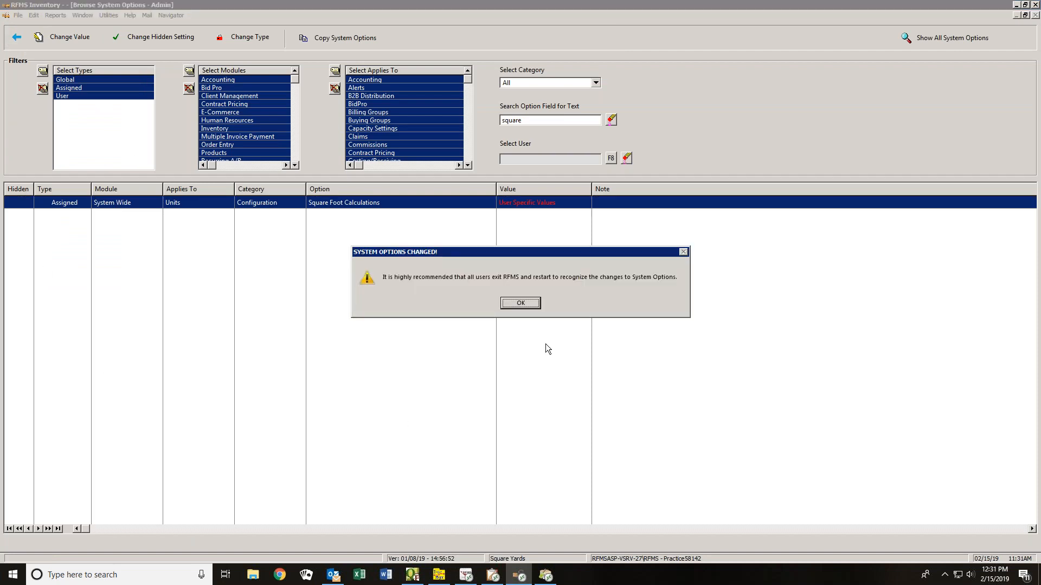
left_click(509, 303)
left_click(345, 185)
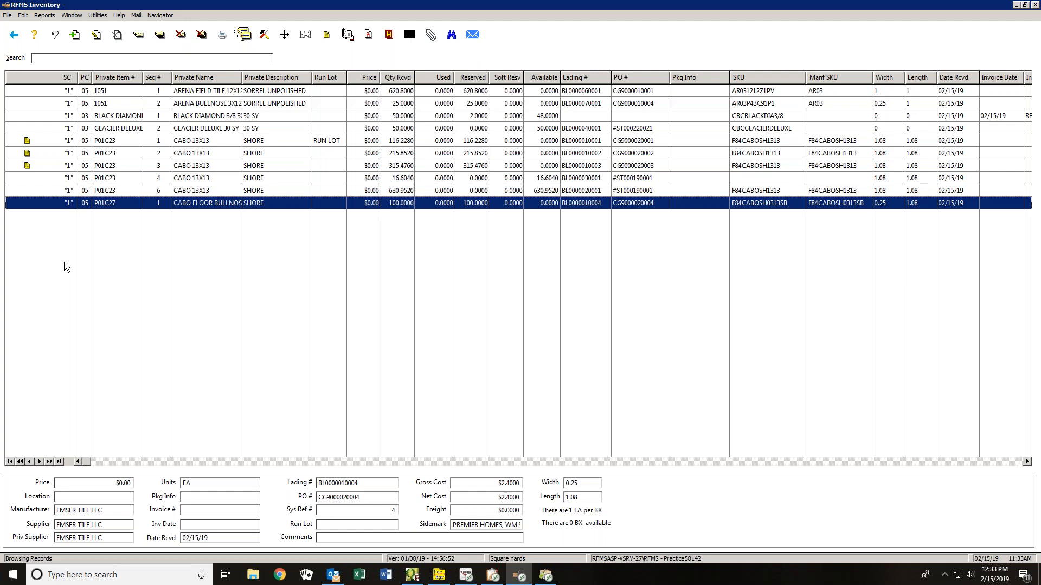
Launch the Accounting module from the RFMS Navigator, review the General Ledger parameters, and close them unedited
left_click(491, 576)
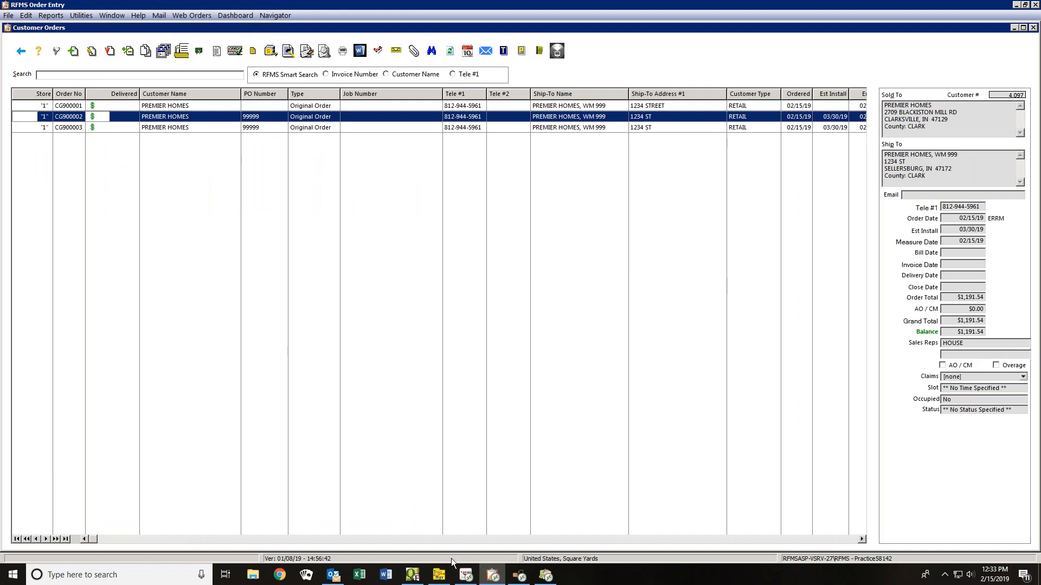
left_click(458, 578)
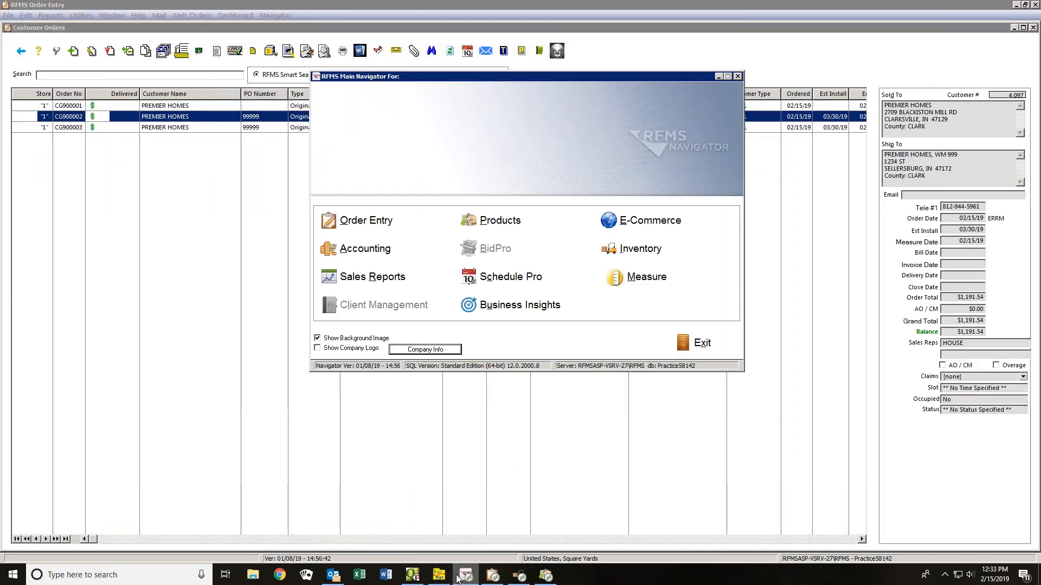
left_click(373, 256)
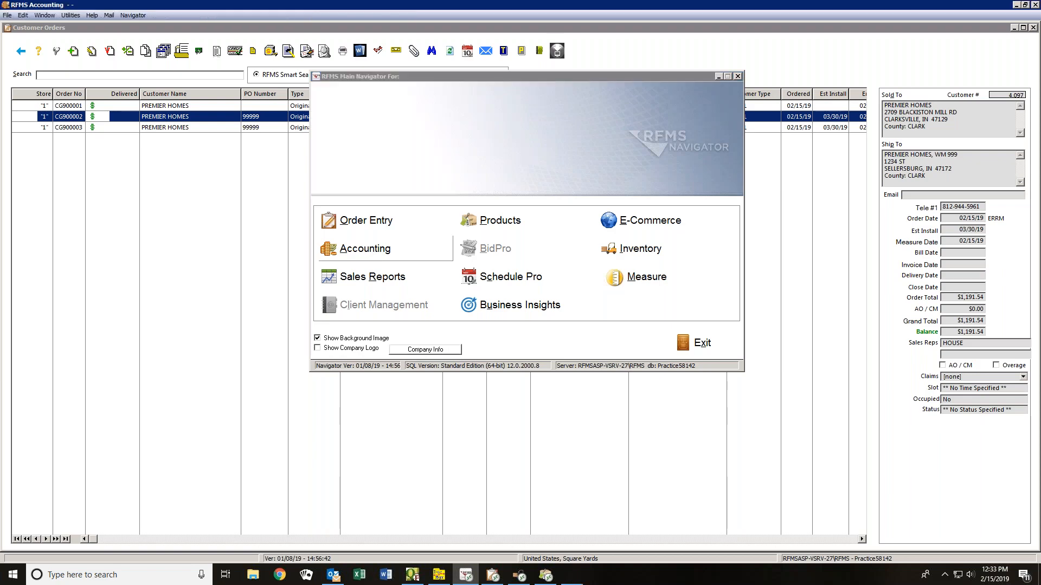
left_click(7, 16)
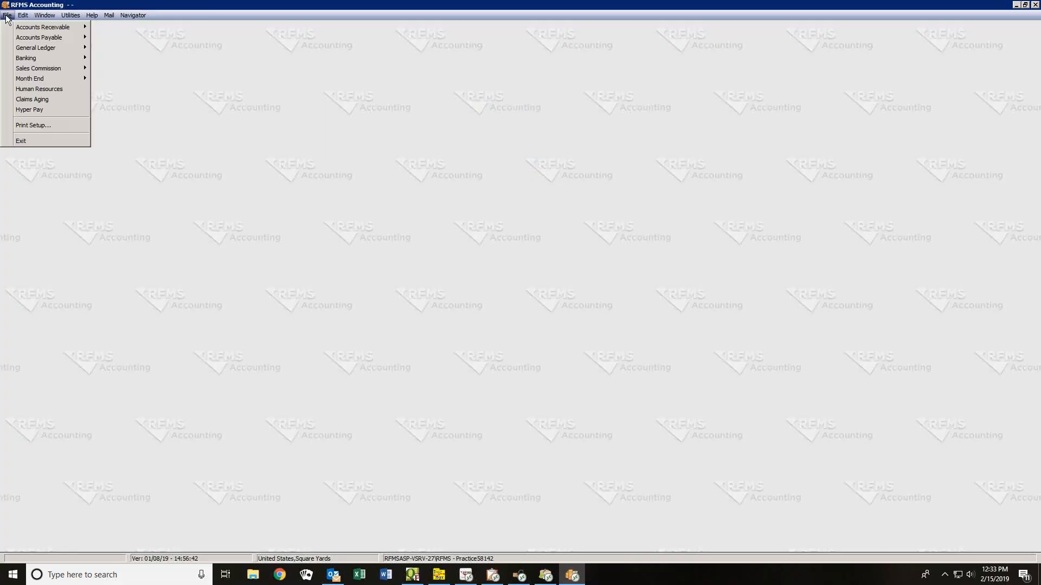
mouse_move(28, 47)
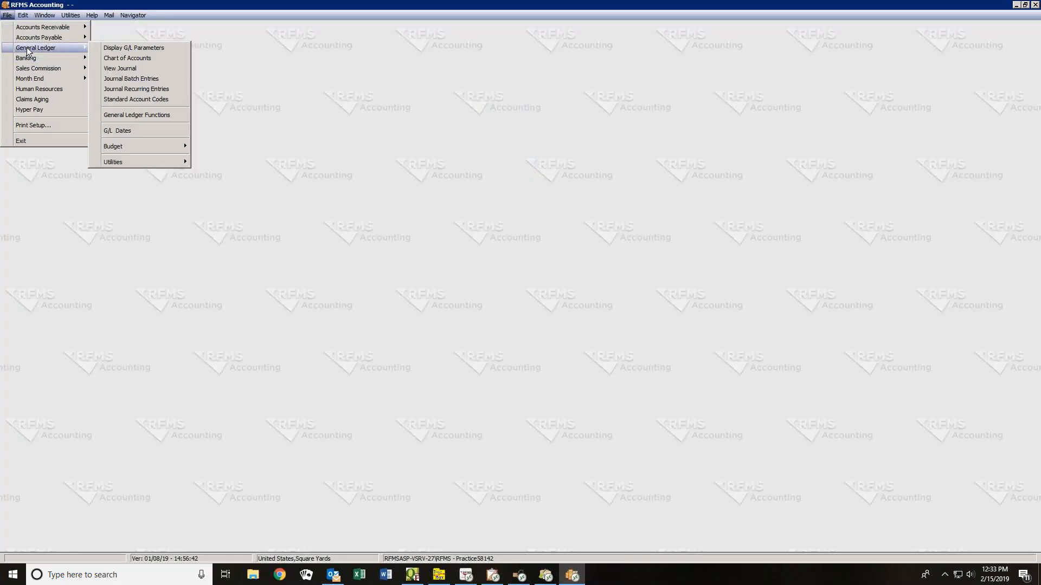
left_click(127, 48)
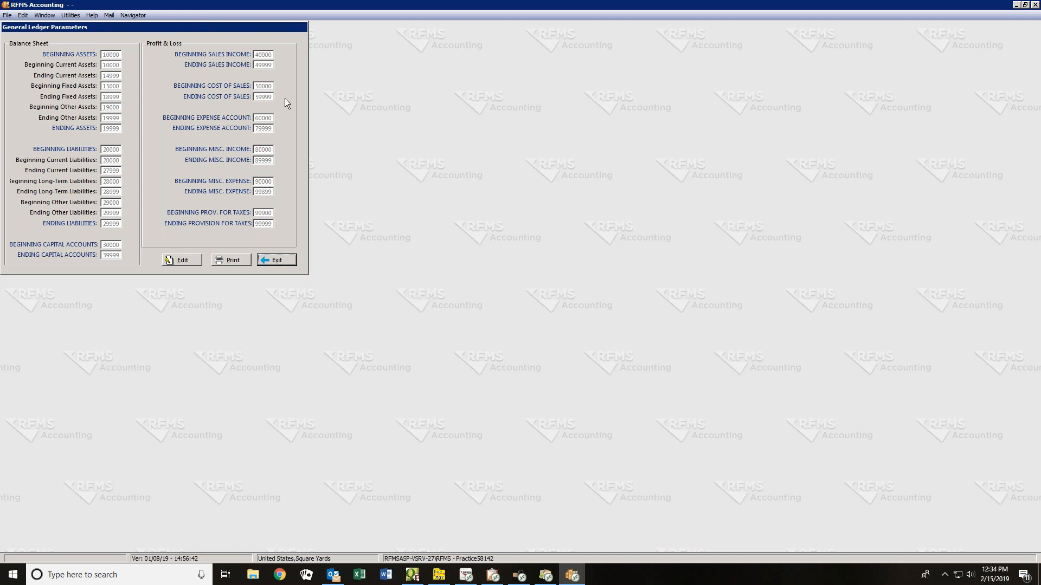
left_click(288, 258)
Review the general ledger's standard account codes and close them without changes
left_click(8, 17)
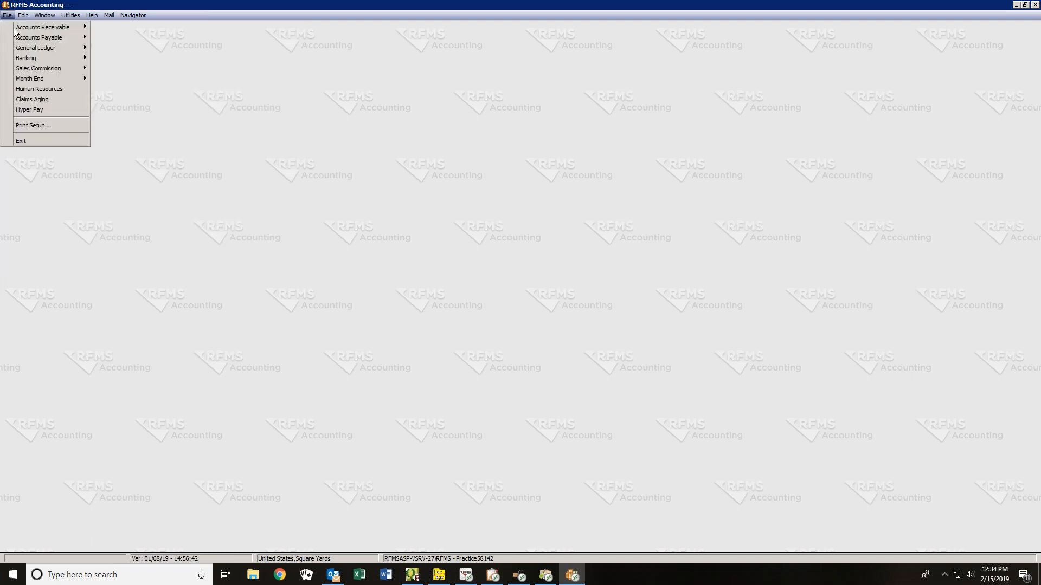
mouse_move(65, 48)
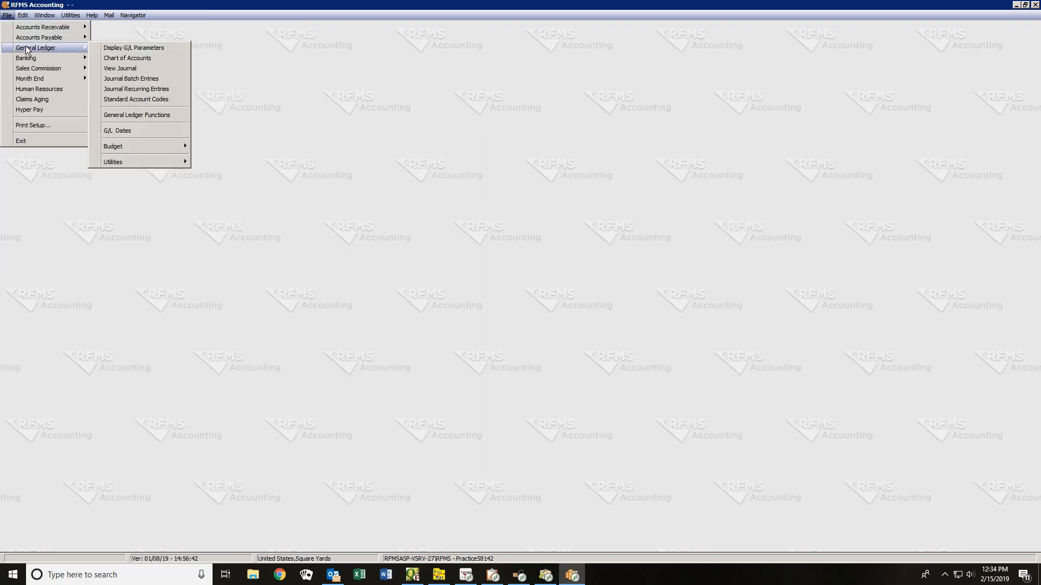
left_click(141, 100)
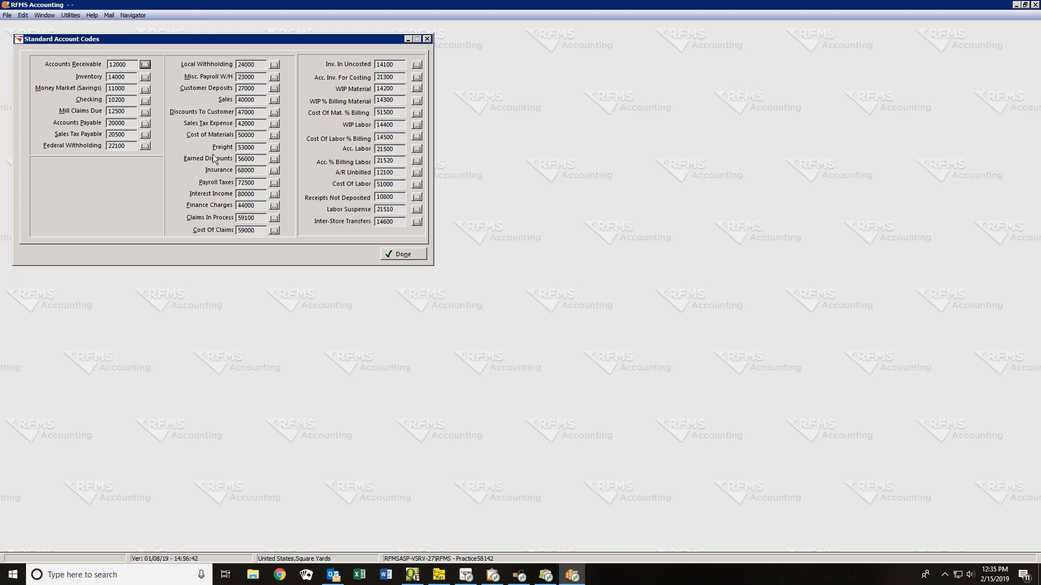
left_click(401, 251)
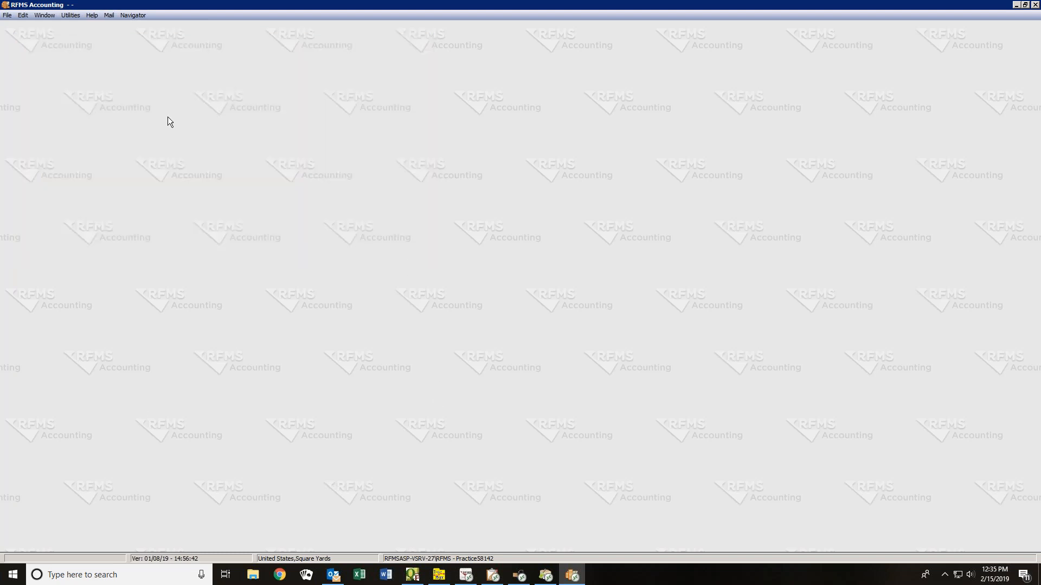
Exit the Accounting module and return to the item list in RFMS Inventory
left_click(7, 15)
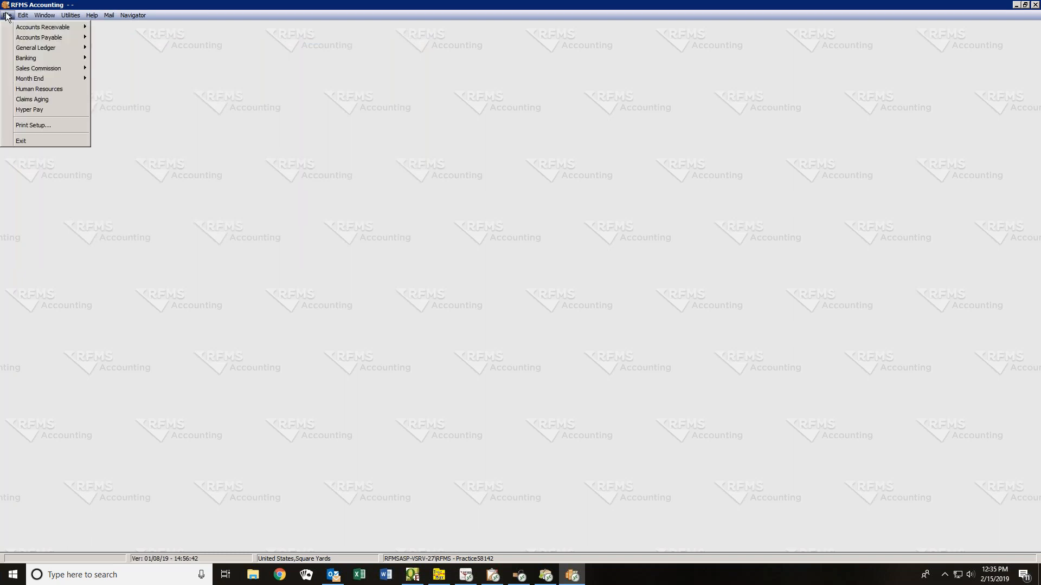
left_click(40, 141)
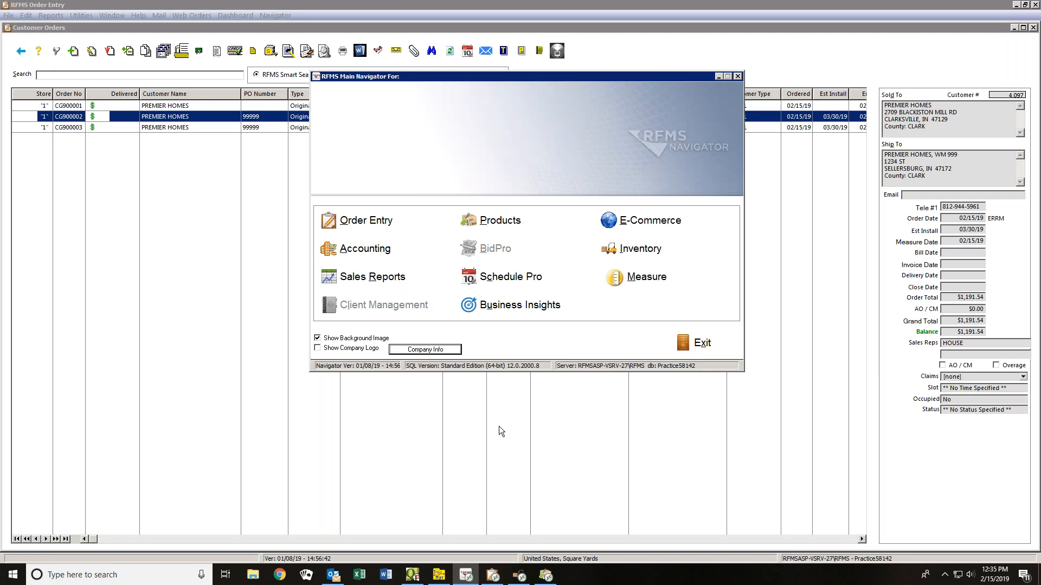
left_click(519, 575)
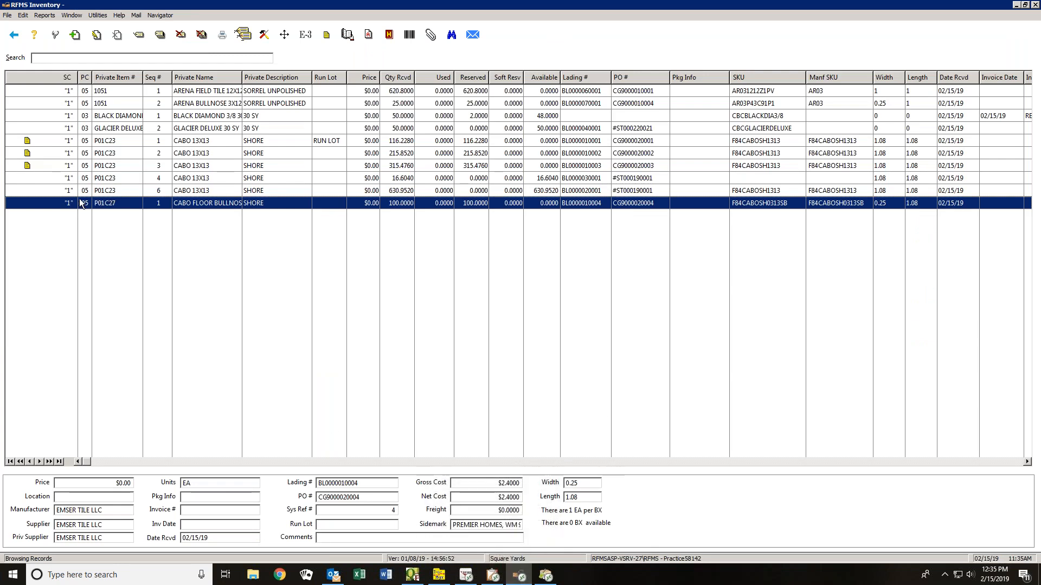
Mark CABO FLOOR BULLNOSE item P01C27 with the default tag options and run its Landscape Item Tag preview for all stores
left_click(139, 35)
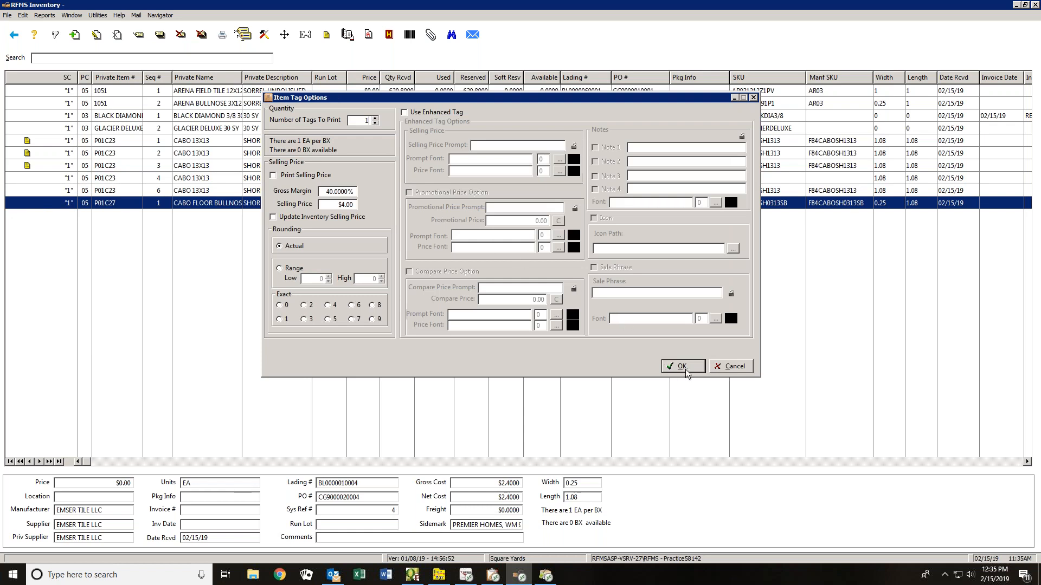
left_click(685, 368)
left_click(222, 35)
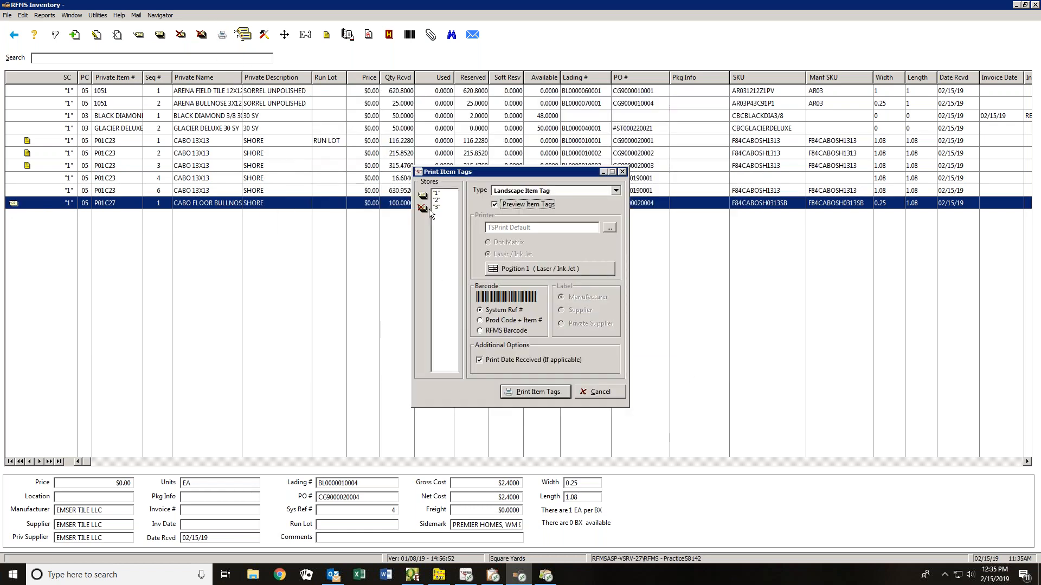
left_click(423, 195)
left_click(545, 391)
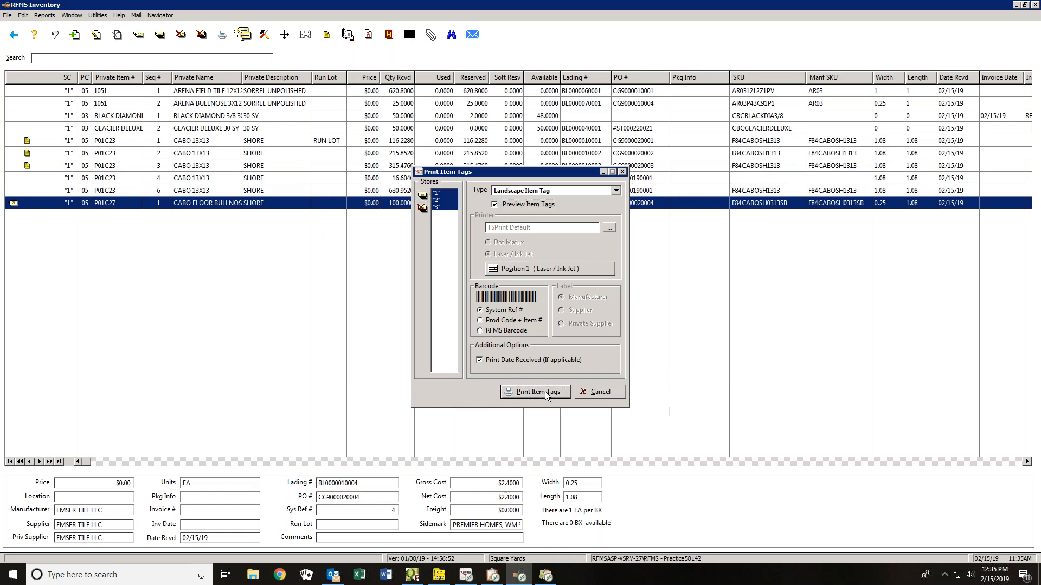